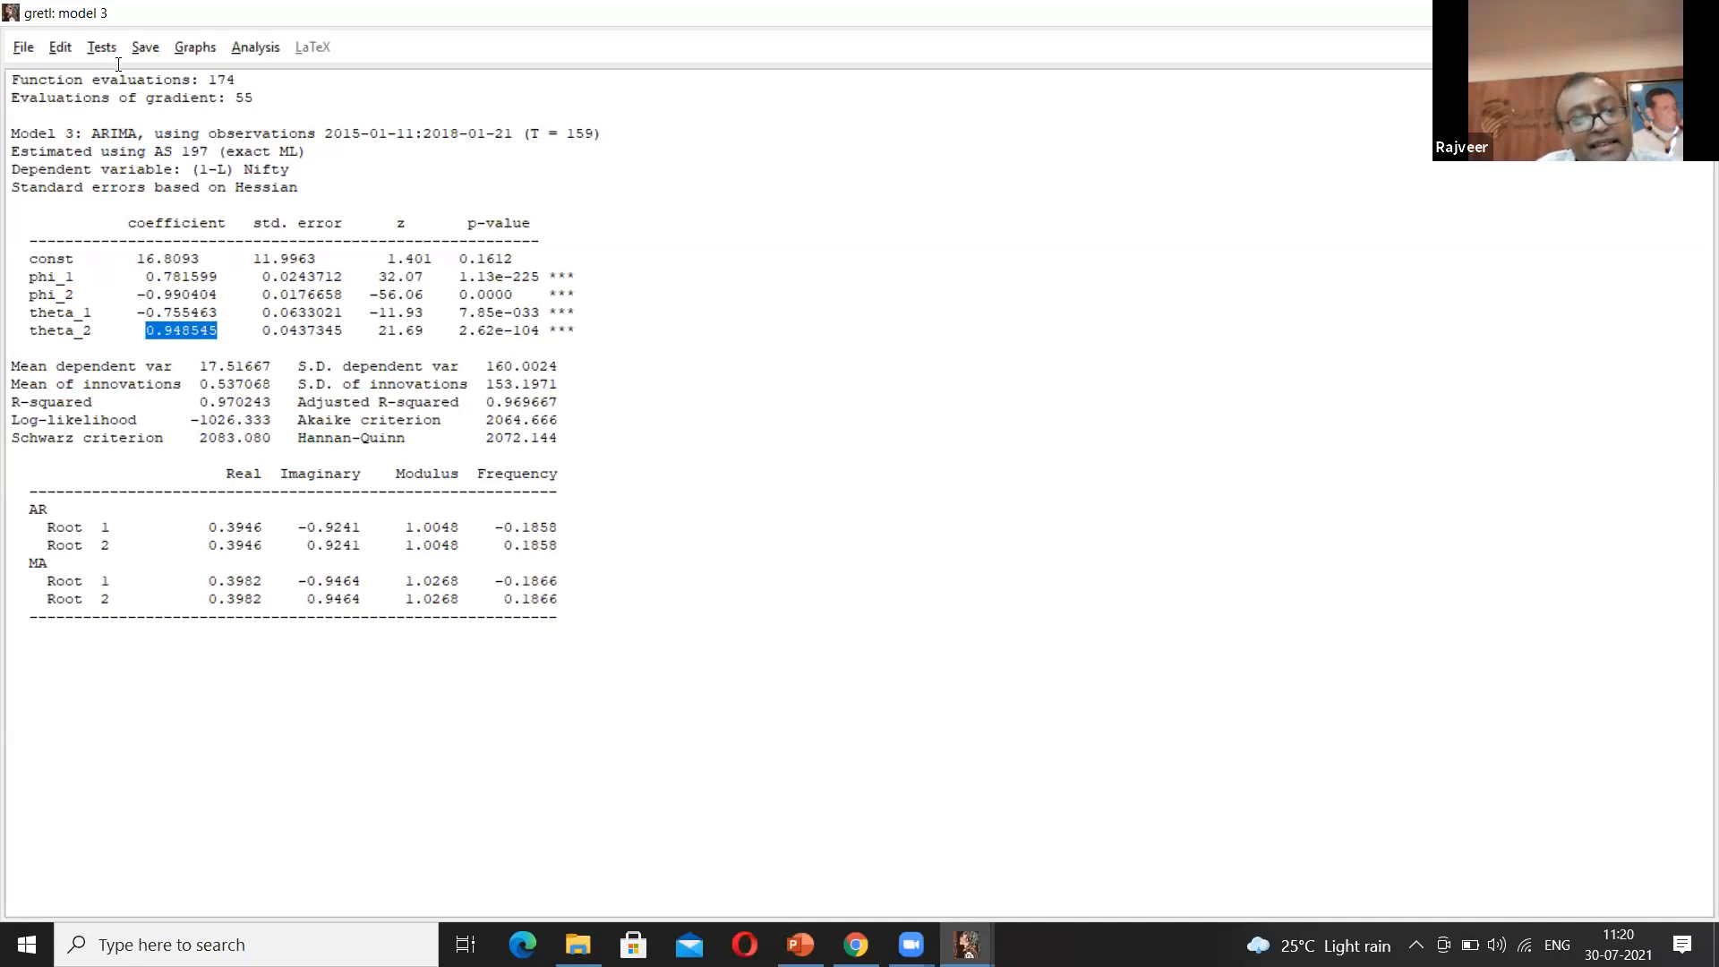
- Run the normality of residual test on the ARIMA model, closing the resulting graph and frequency distribution
click(108, 43)
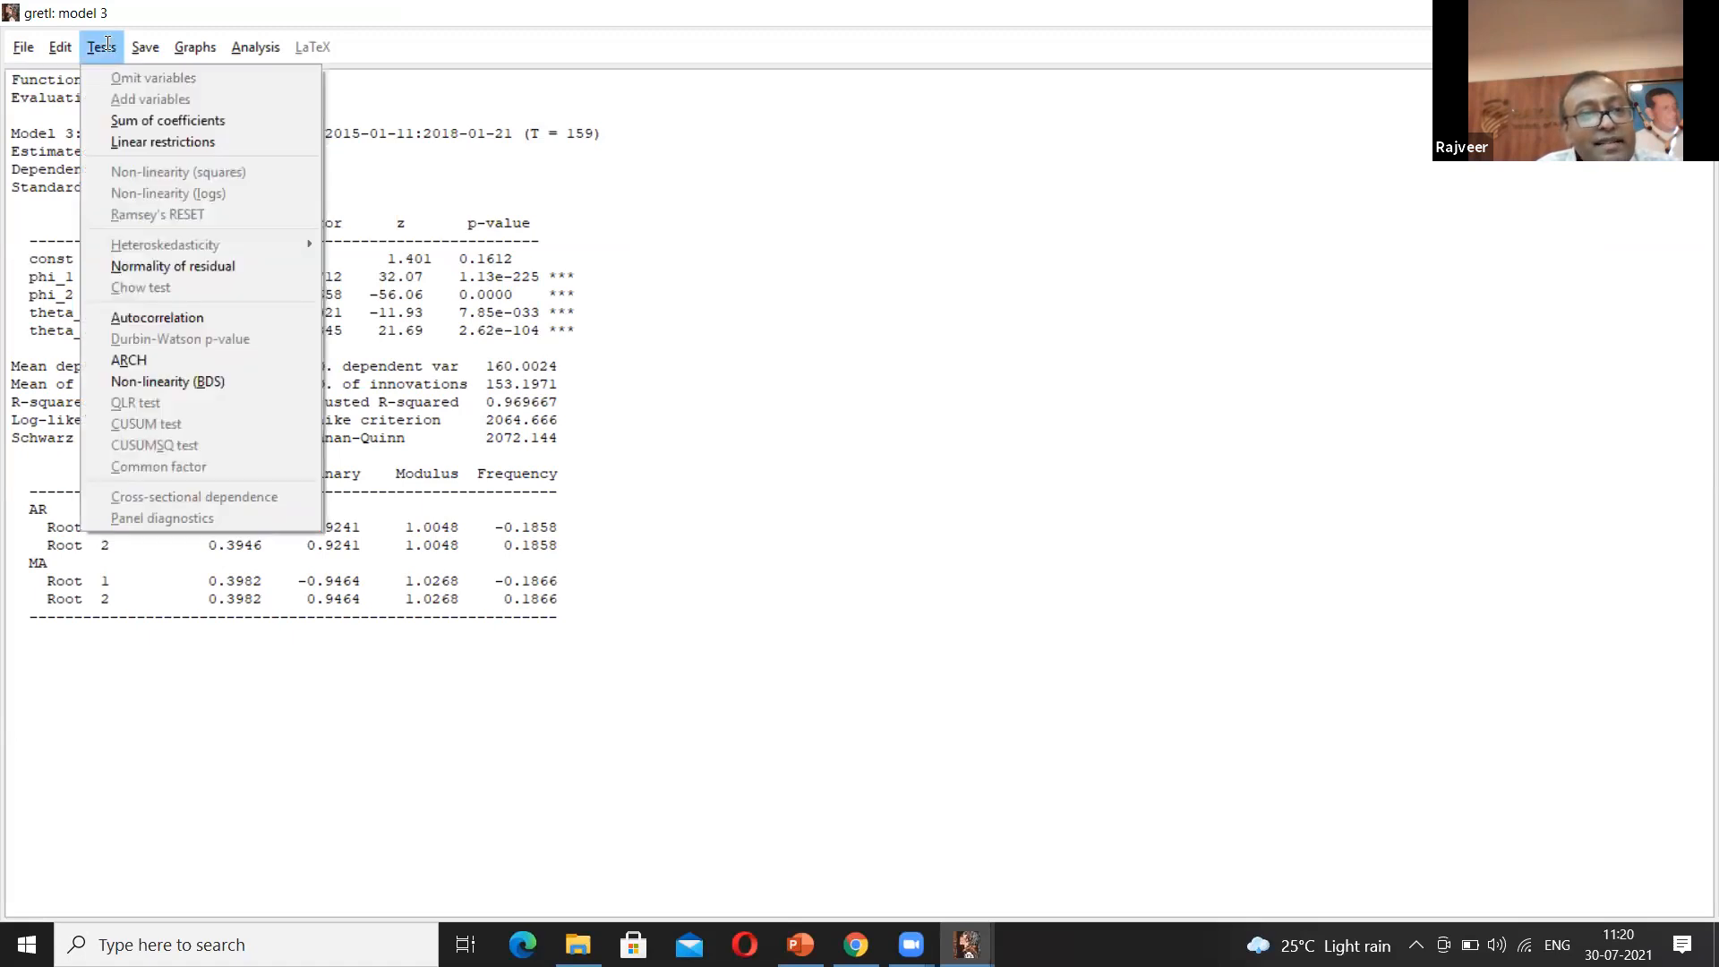
click(197, 268)
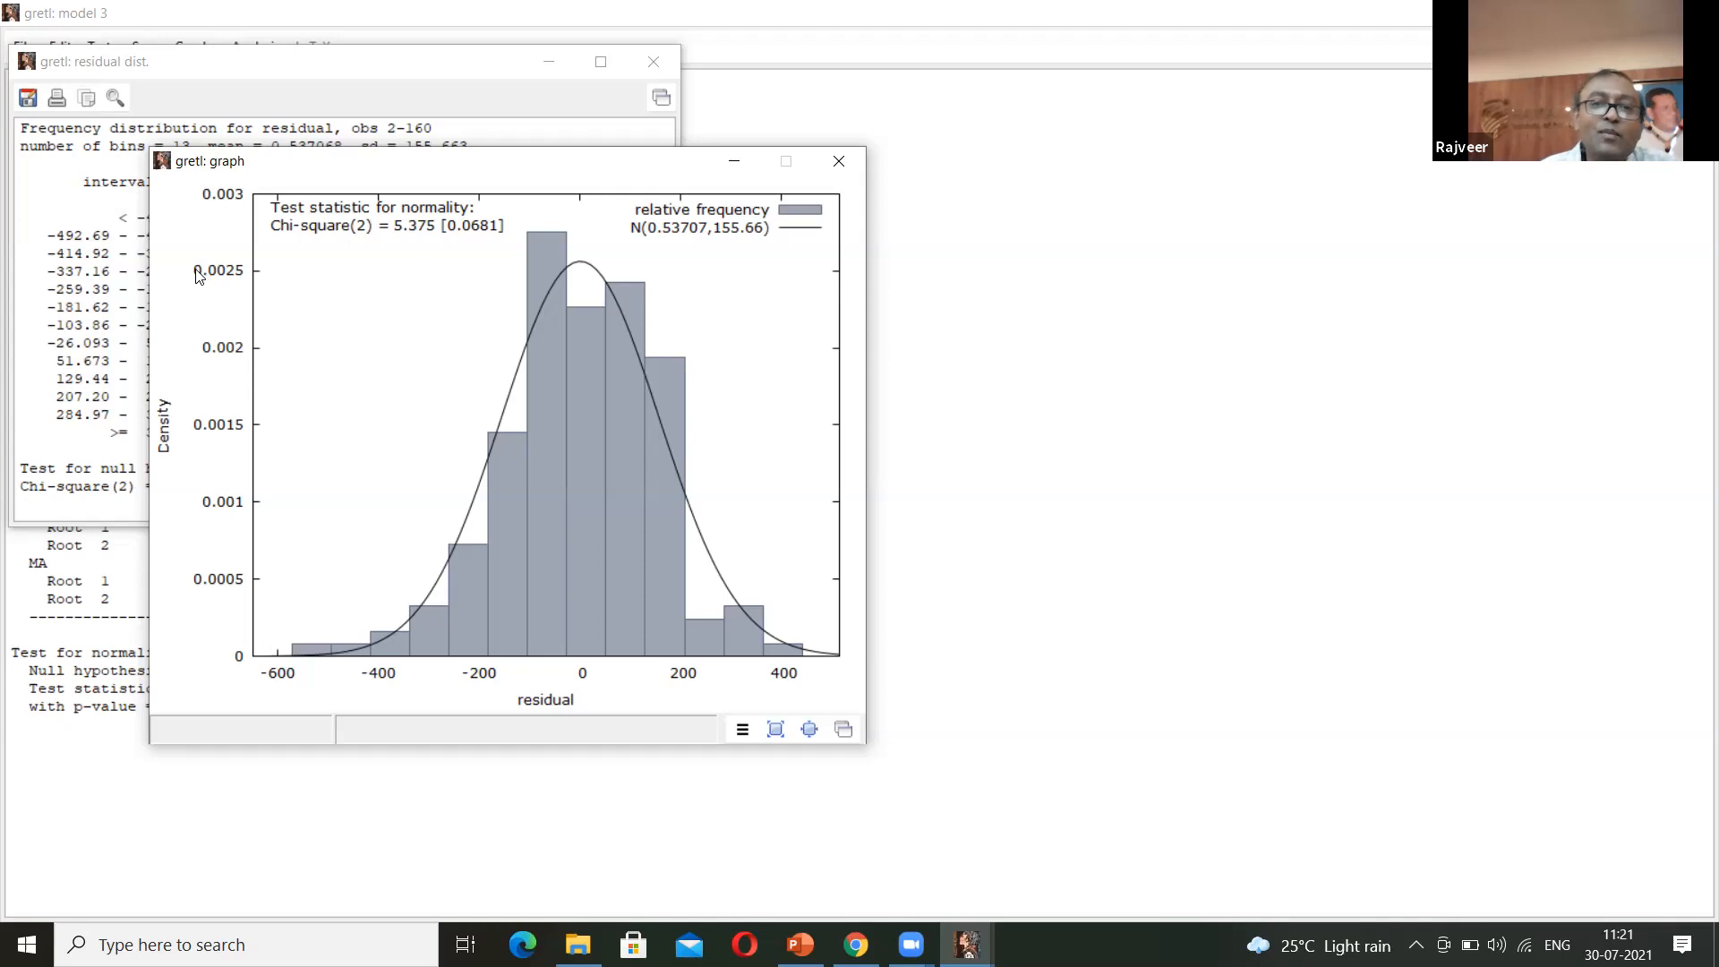
click(839, 161)
click(652, 63)
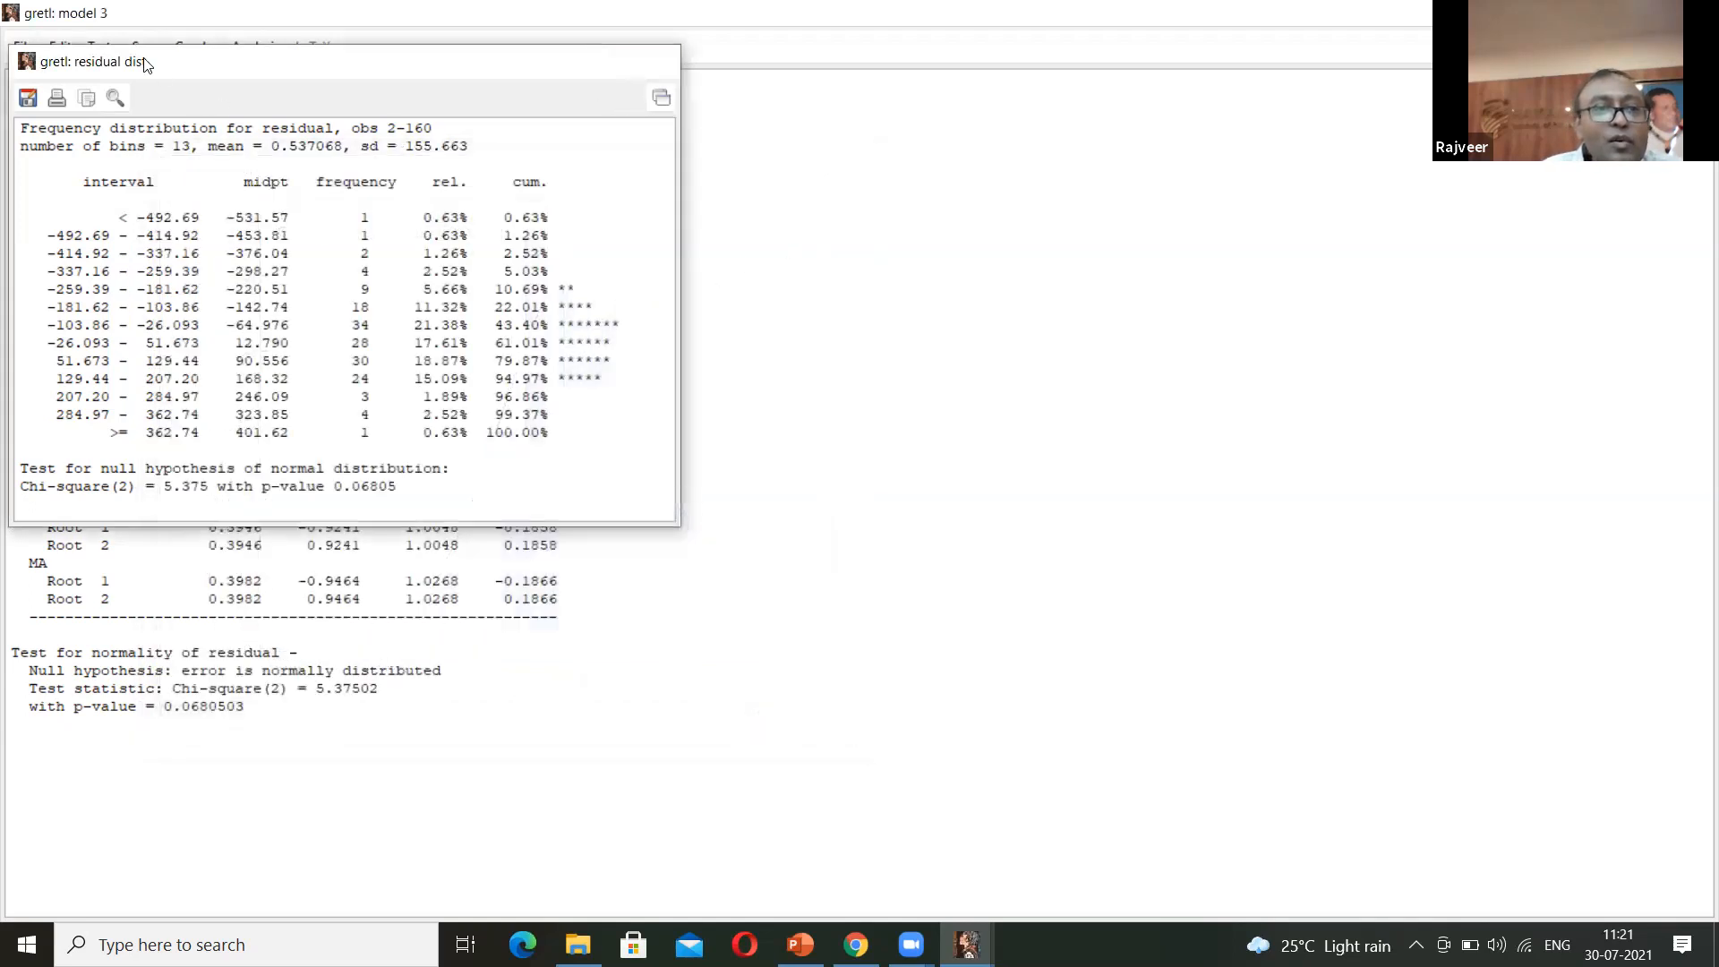
- Run an ARCH test of lag order 14 on the ARIMA model and close its output
click(111, 47)
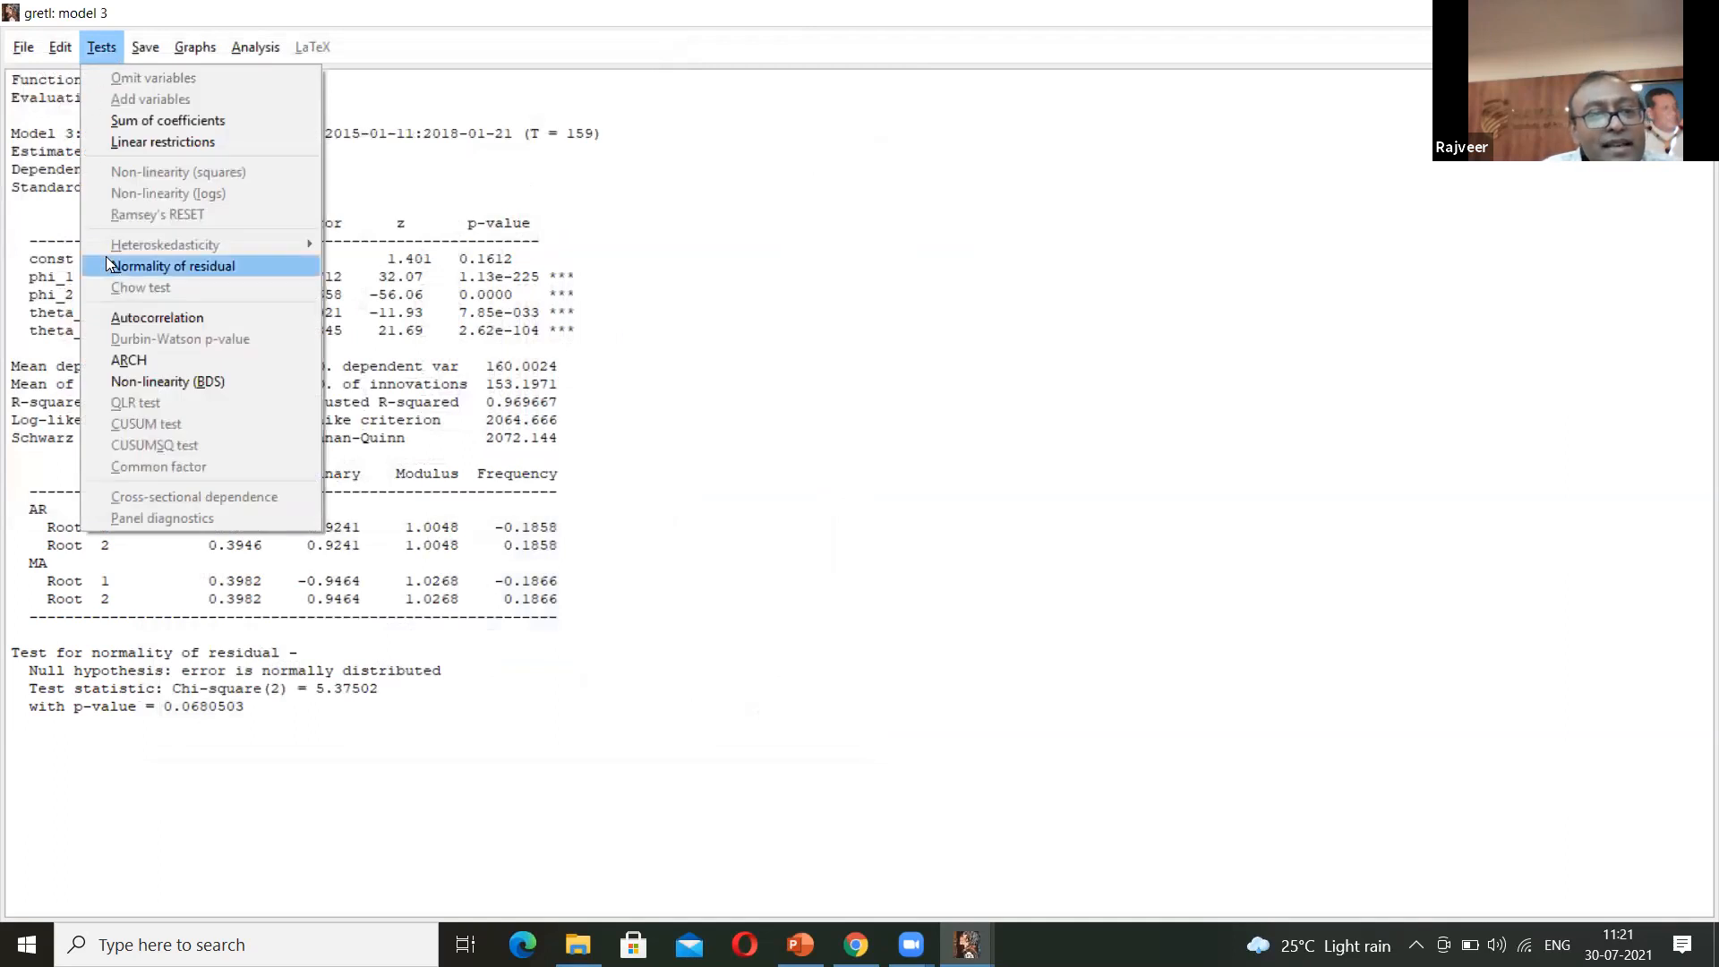
click(127, 360)
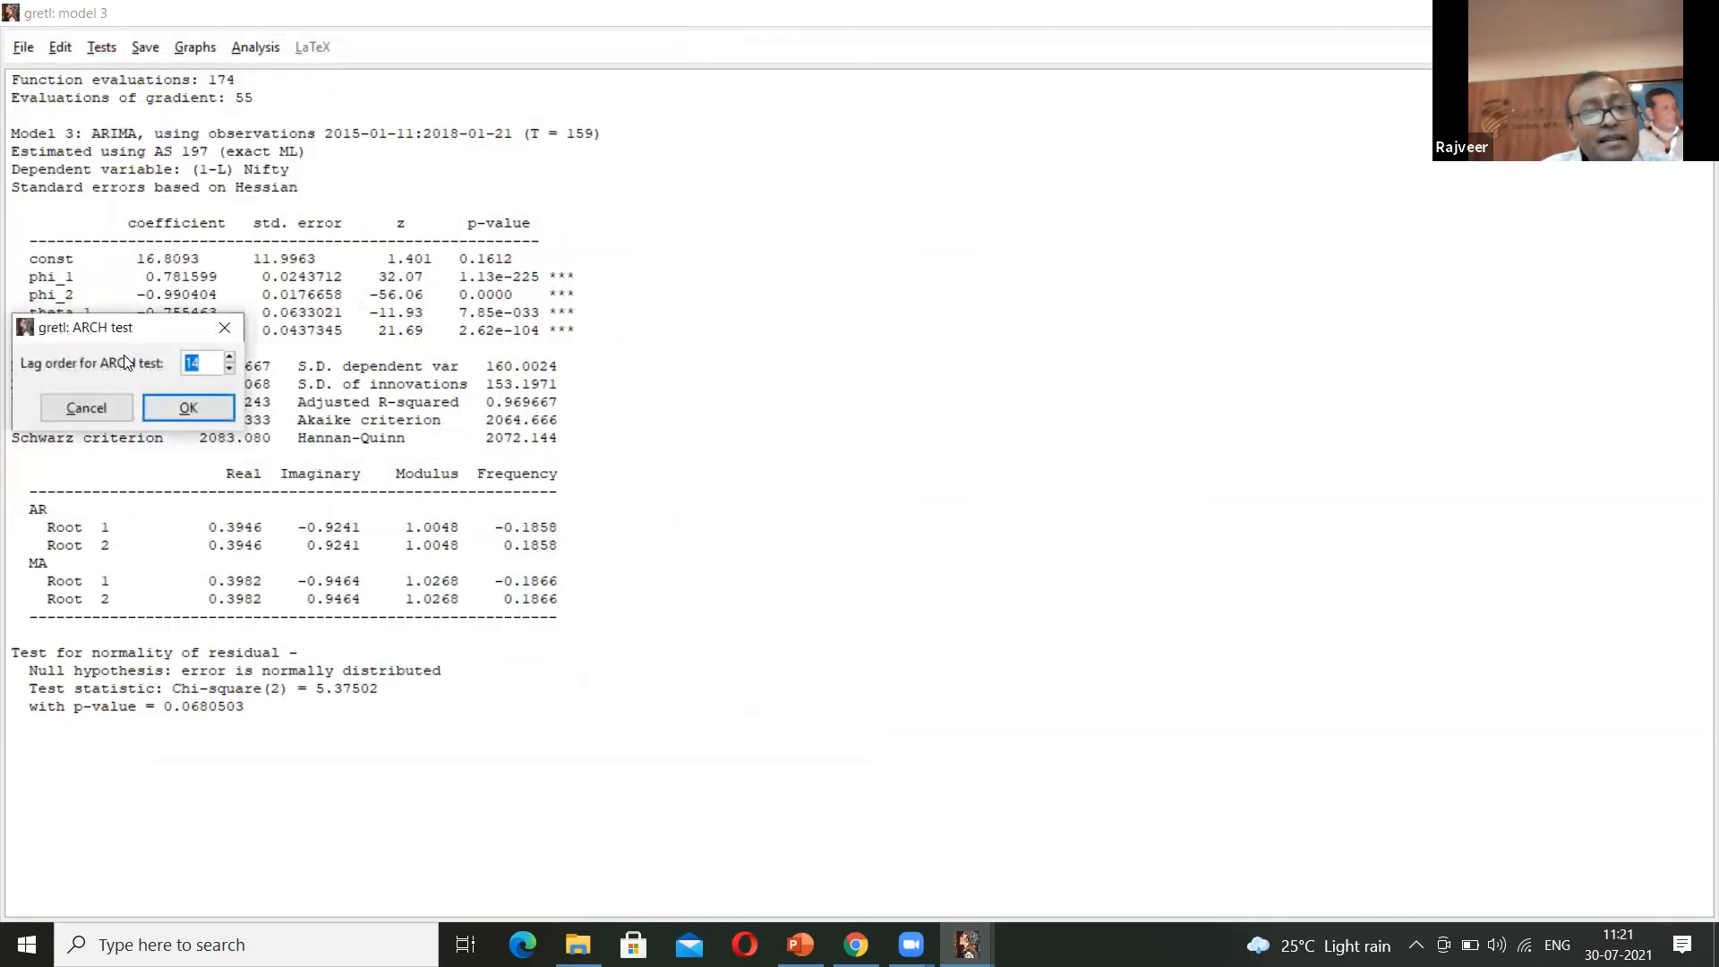
click(206, 418)
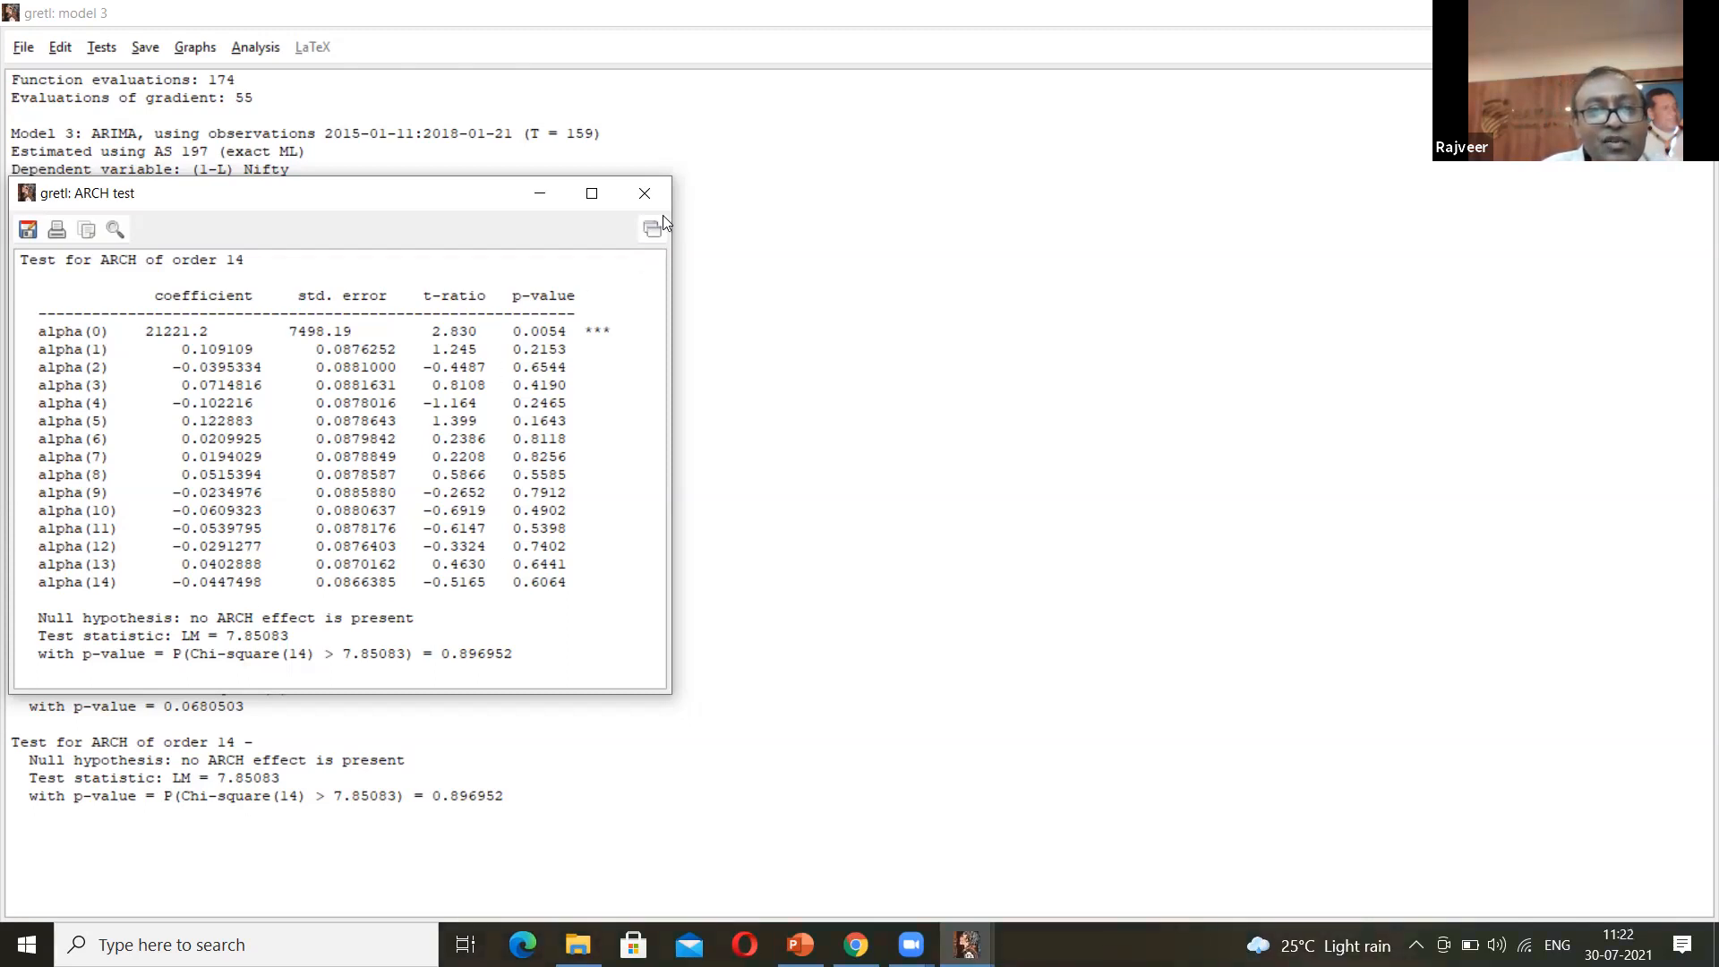
click(645, 193)
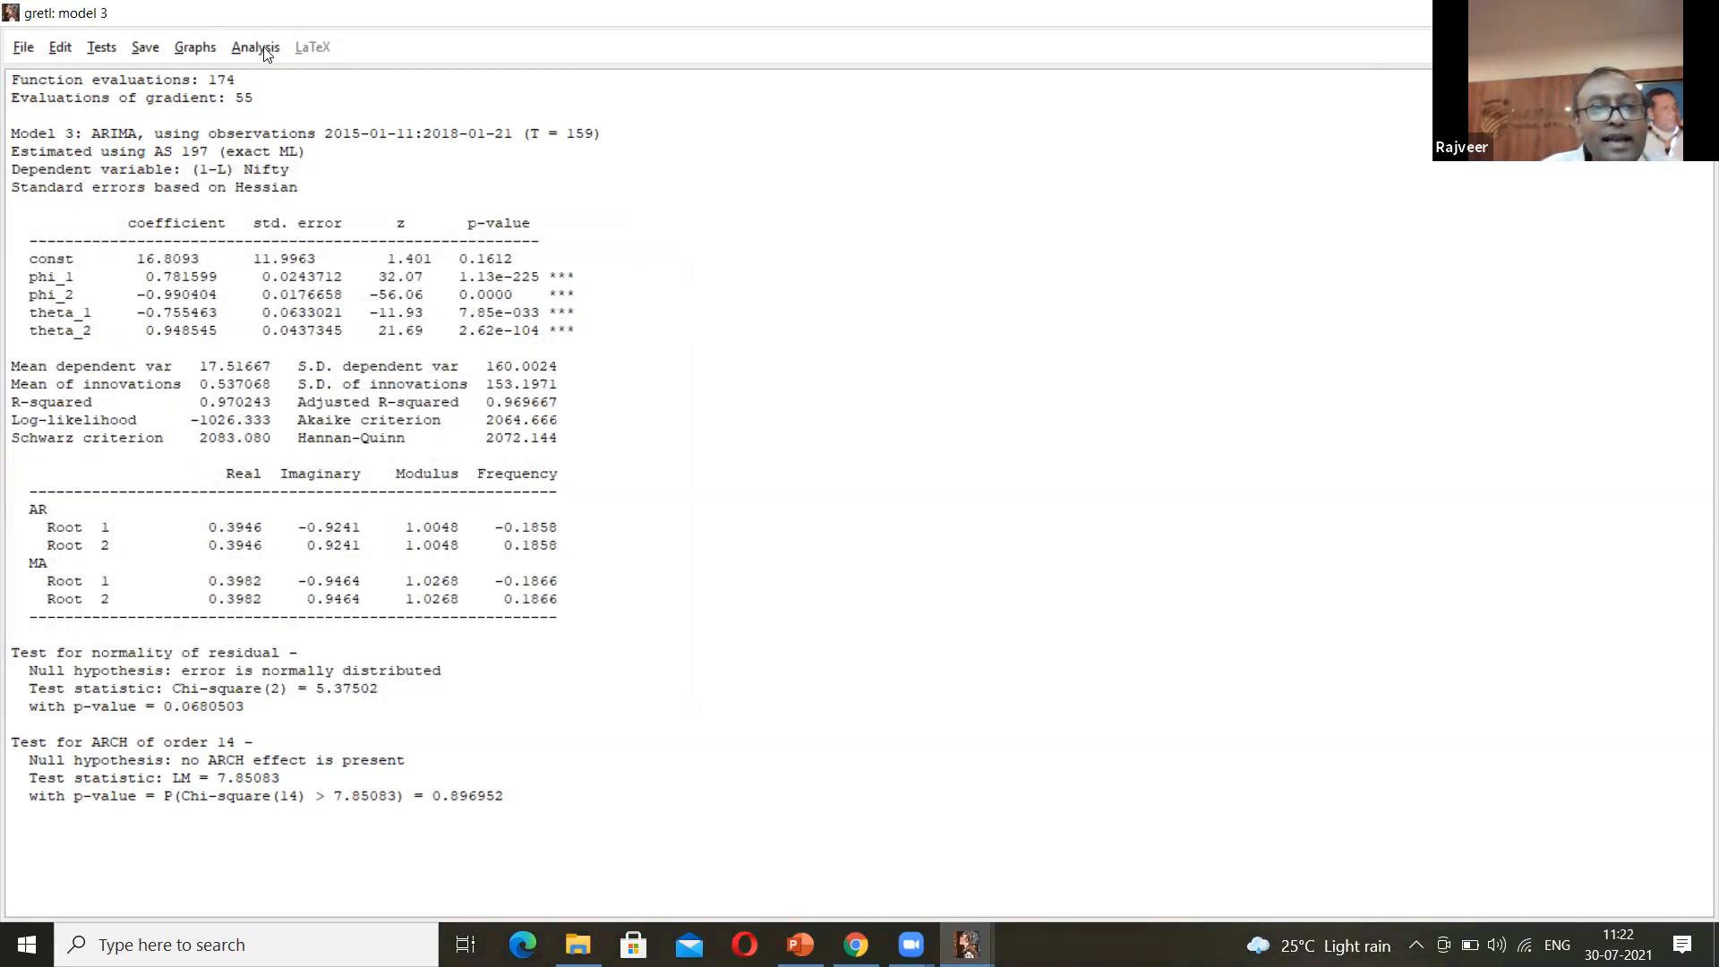
- Add 5 observations and generate an automatic Nifty forecast for 2018-01-28 to 2018-02-25 with 95% error bars
click(264, 47)
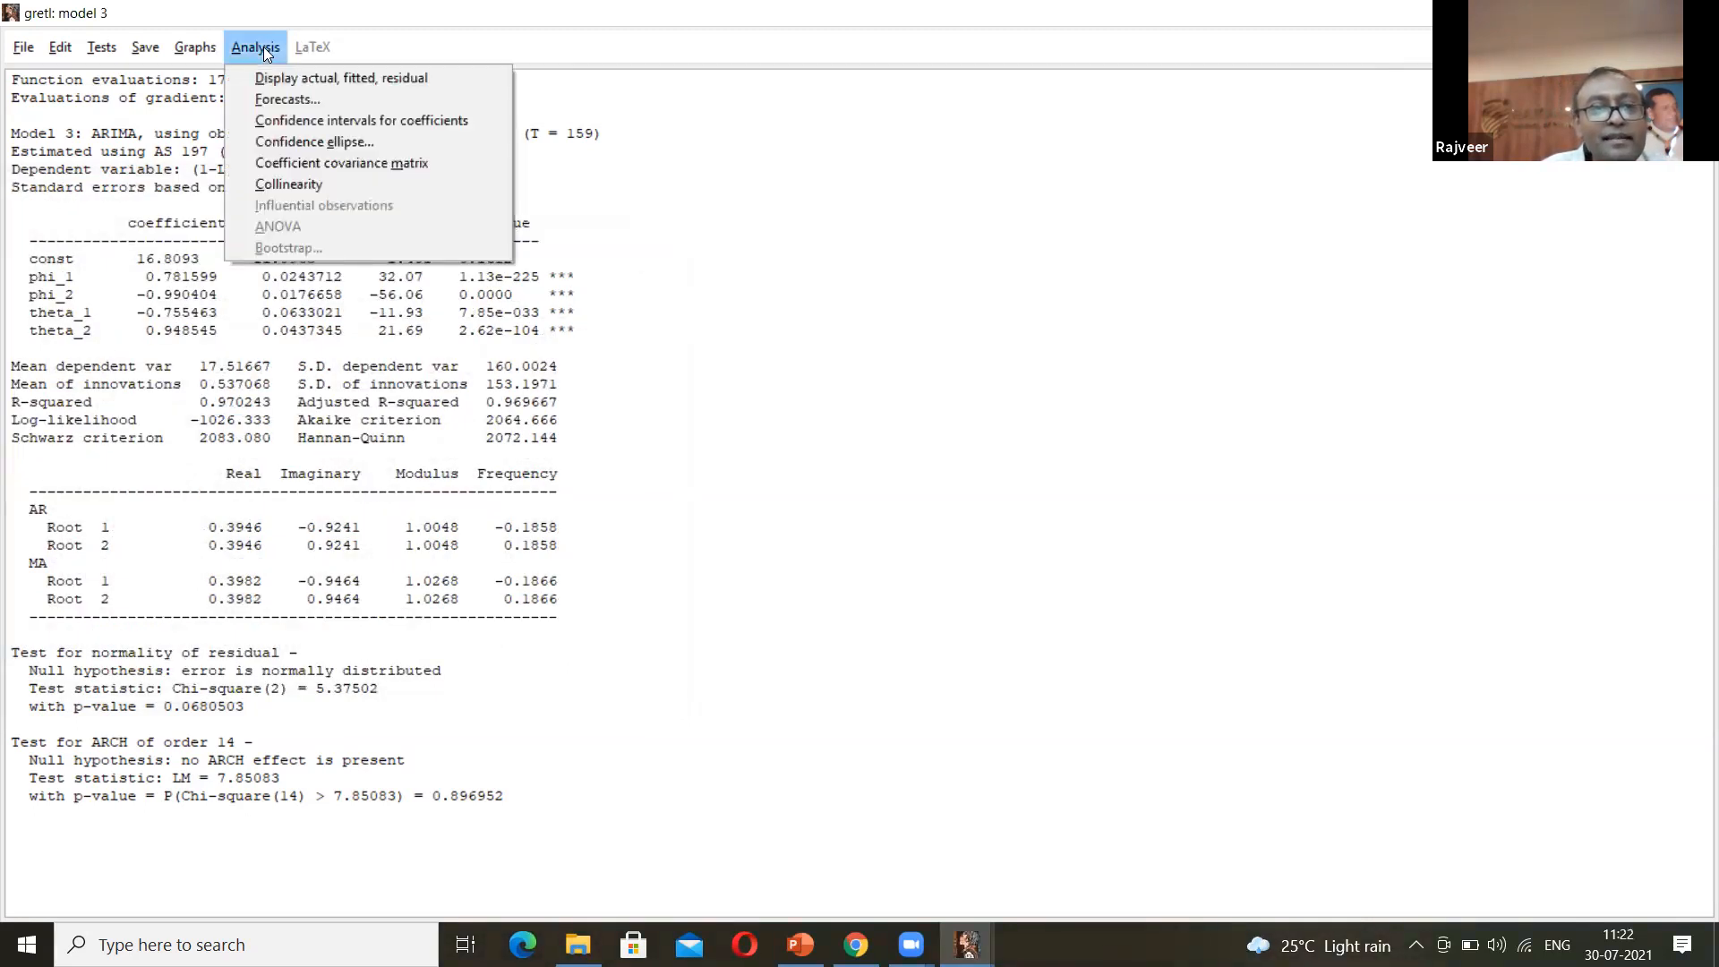
click(290, 98)
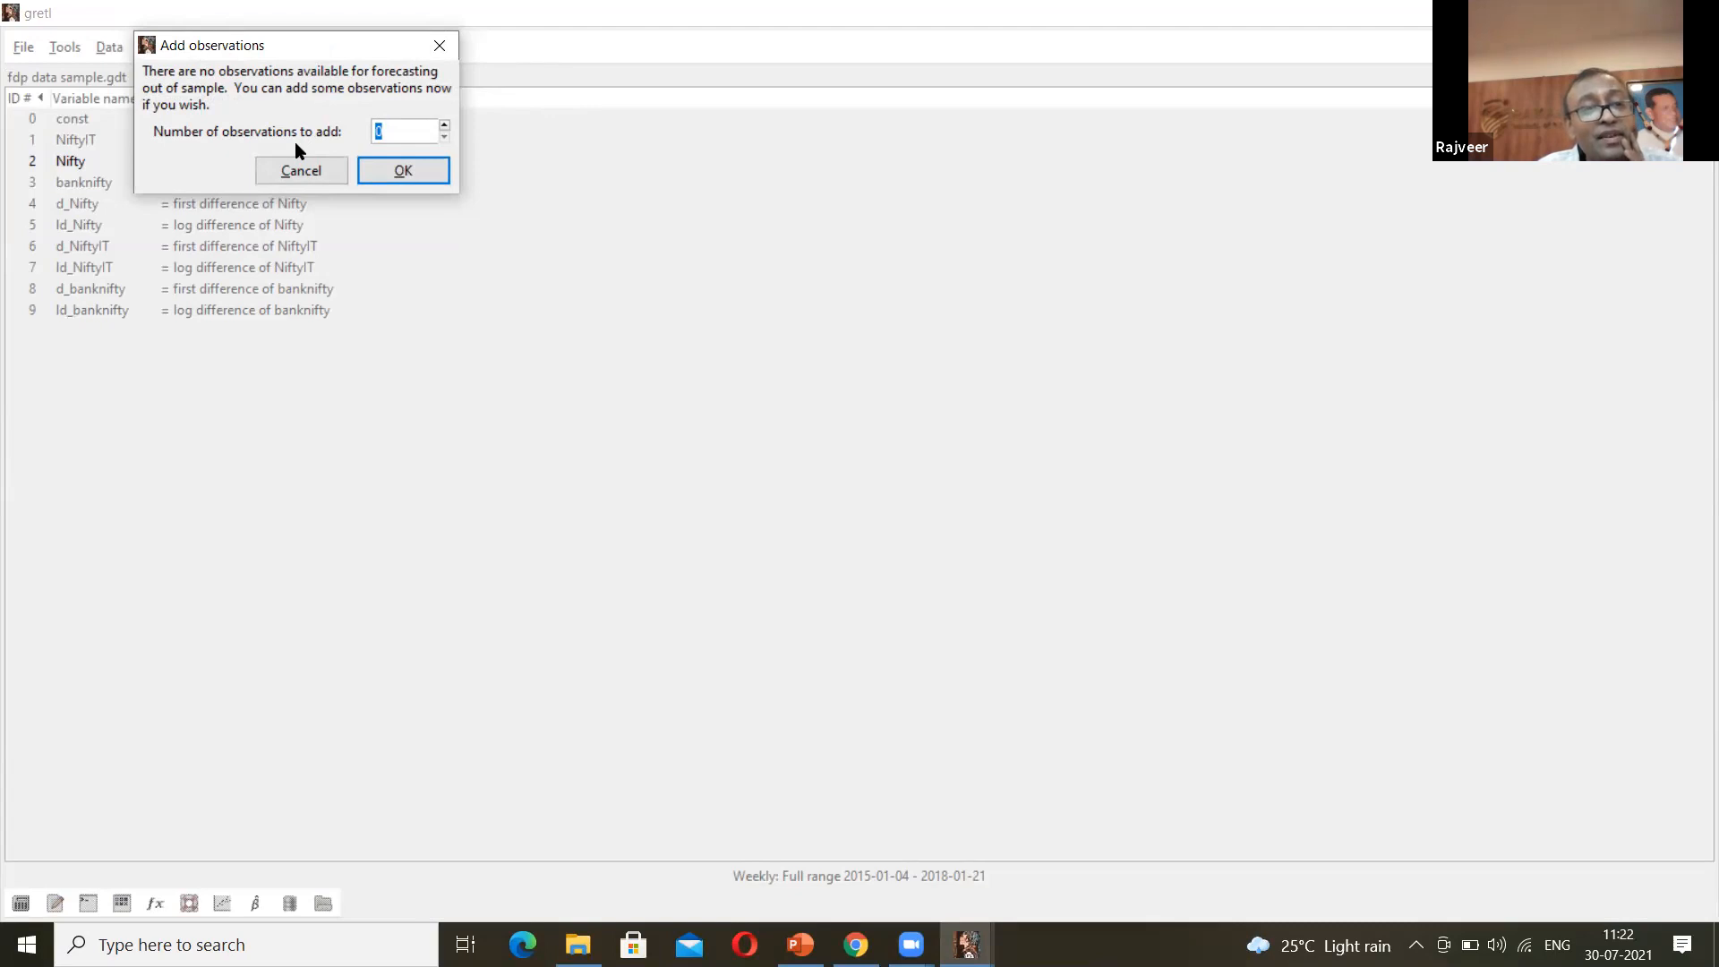
click(444, 126)
click(444, 126)
click(445, 125)
click(444, 126)
click(444, 126)
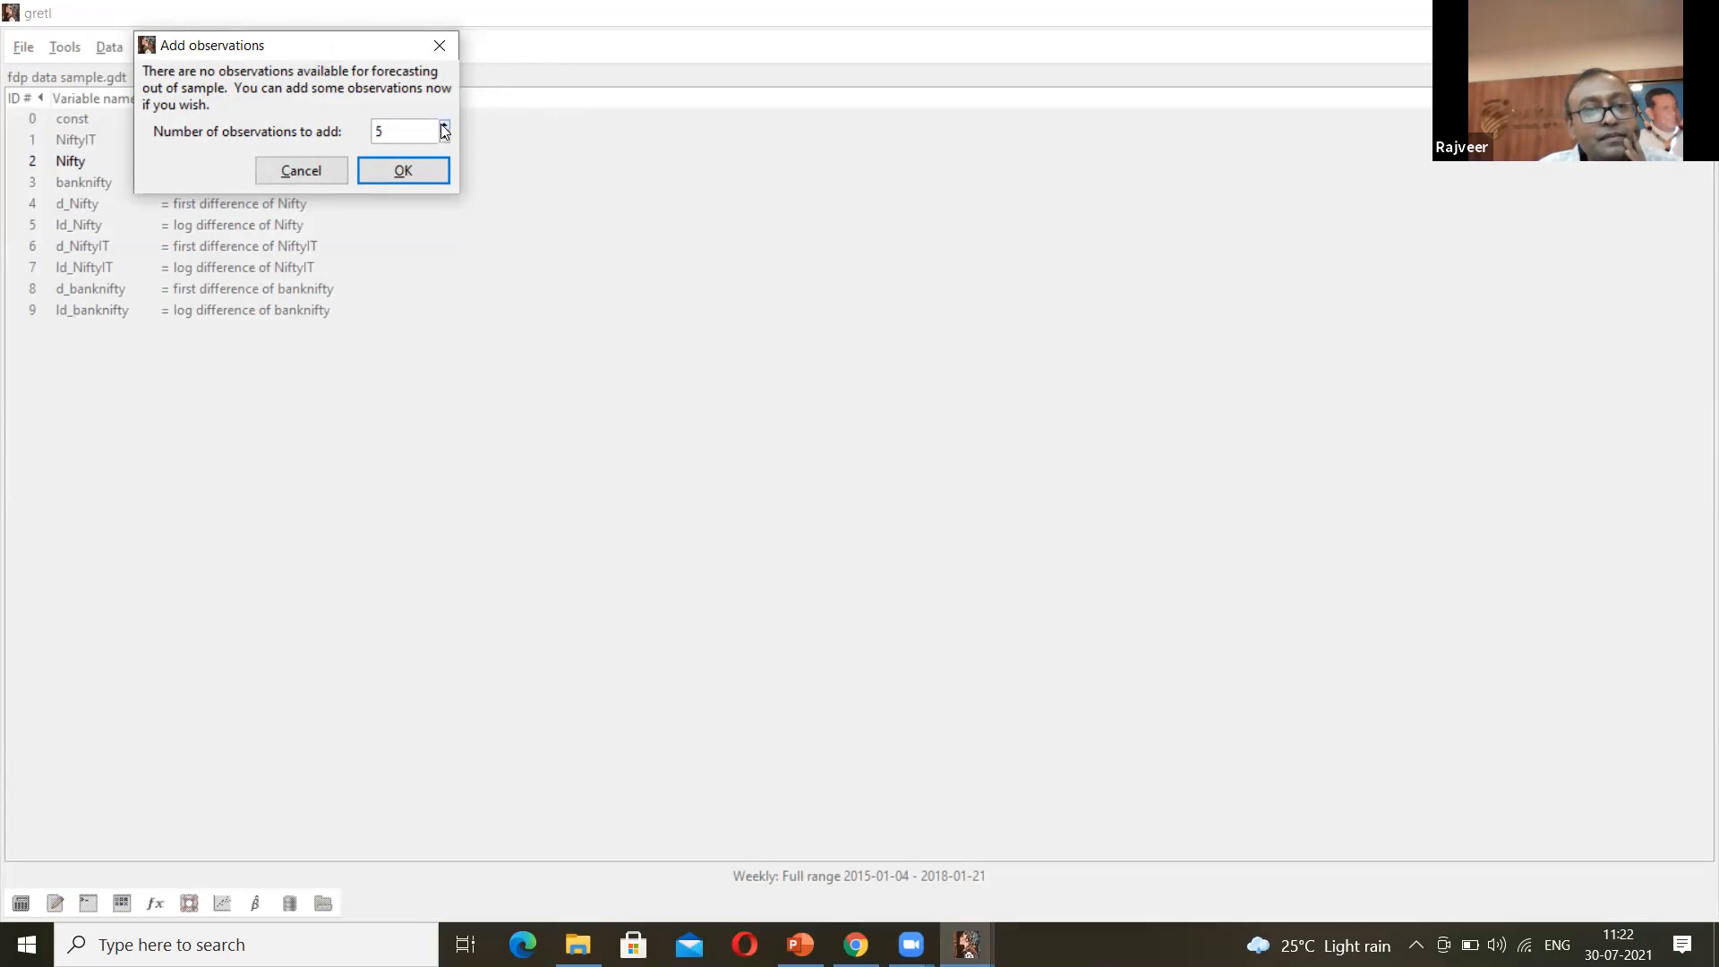
click(384, 172)
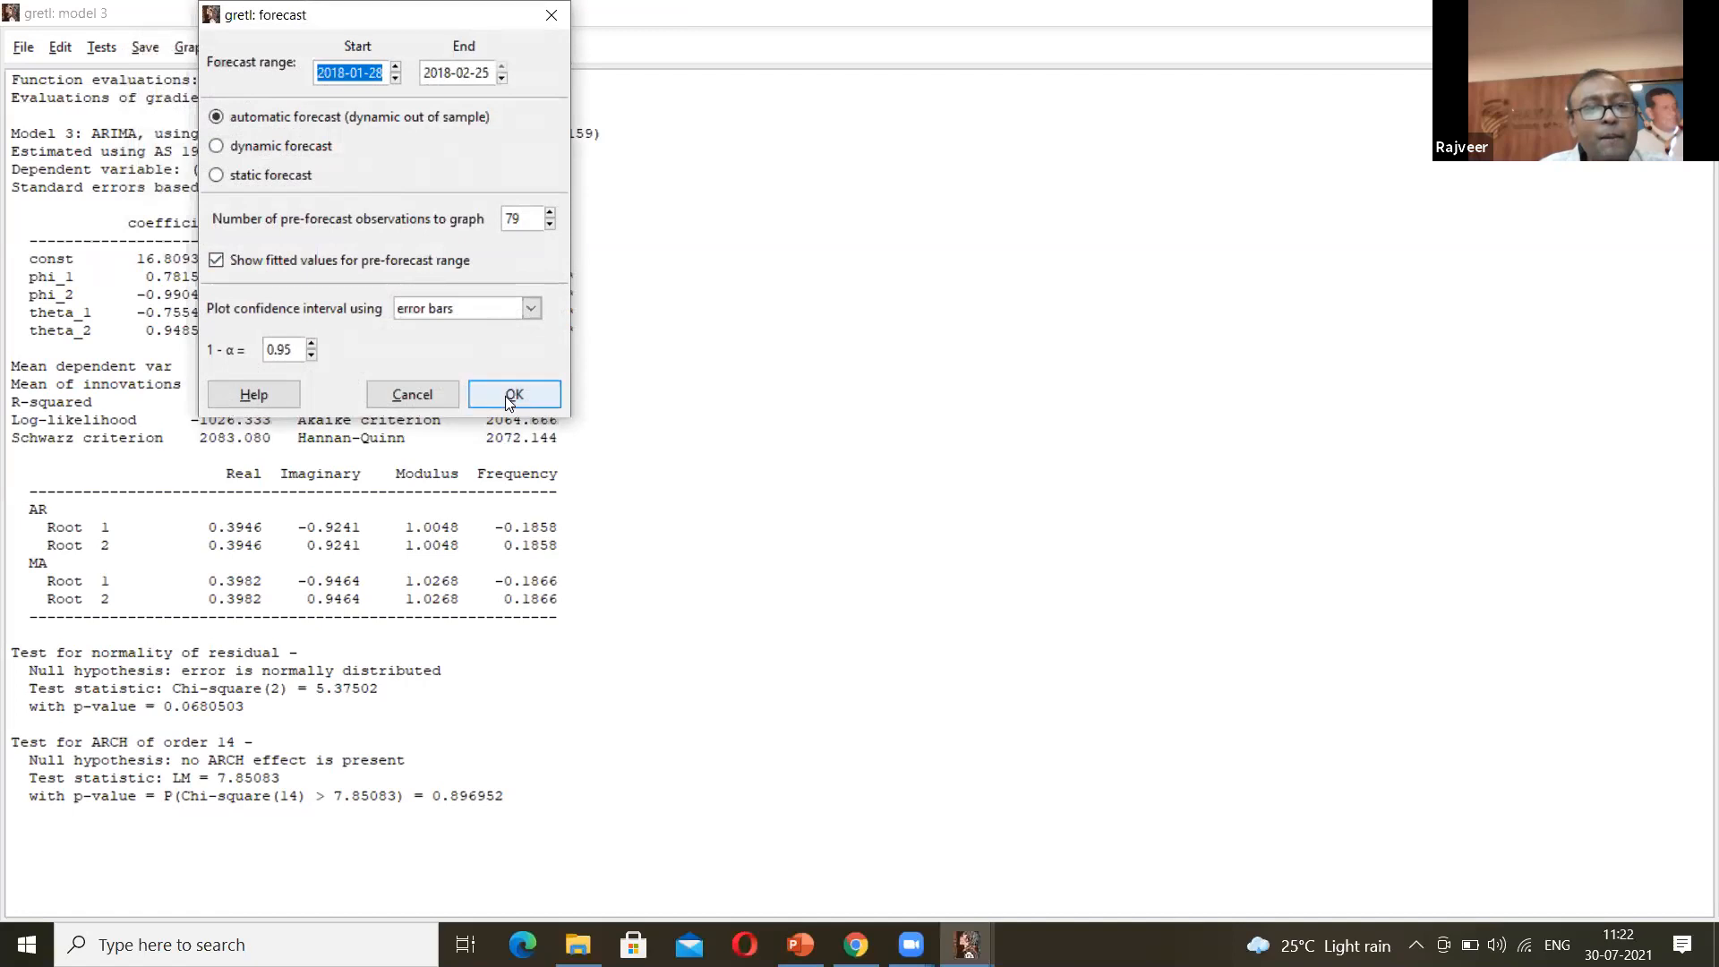
click(509, 399)
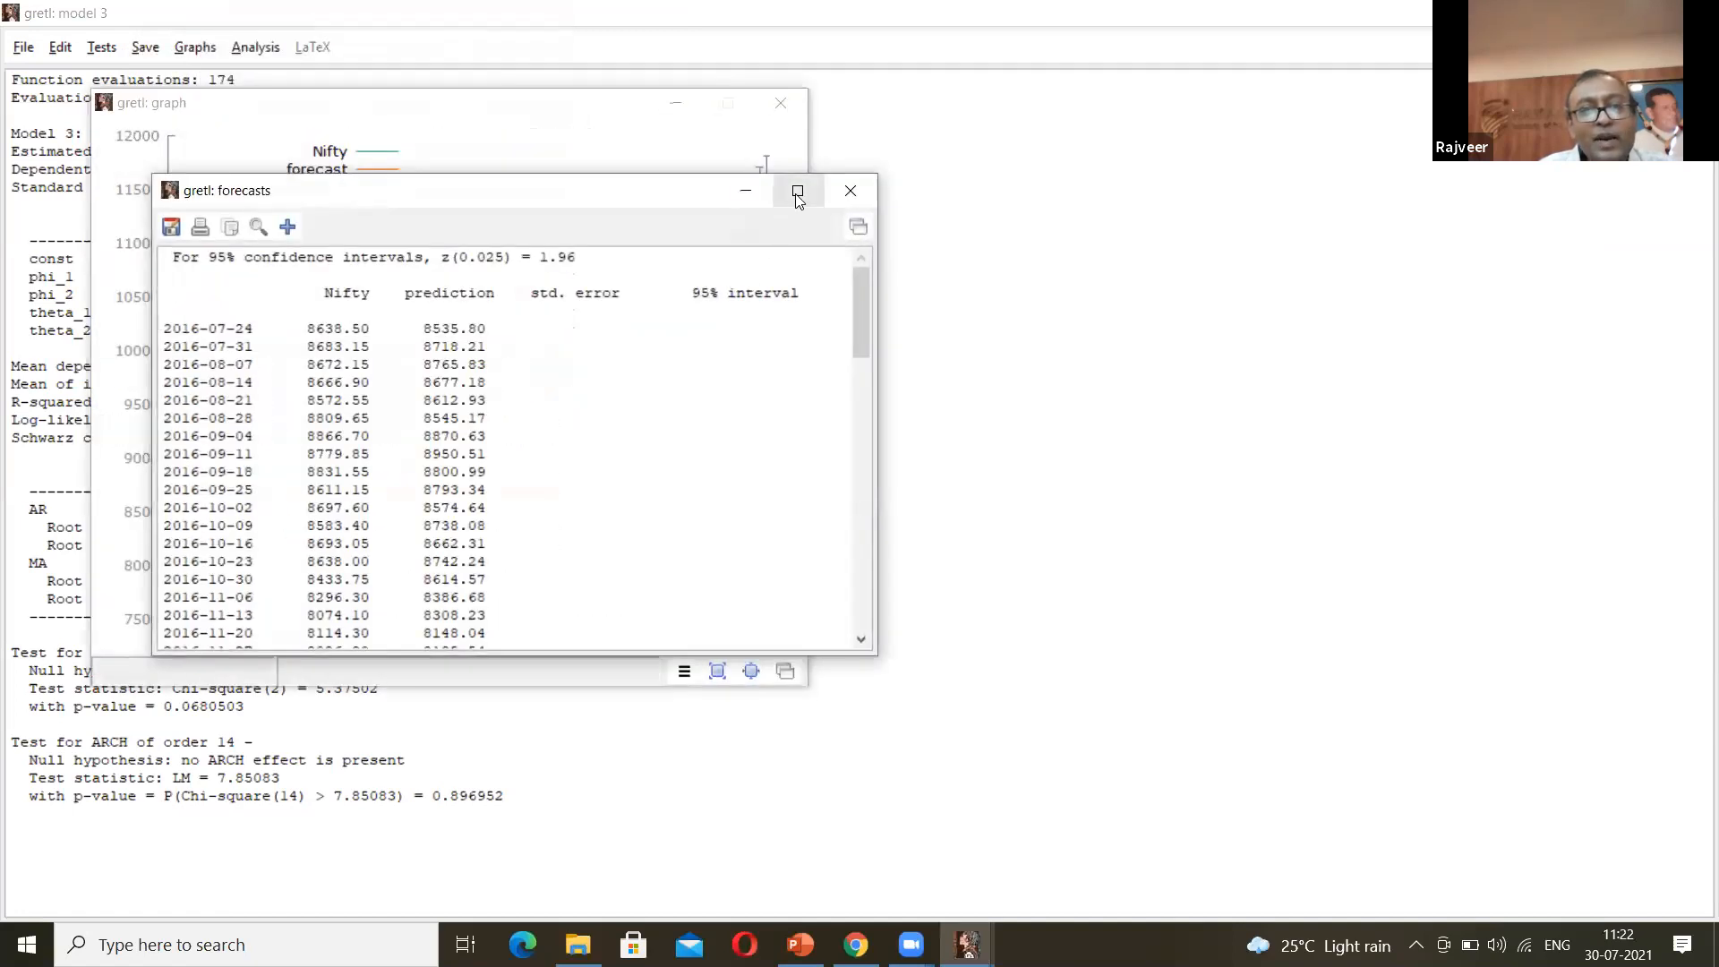
- Examine the out-of-sample predictions in the enlarged forecast table and the forecast graph, then close both
click(797, 194)
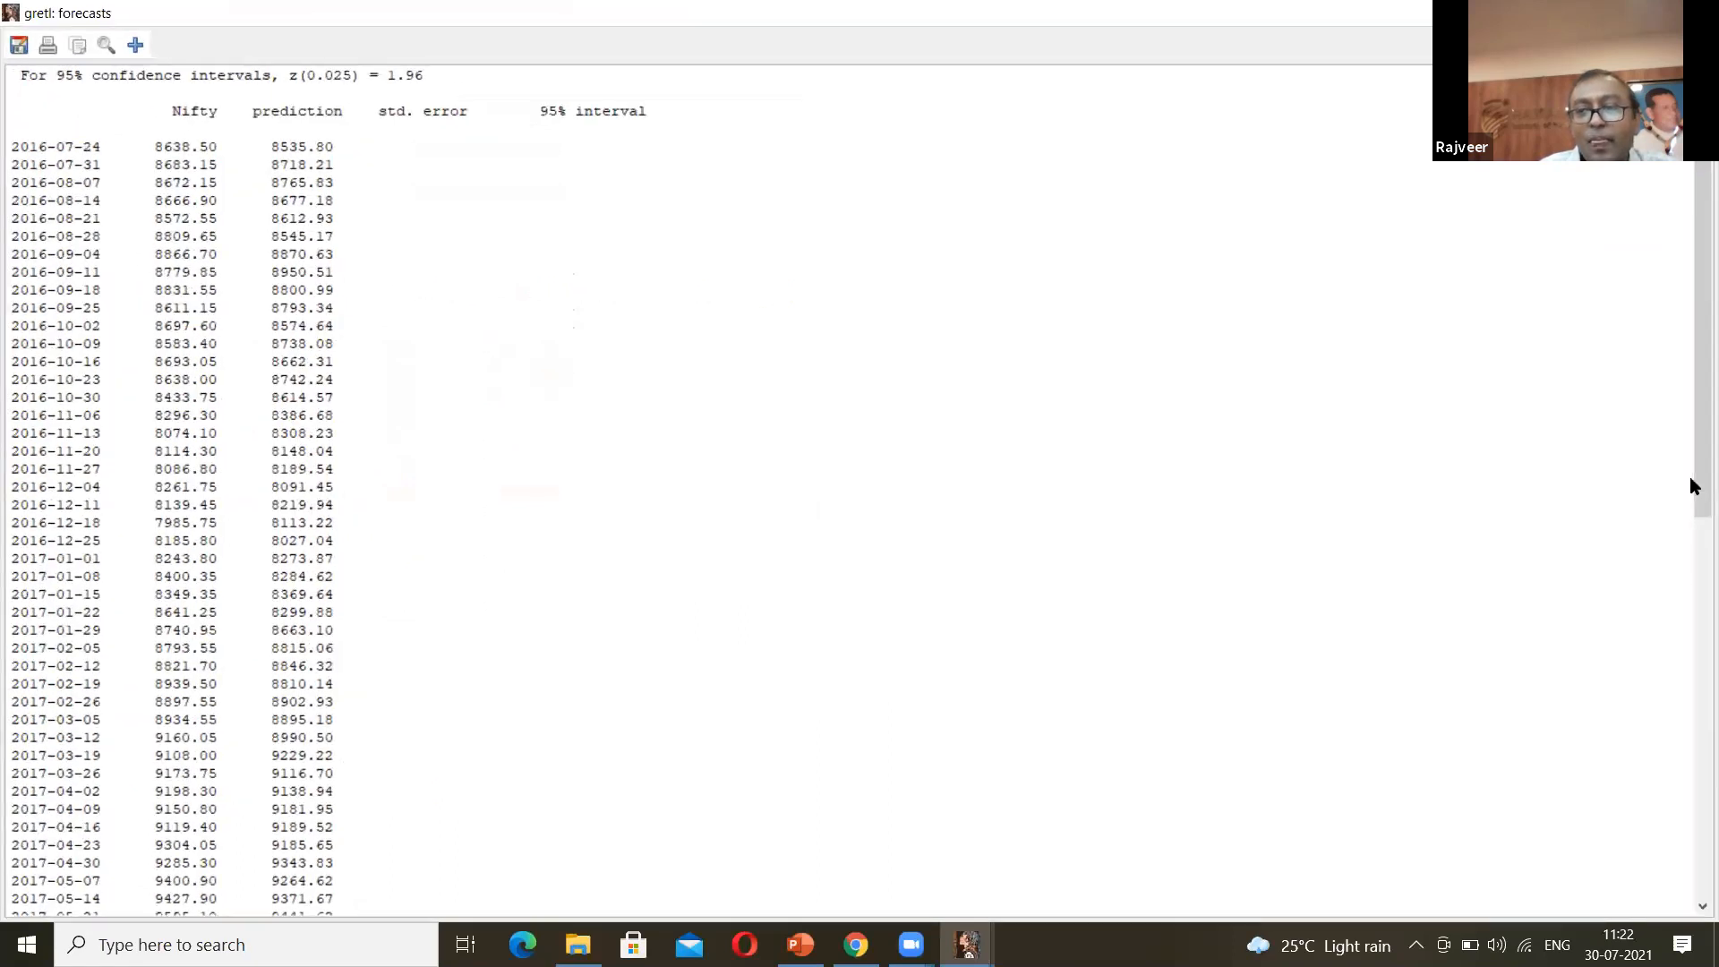
scroll(1692, 686, down, 14)
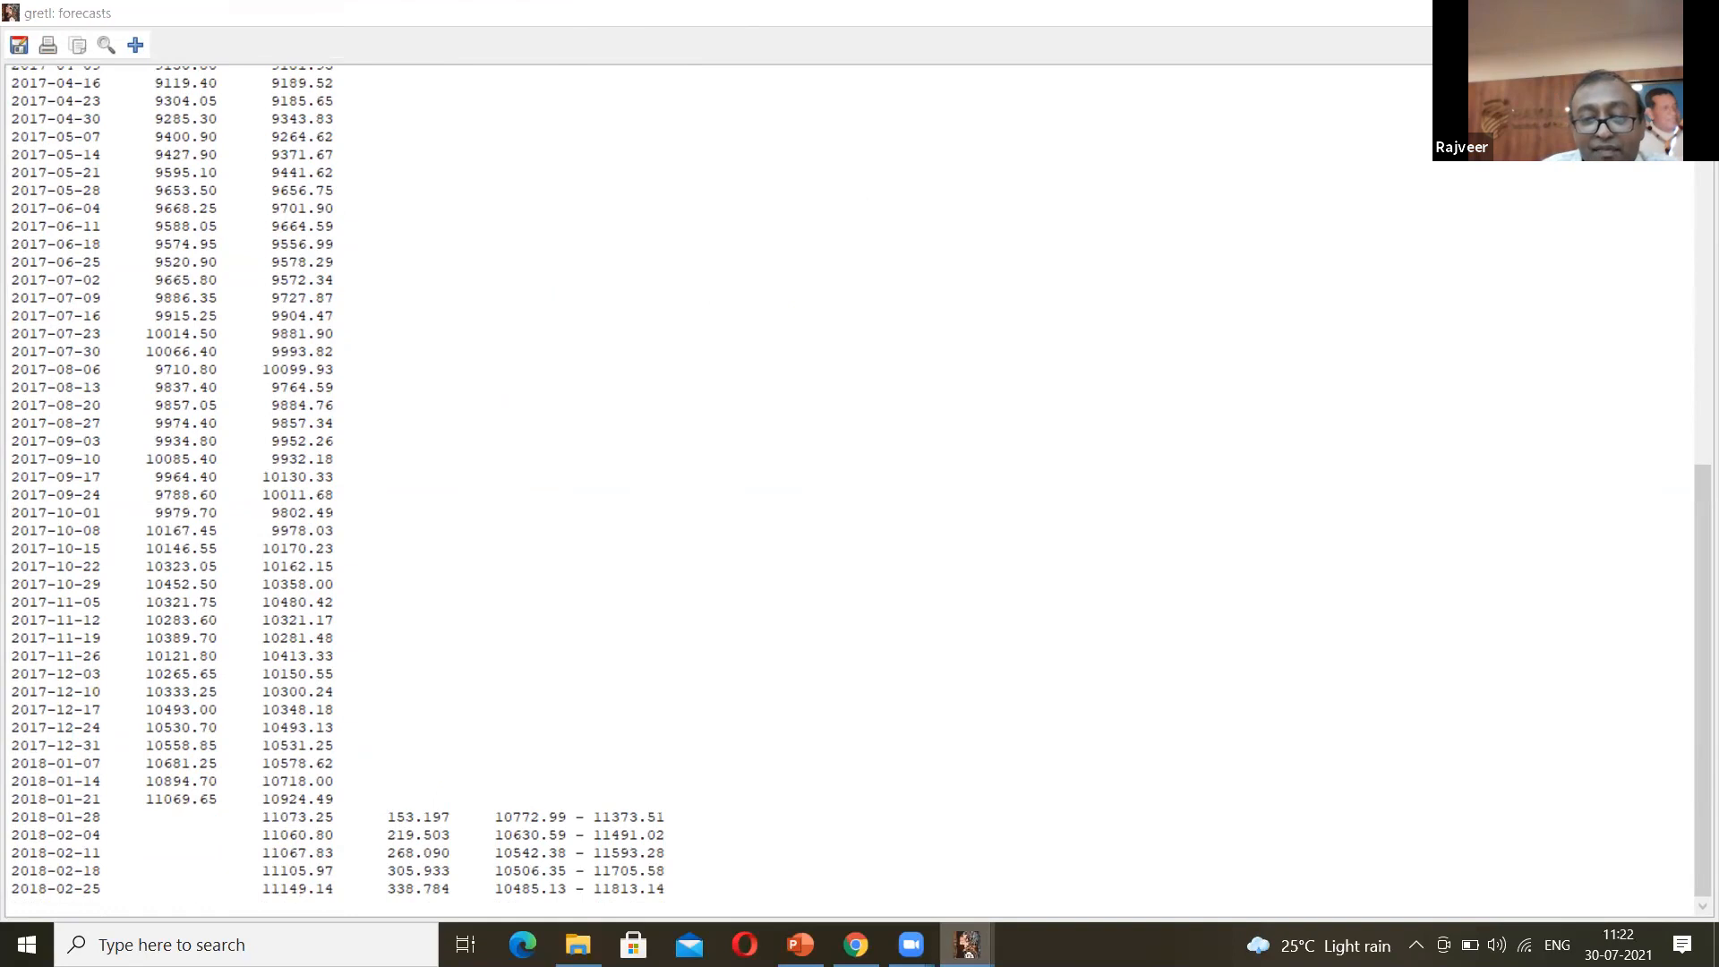
mouse_move(967, 944)
click(1312, 871)
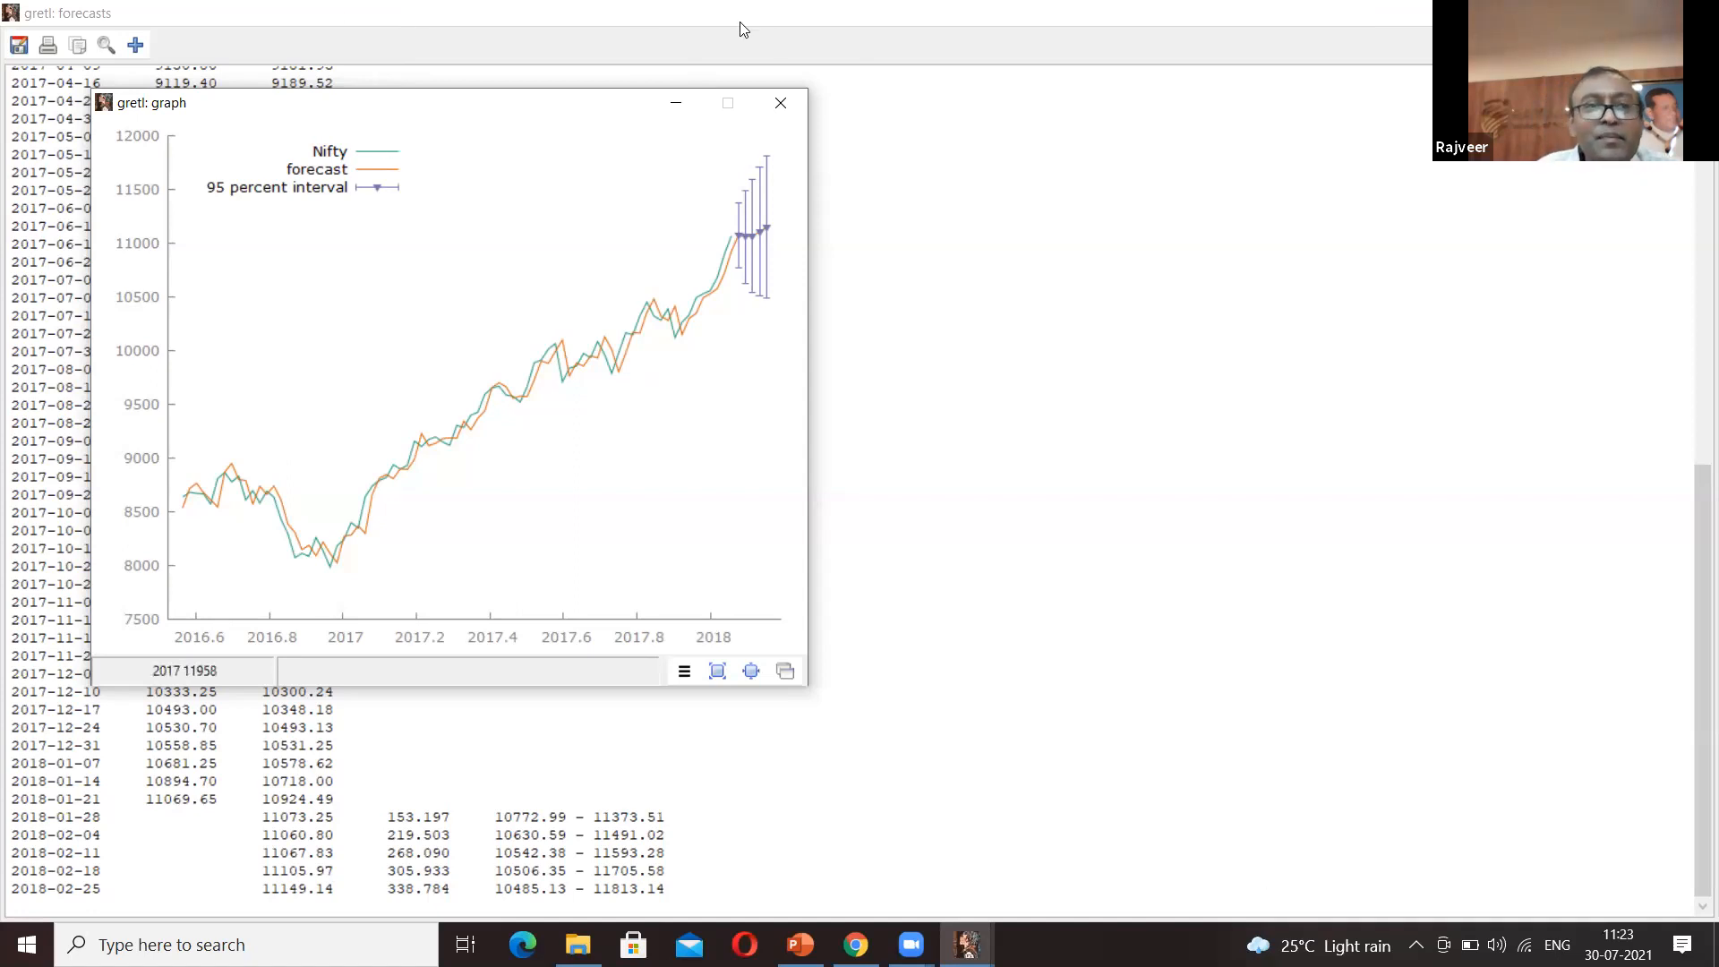
click(781, 103)
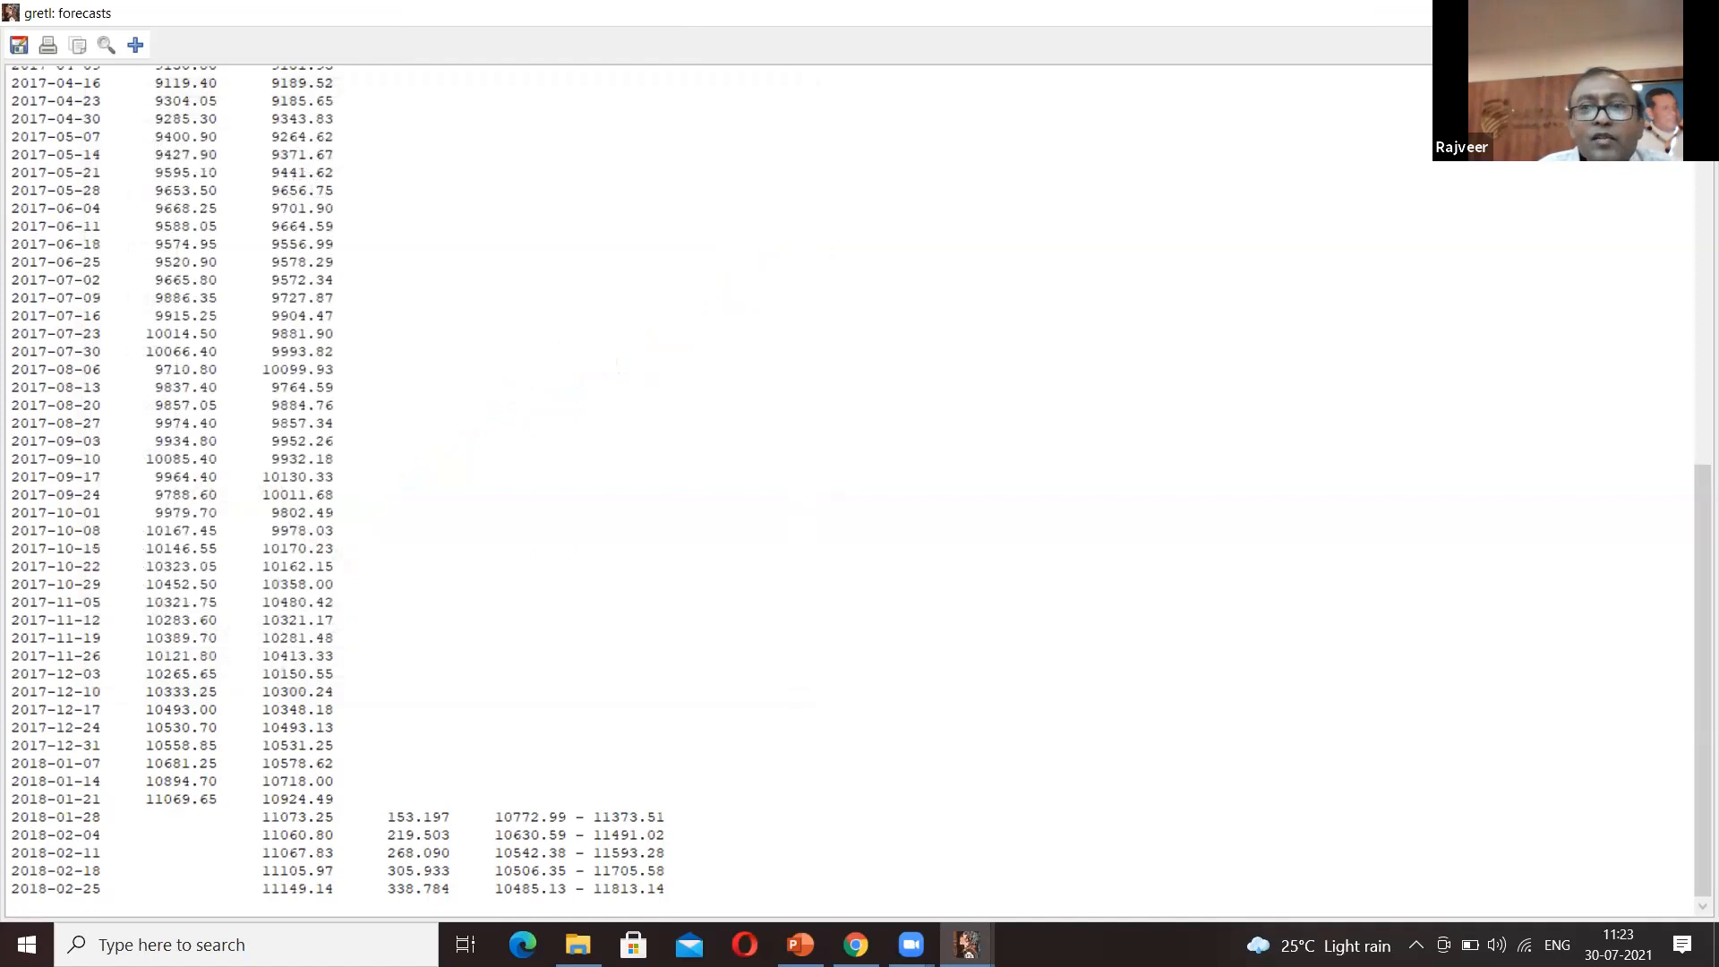
click(1698, 13)
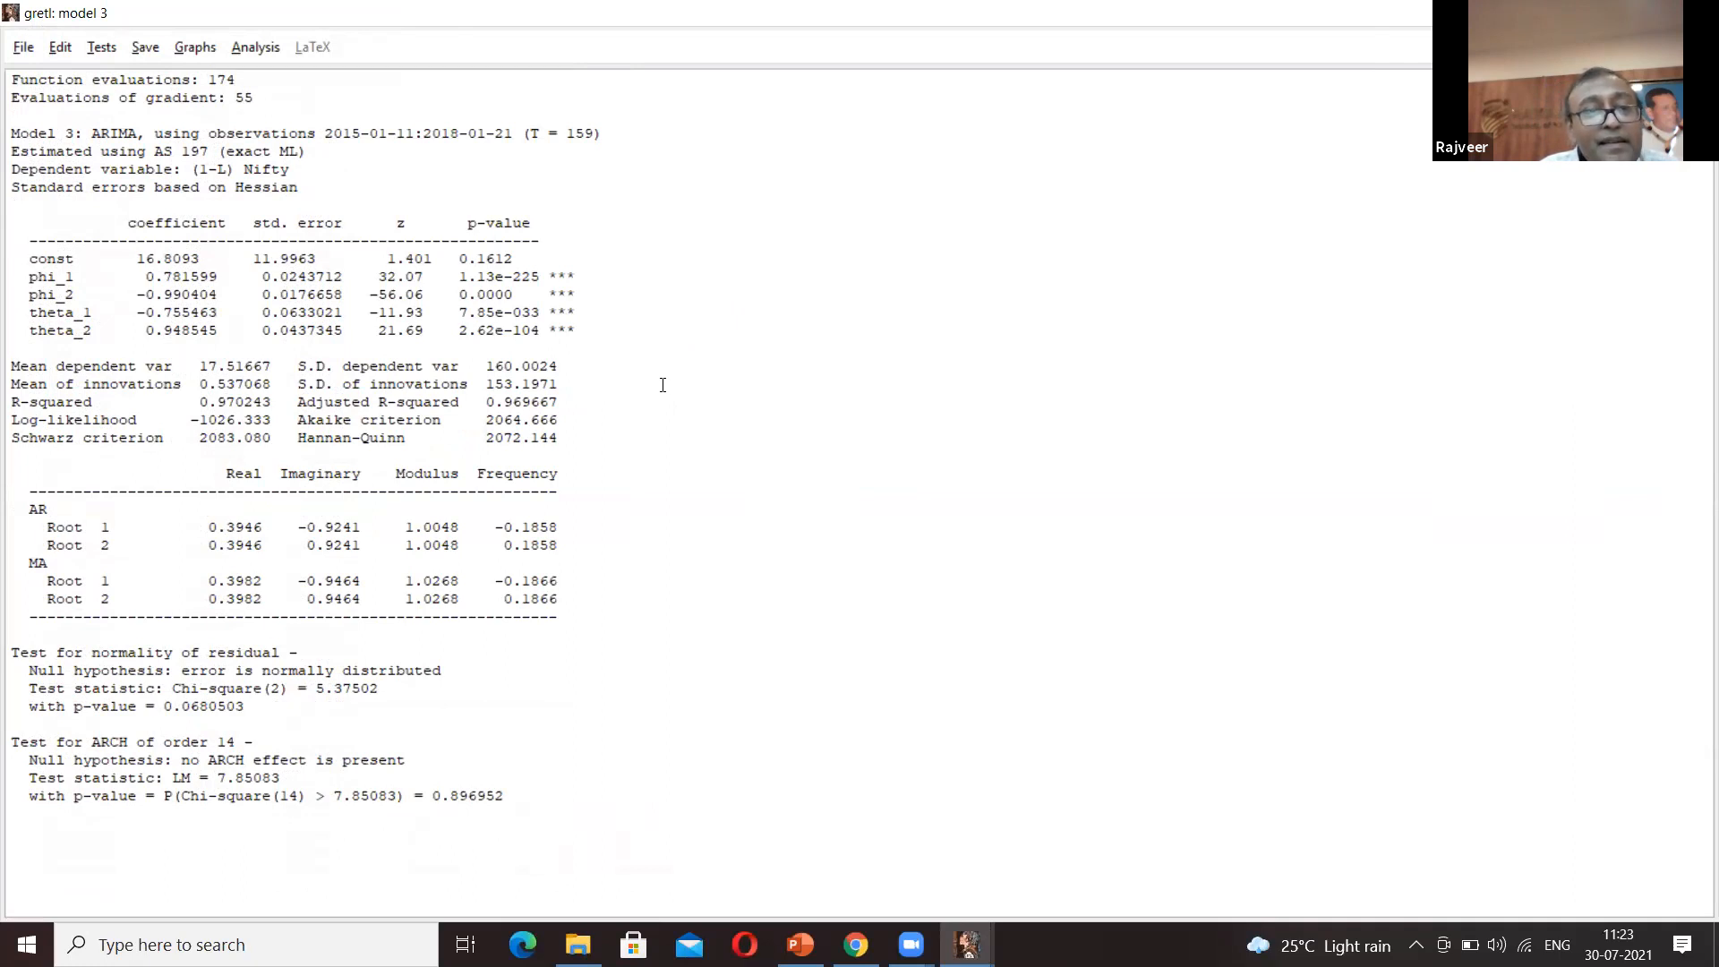
- Regenerate the automatic forecast for 2018-01-28 to 2018-02-25, review the last table rows and close the table
click(253, 48)
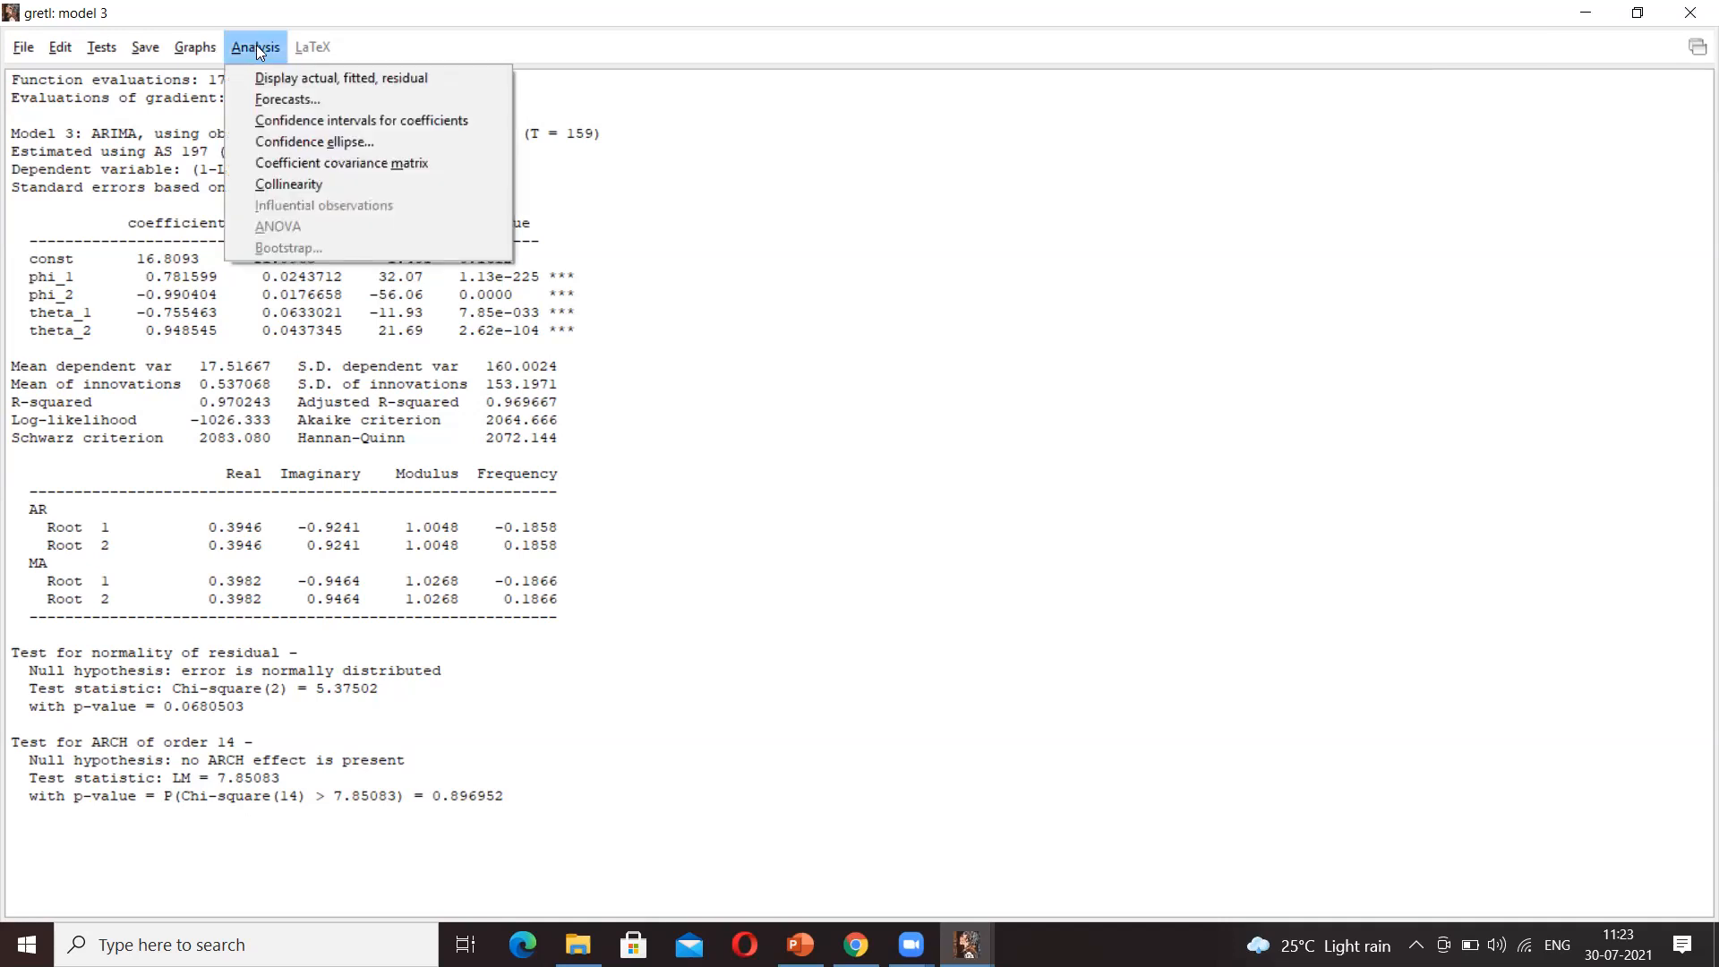
click(289, 99)
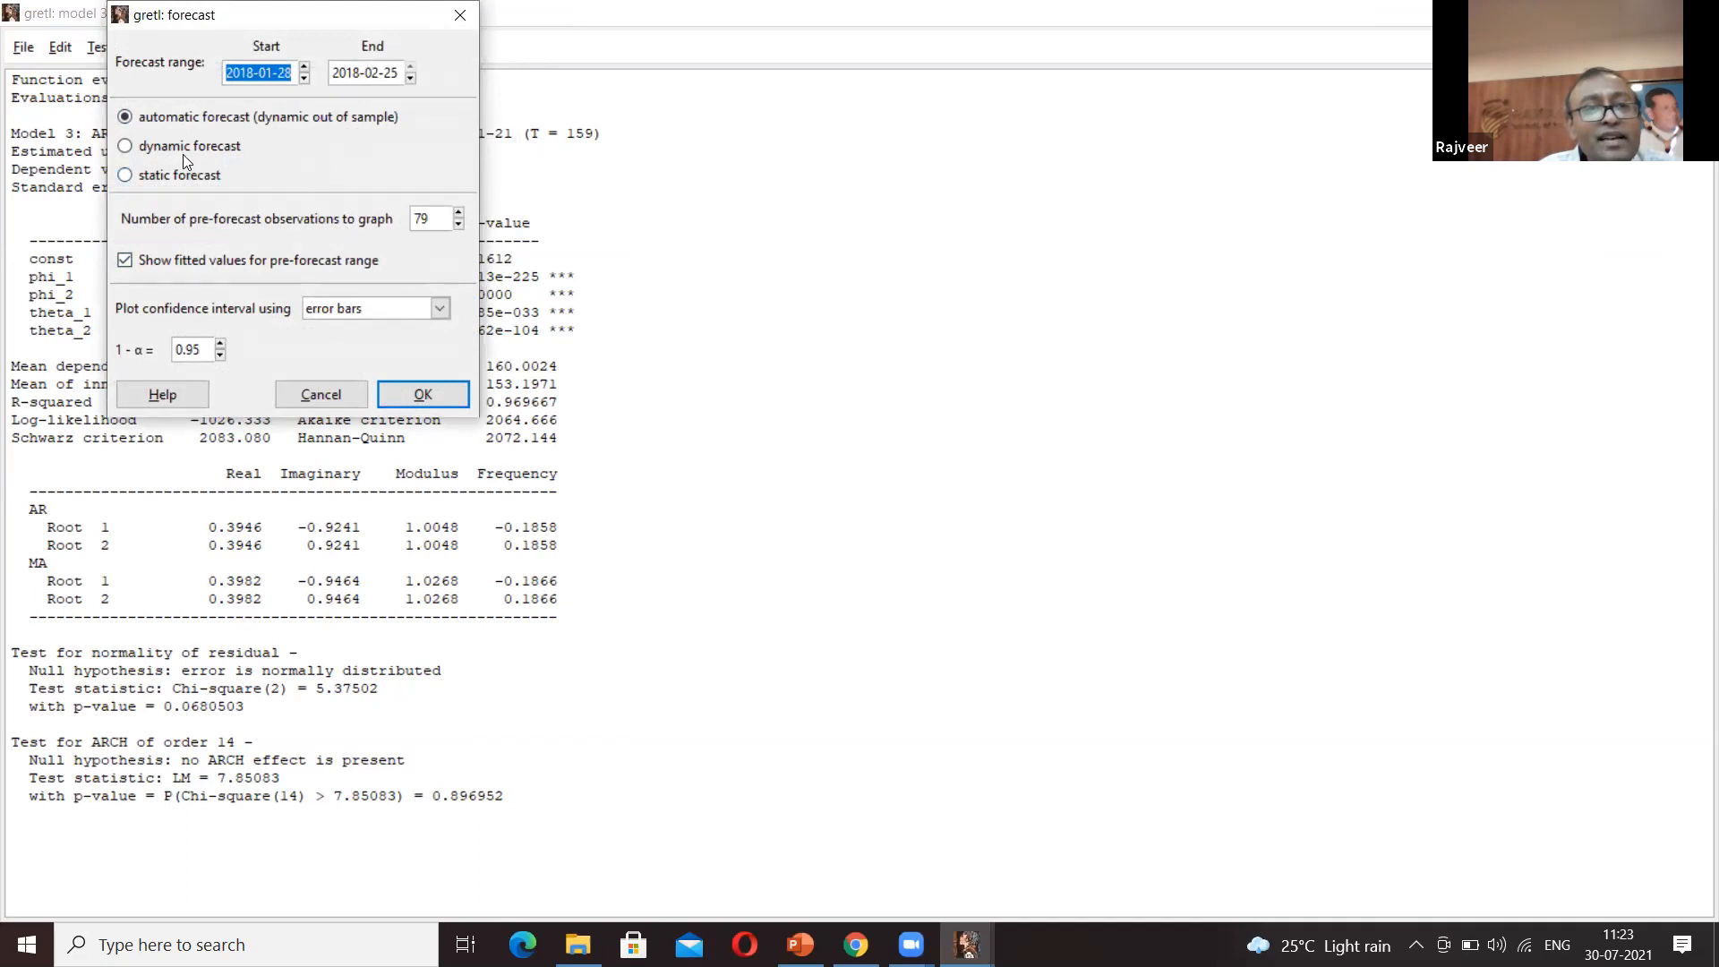
click(424, 394)
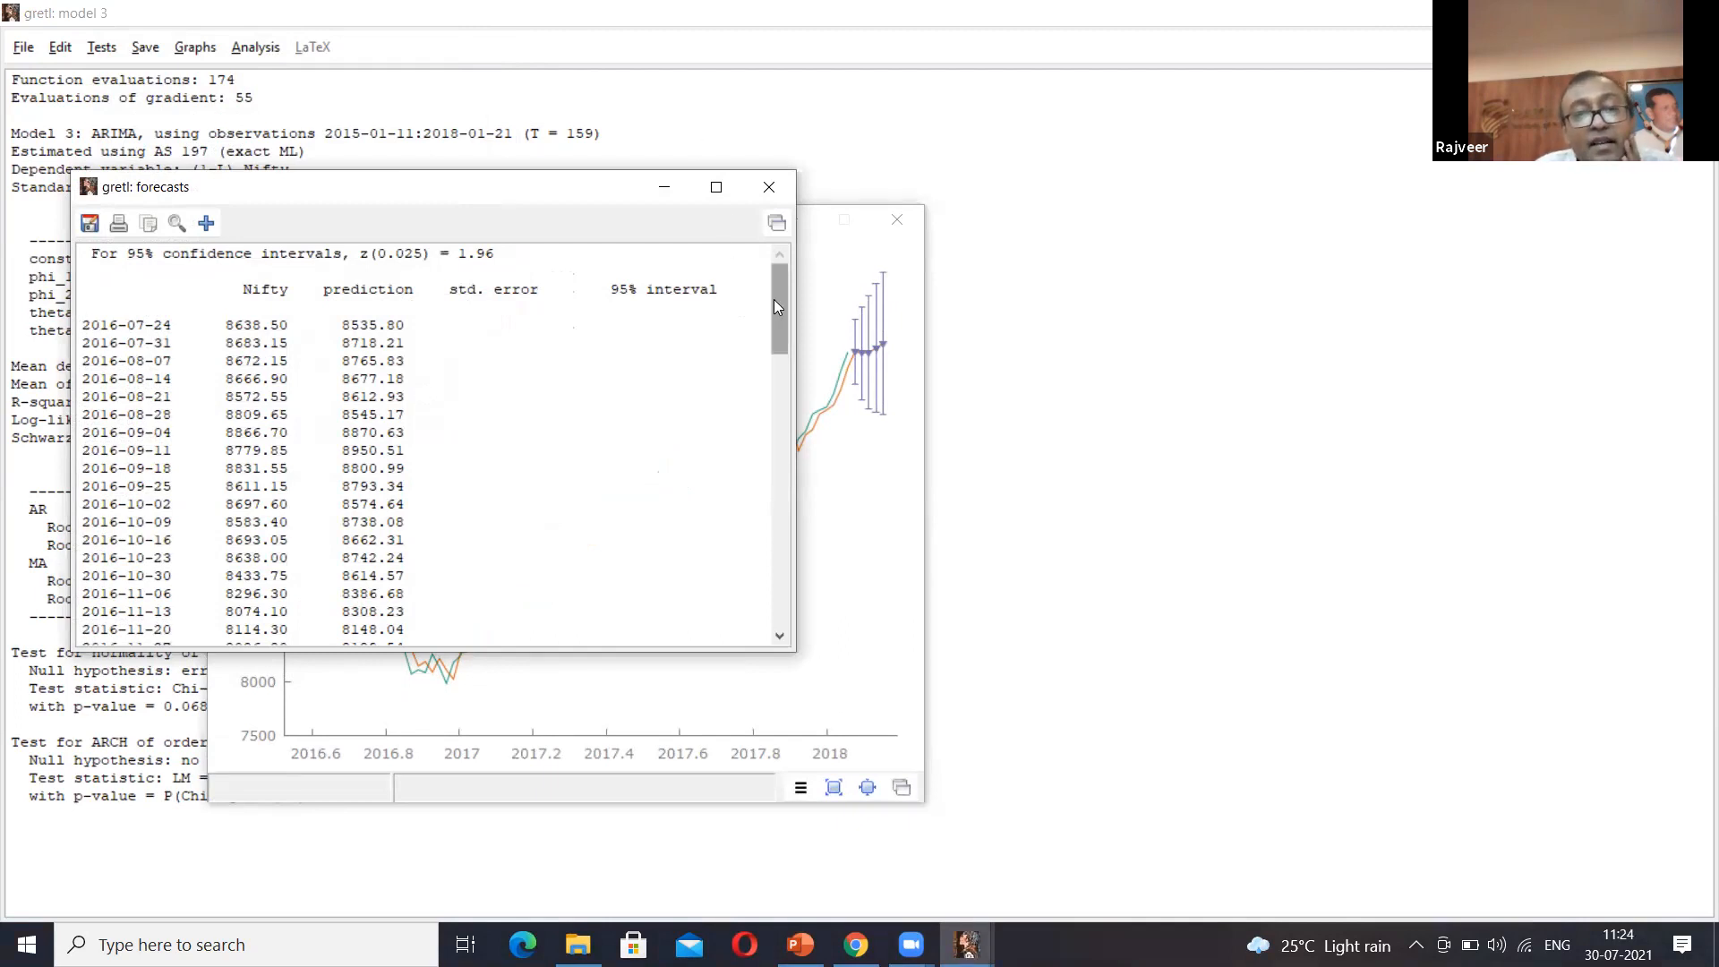
drag(777, 311, 785, 570)
click(770, 187)
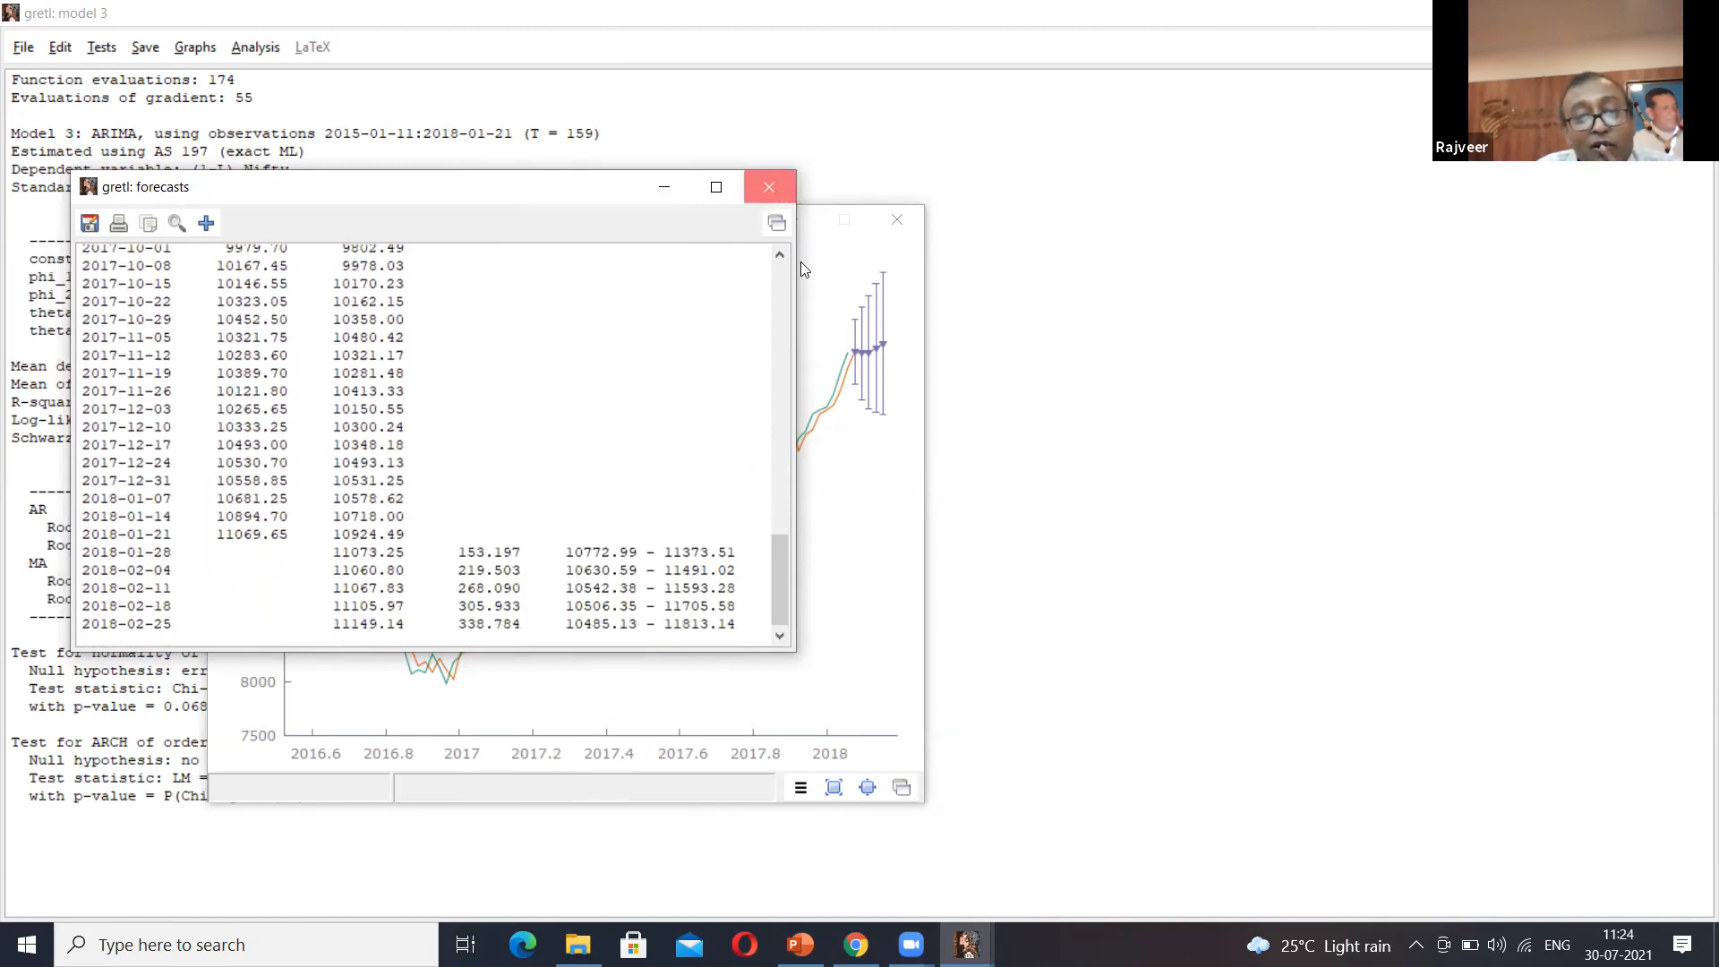
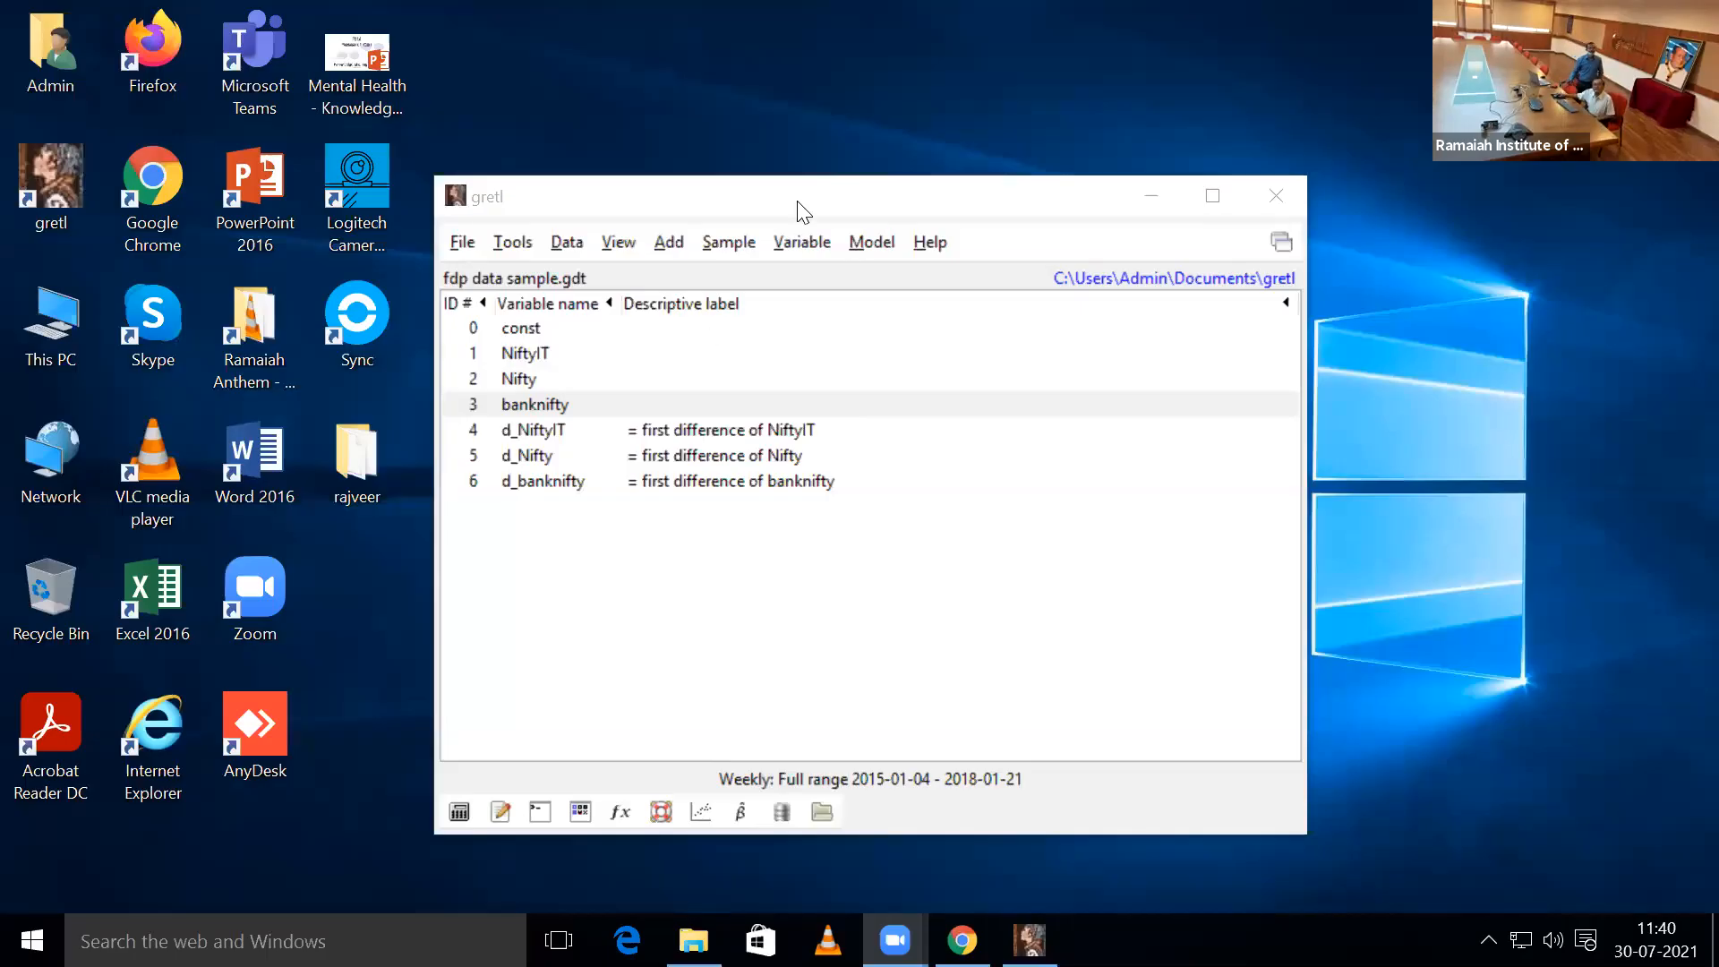
click(868, 242)
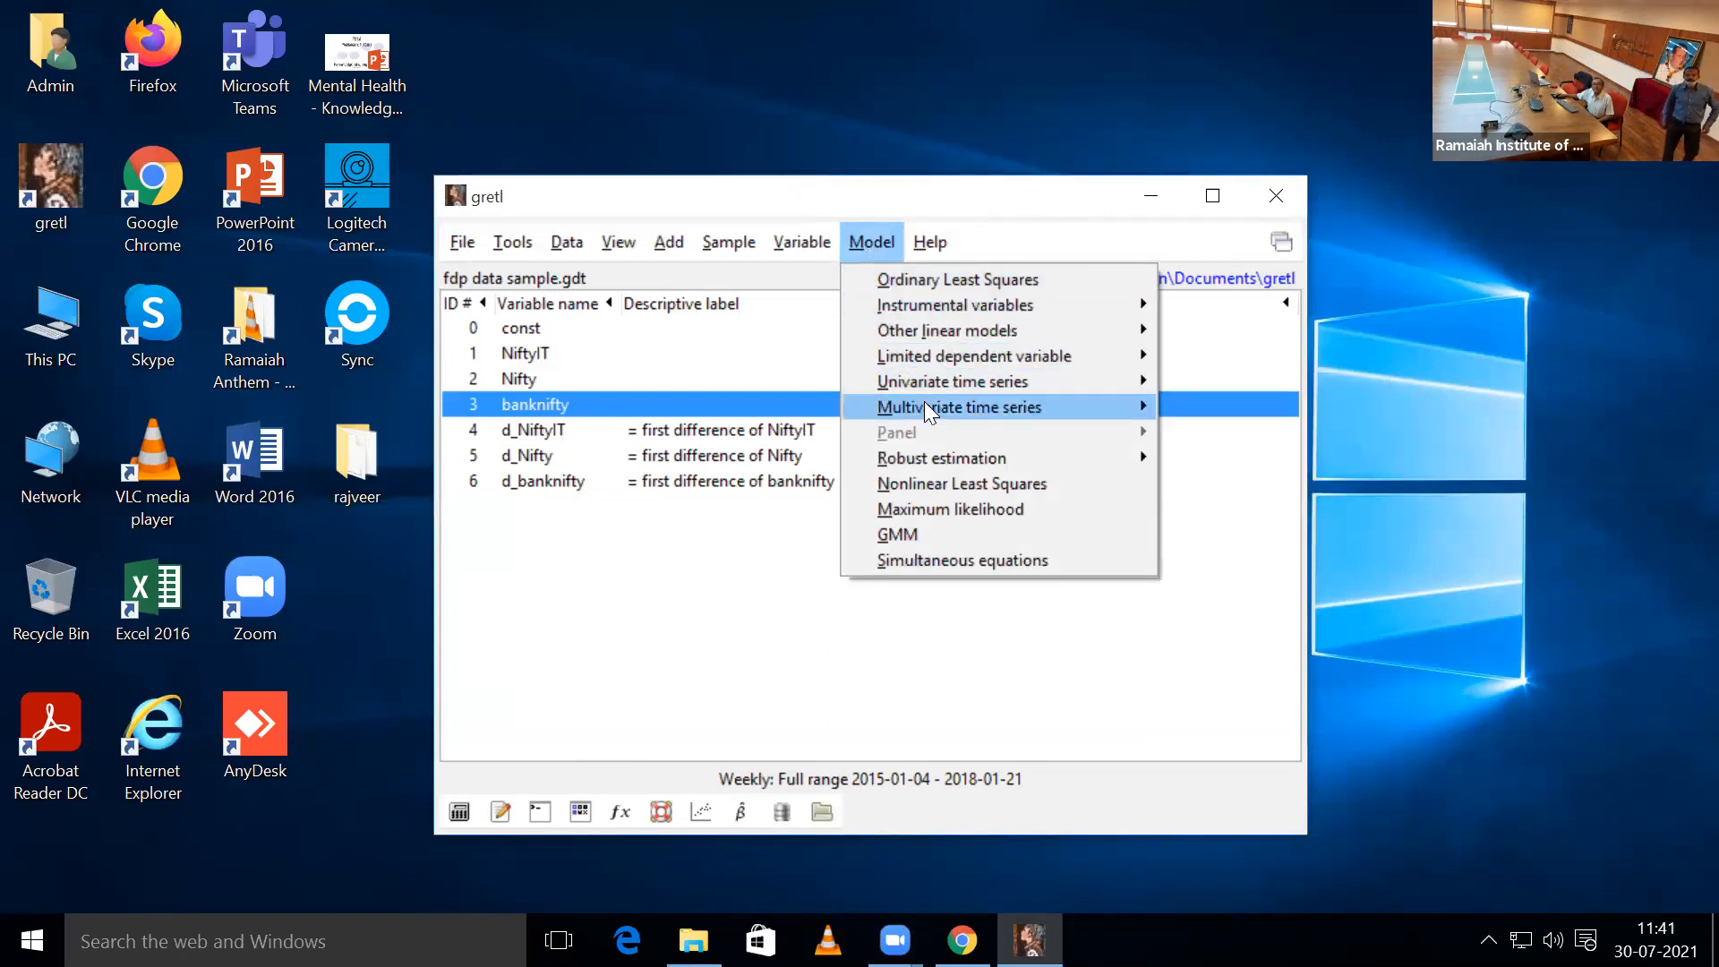
mouse_move(987, 414)
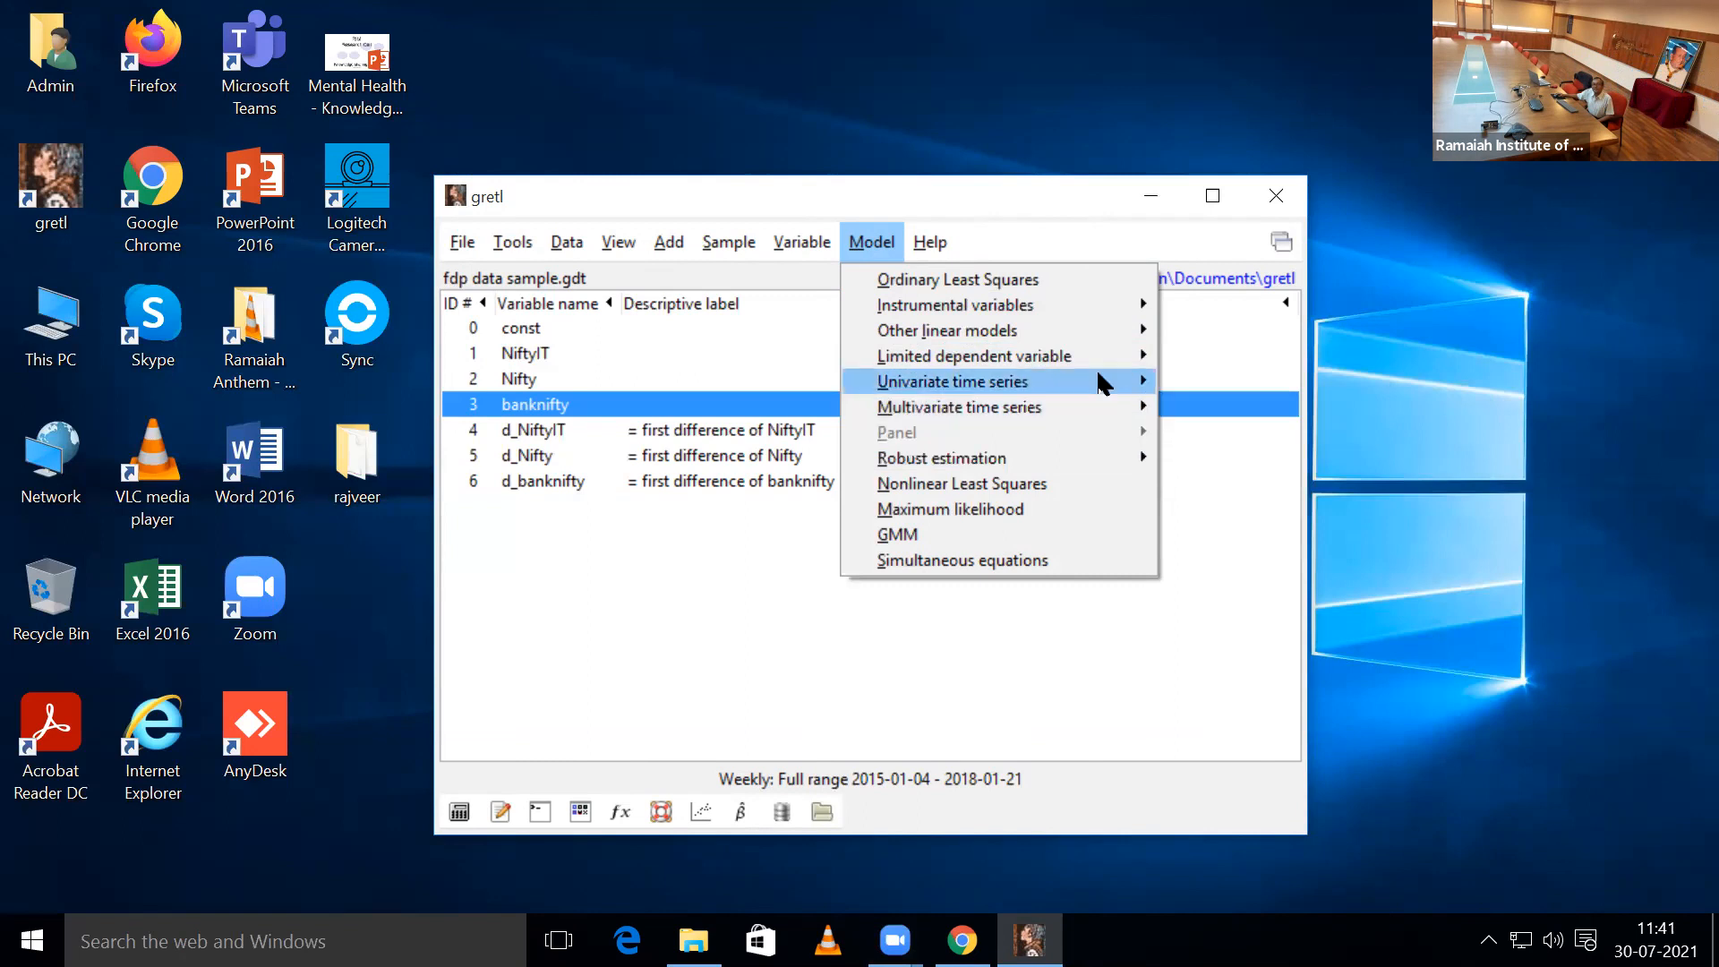
mouse_move(1103, 381)
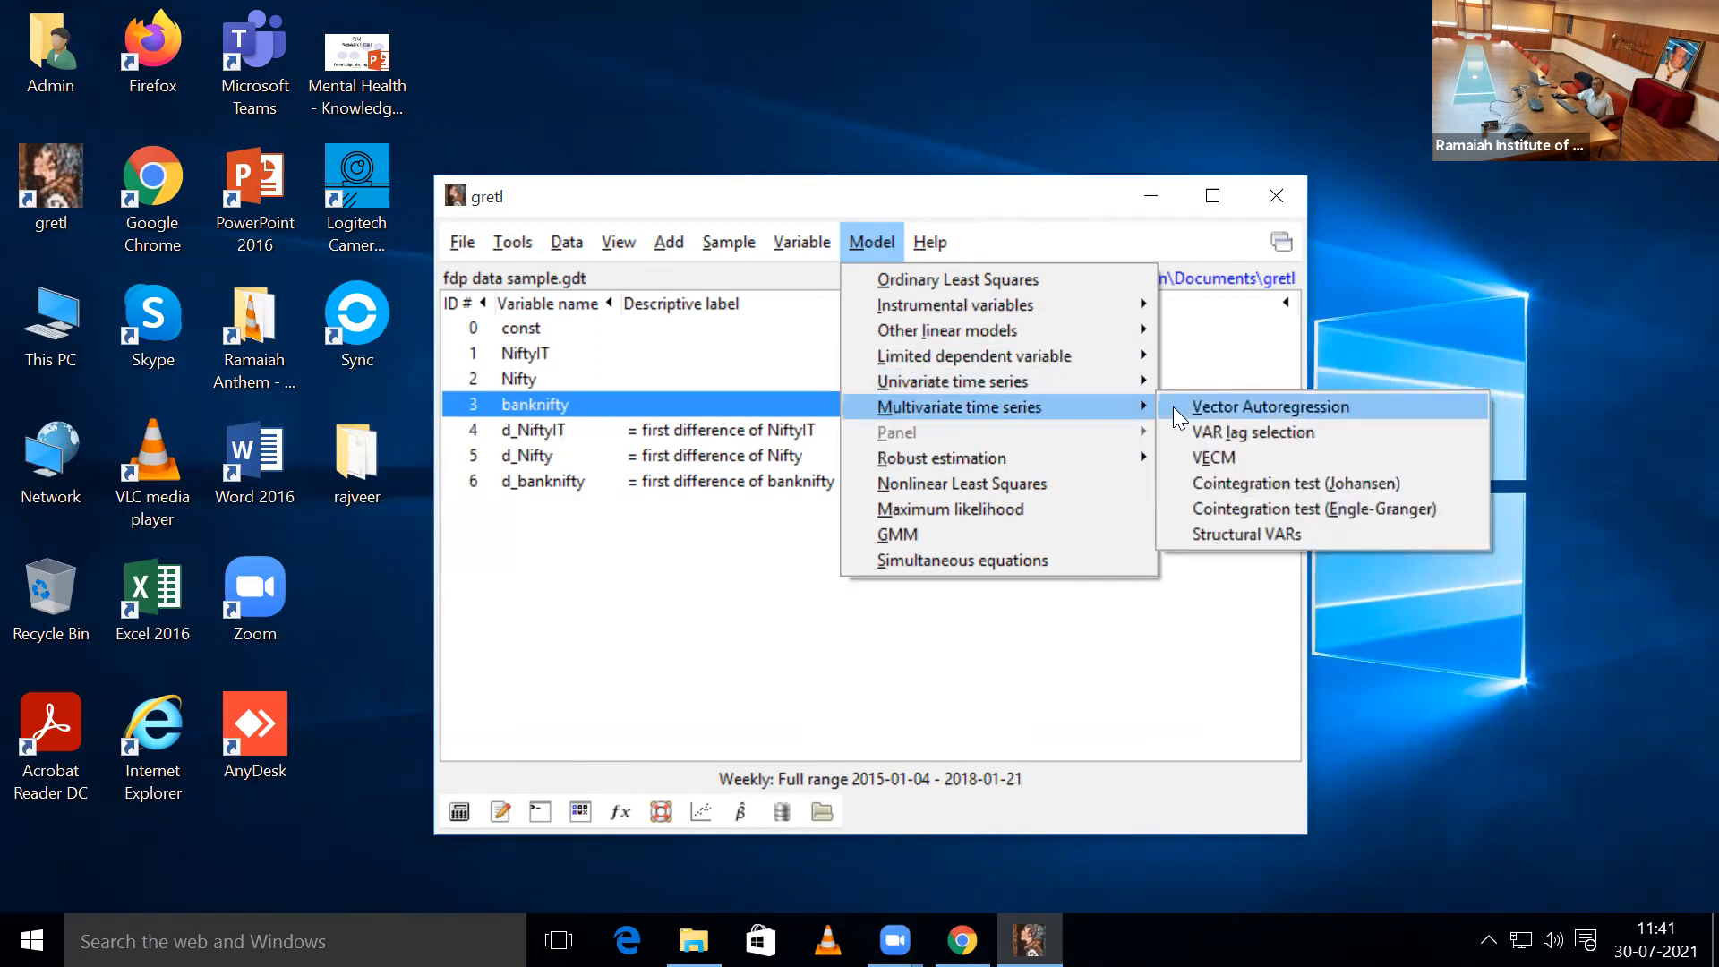
click(1193, 413)
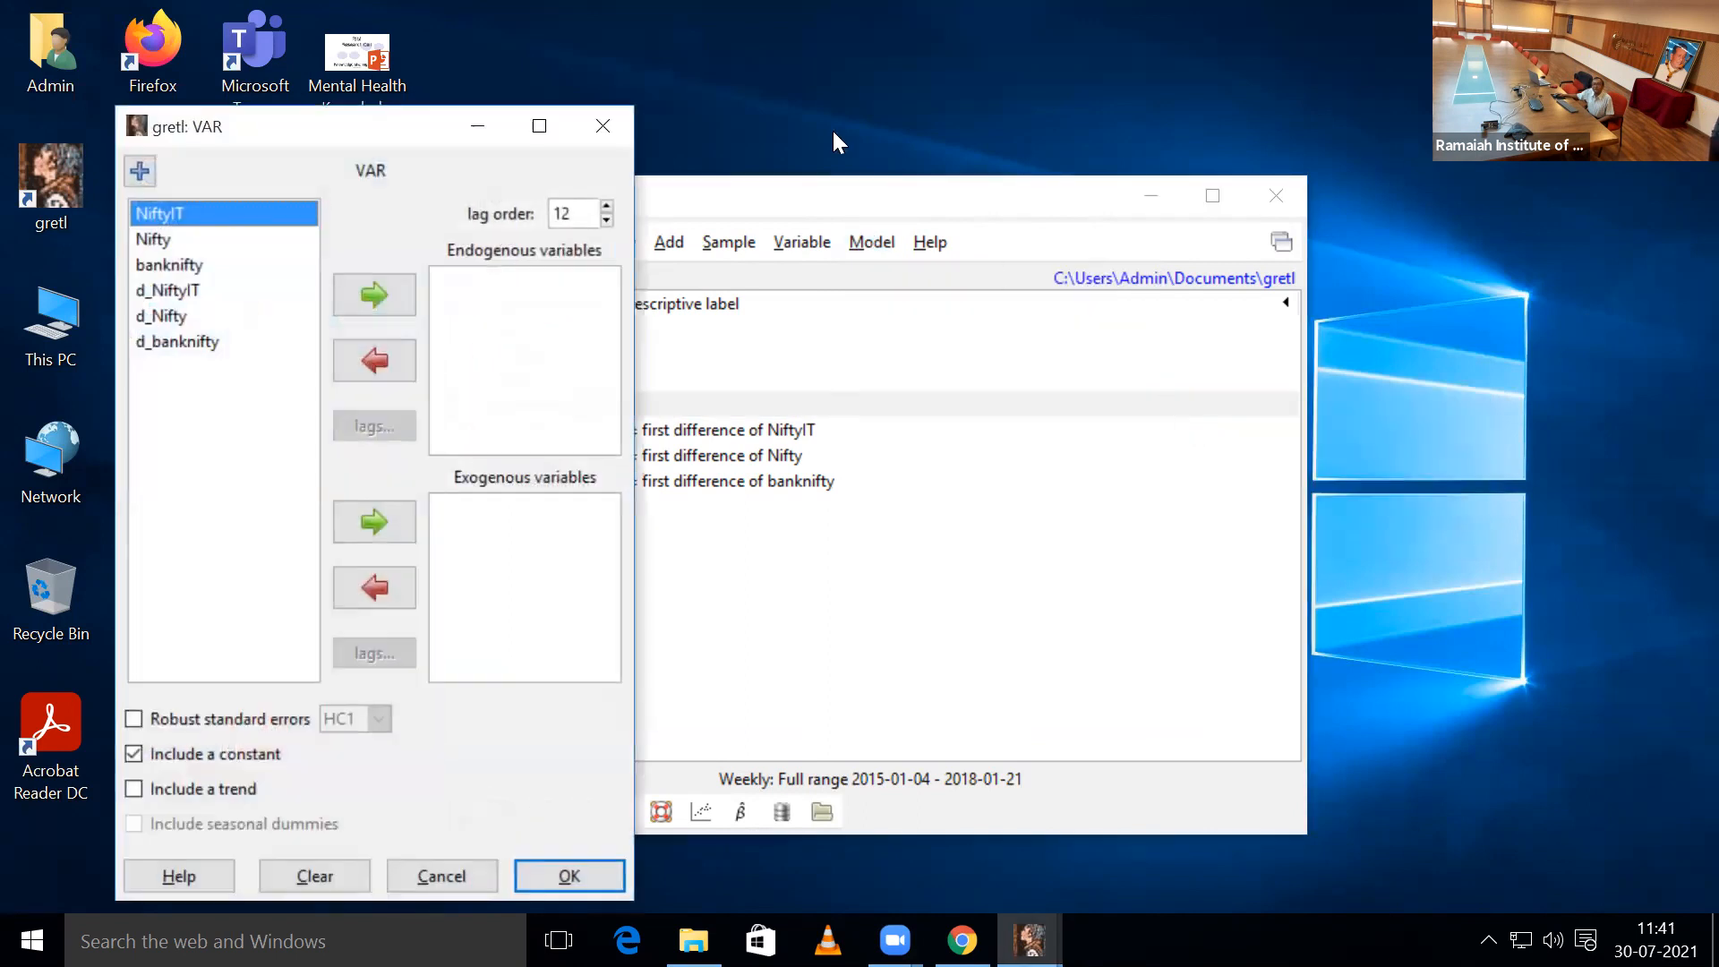
click(602, 127)
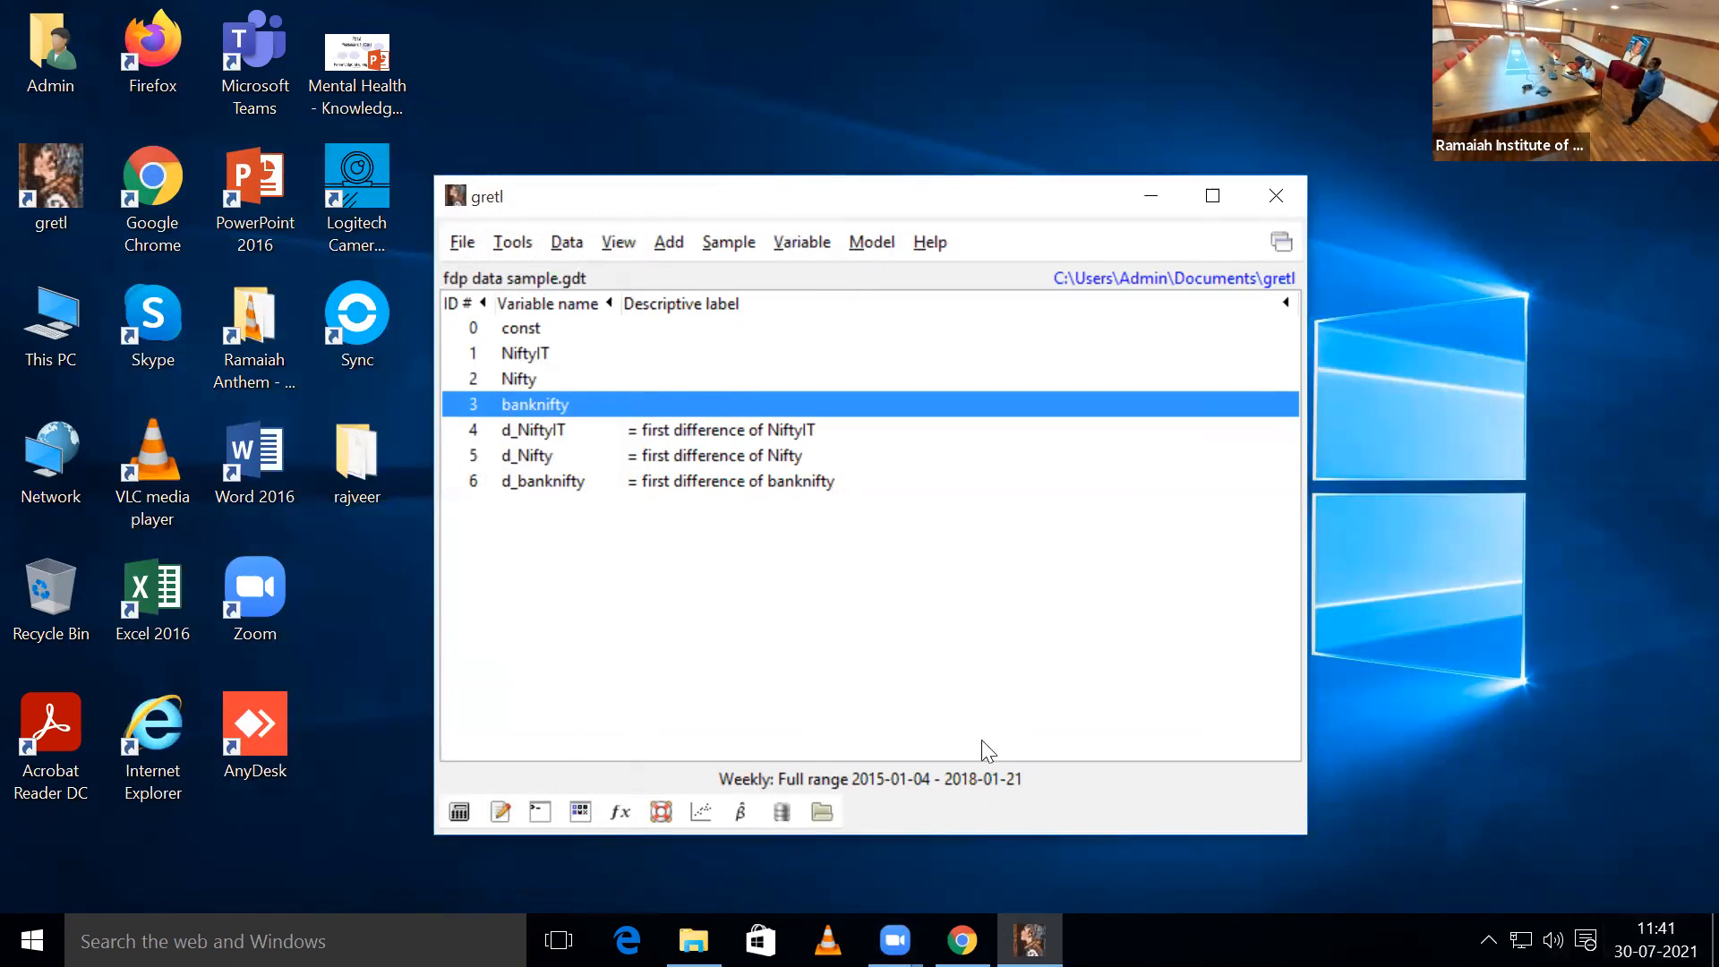
- Open the VAR lag selection setup for the multivariate time series
click(865, 244)
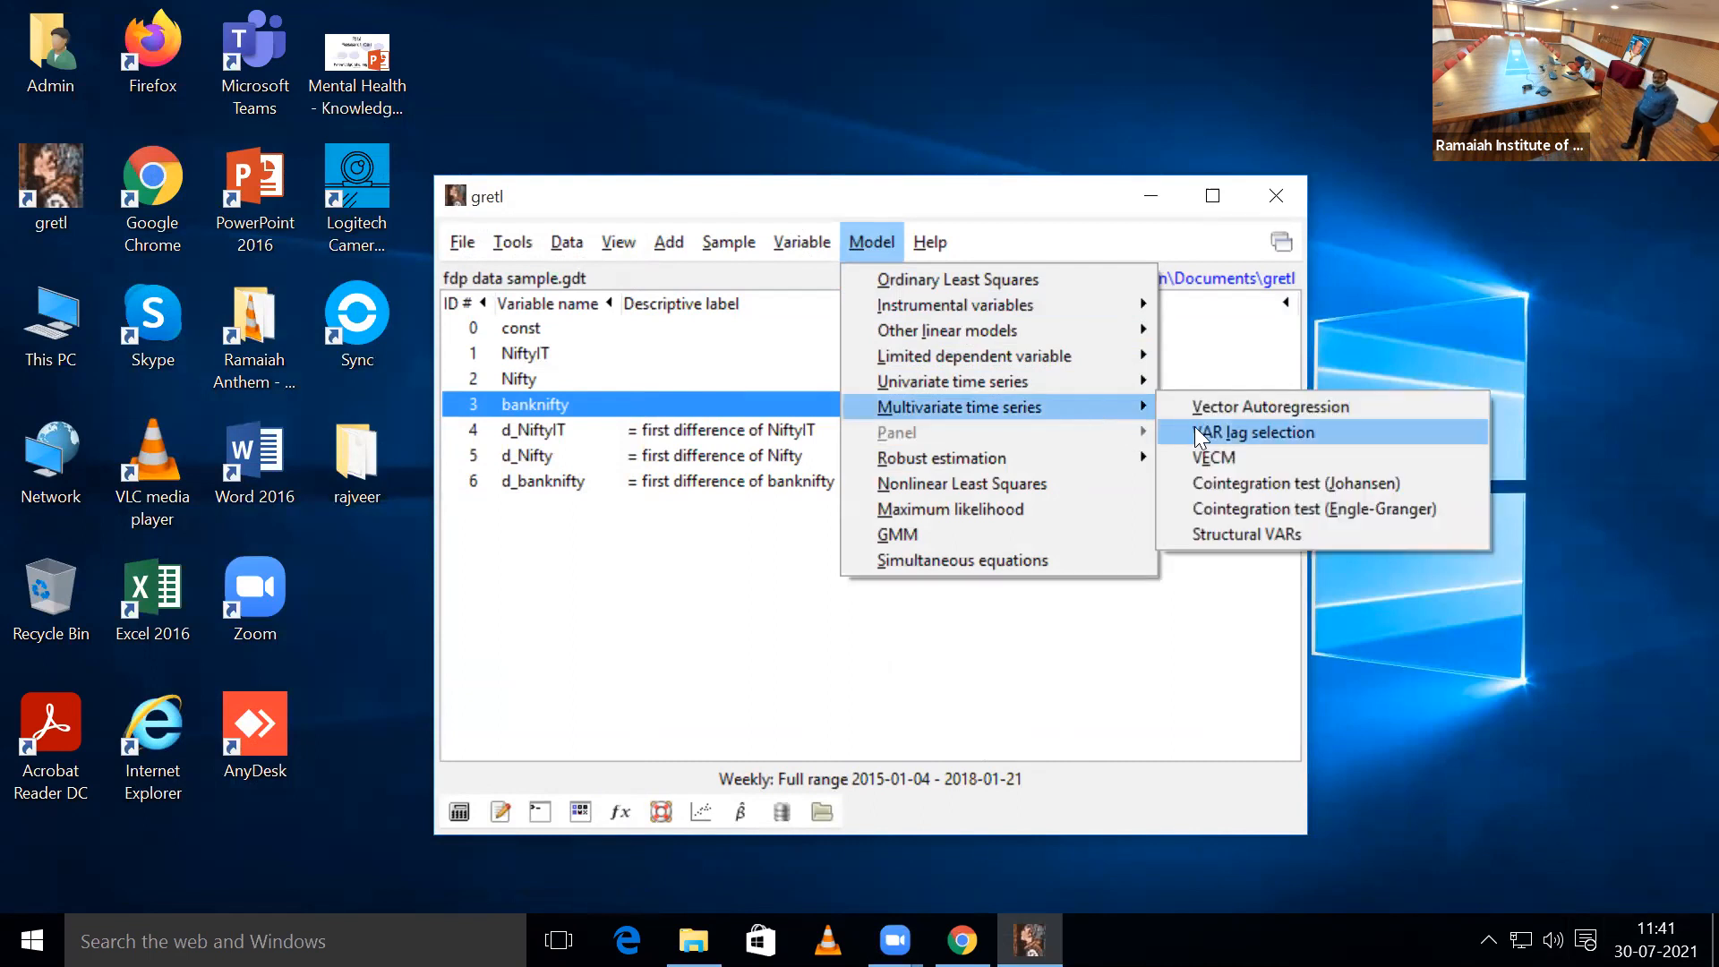
click(1191, 433)
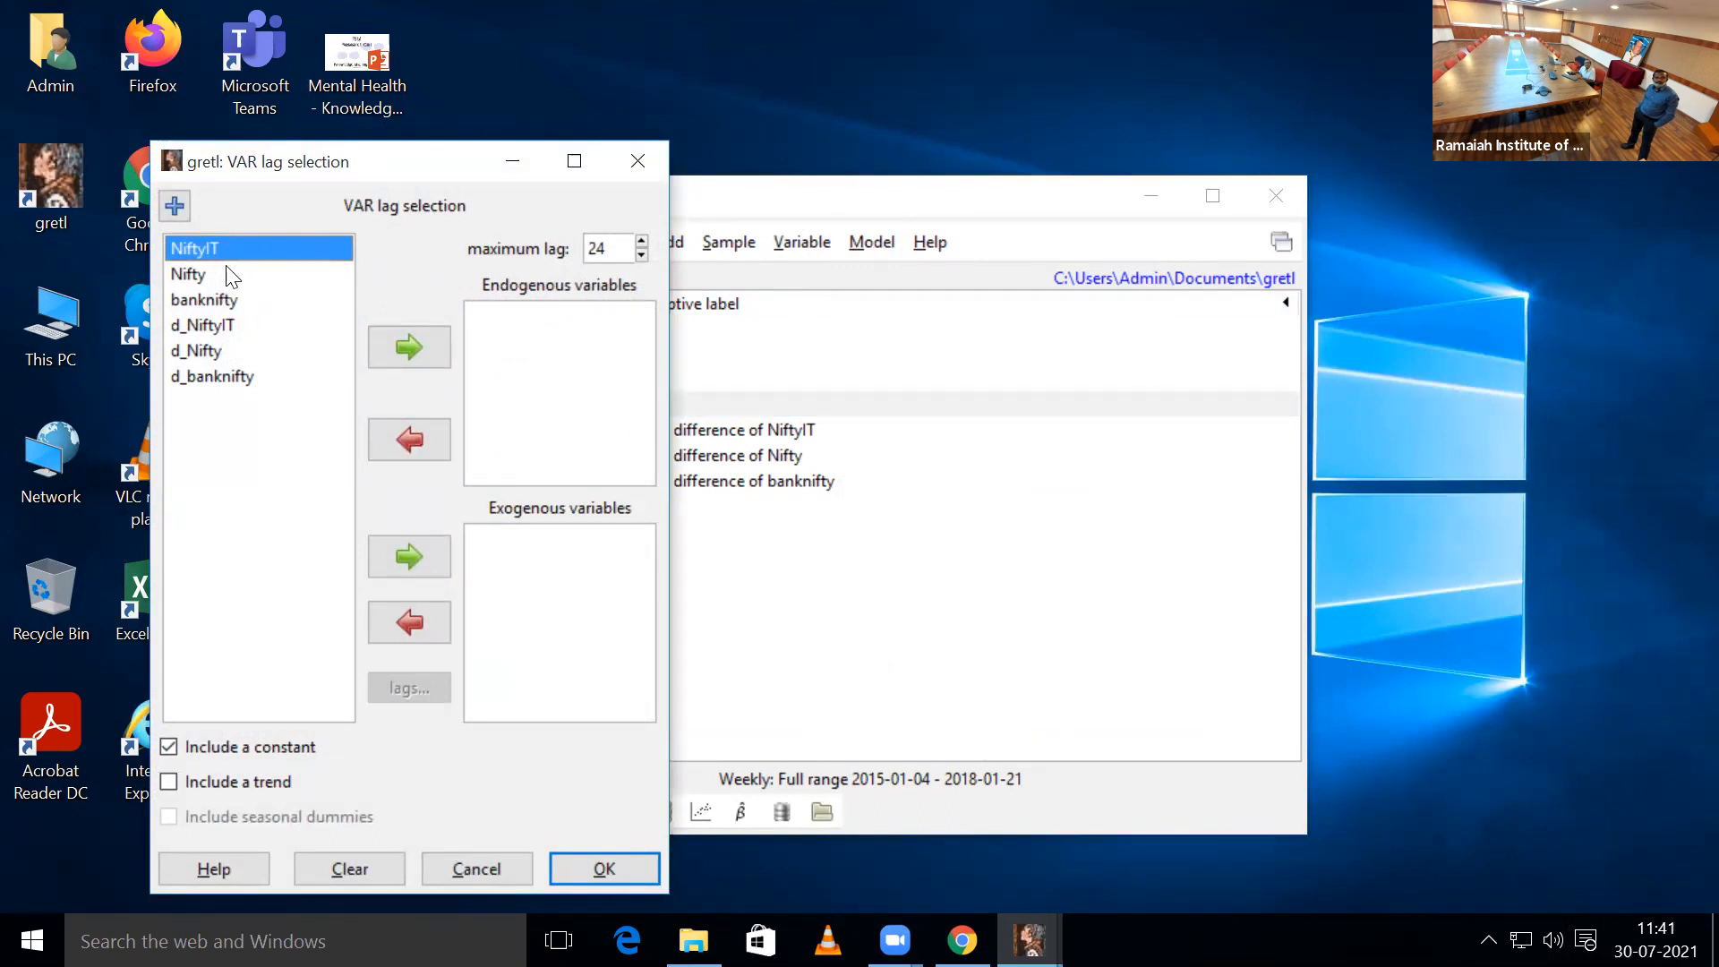
click(403, 337)
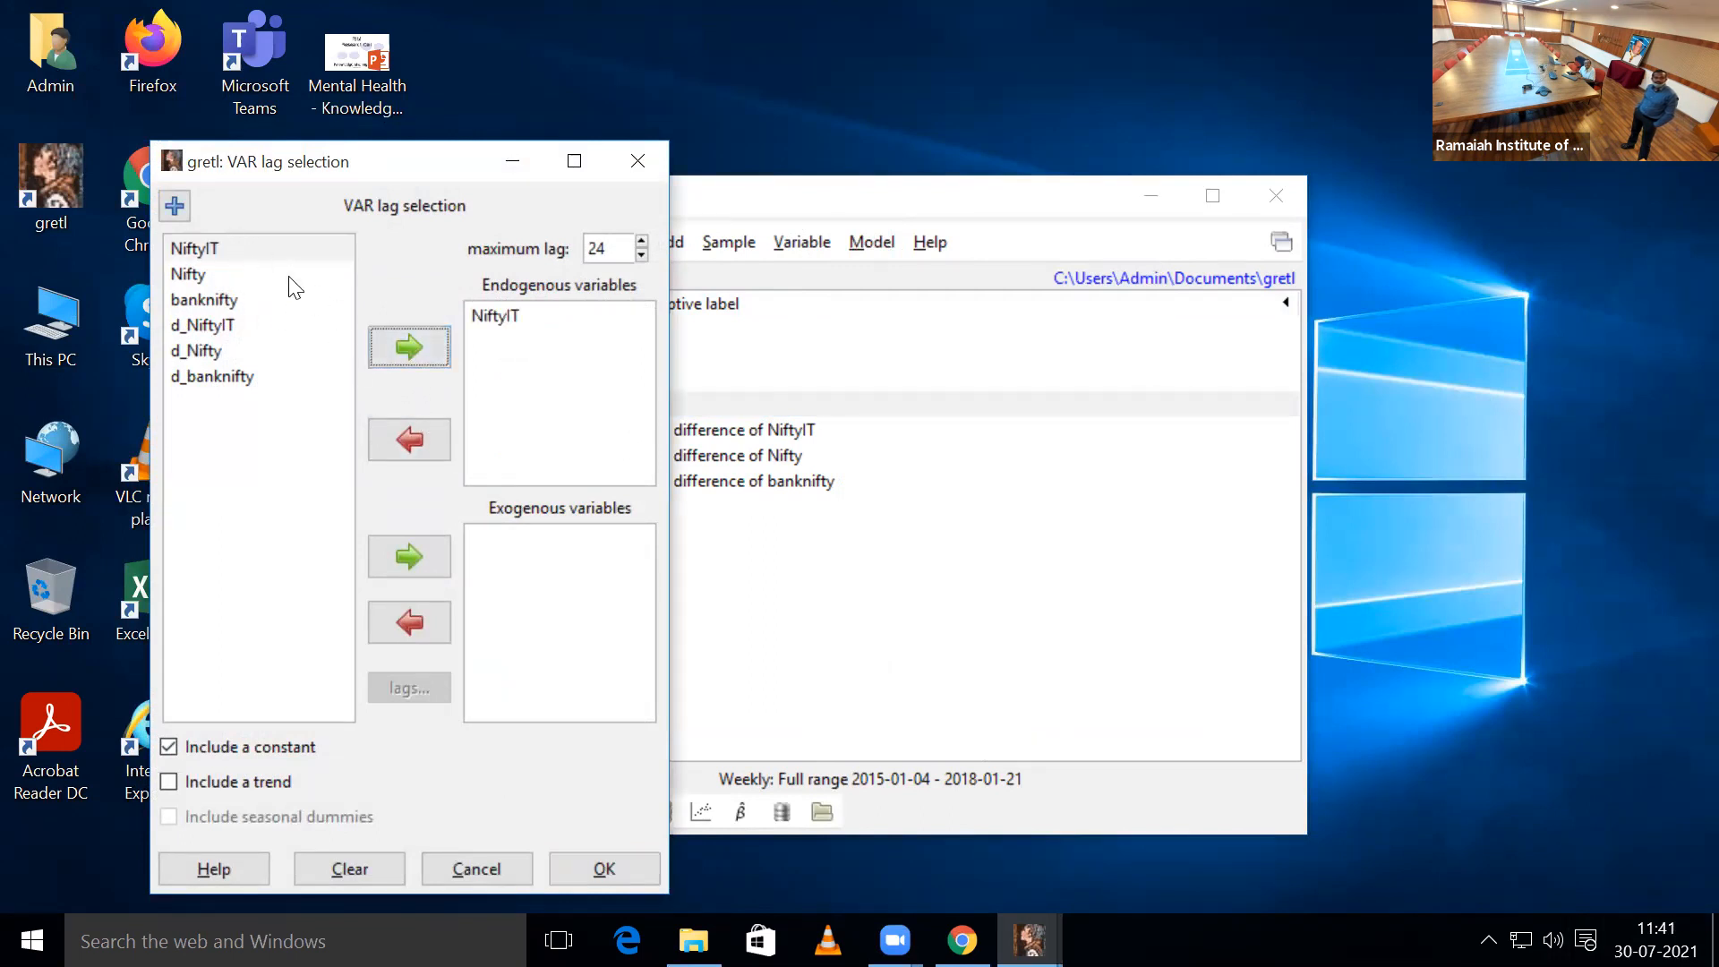
click(497, 321)
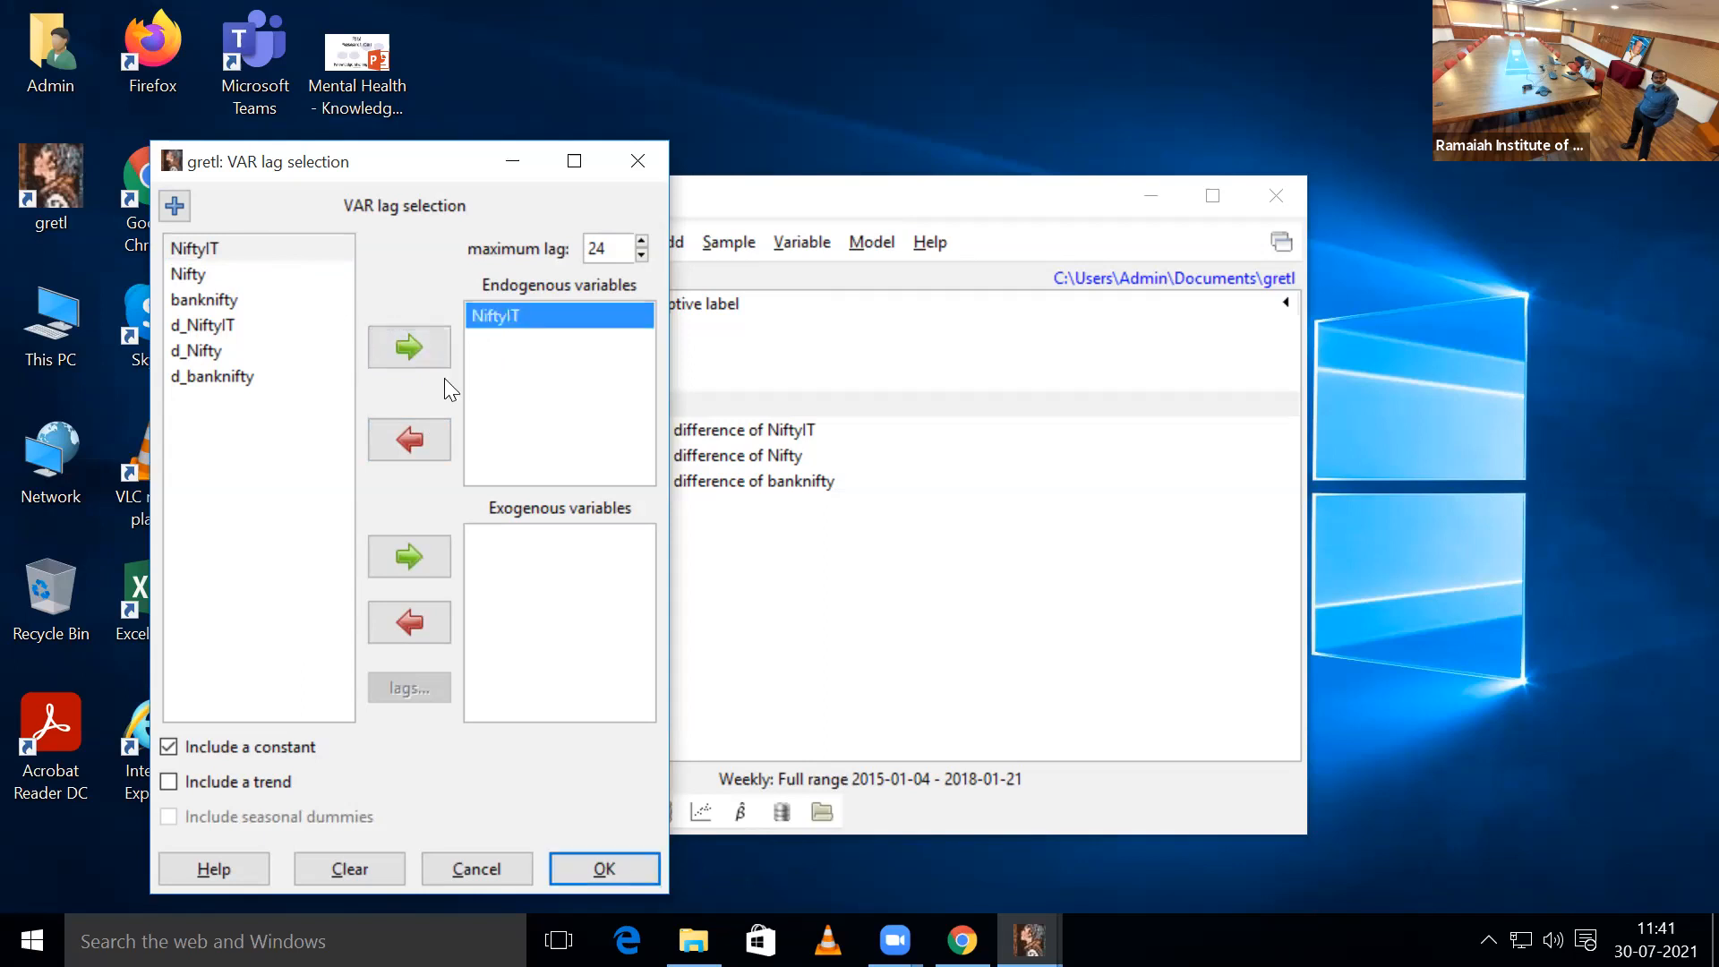
click(423, 441)
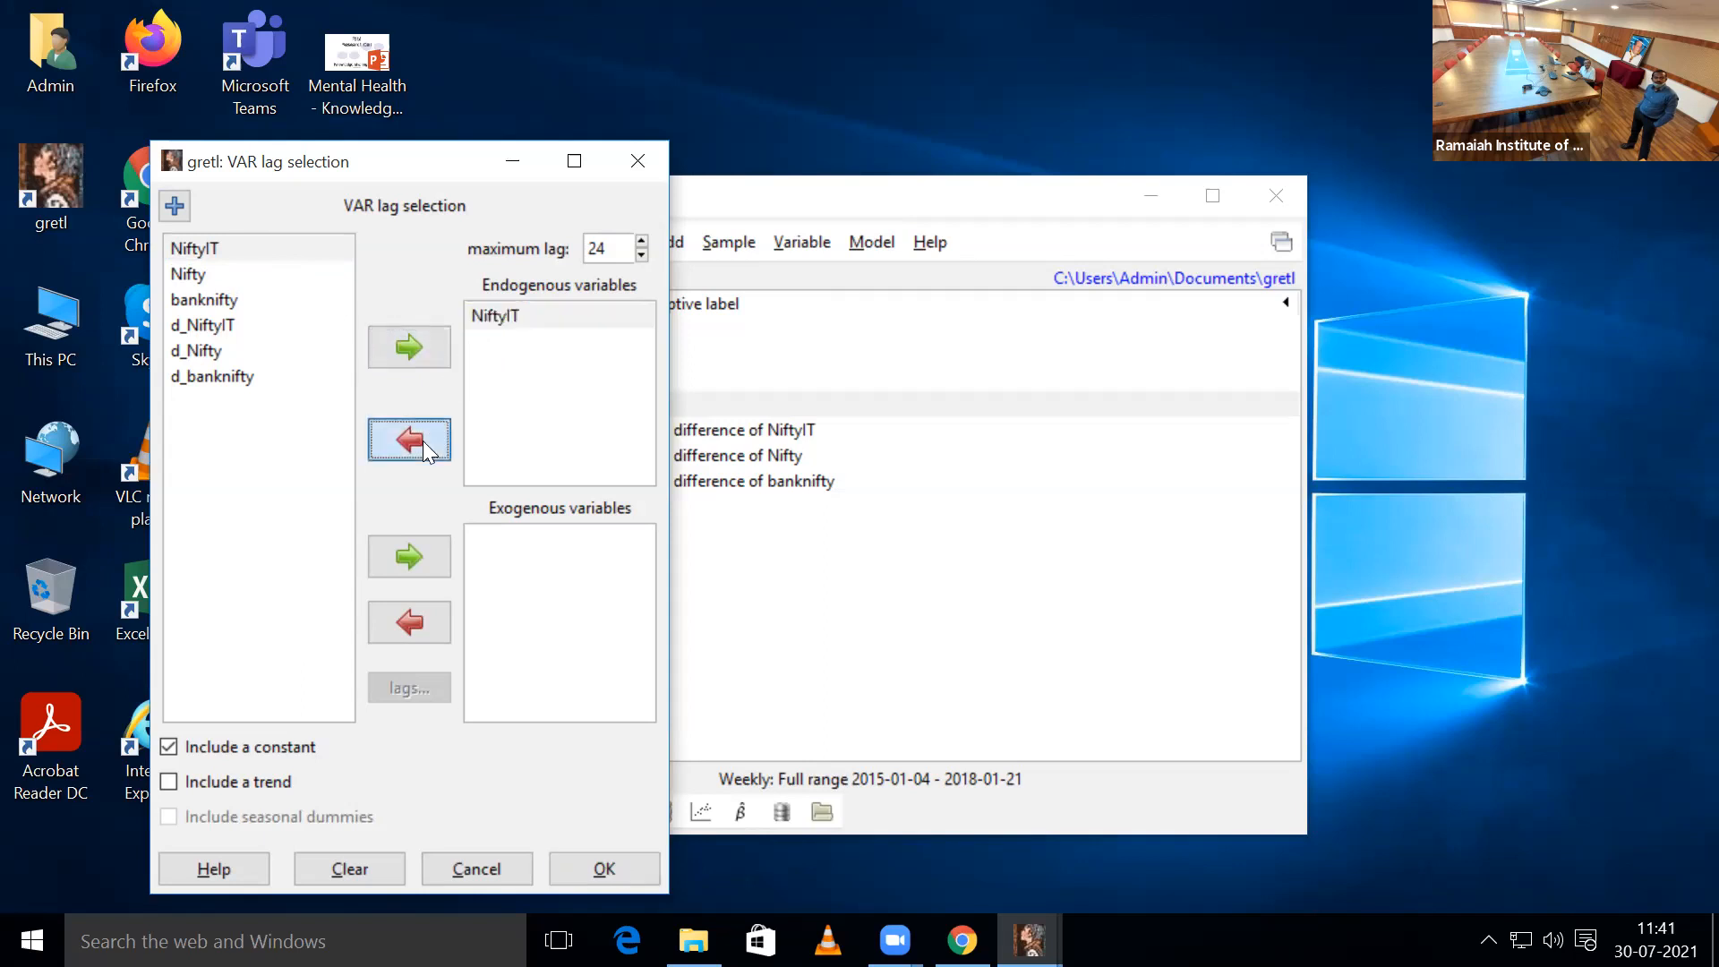
- Add d_Nifty to the endogenous variables for the VAR lag selection
click(232, 324)
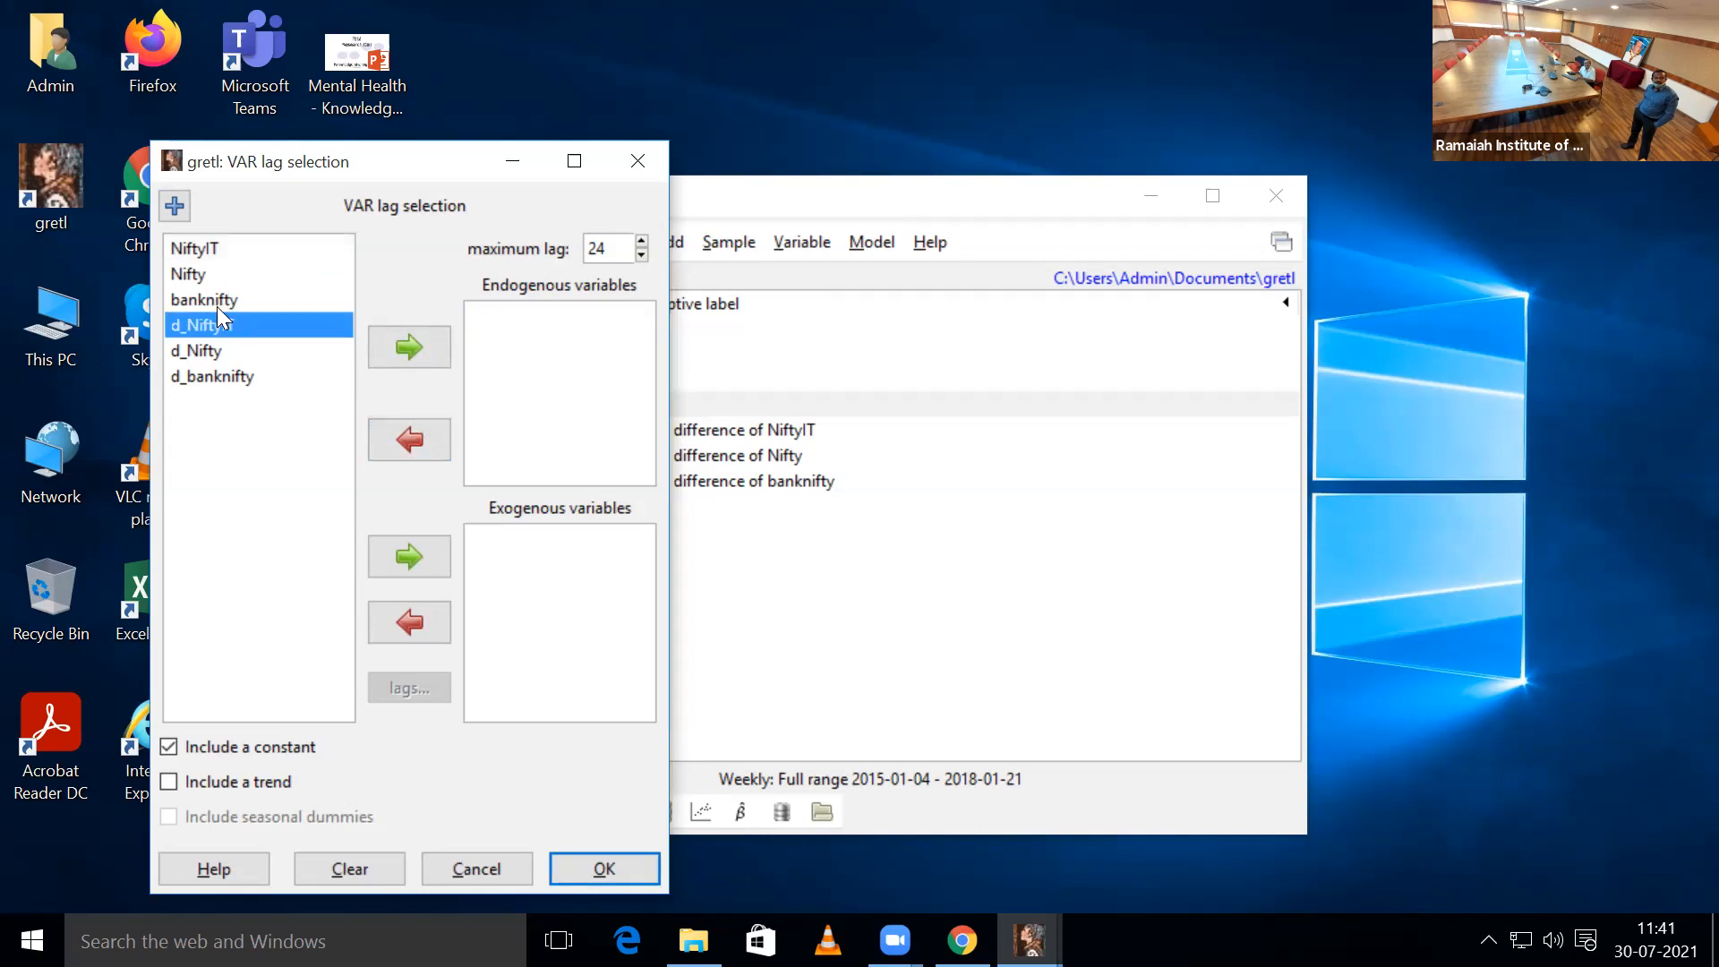
click(219, 353)
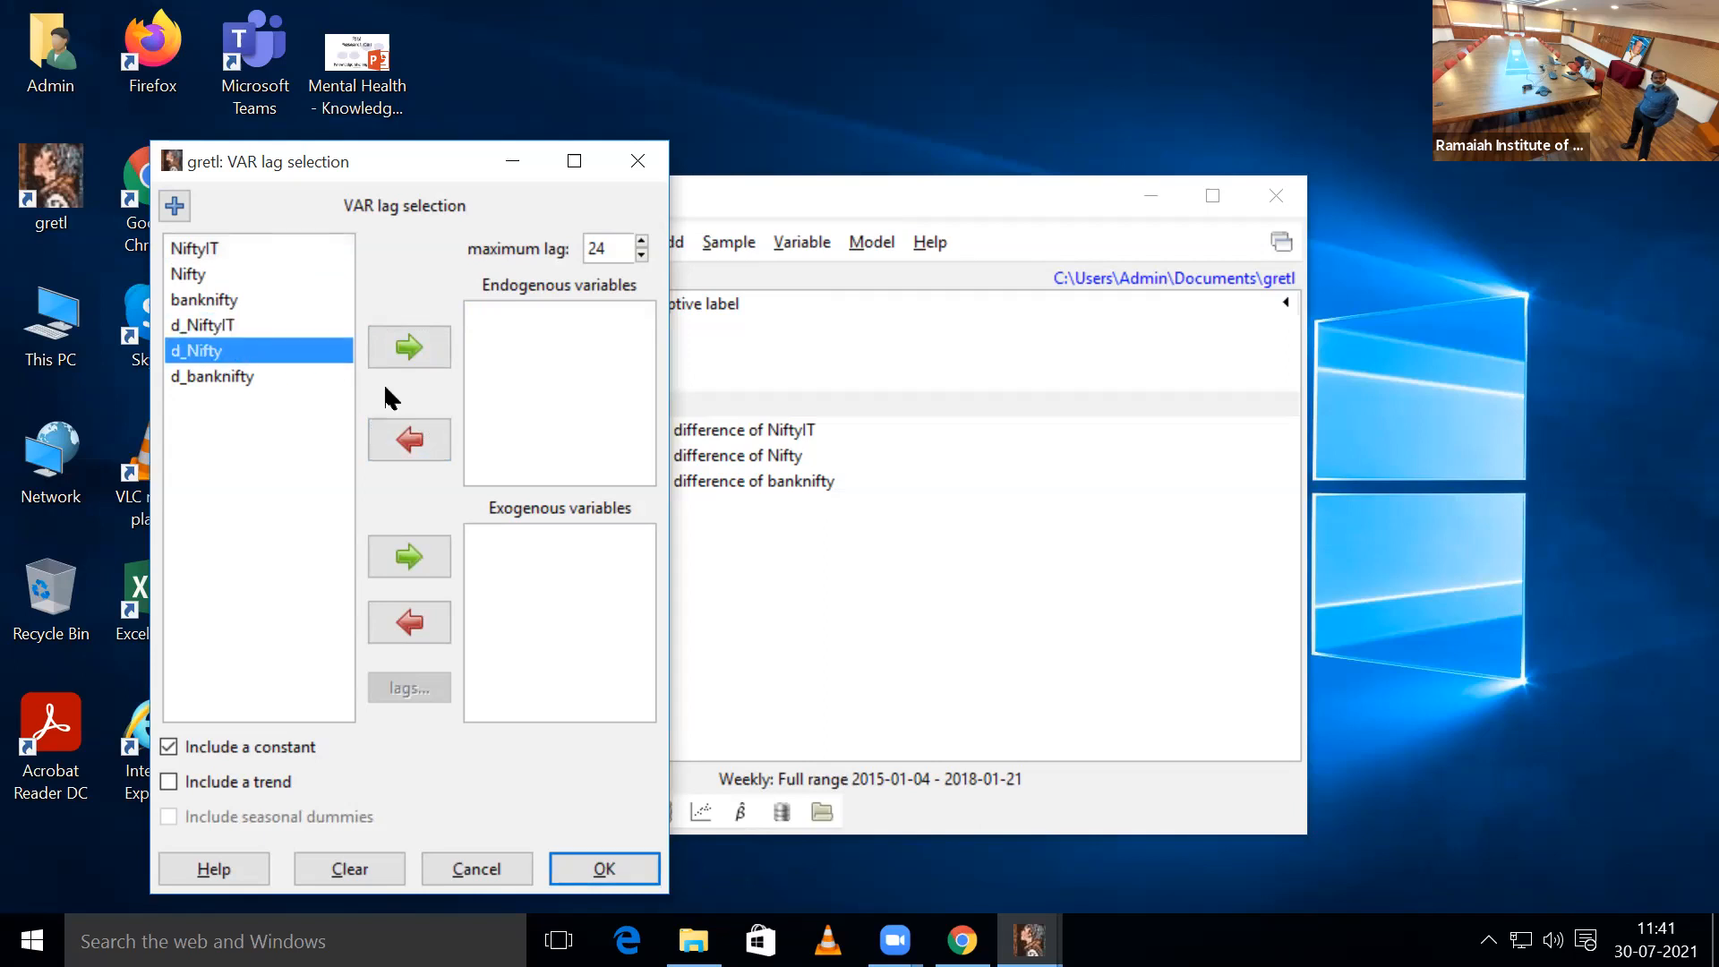
click(399, 351)
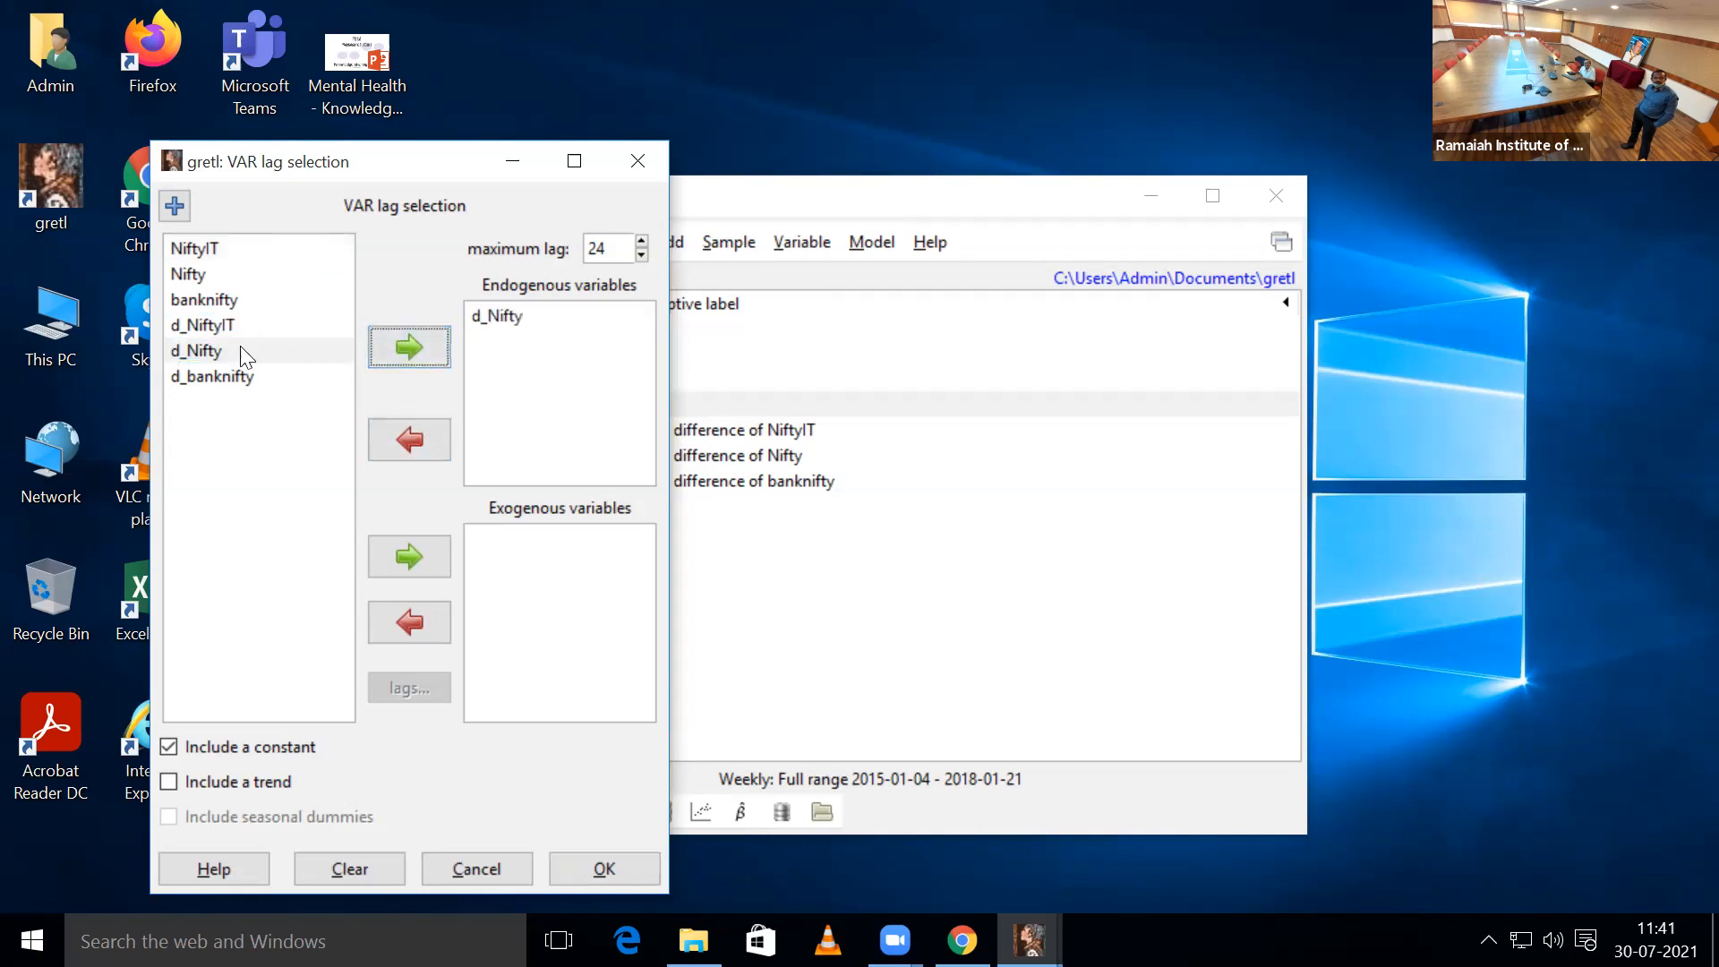
- Add d_banknifty to the endogenous variables, run the VAR lag selection with maximum lag 24, and close the results
click(240, 380)
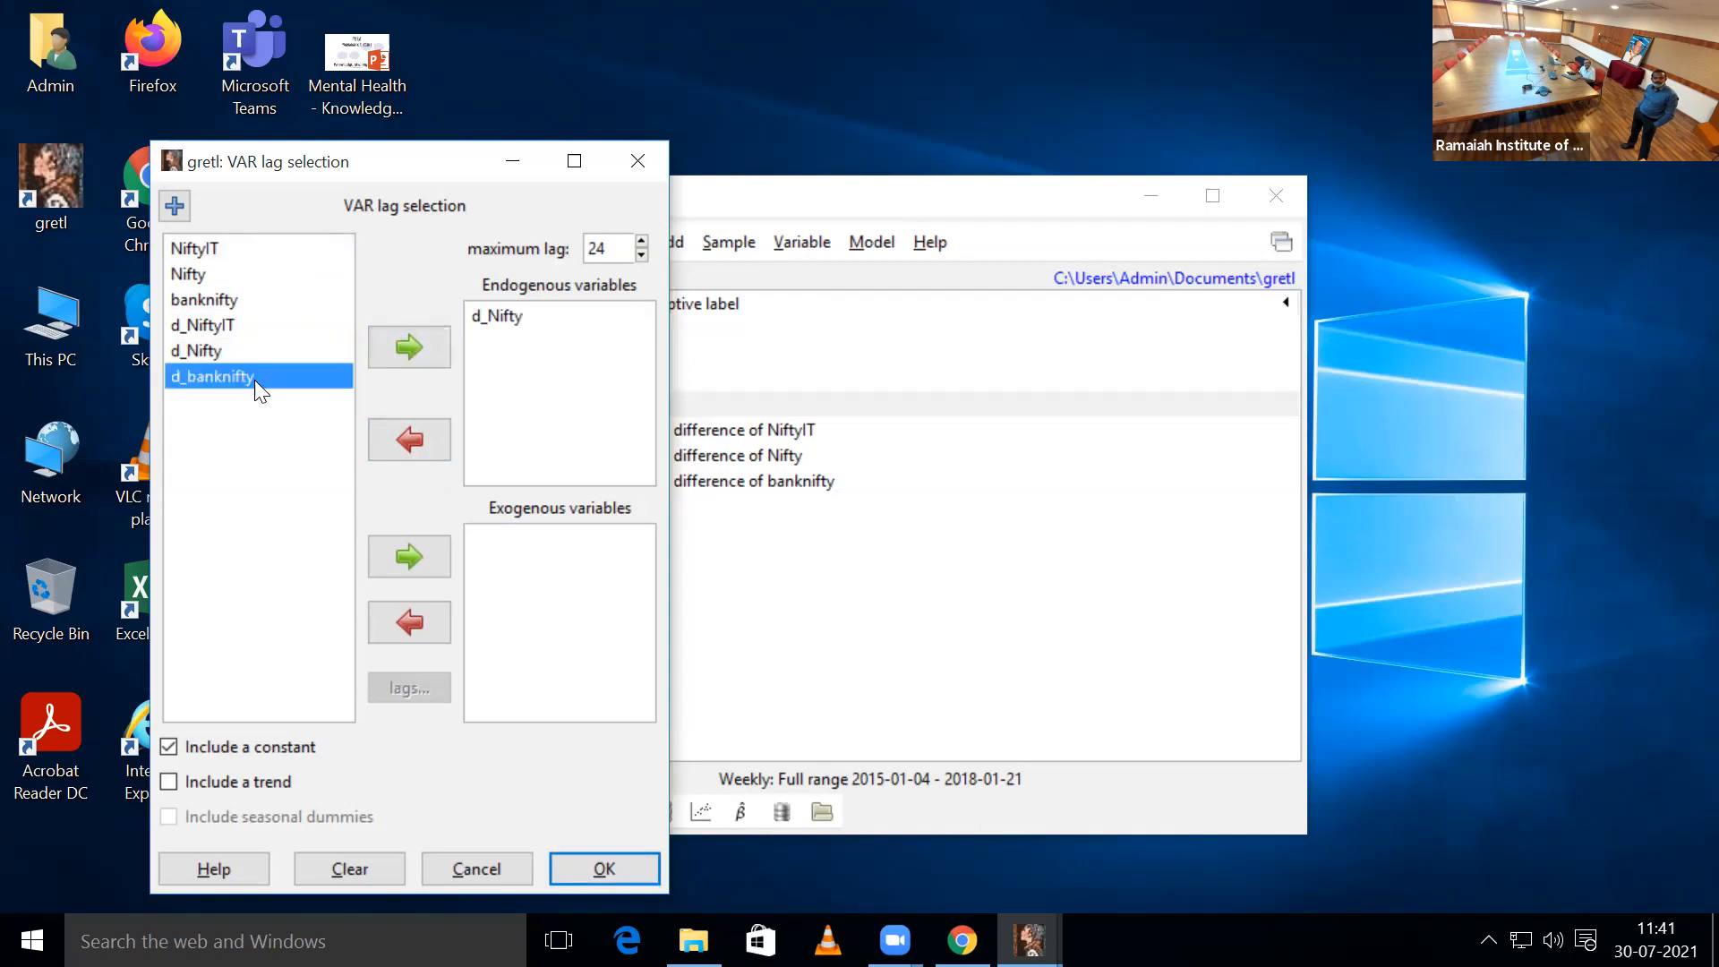
click(414, 342)
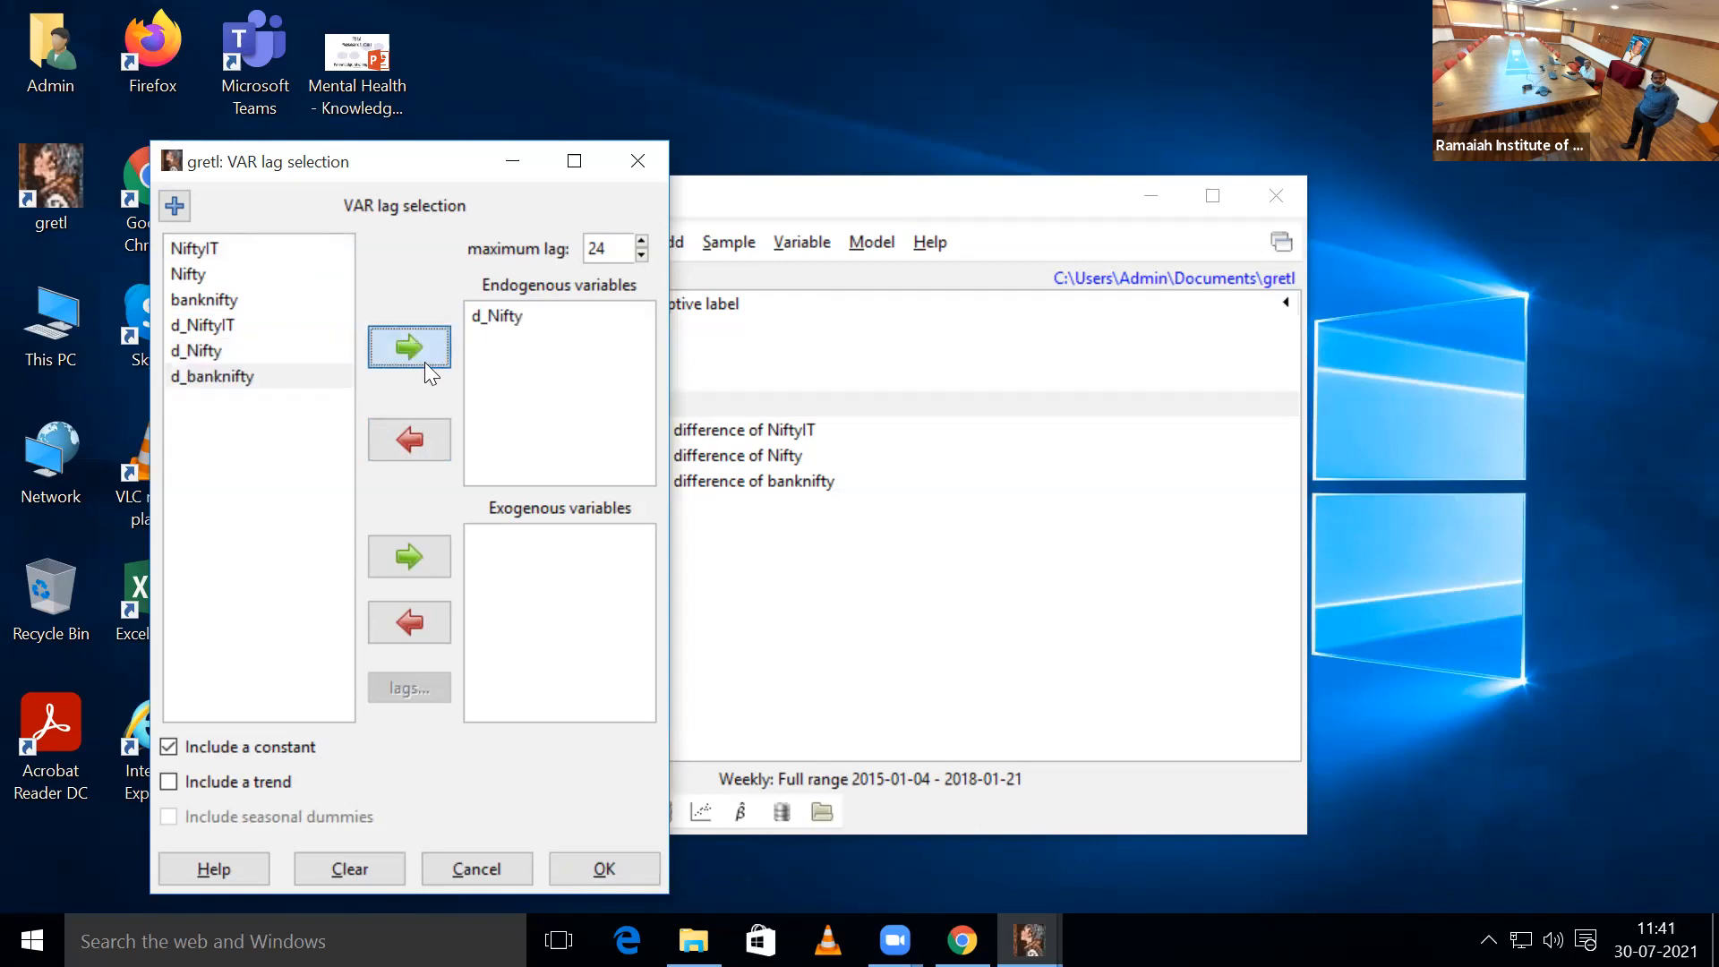
click(627, 869)
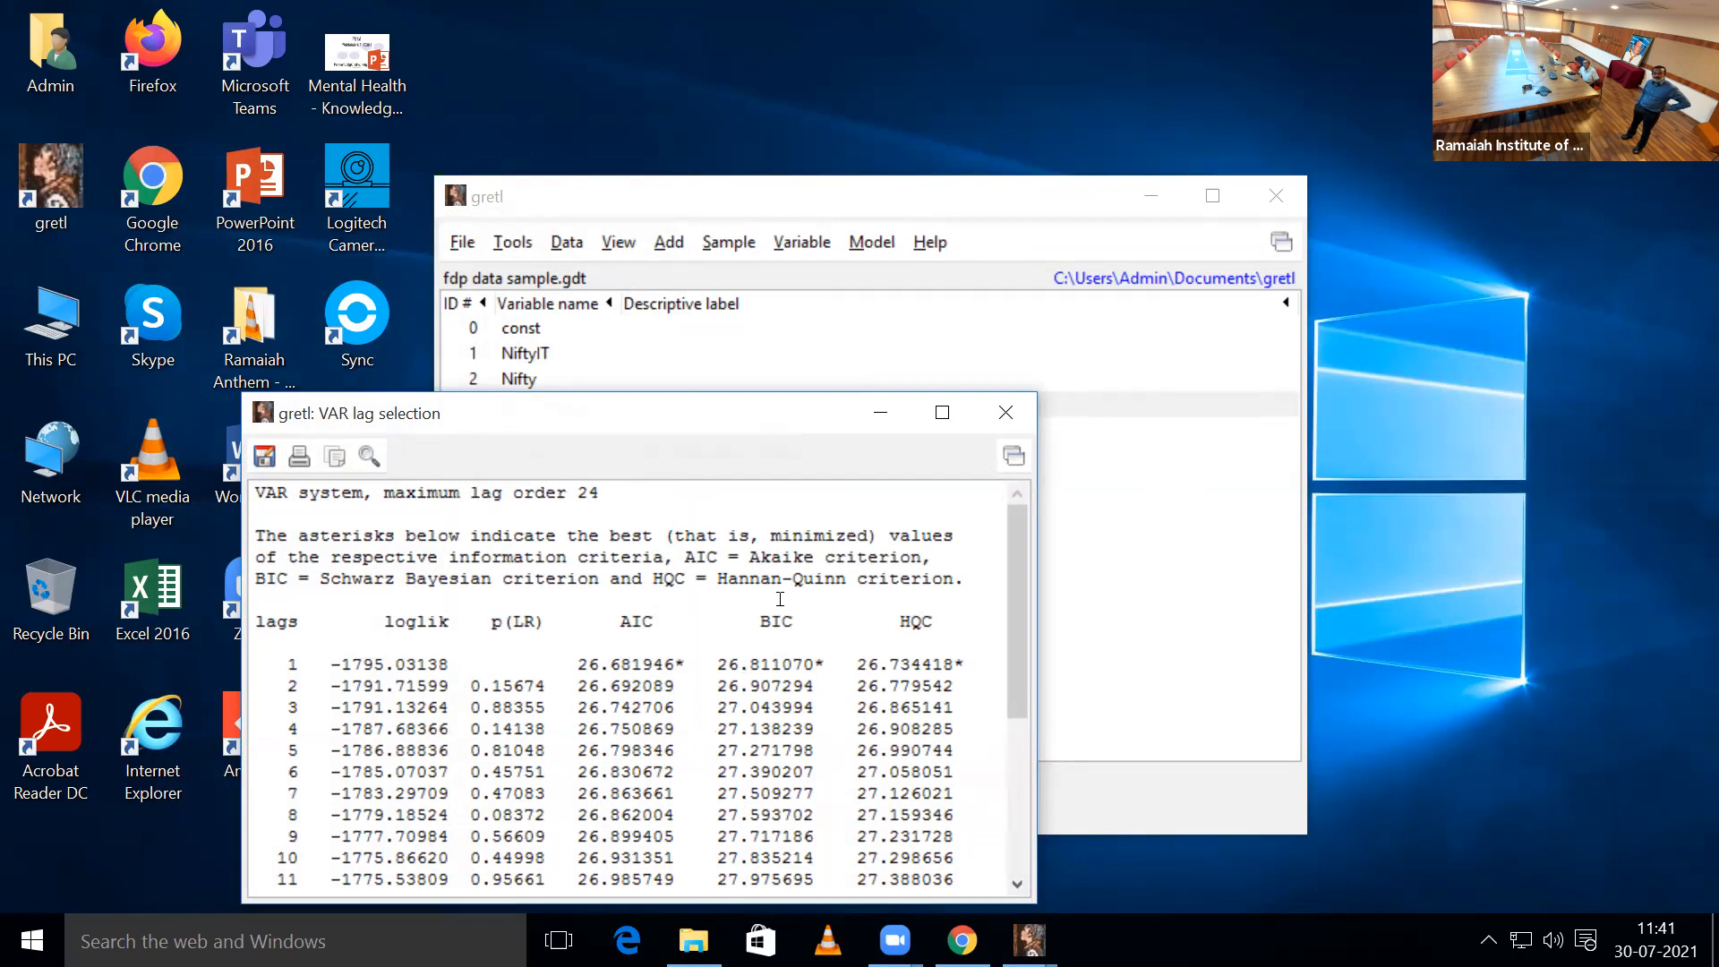
click(1005, 413)
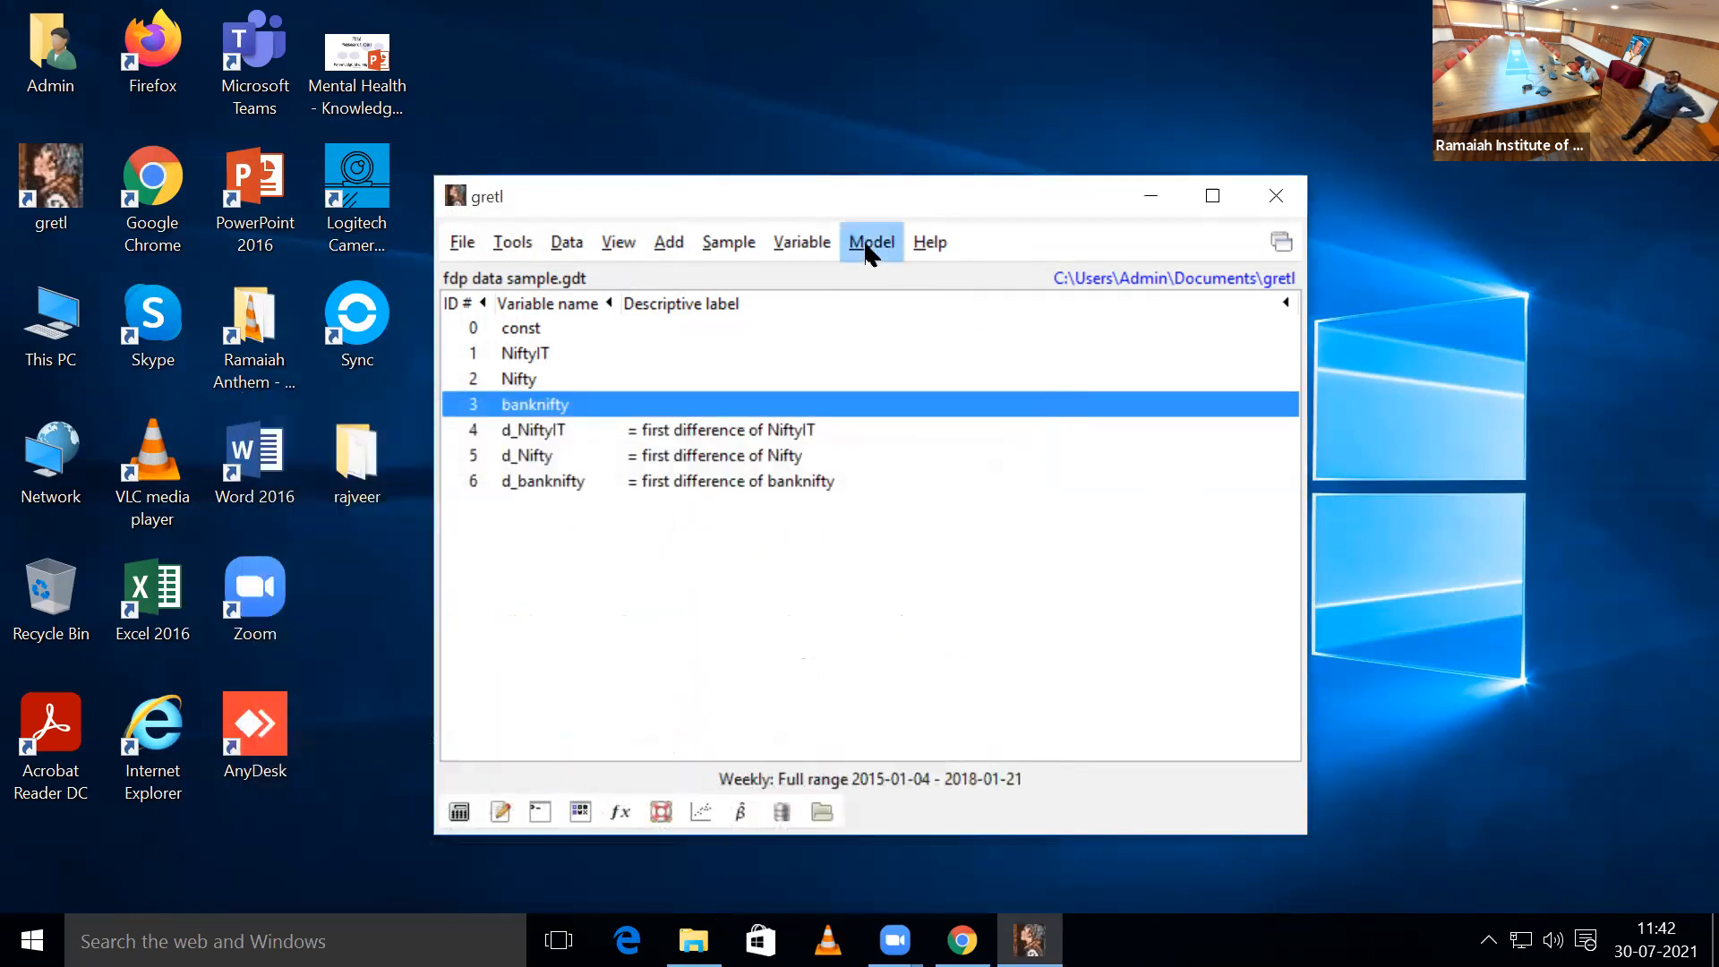
- Estimate a Vector Autoregression of d_Nifty and d_banknifty with lag order 1, a constant and HC1 robust standard errors
click(865, 244)
mouse_move(944, 405)
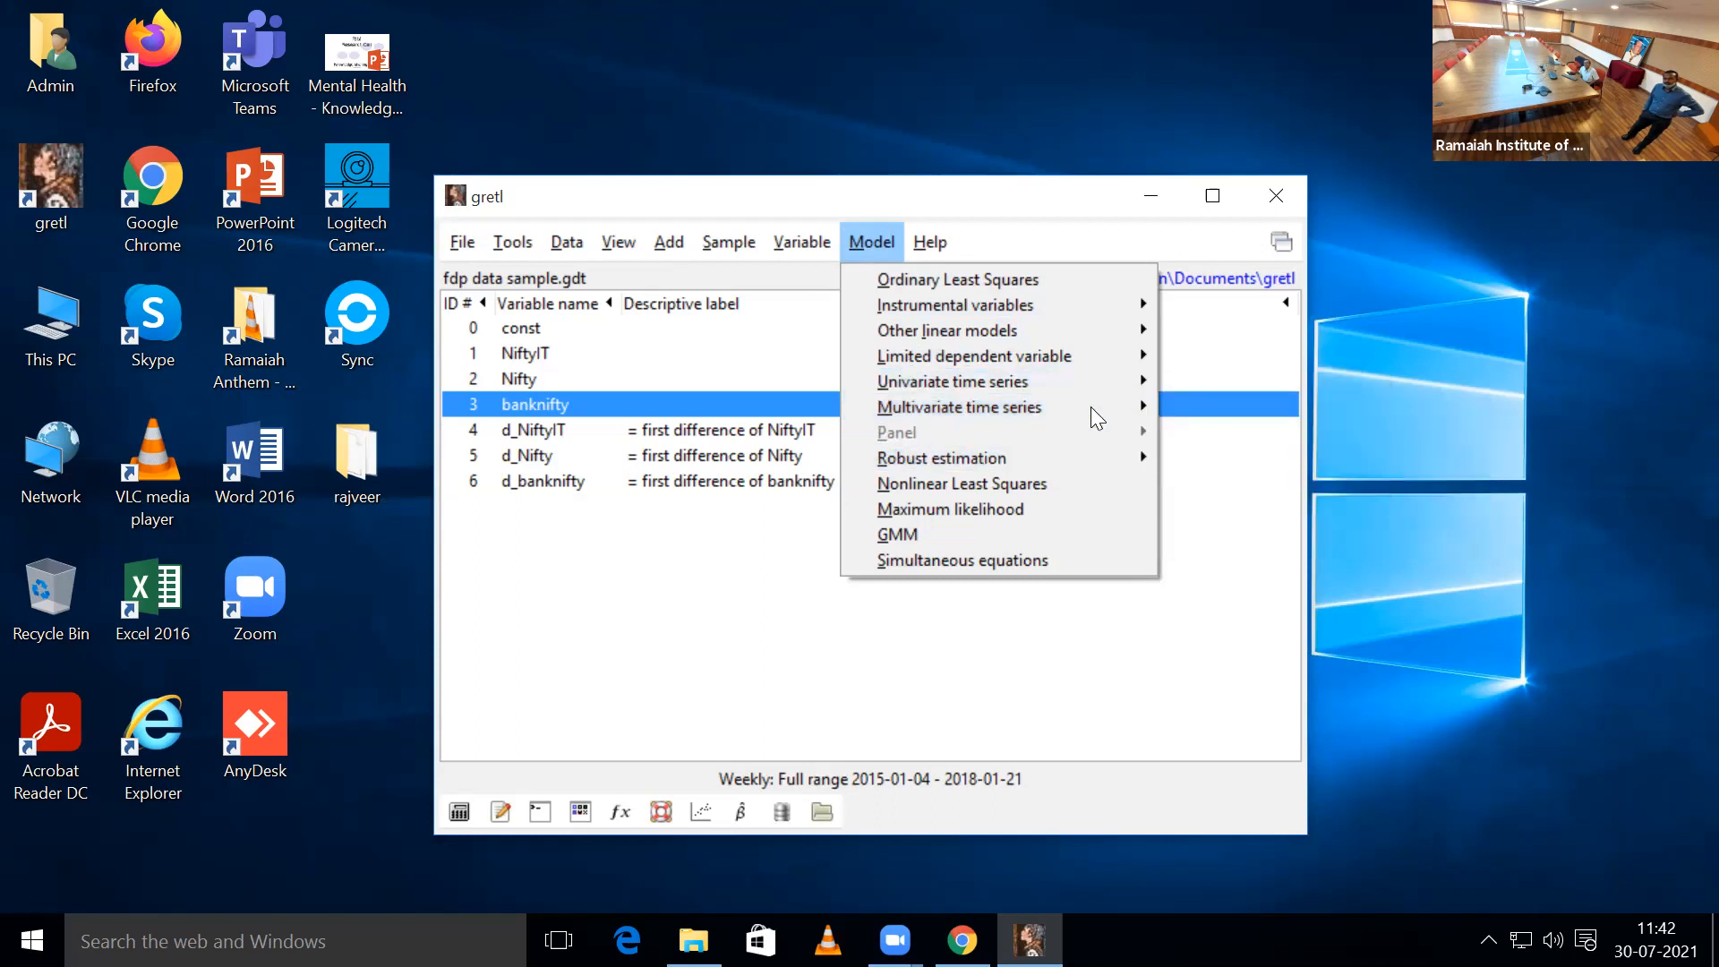
mouse_move(1096, 405)
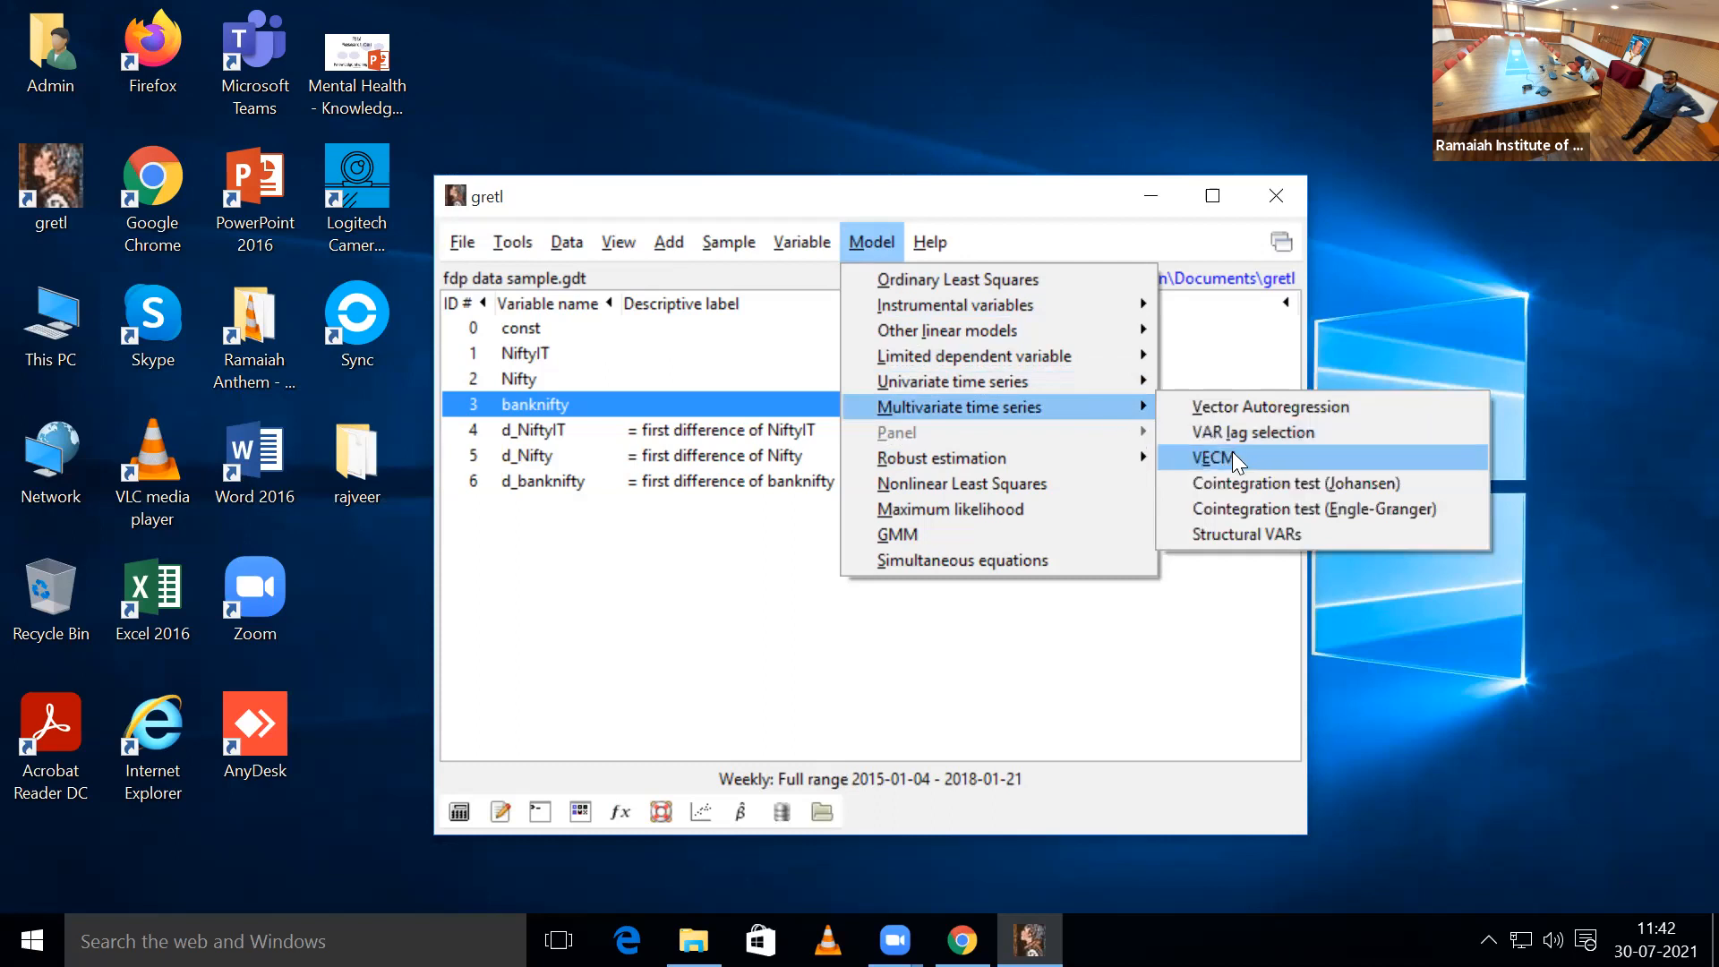
click(1218, 405)
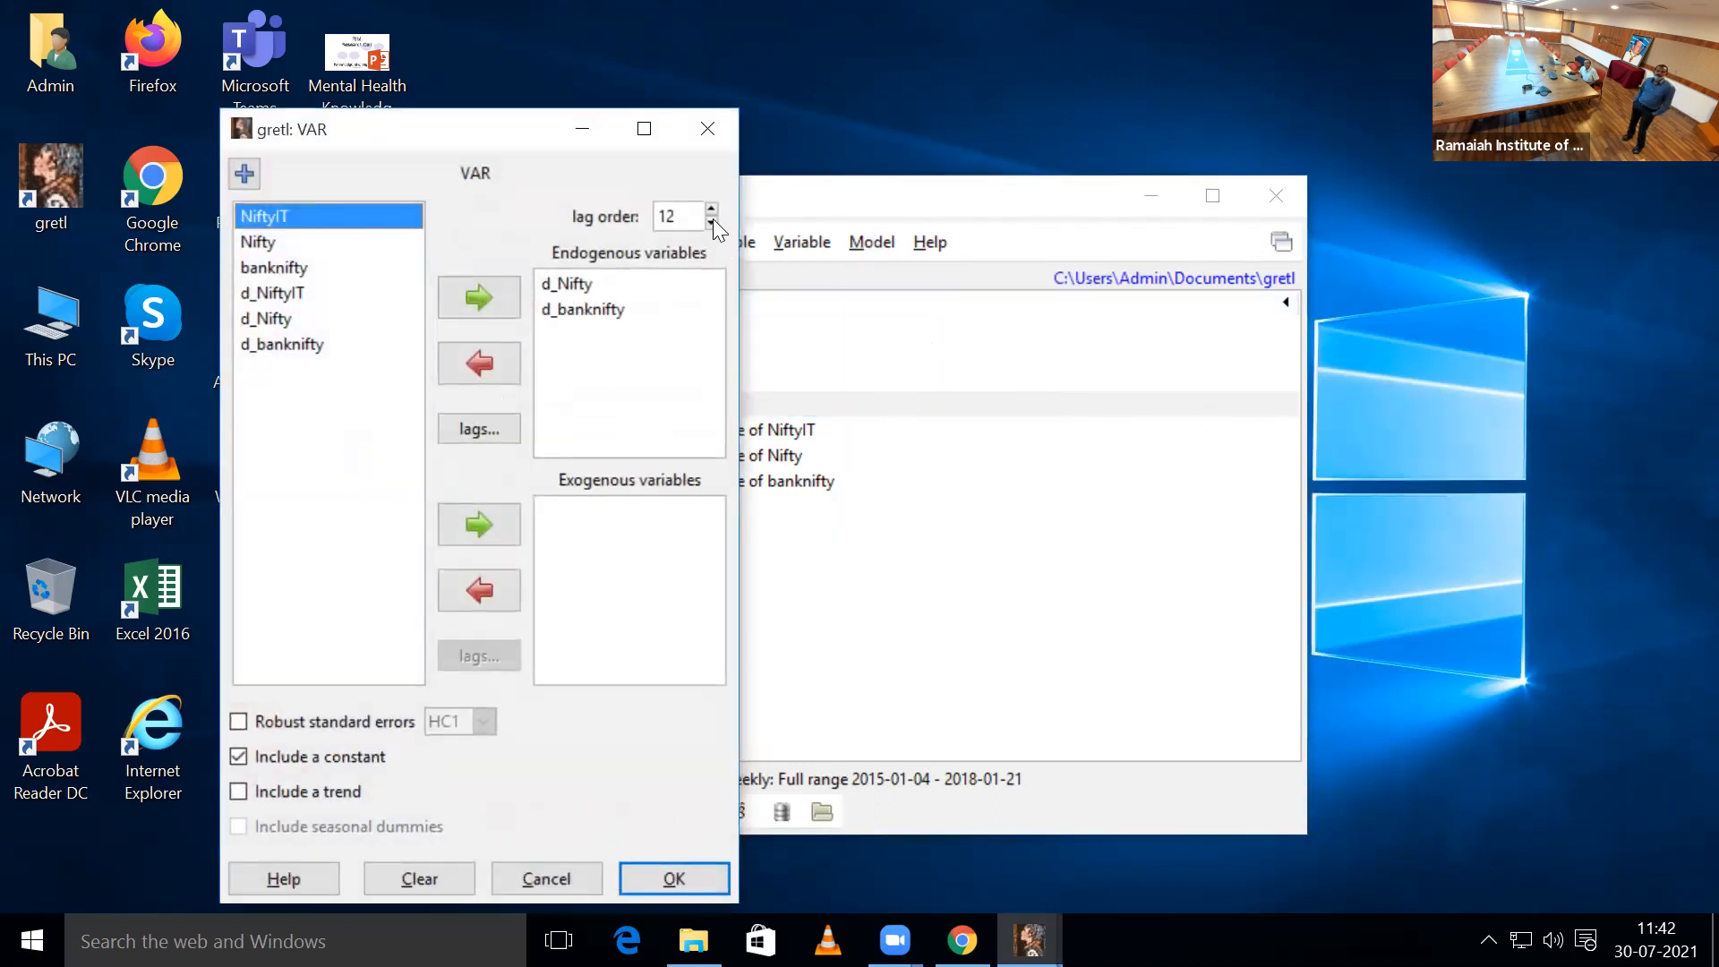
click(714, 221)
click(715, 221)
click(715, 221)
click(715, 221)
click(714, 221)
click(714, 221)
click(715, 222)
click(715, 222)
click(714, 221)
click(714, 222)
click(715, 221)
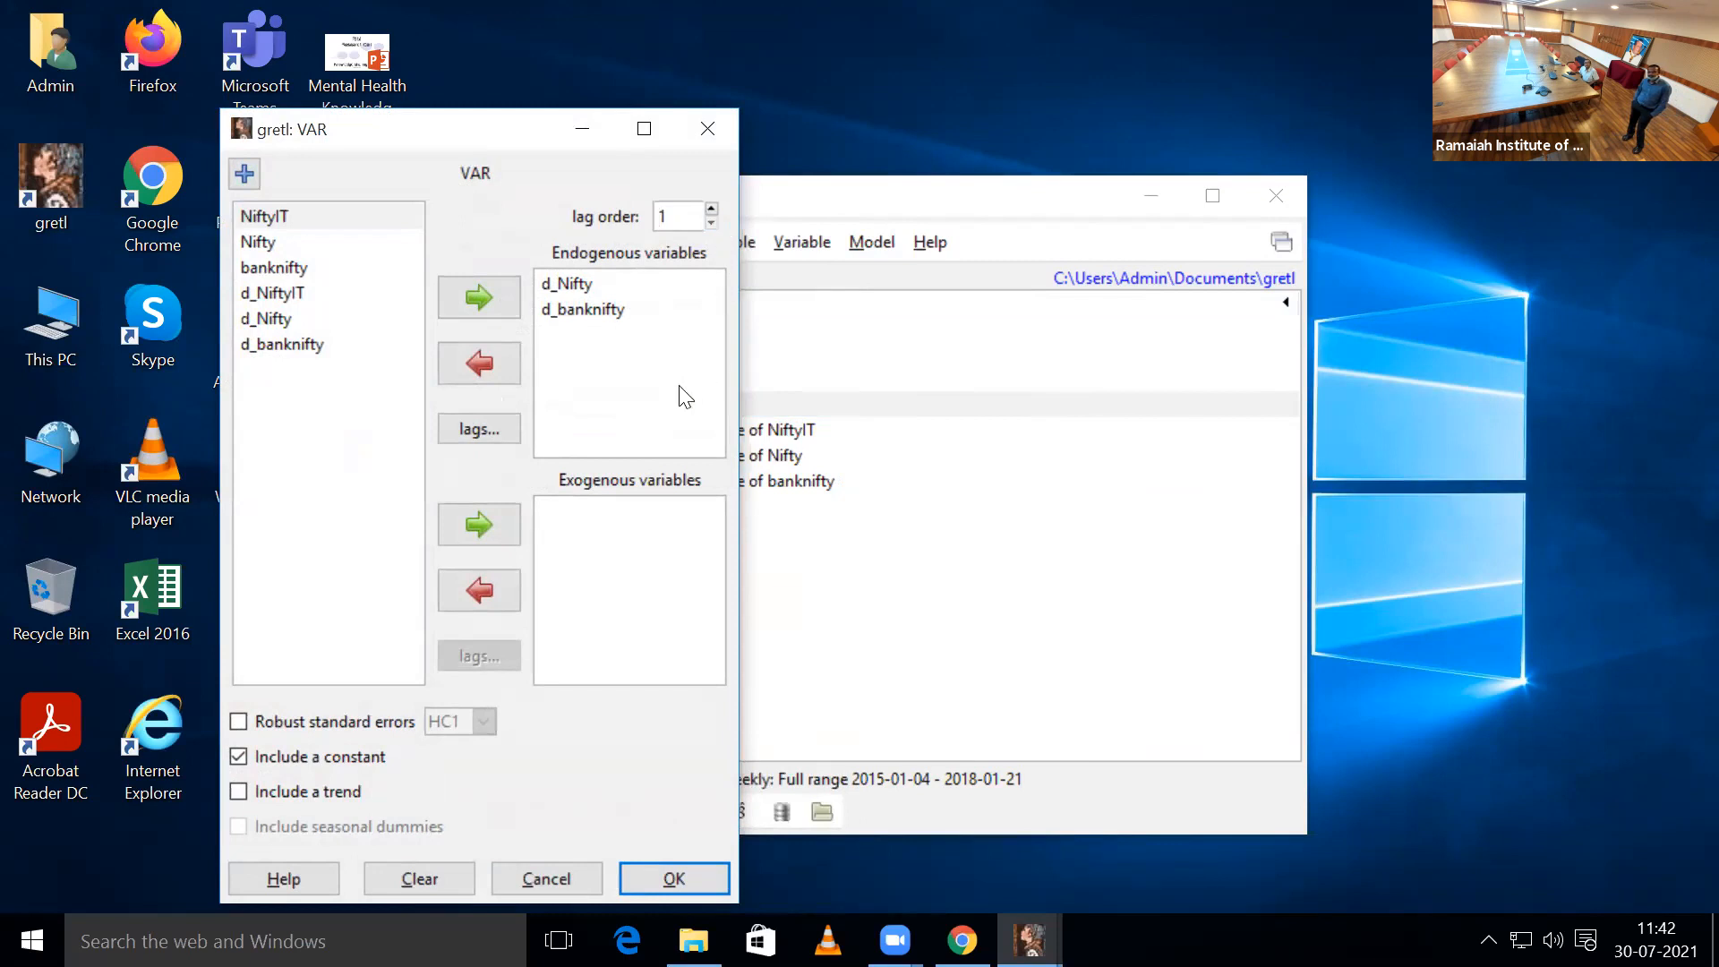
click(235, 717)
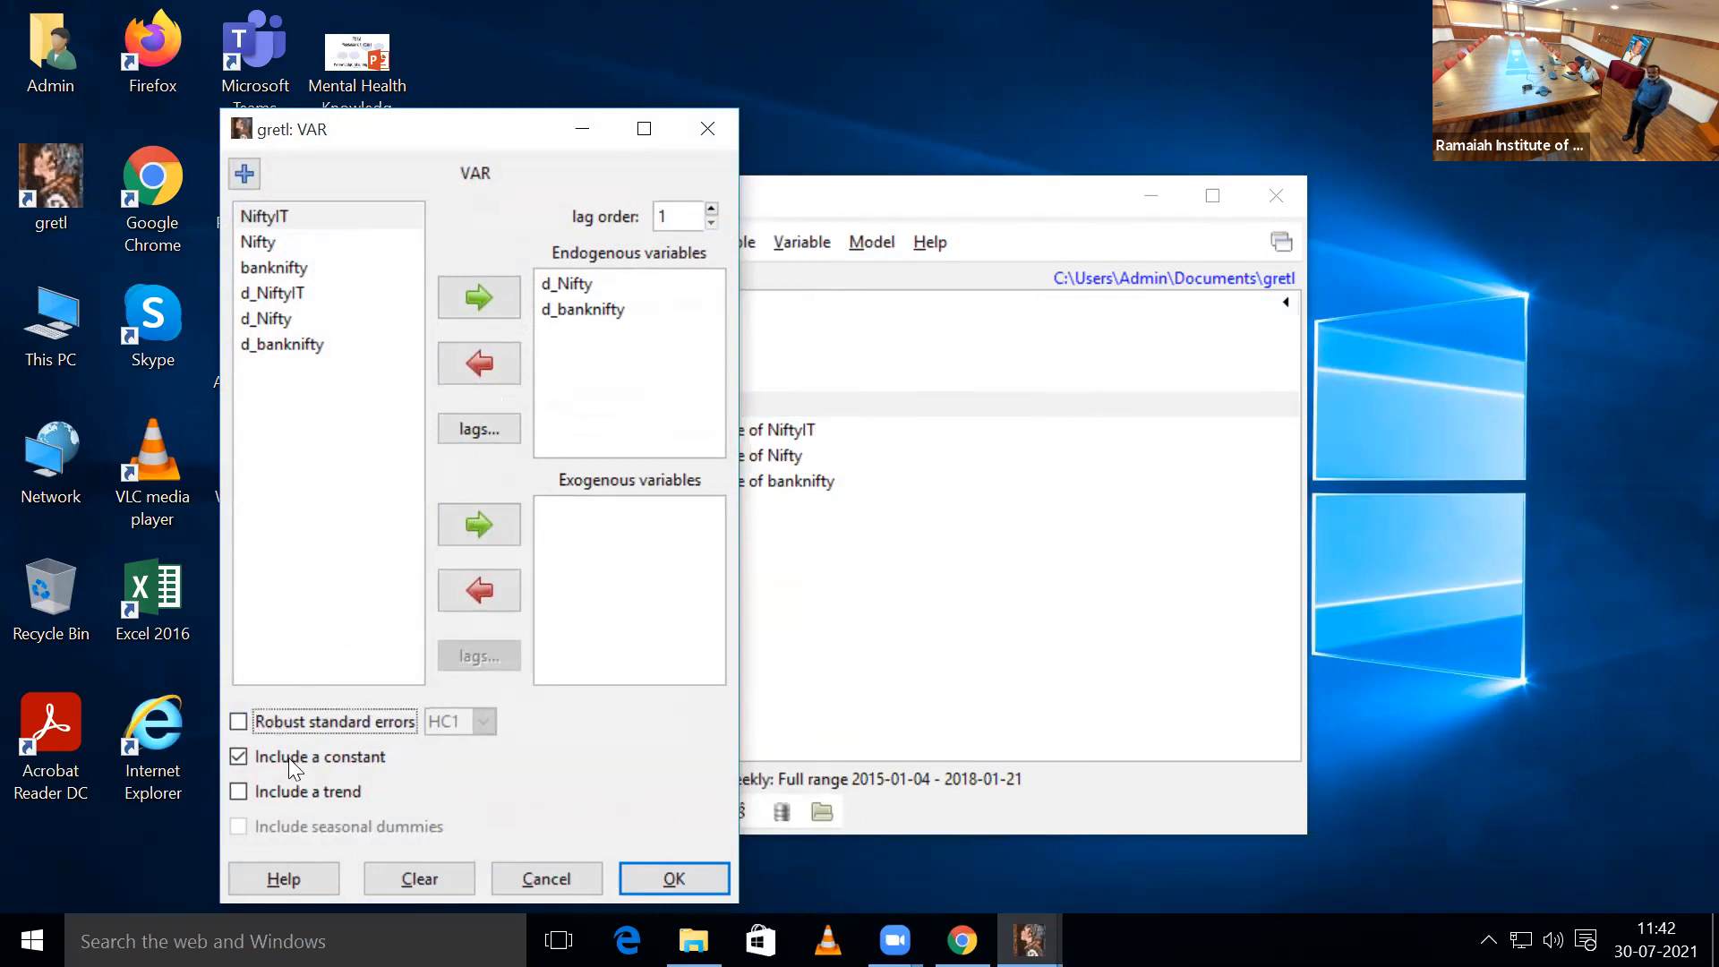
click(664, 882)
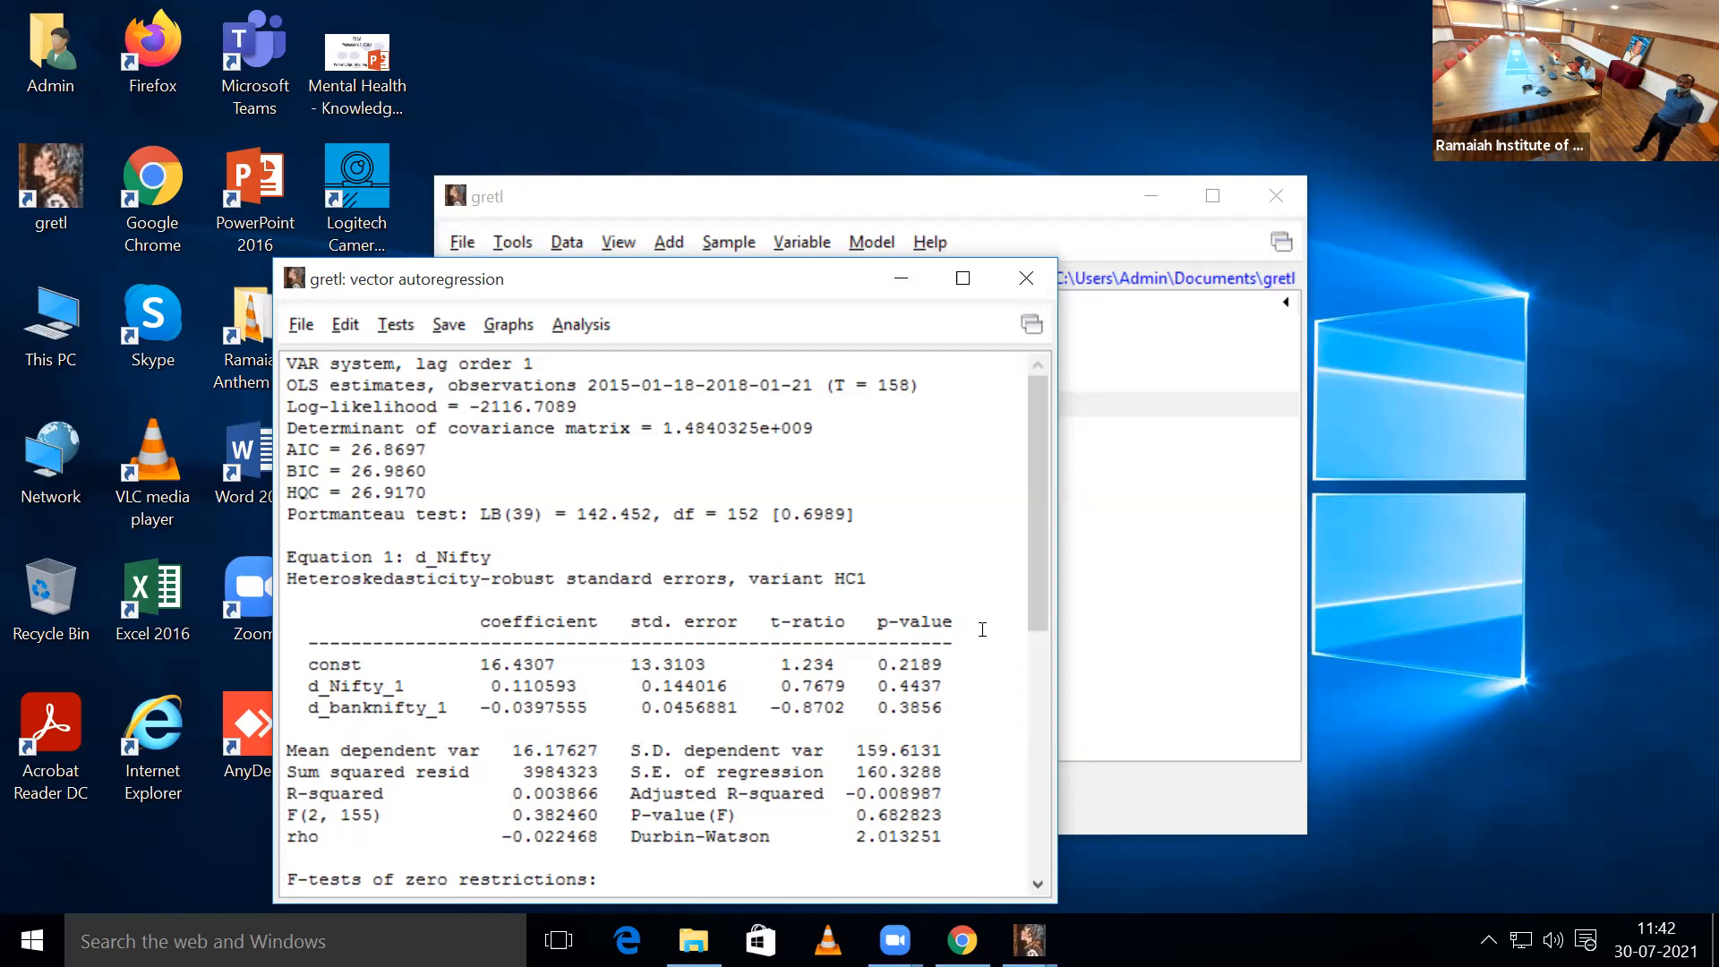
- Examine the coefficients and F-tests of both VAR equations, and minimize the output window
drag(1041, 604, 1100, 850)
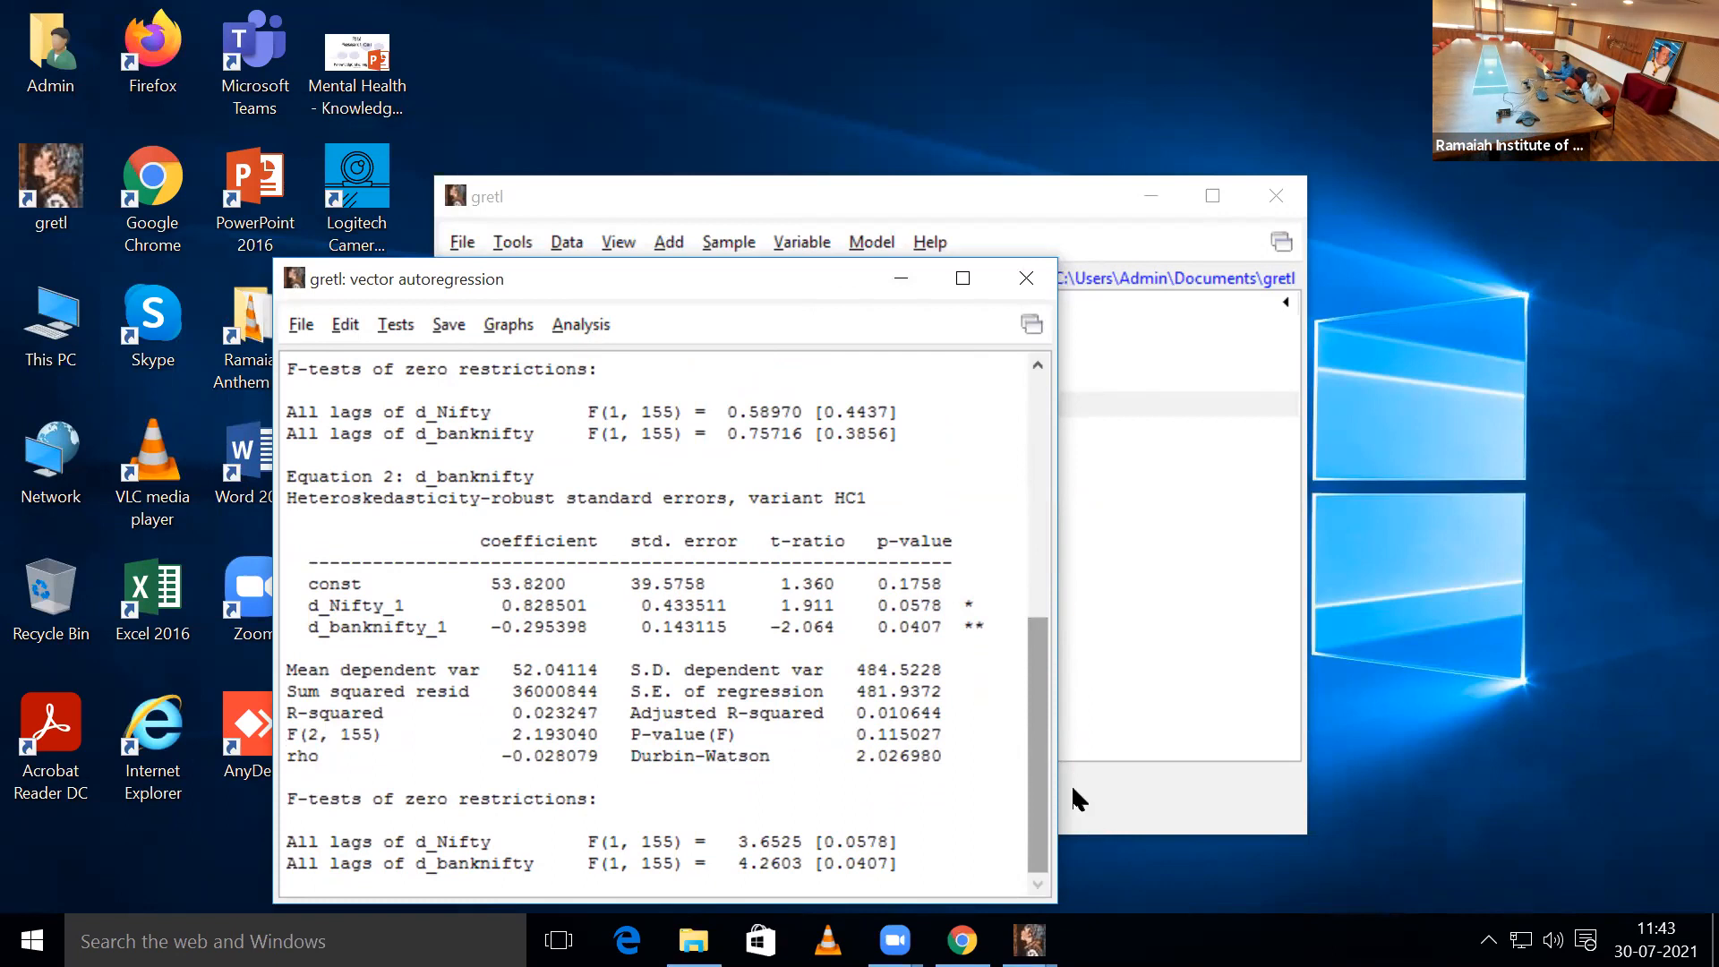
scroll(1071, 783, up, 2)
scroll(1064, 649, up, 5)
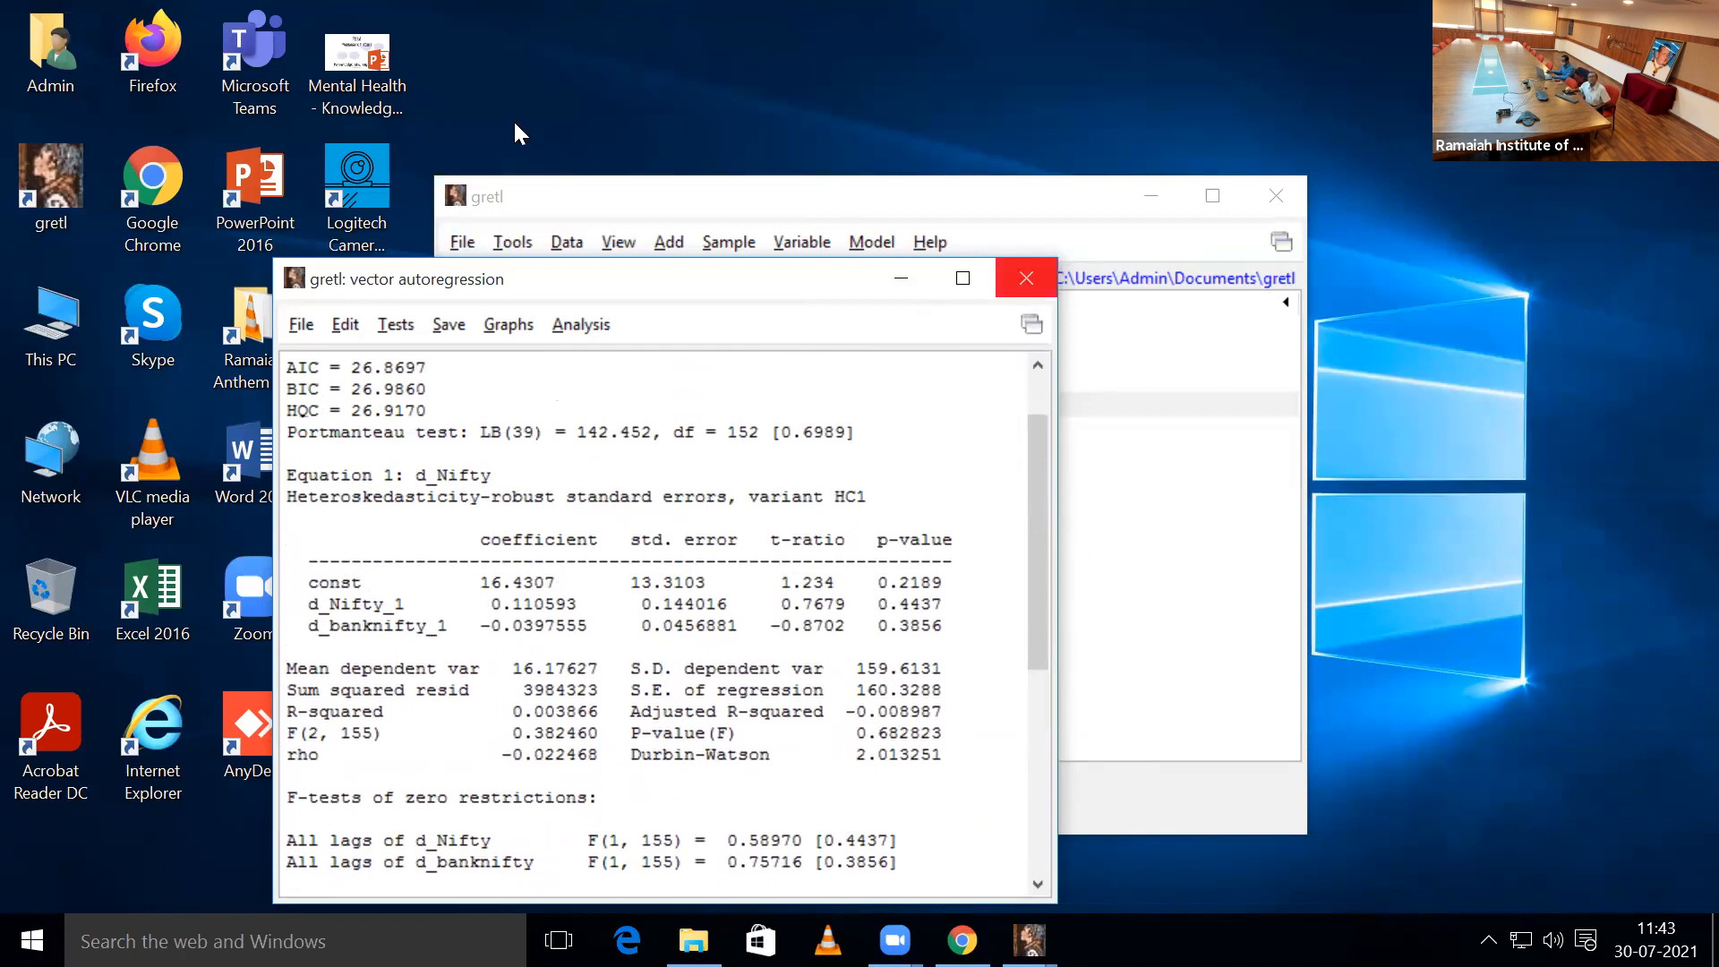
click(901, 278)
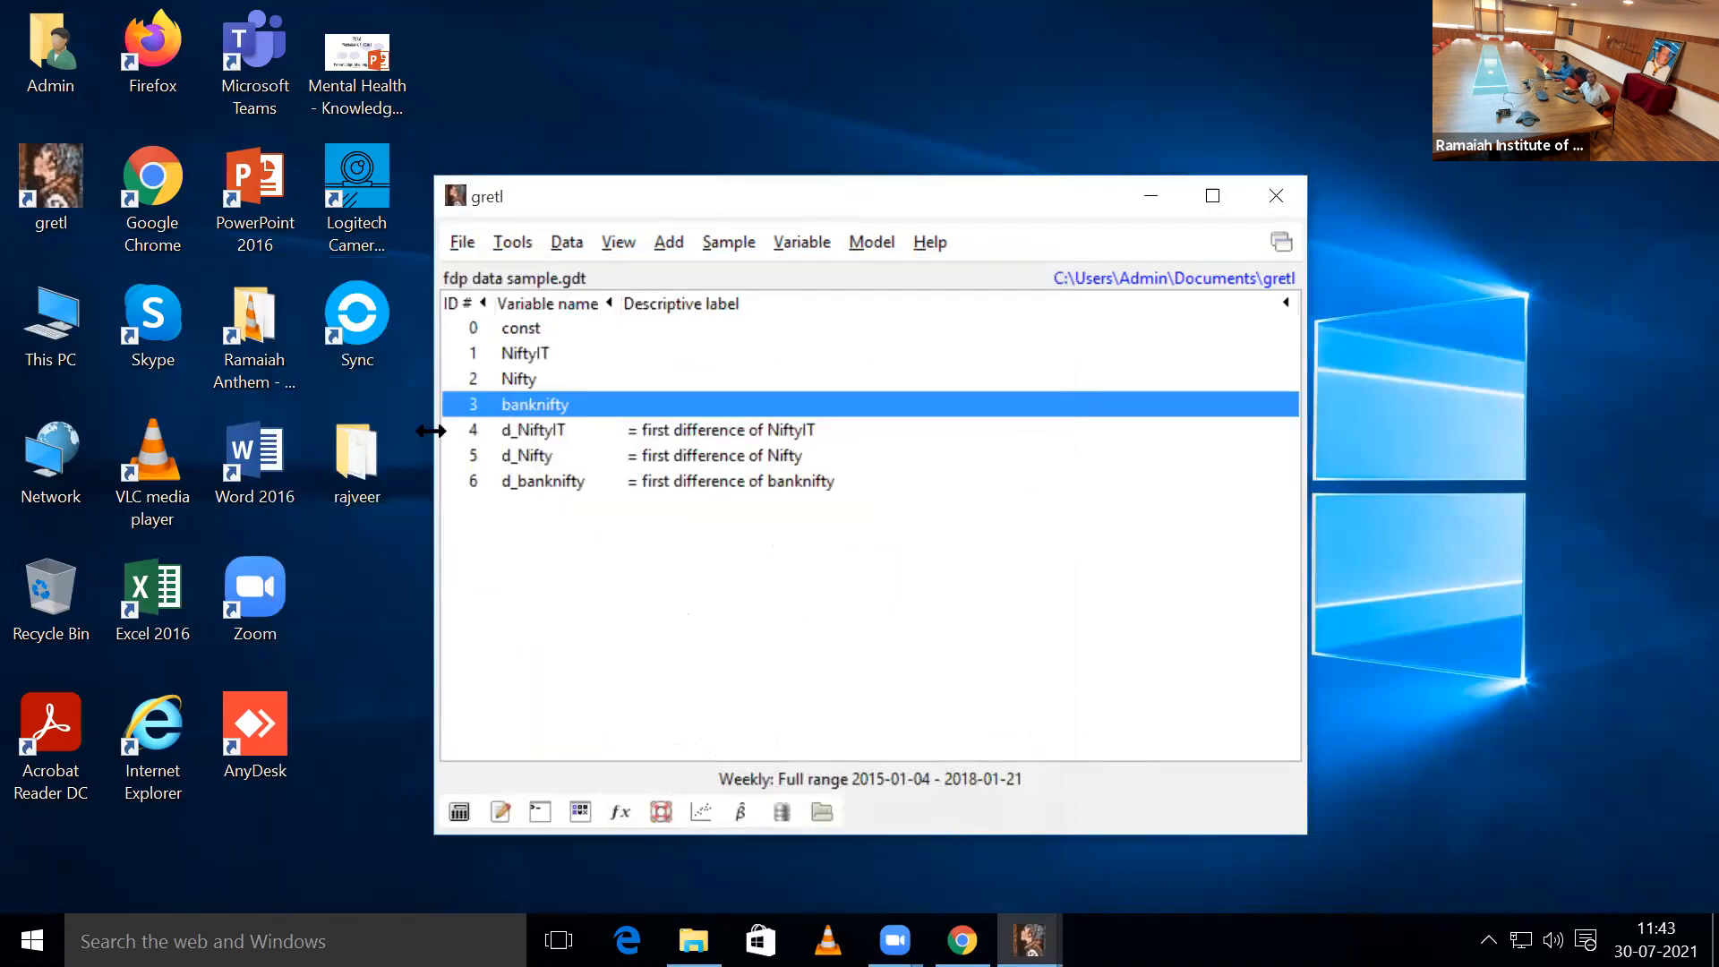
- Open the Time Series Analysis presentation from the desktop folder in PowerPoint and look through its slide thumbnails
double_click(377, 483)
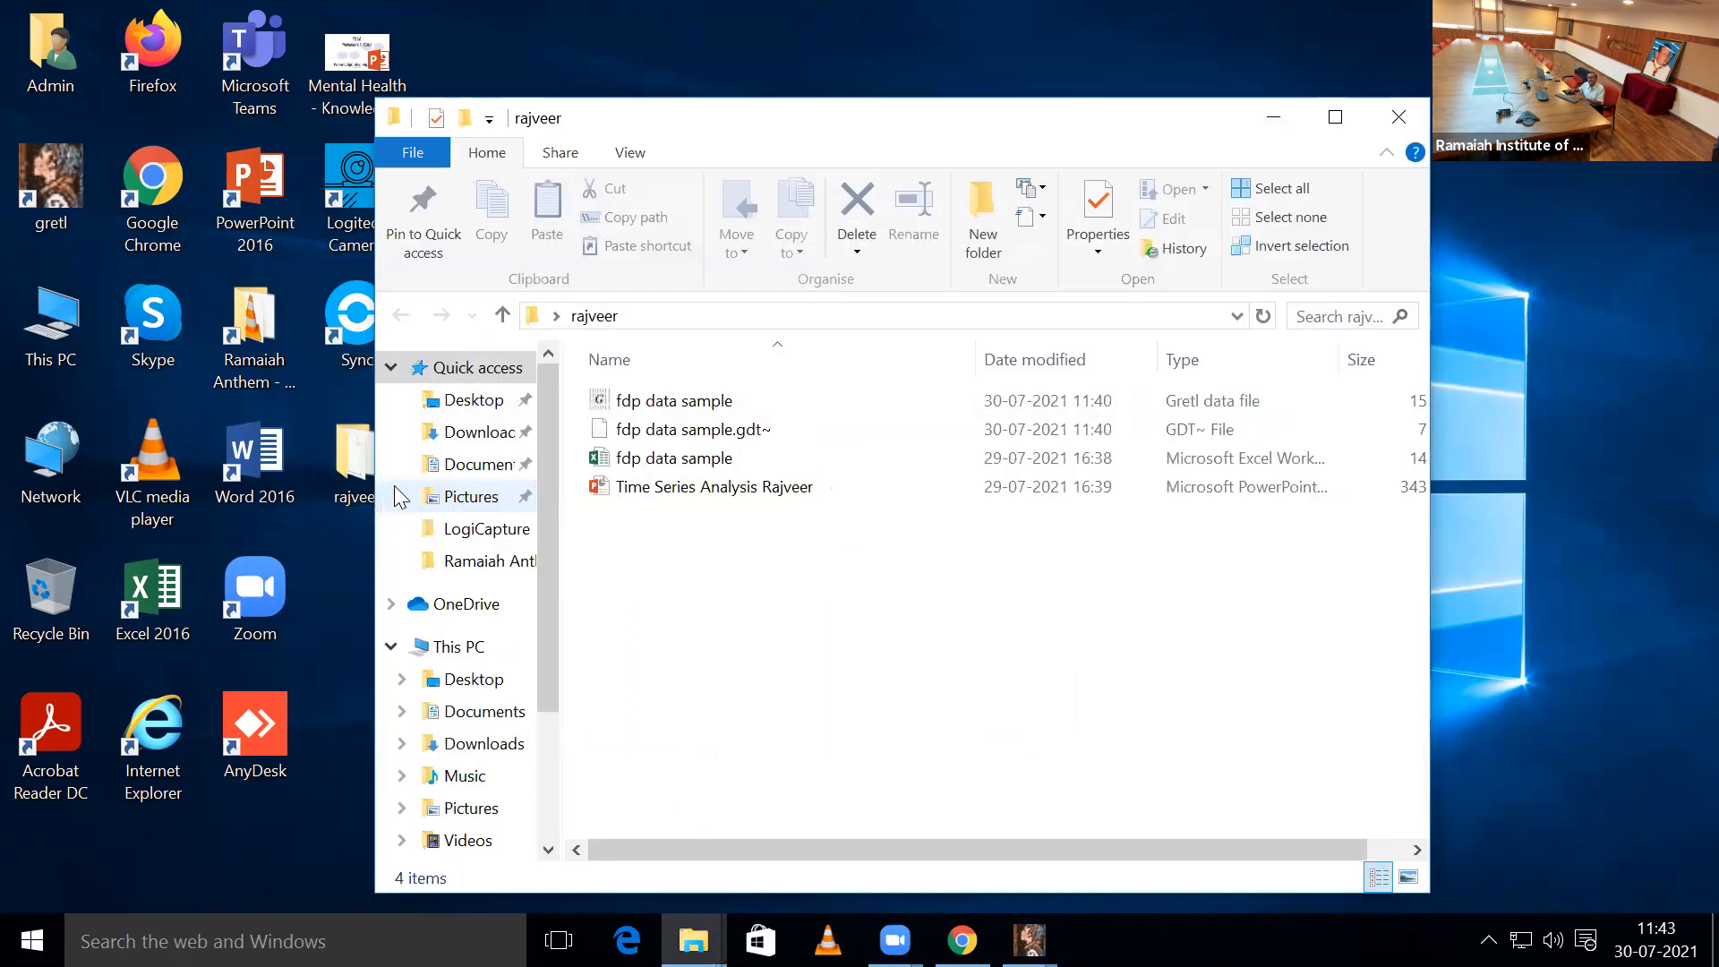
click(733, 484)
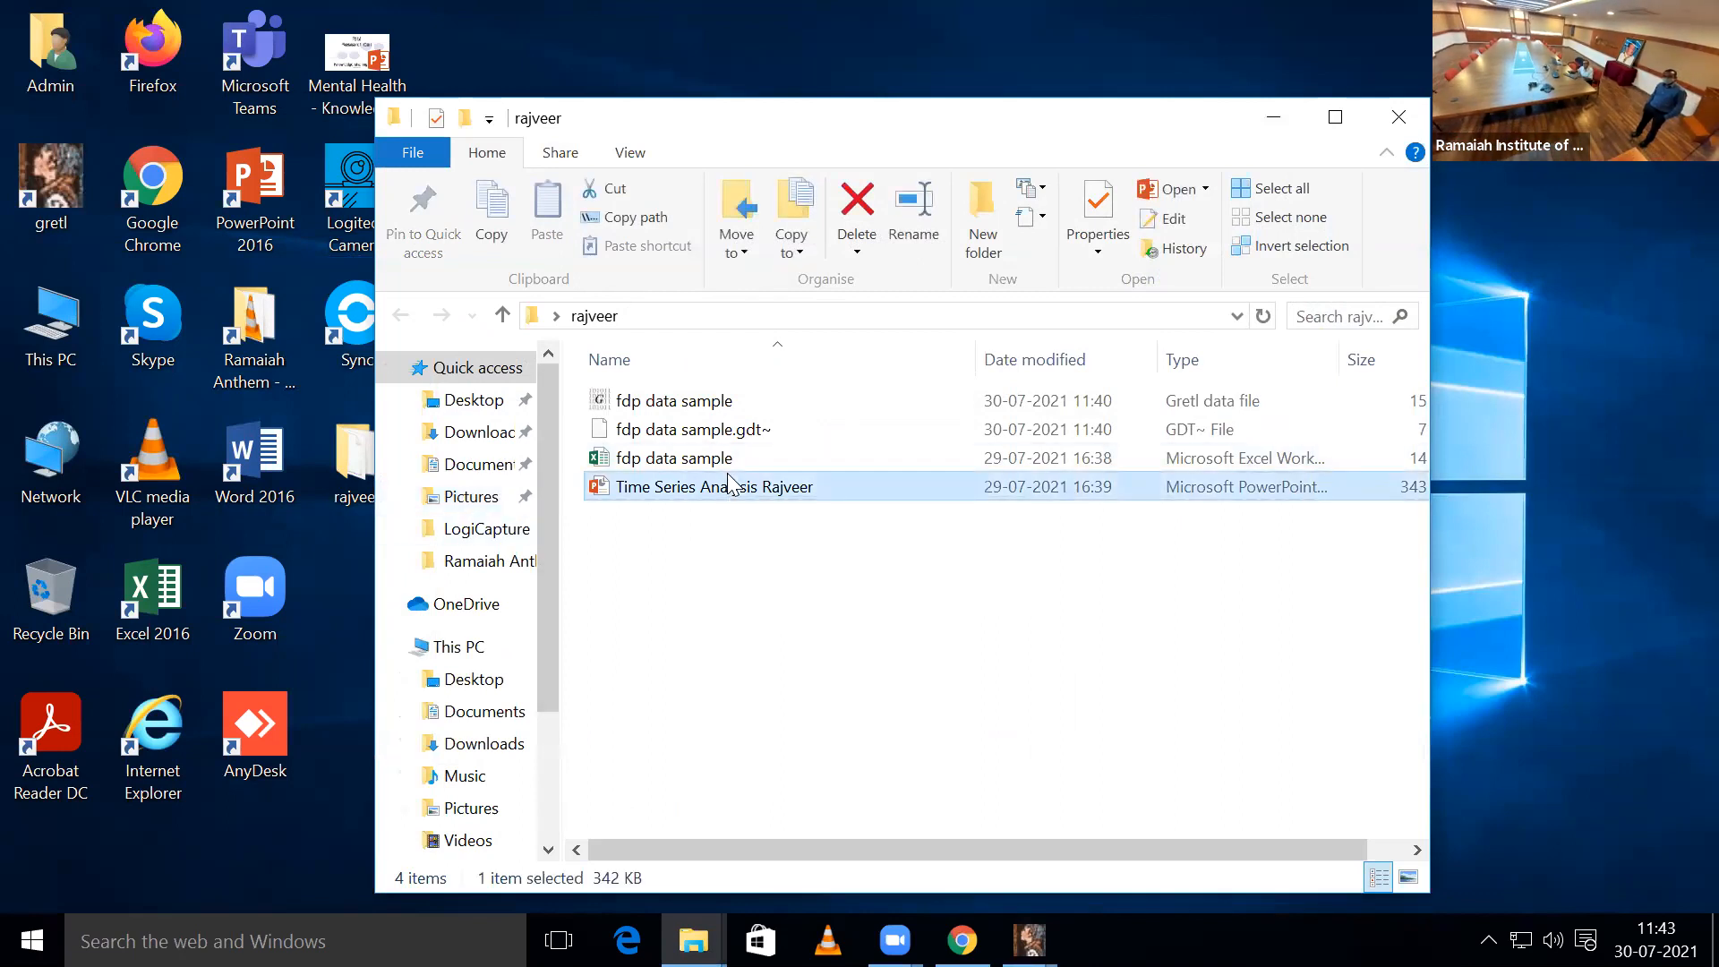
double_click(732, 483)
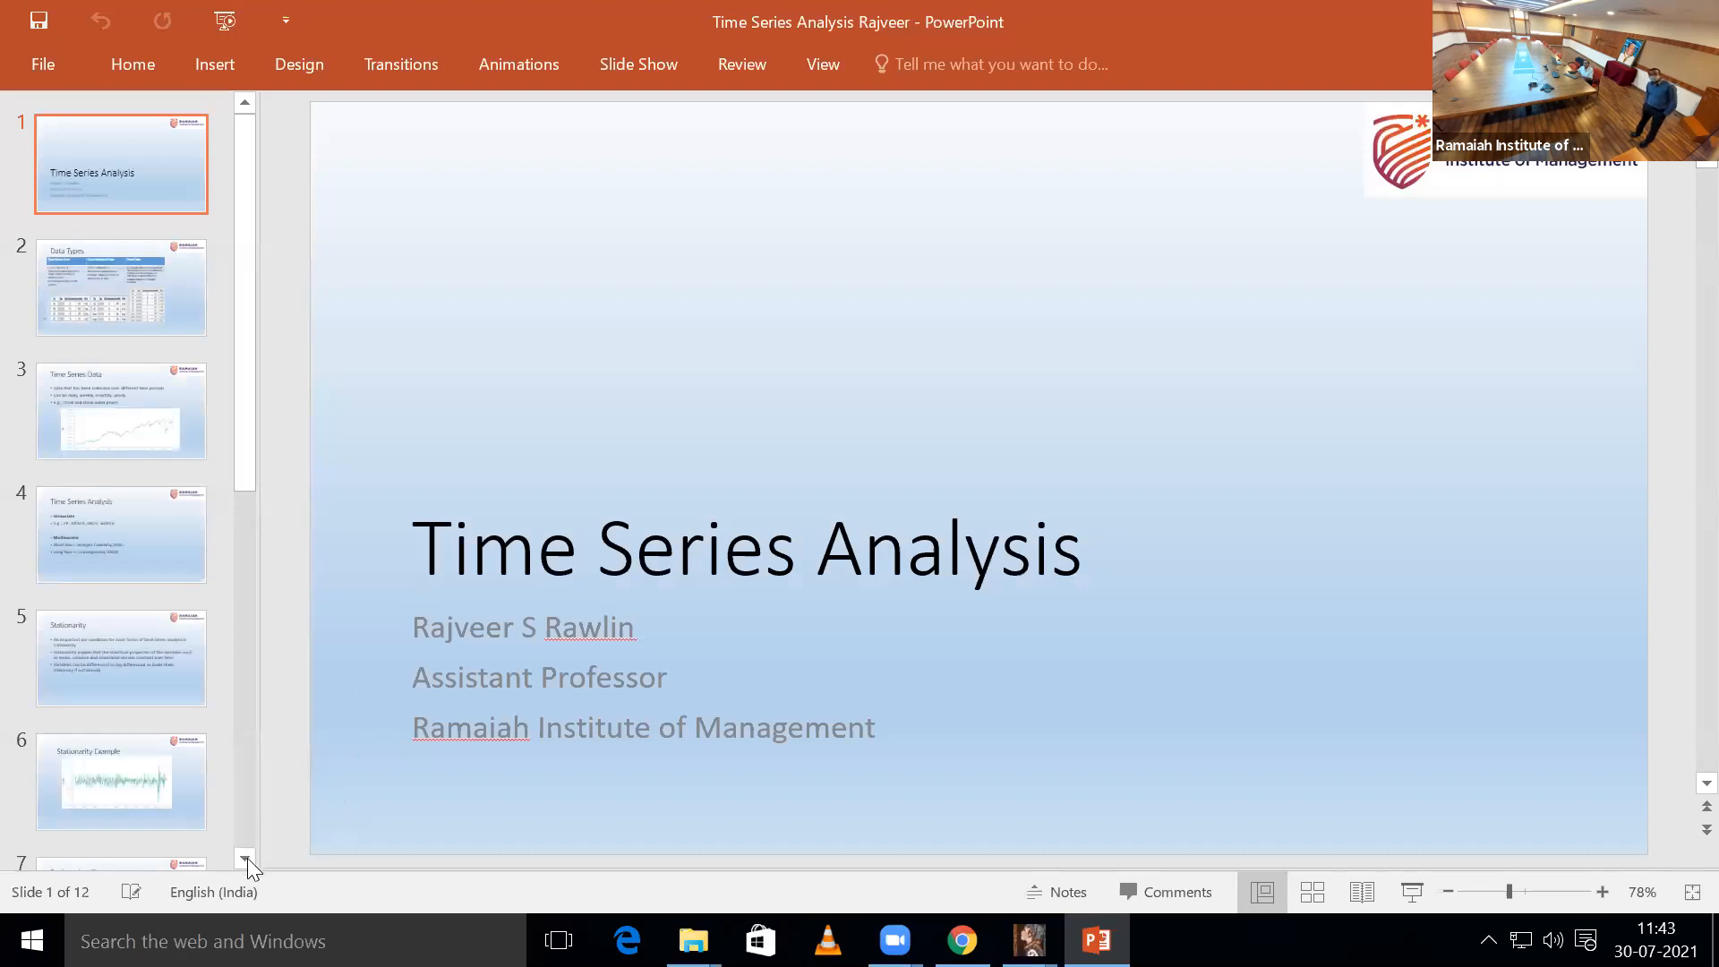
scroll(253, 864, down, 3)
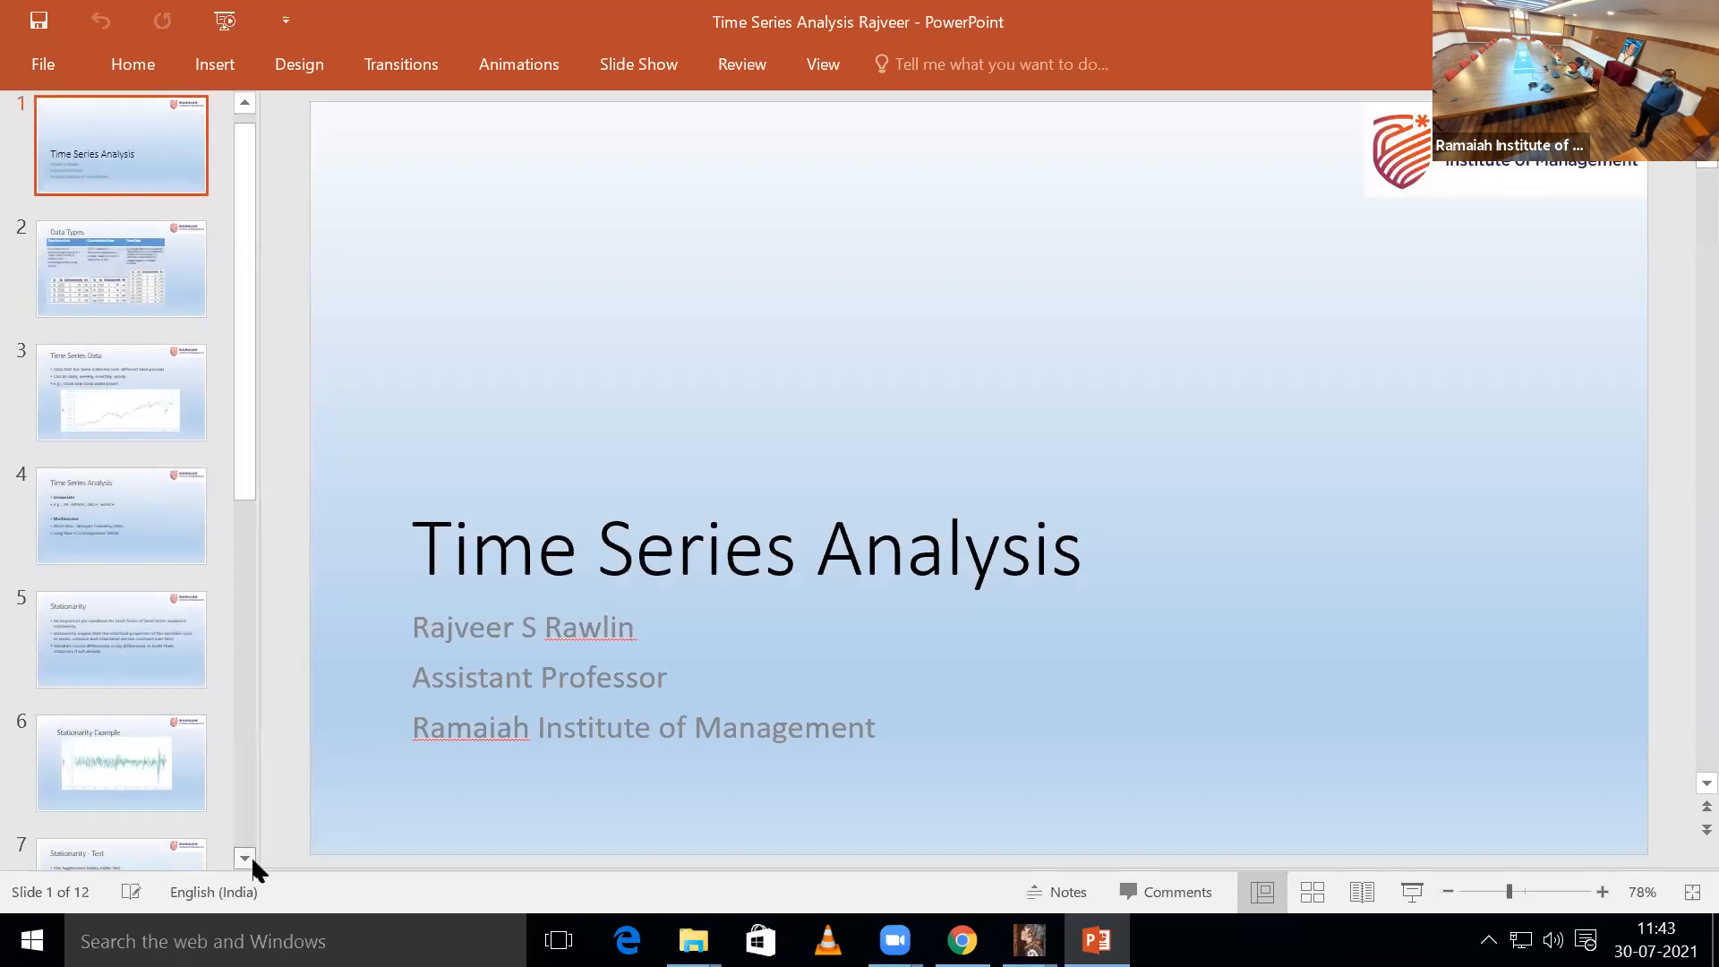
click(243, 859)
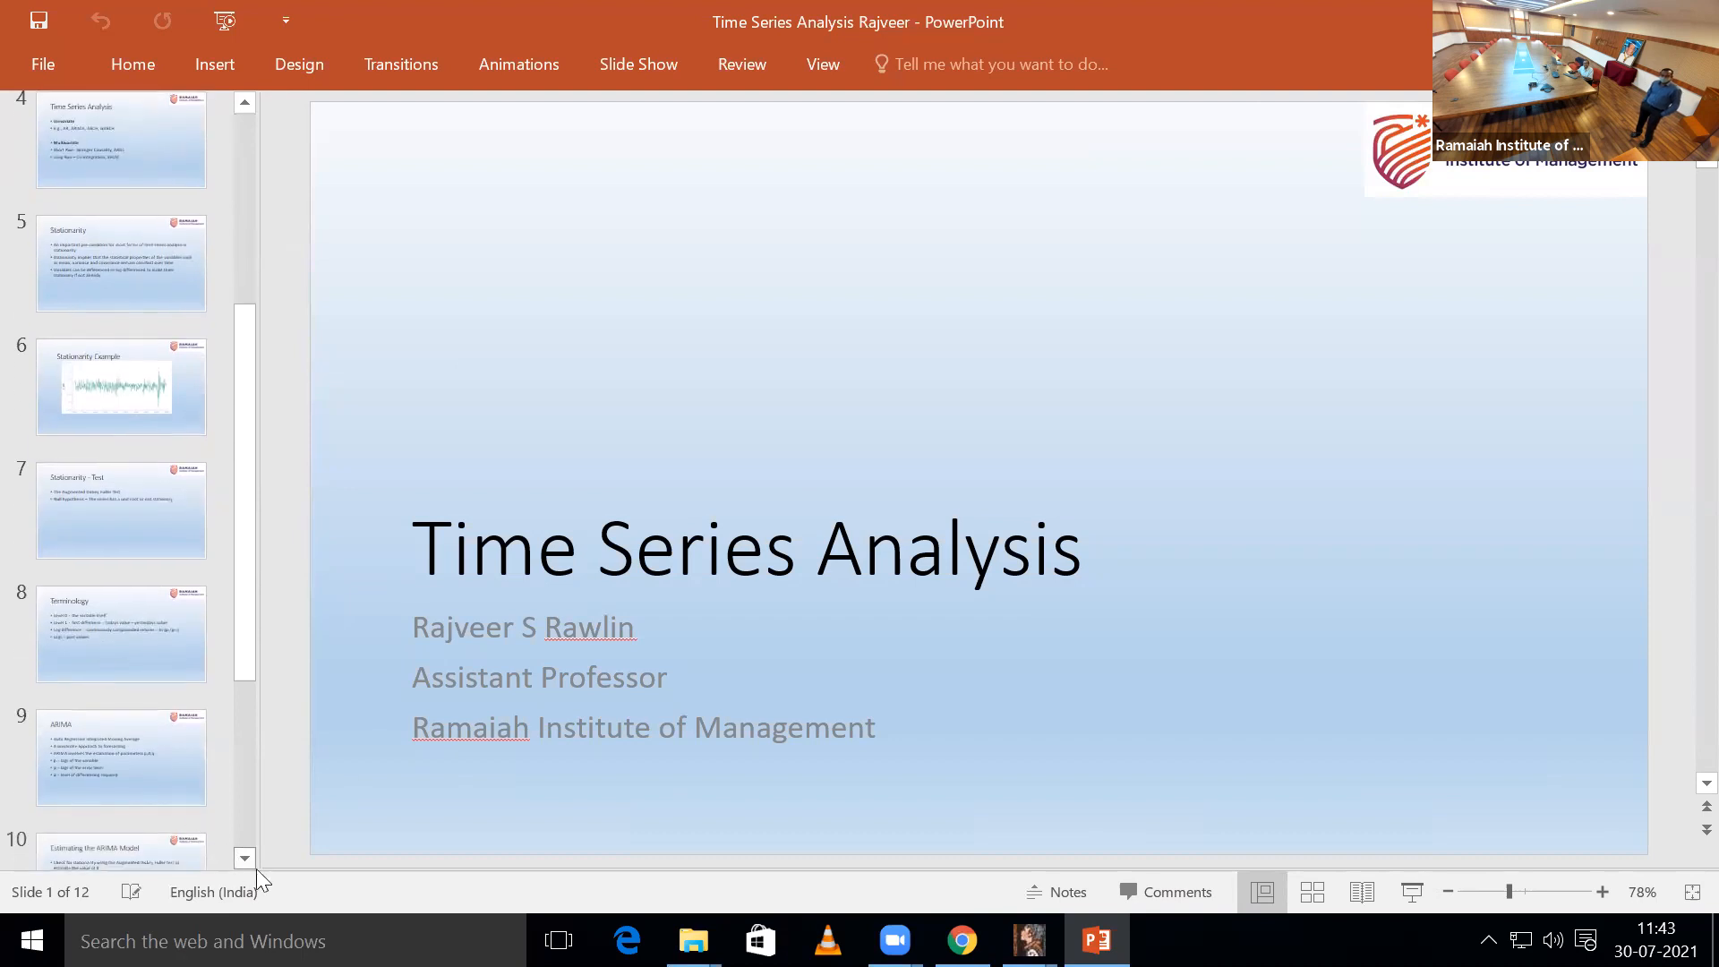
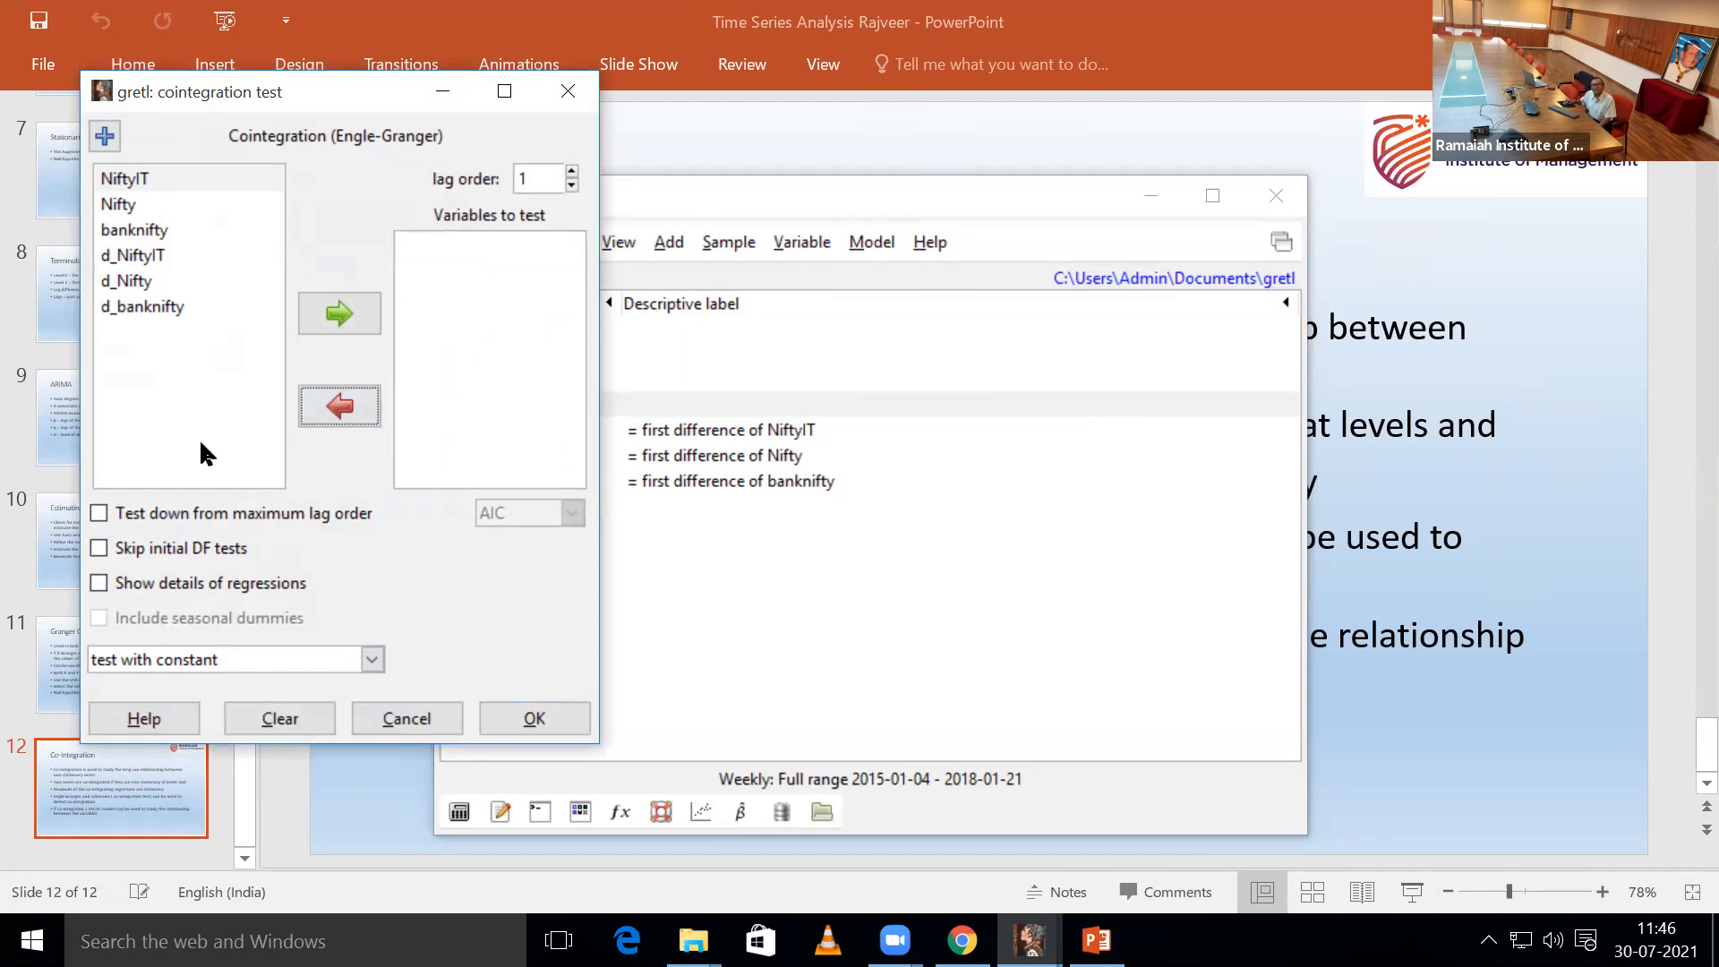
- Run the Engle-Granger cointegration test on Nifty and NiftyIT, testing down from maximum lag order 1 by AIC, with constant
click(97, 513)
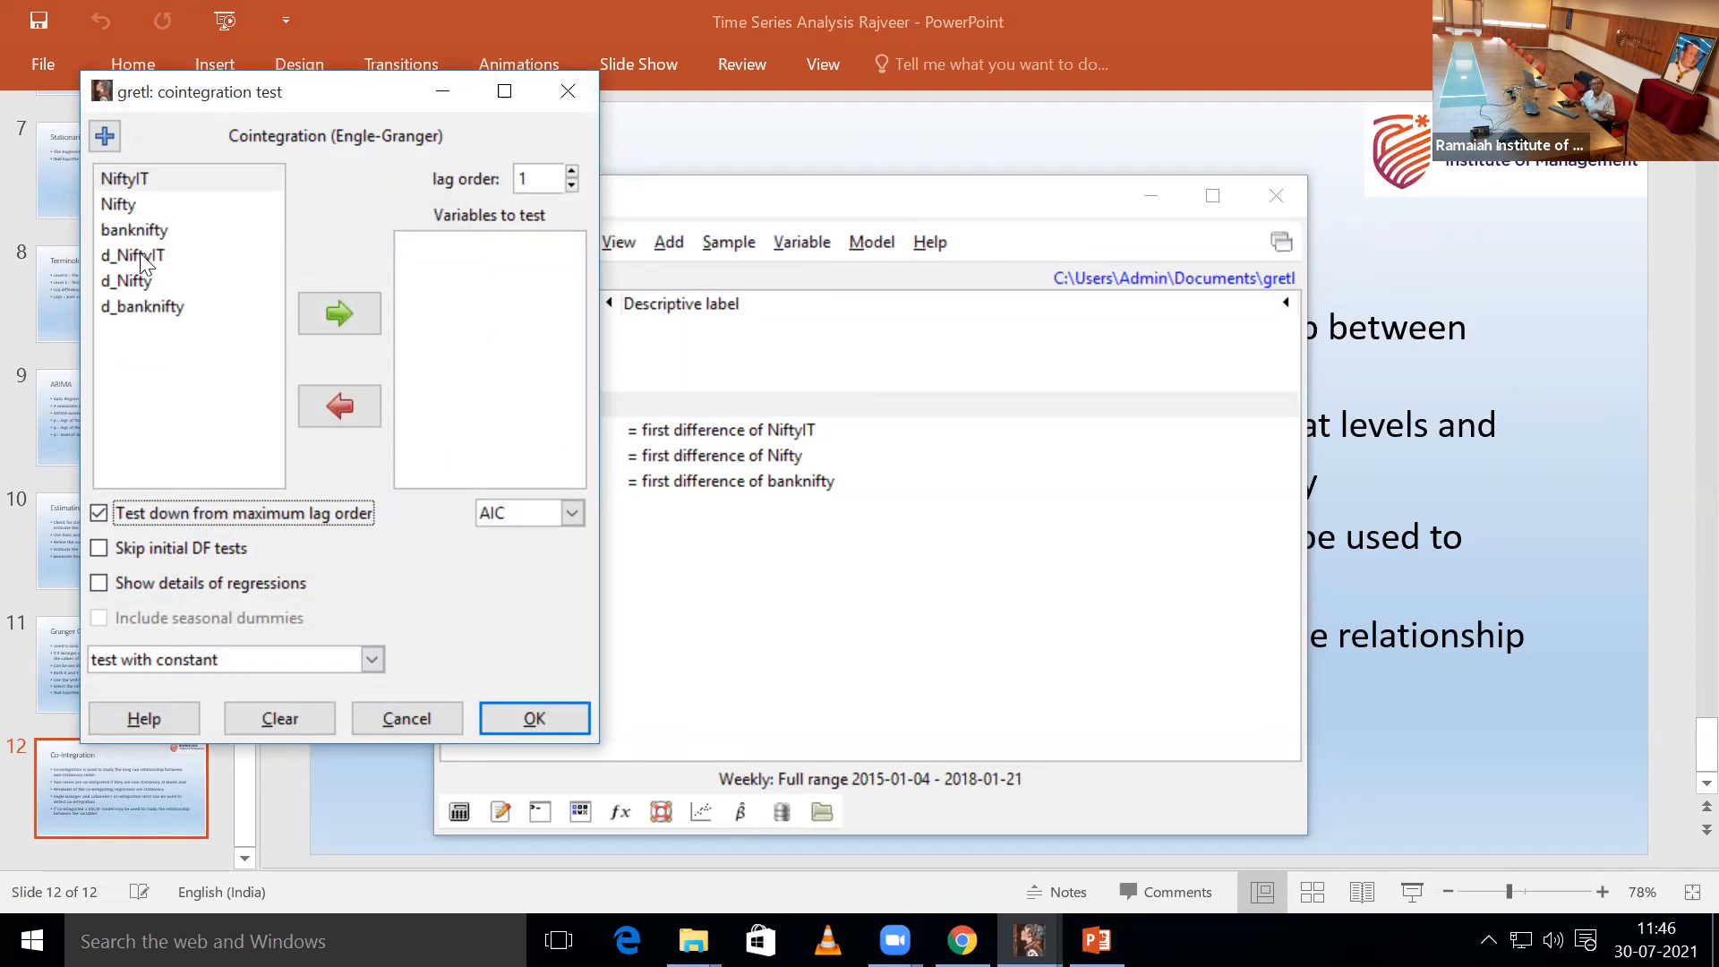
click(128, 203)
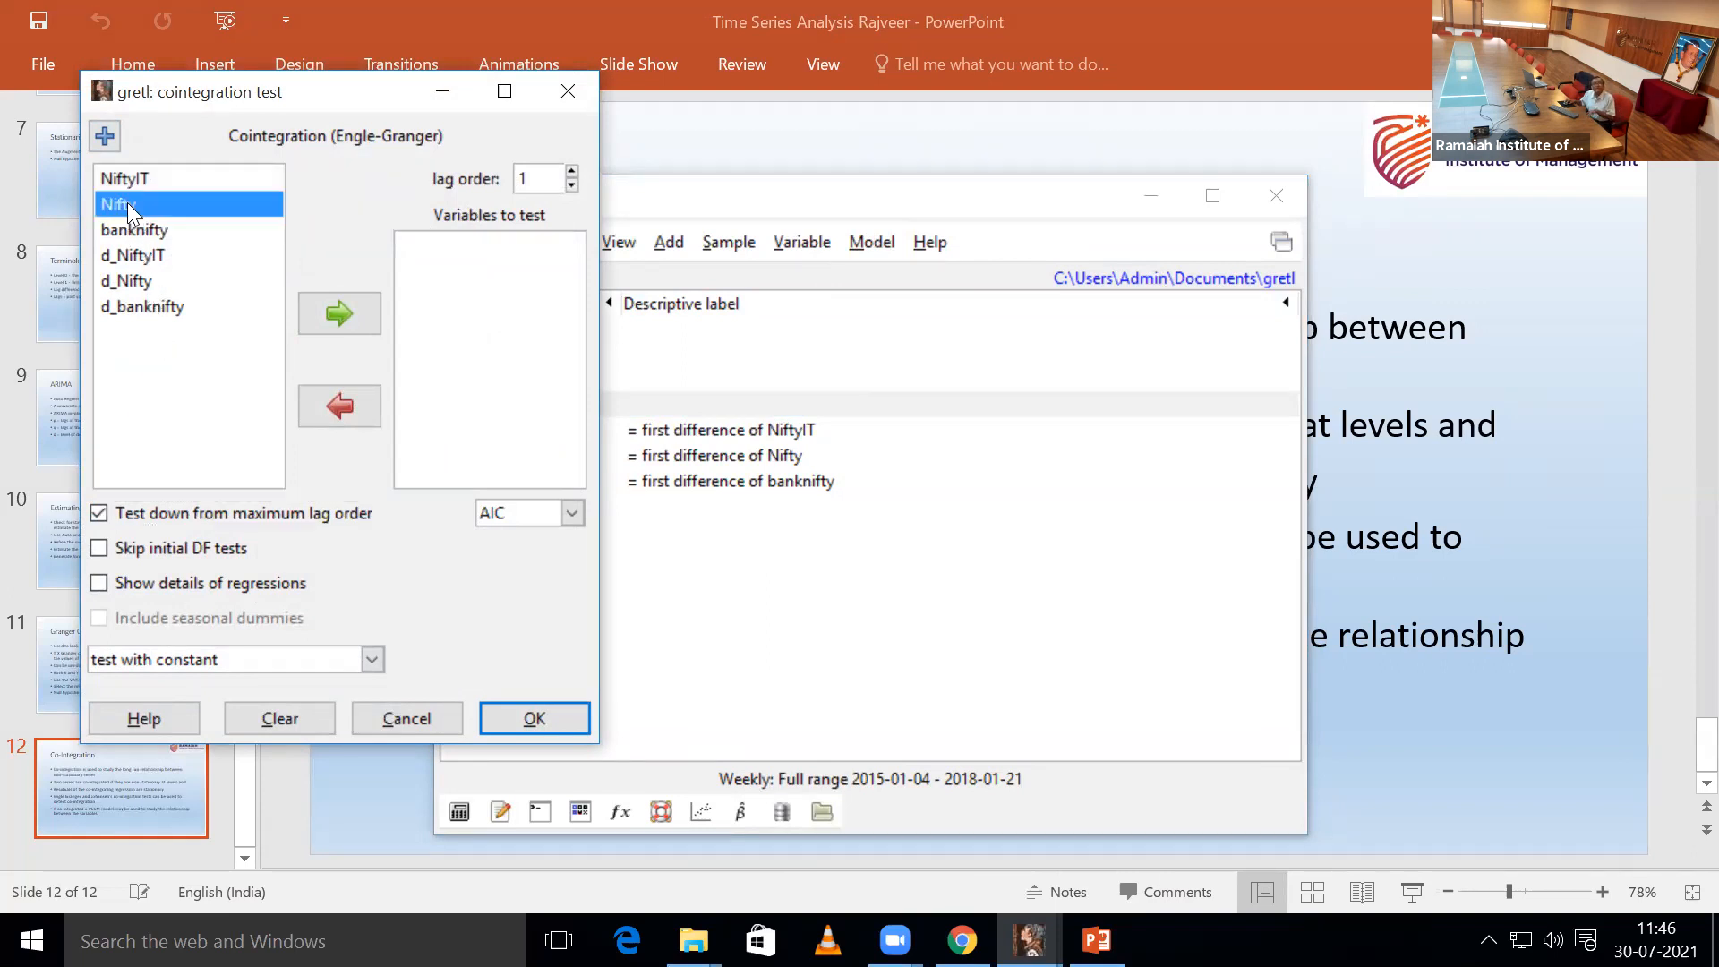
click(328, 315)
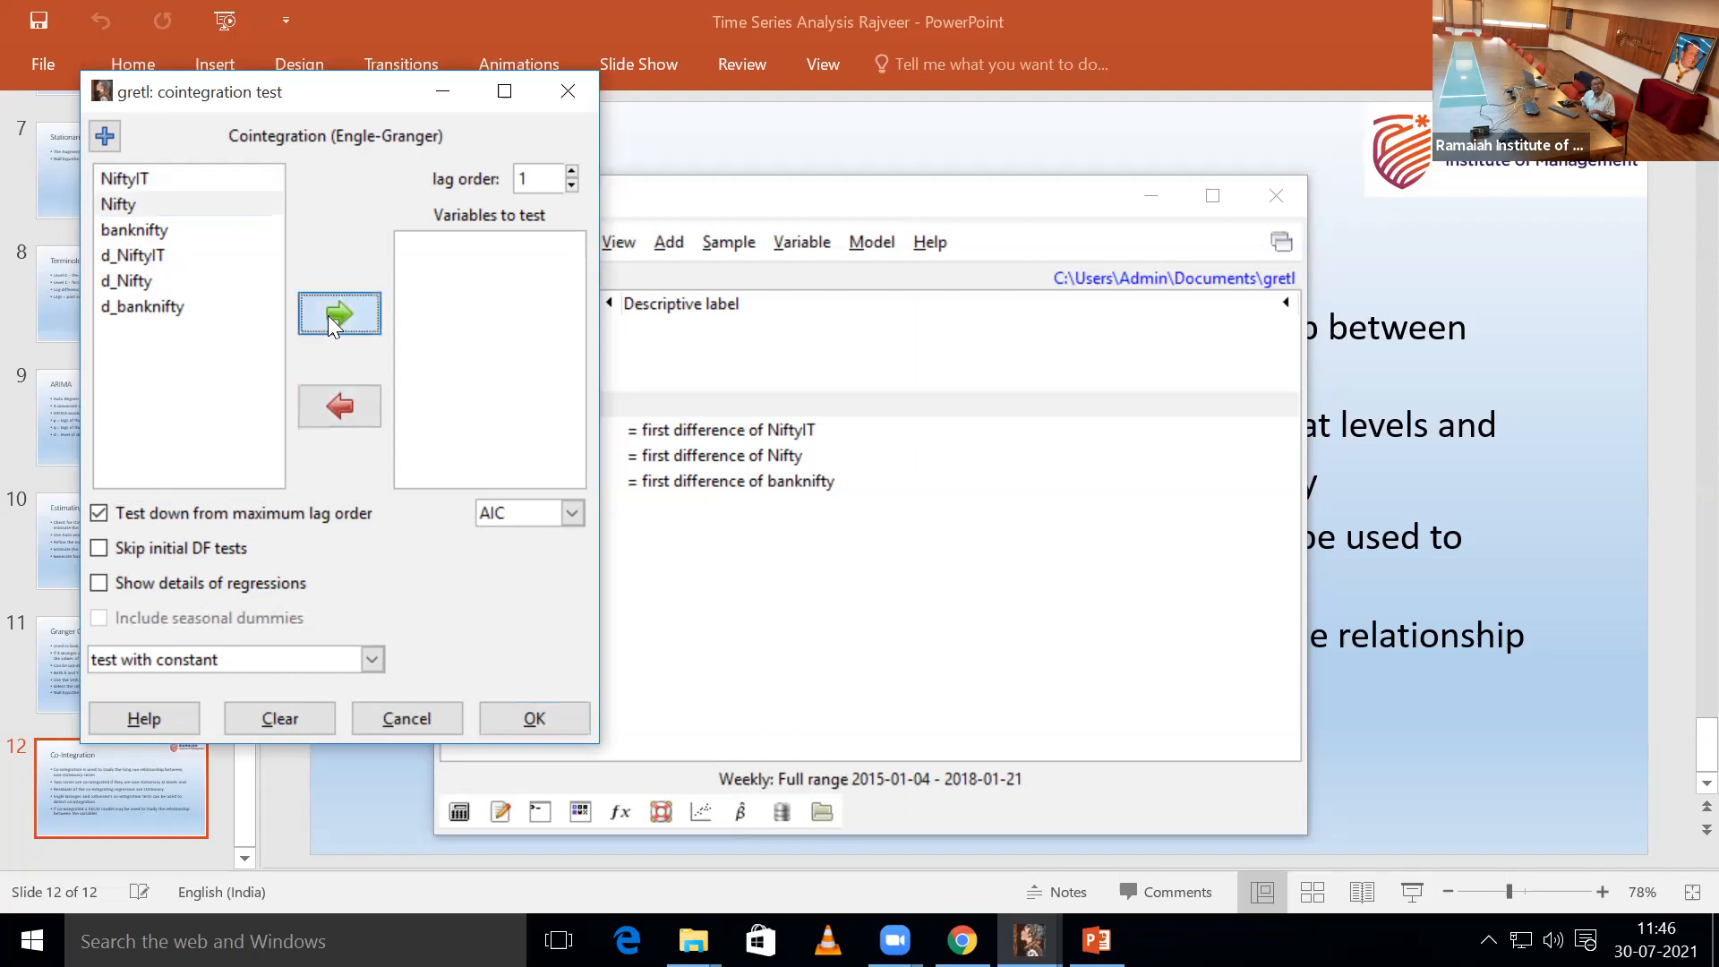
click(134, 178)
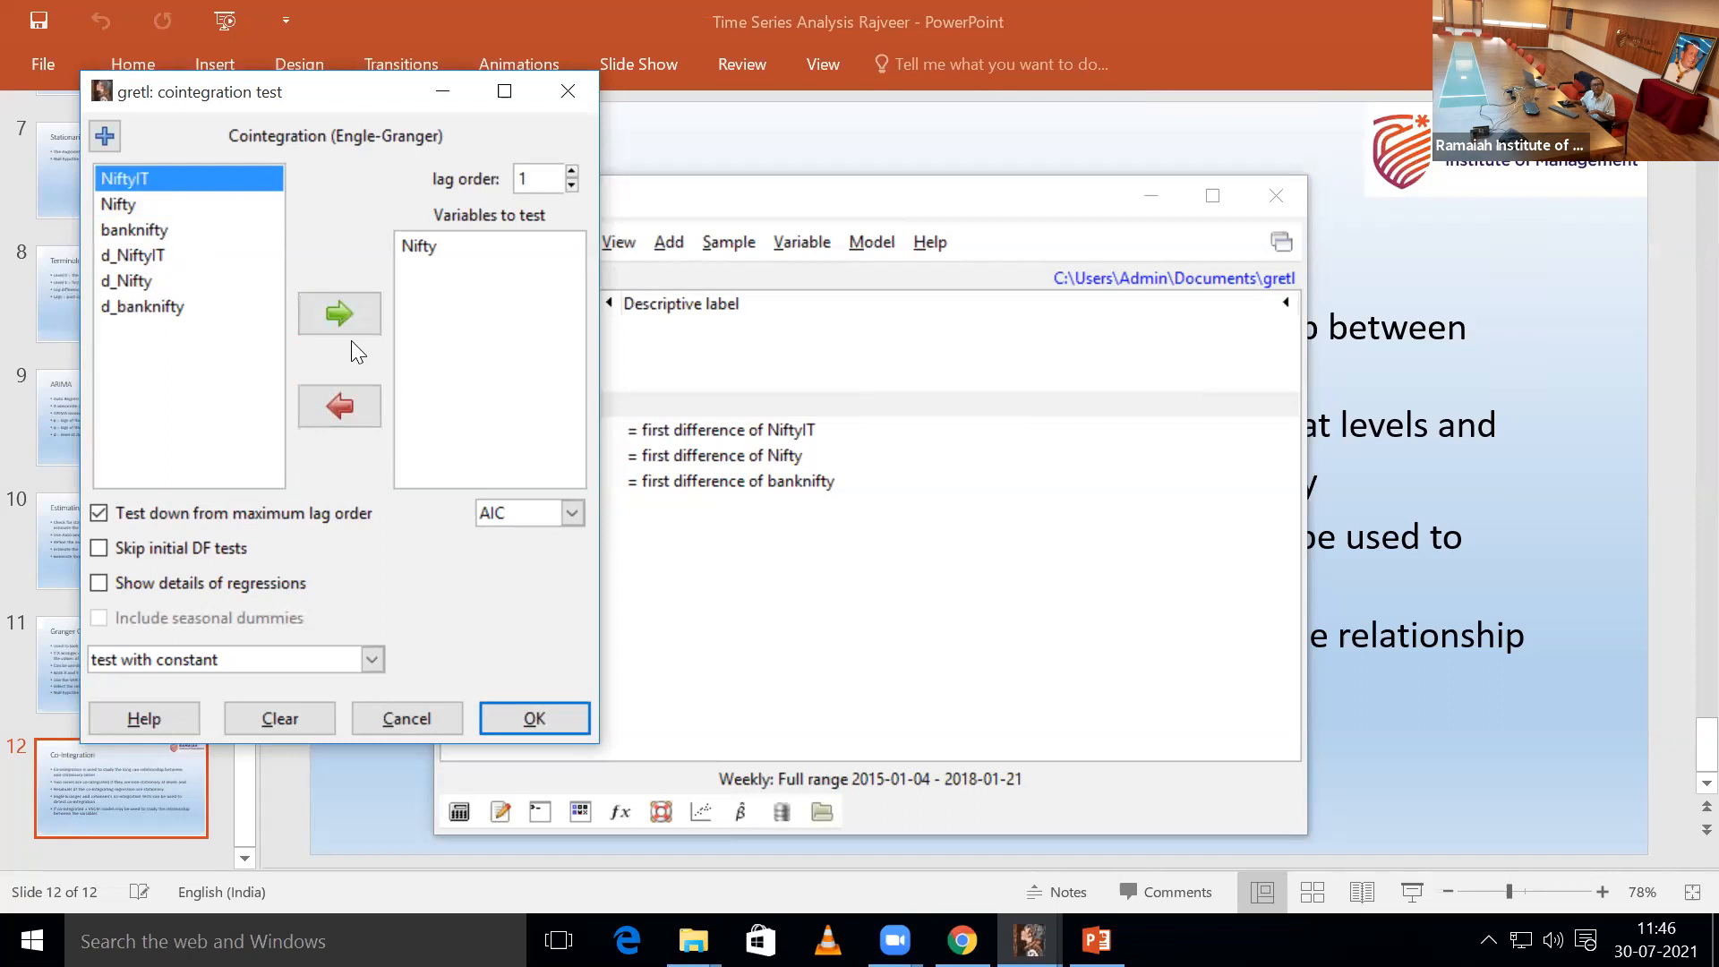
click(335, 315)
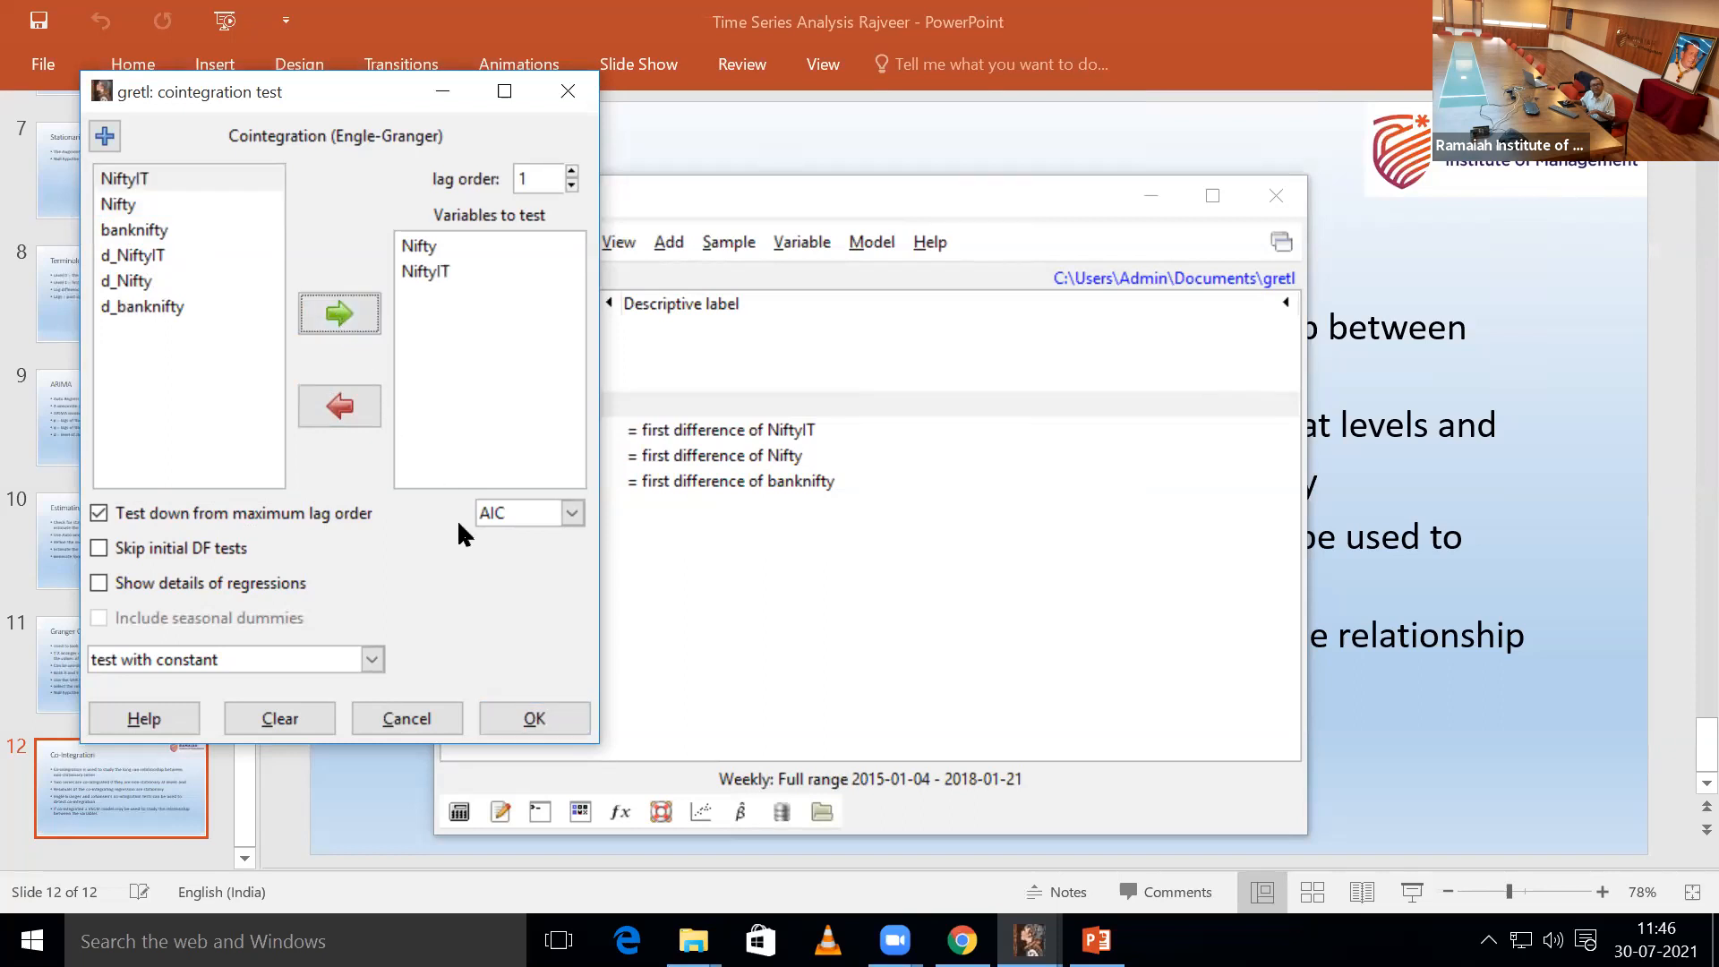
click(557, 711)
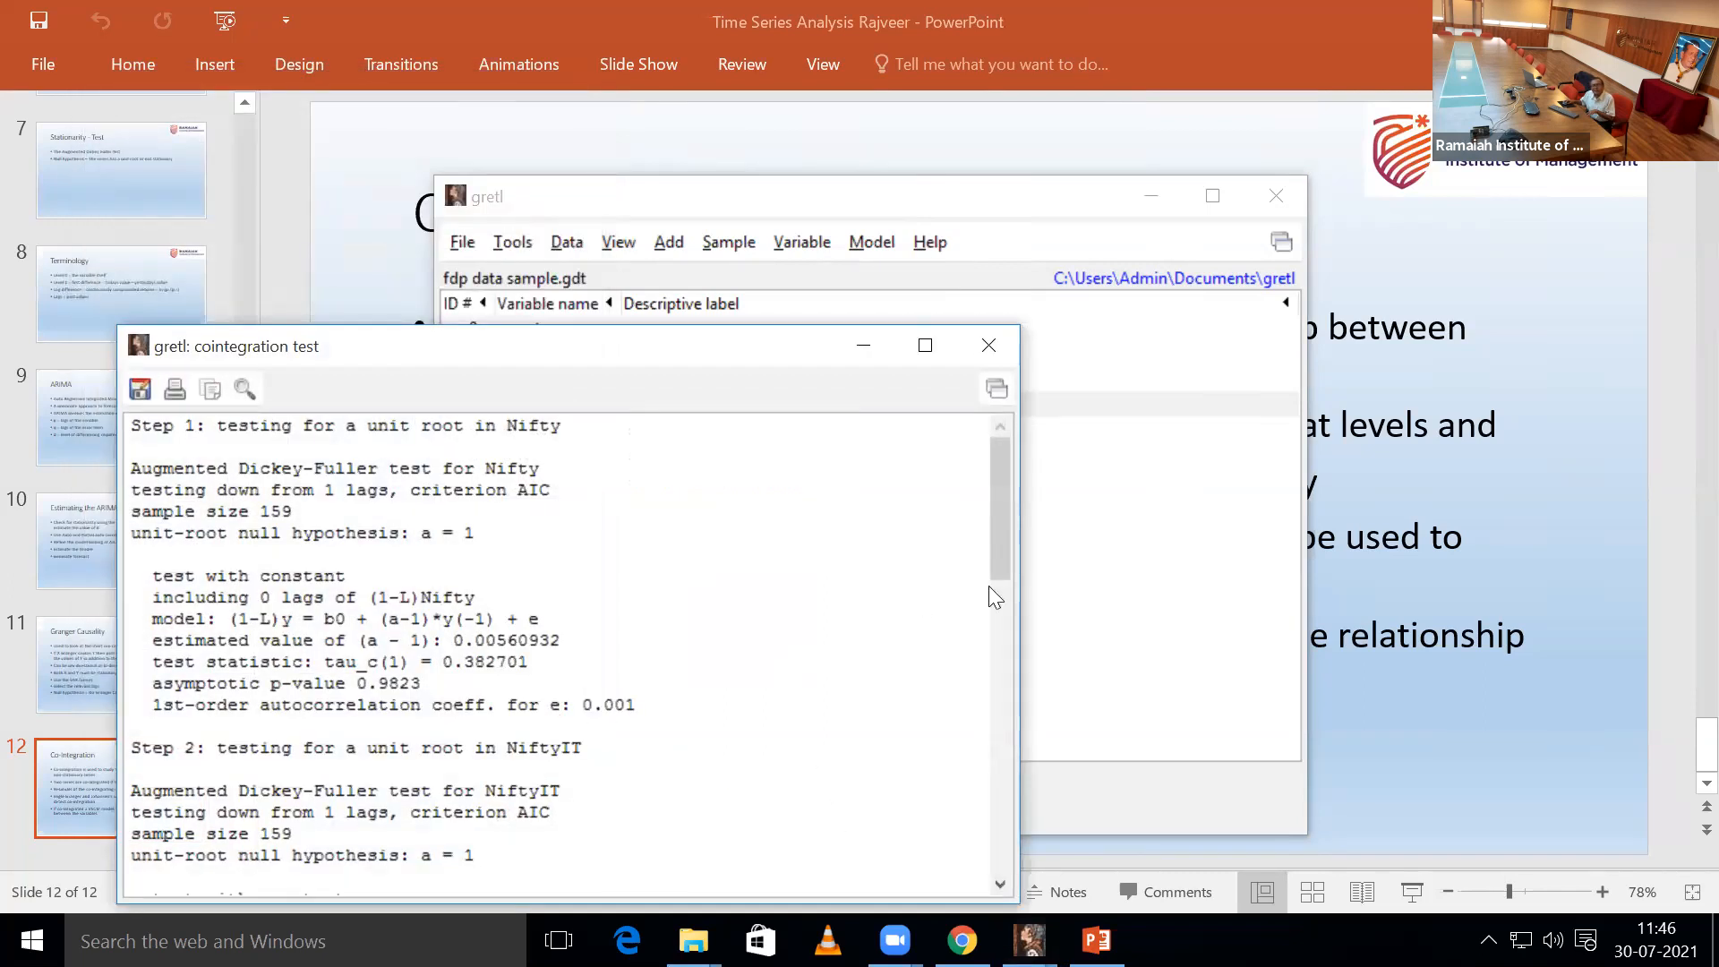
- Enlarge the cointegration test output, examine the unit-root tests and the cointegrating regression, and close it
drag(999, 506, 1048, 573)
click(1048, 573)
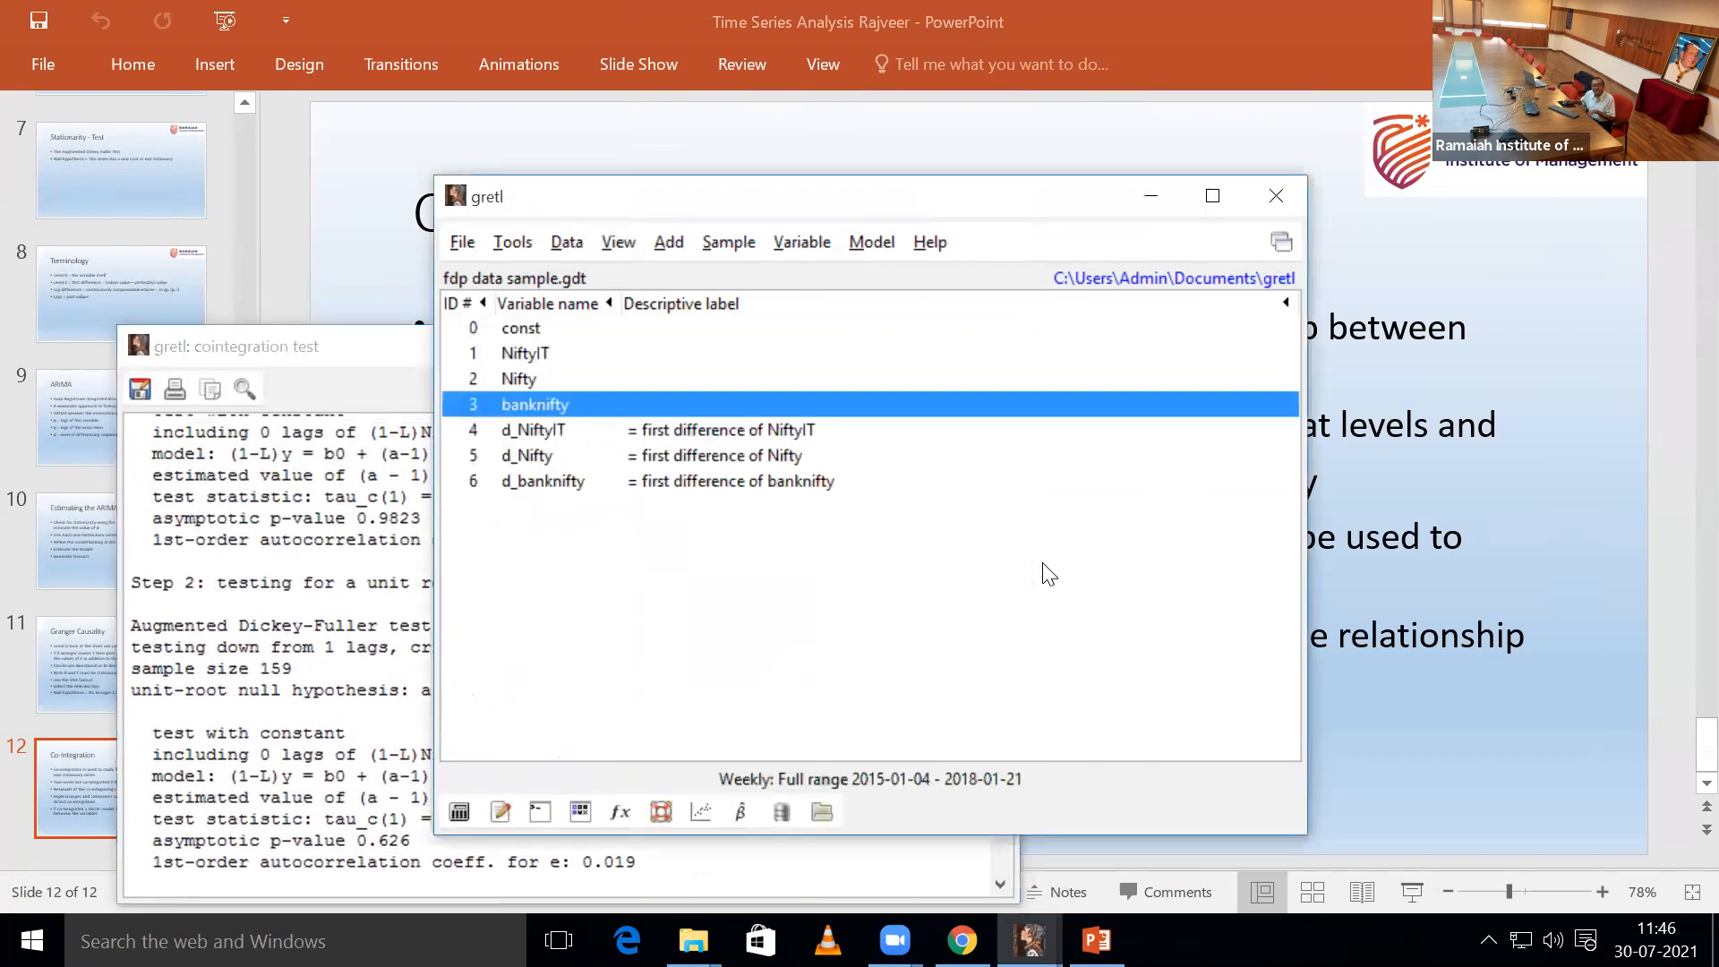
click(387, 349)
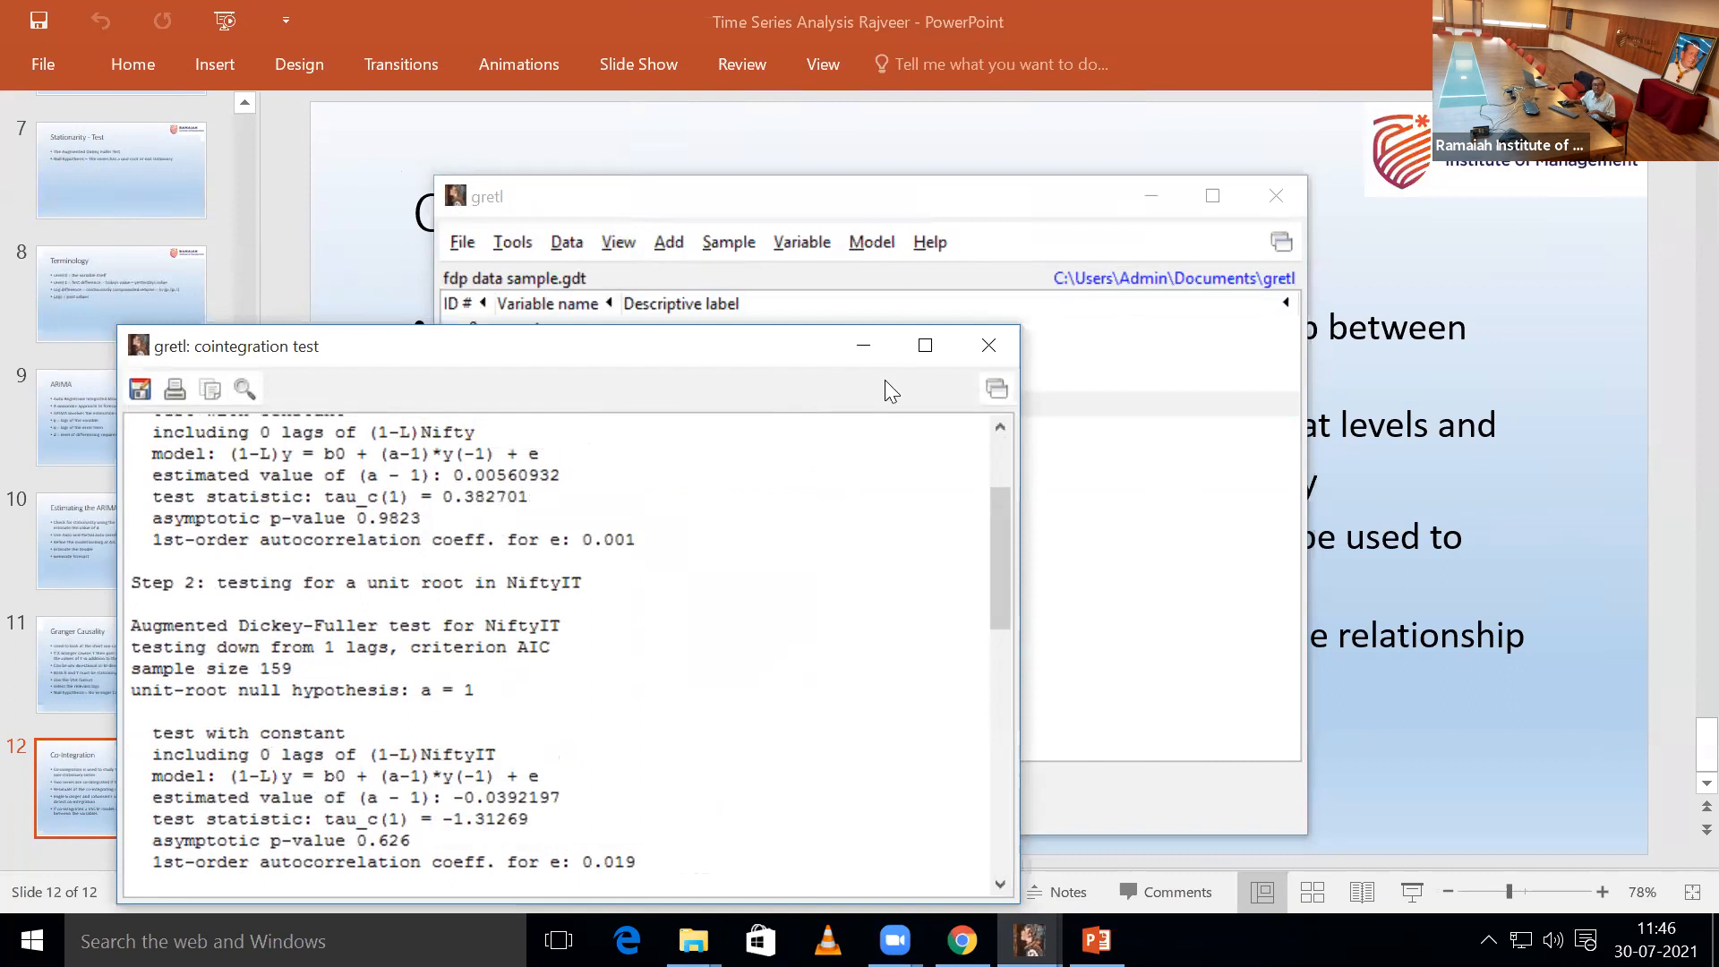
click(925, 345)
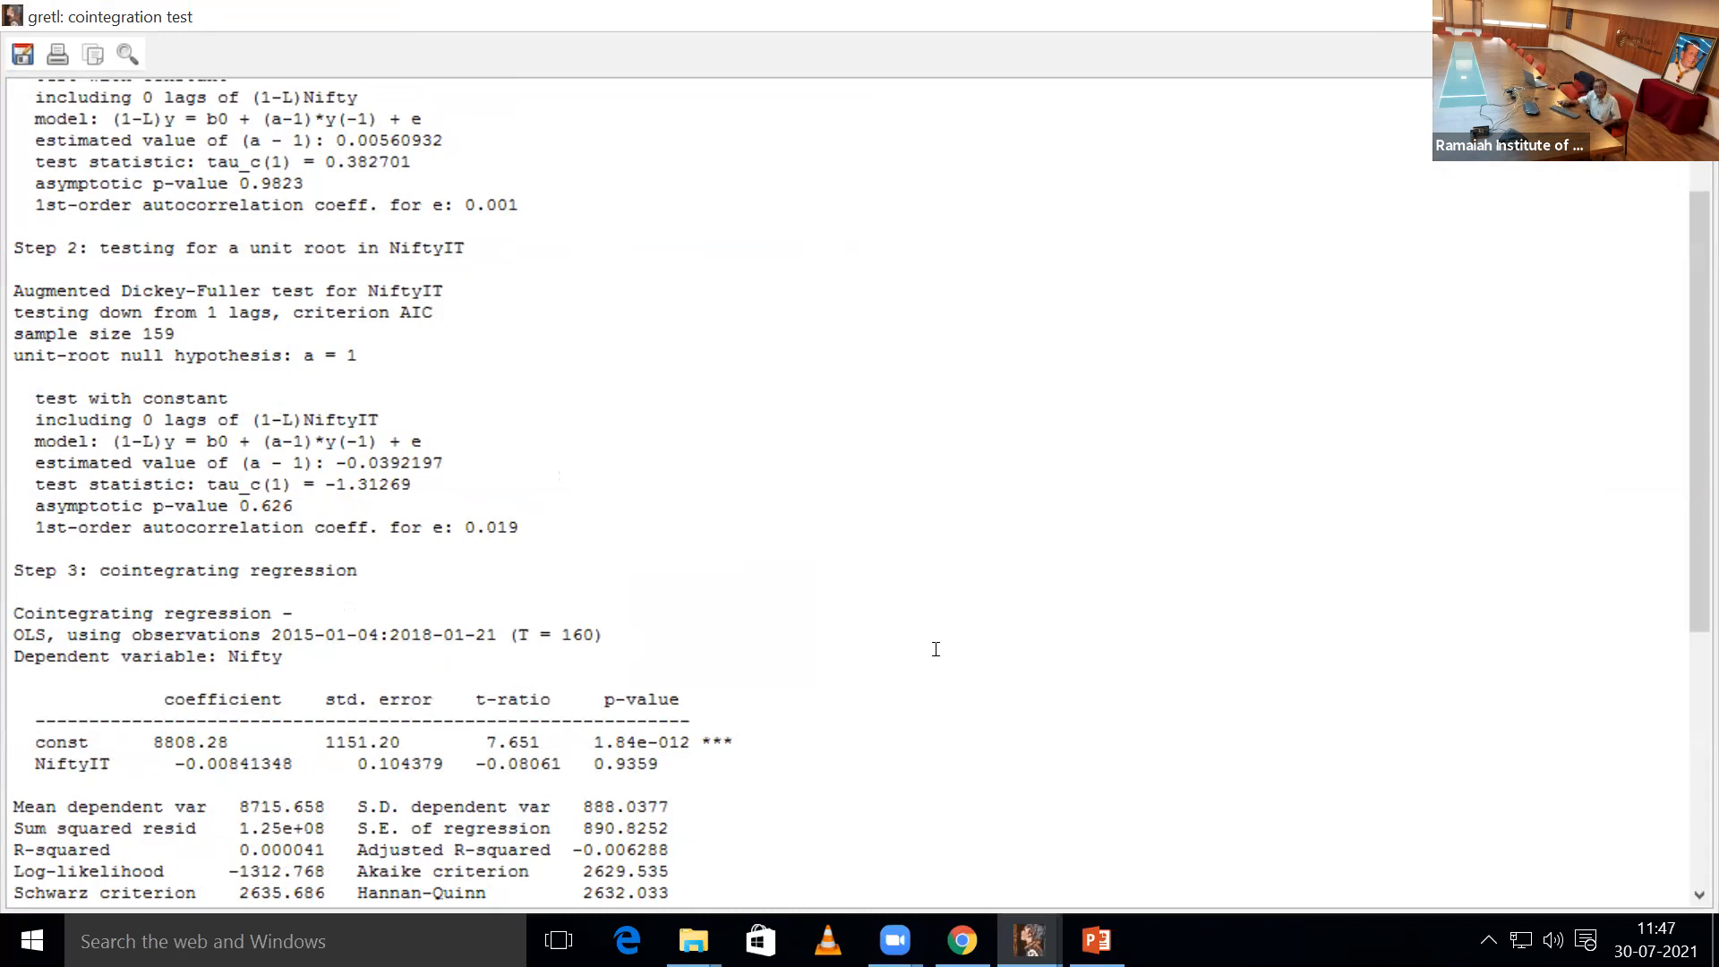
scroll(936, 649, down, 6)
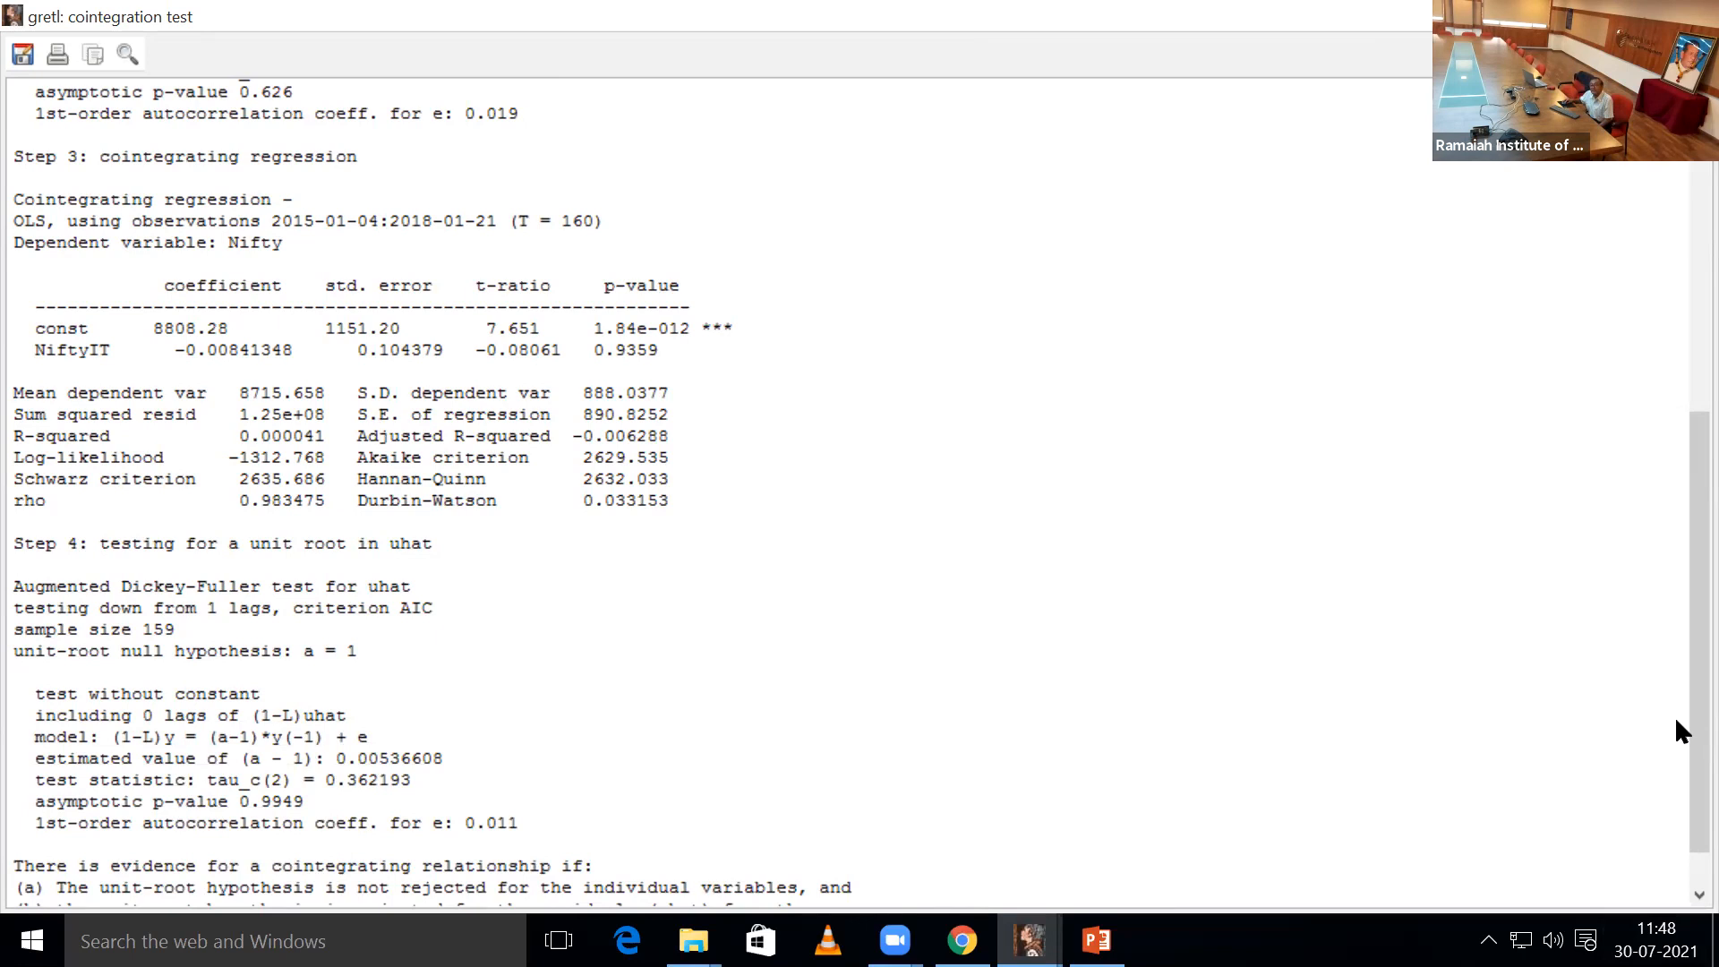
scroll(1674, 432, up, 1)
scroll(1676, 437, up, 6)
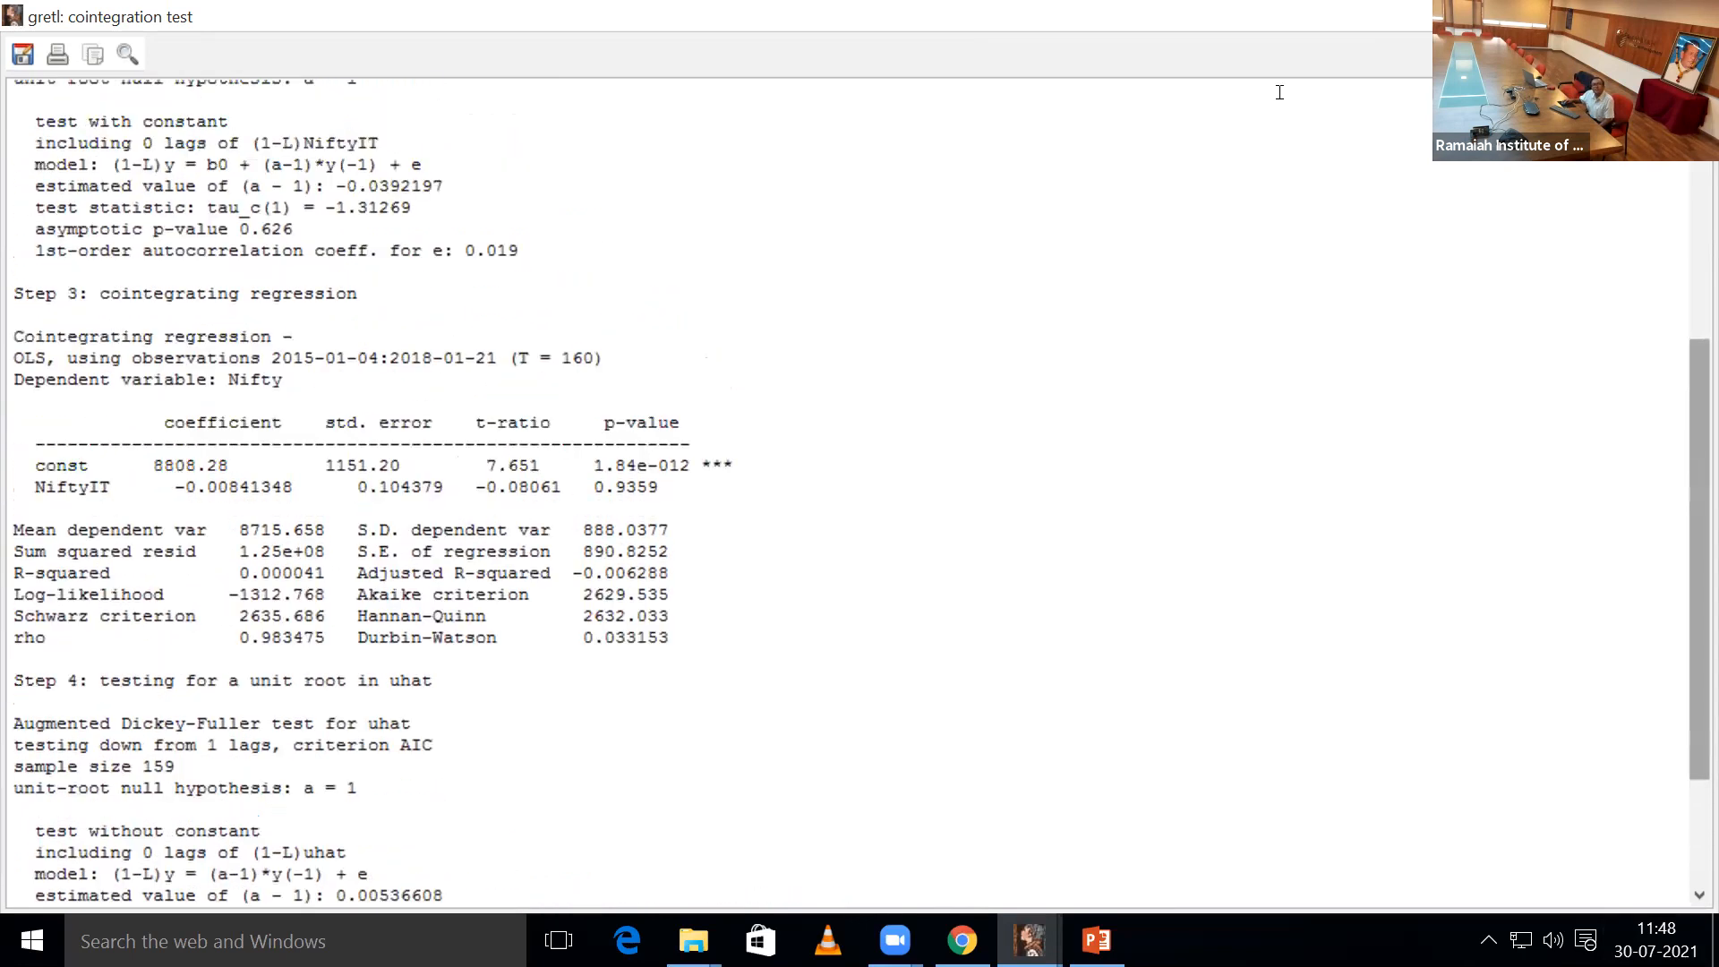
scroll(1280, 92, up, 3)
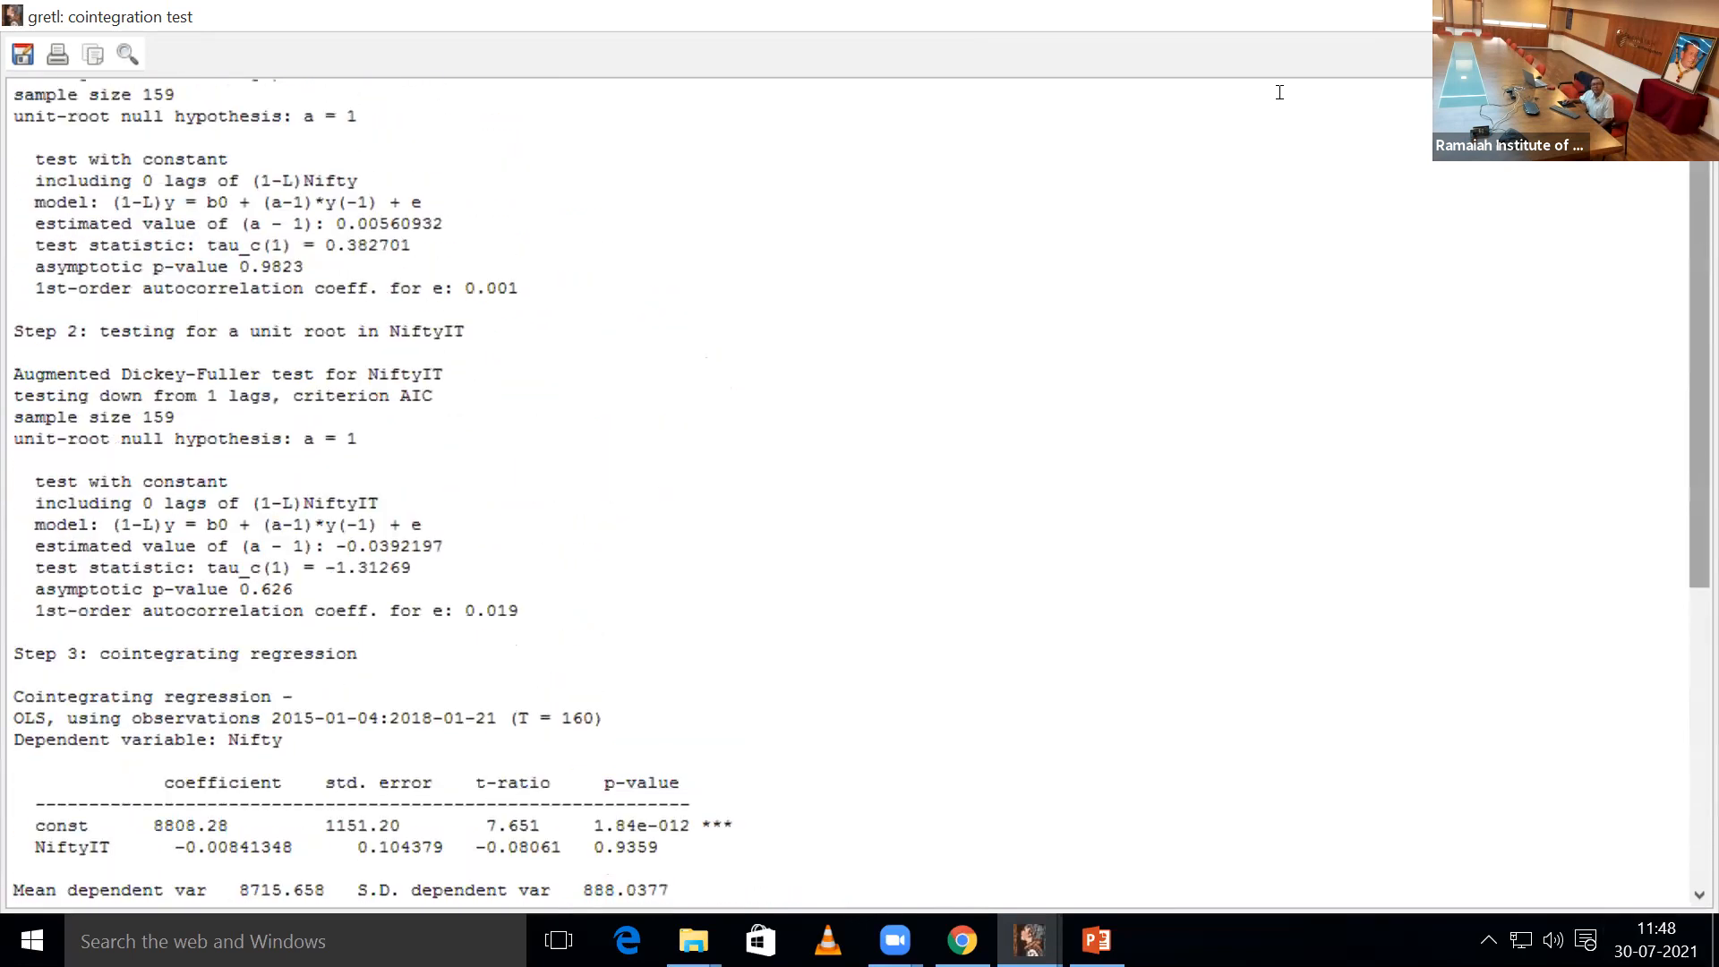
scroll(1289, 108, up, 1)
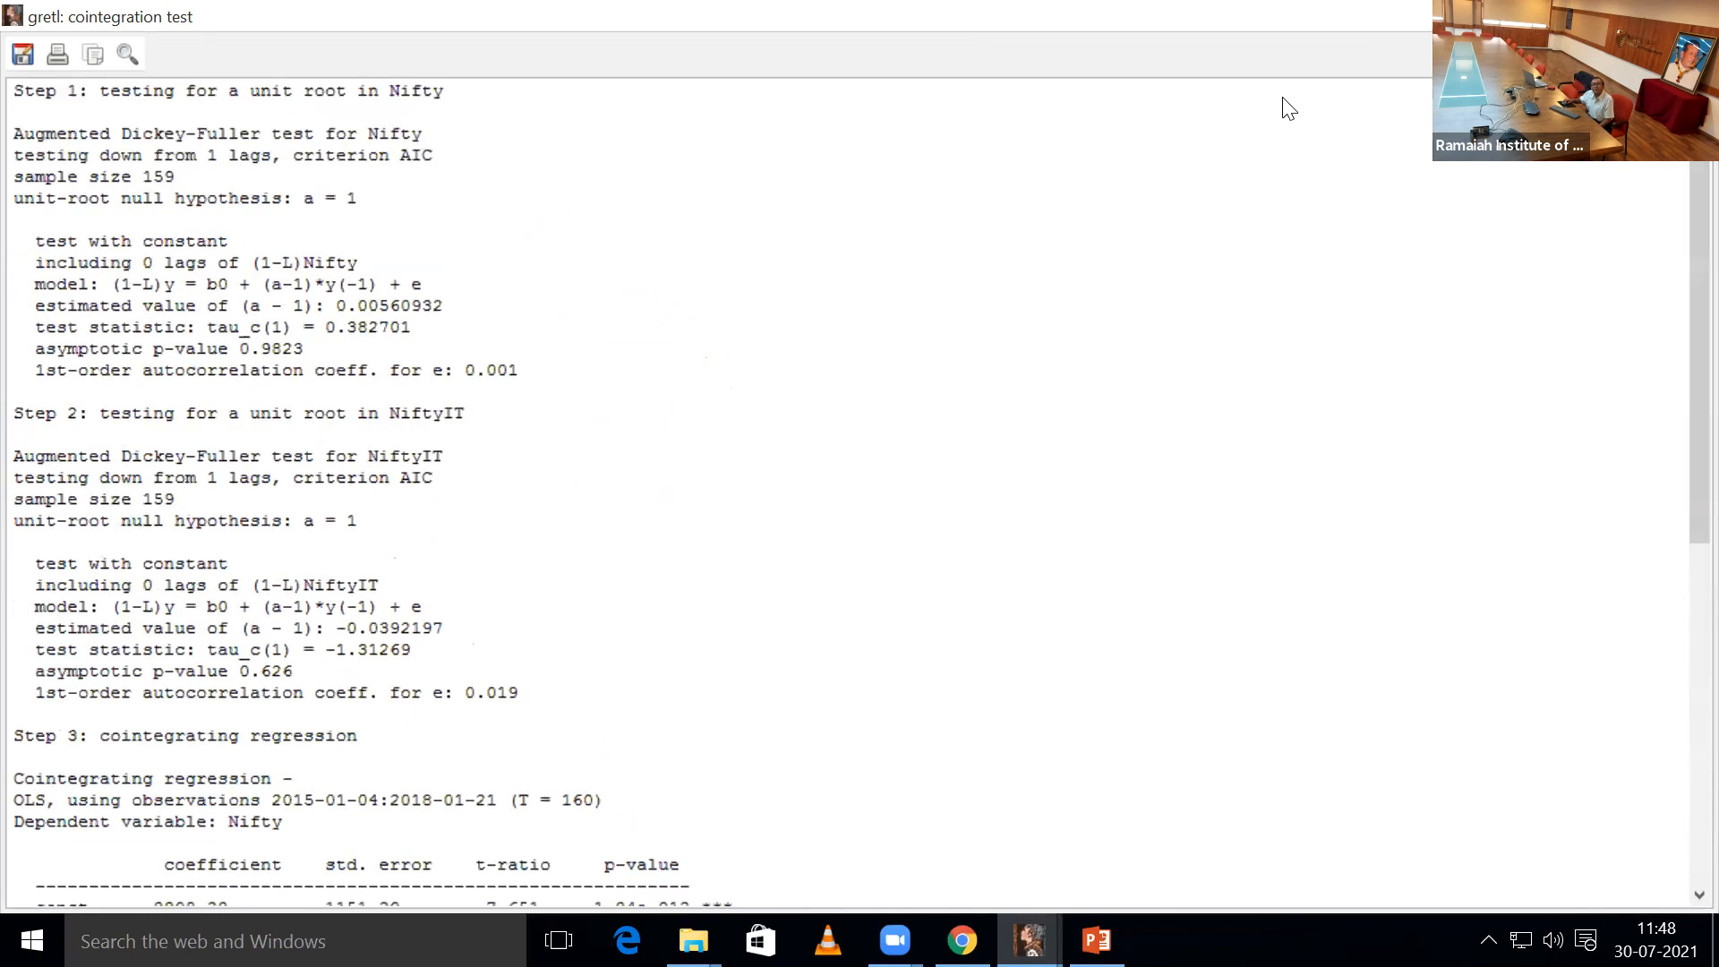
click(1357, 192)
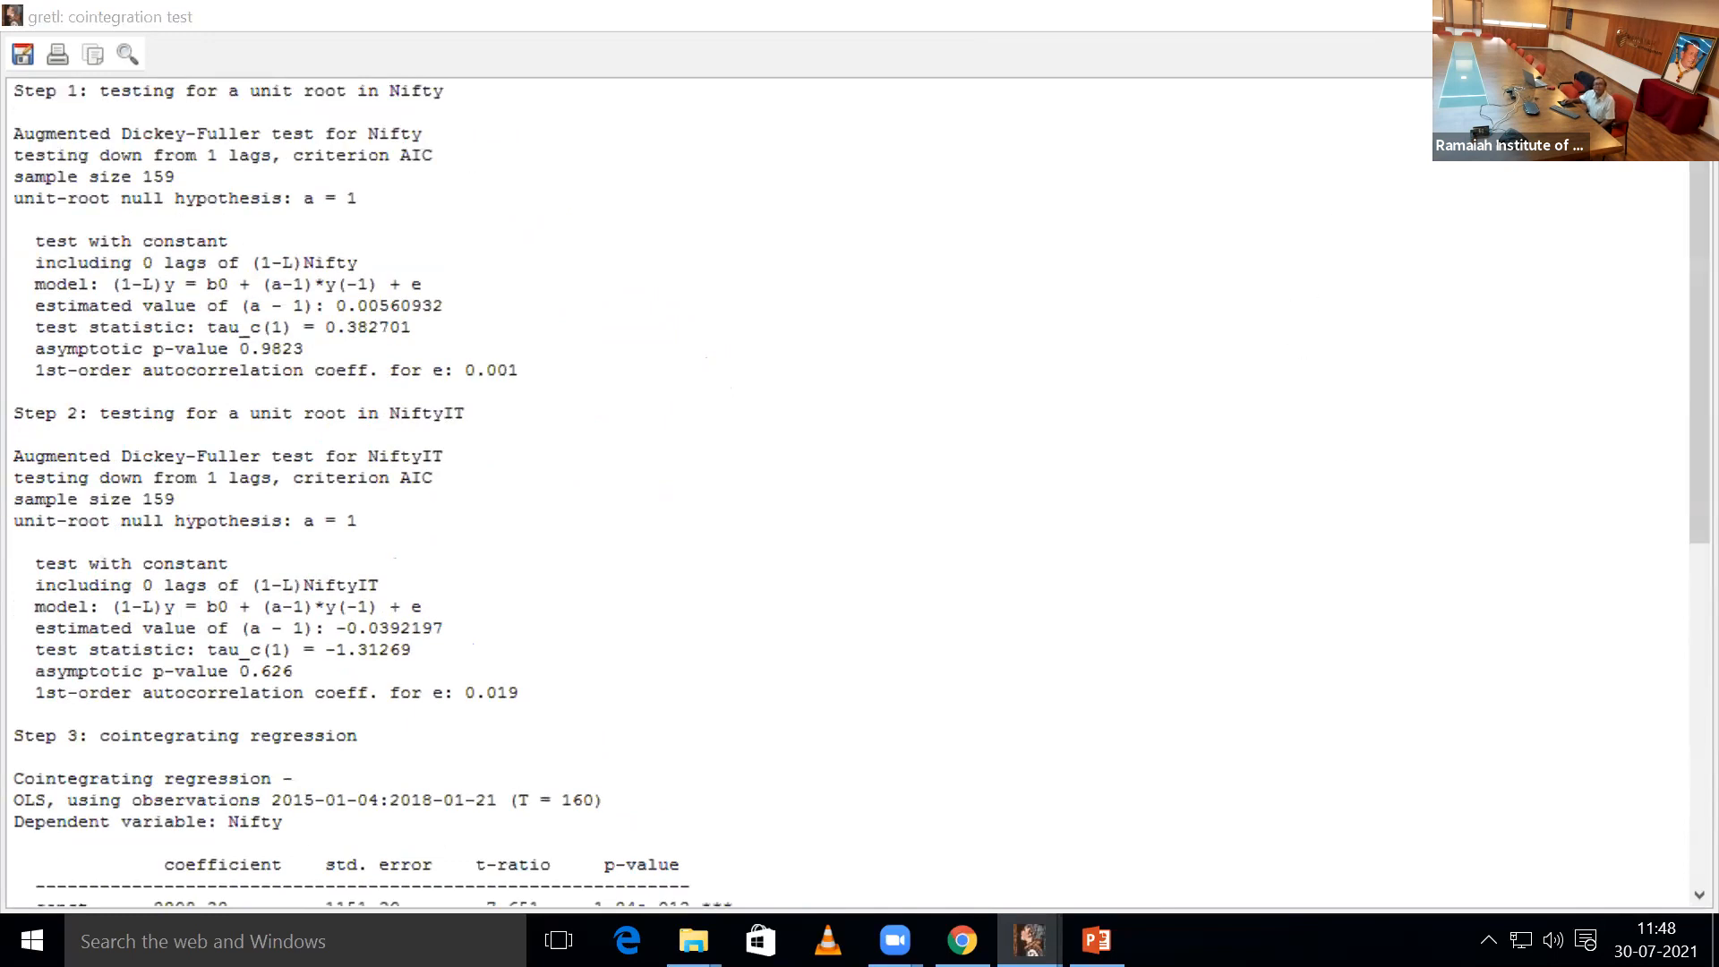
click(1690, 16)
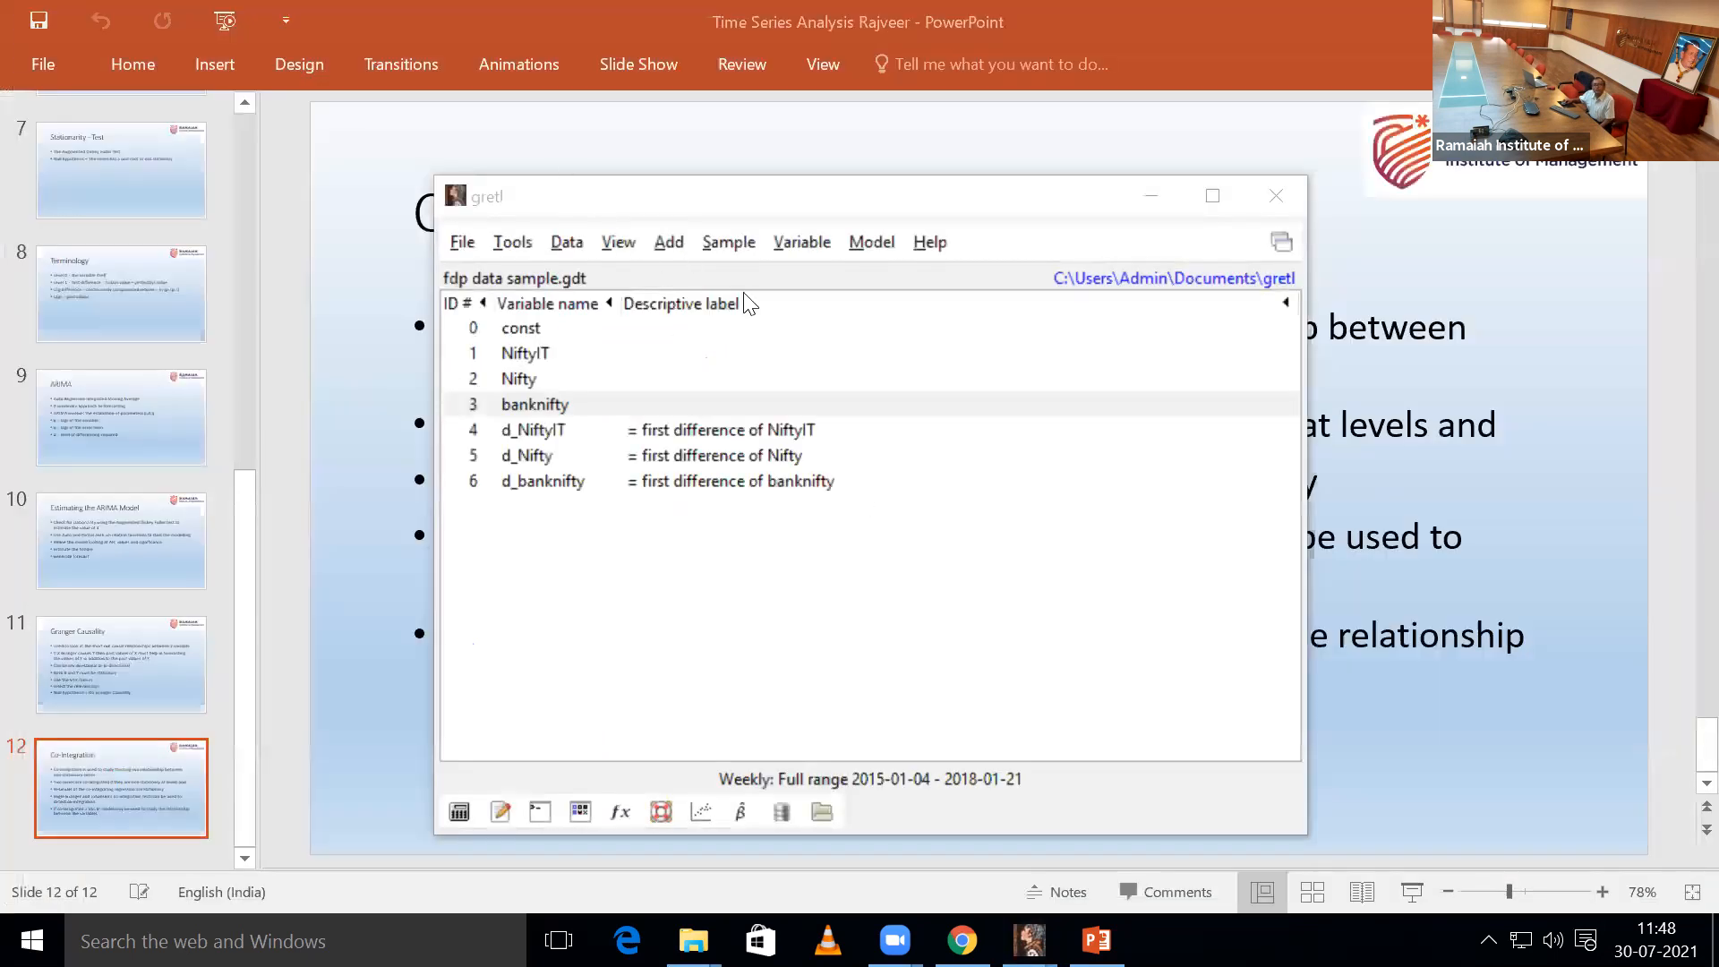
click(873, 241)
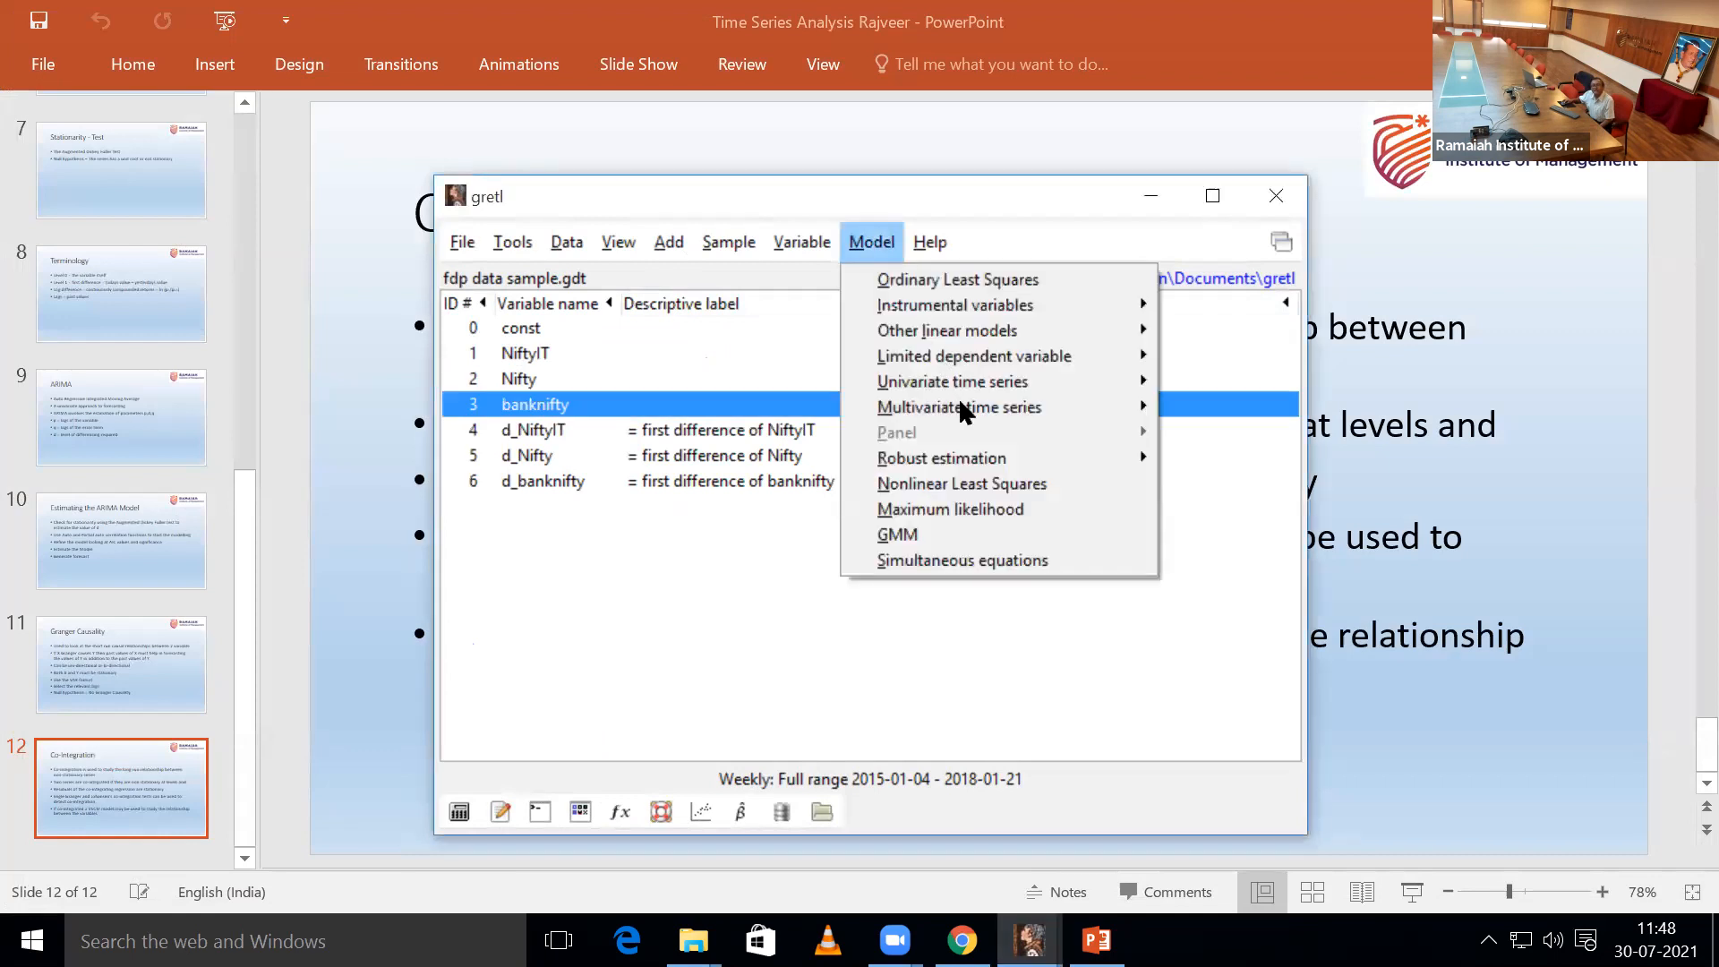
mouse_move(961, 410)
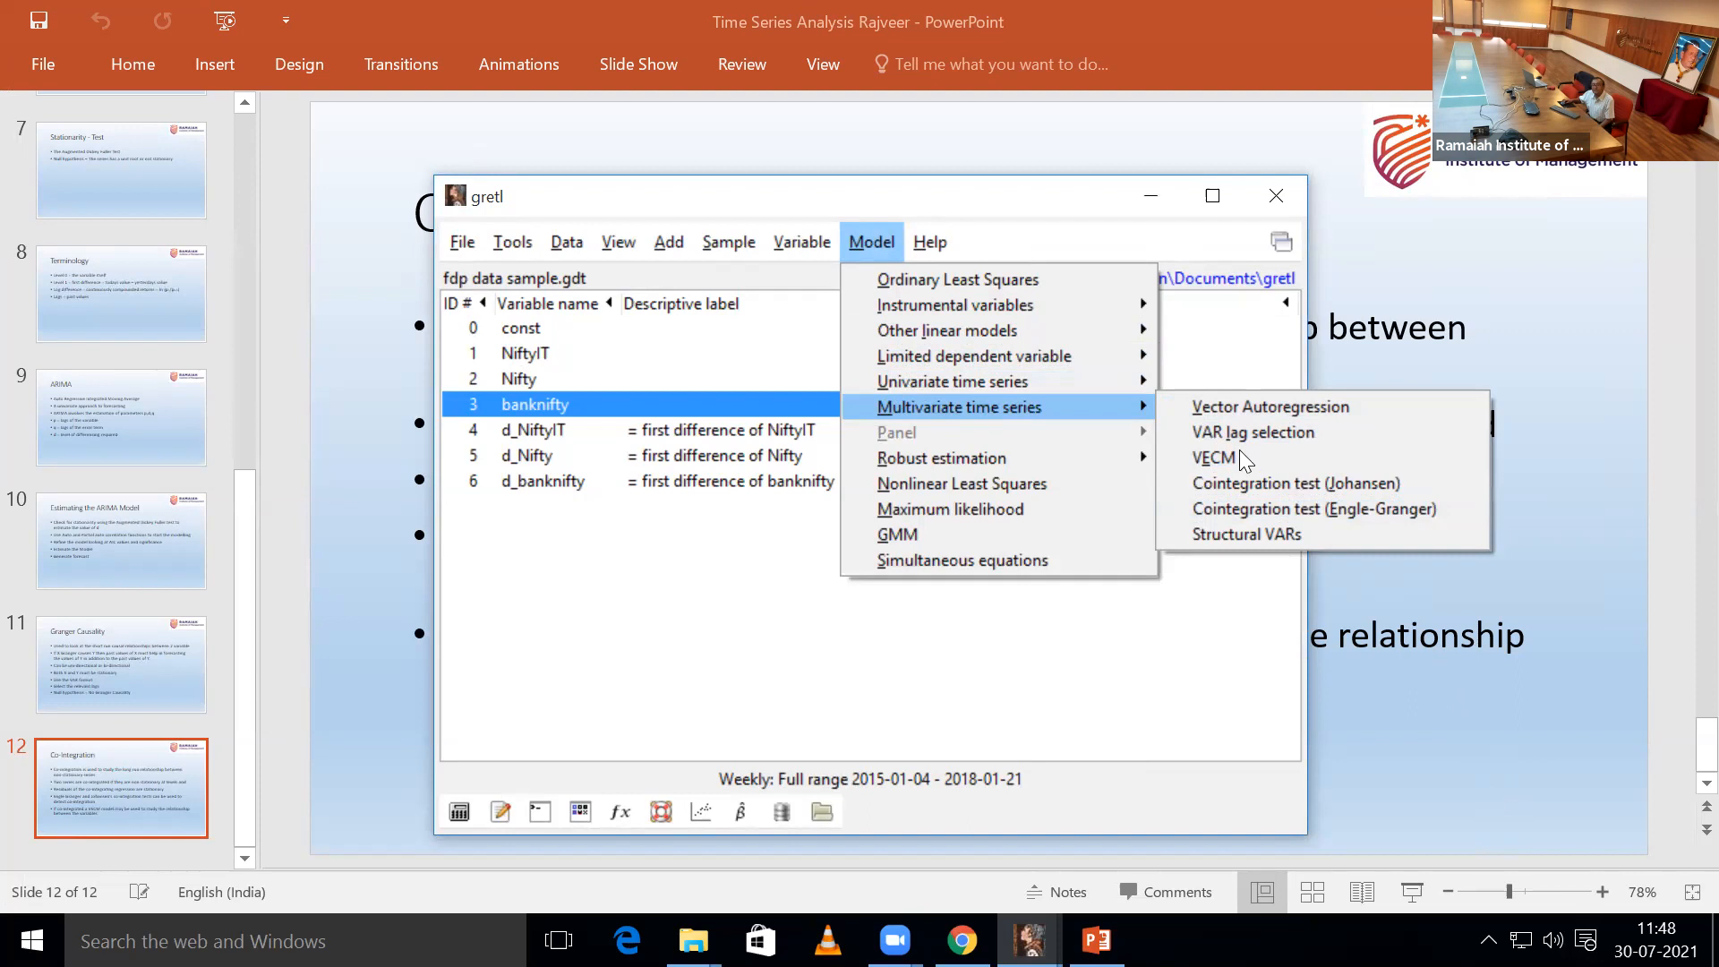
click(1247, 358)
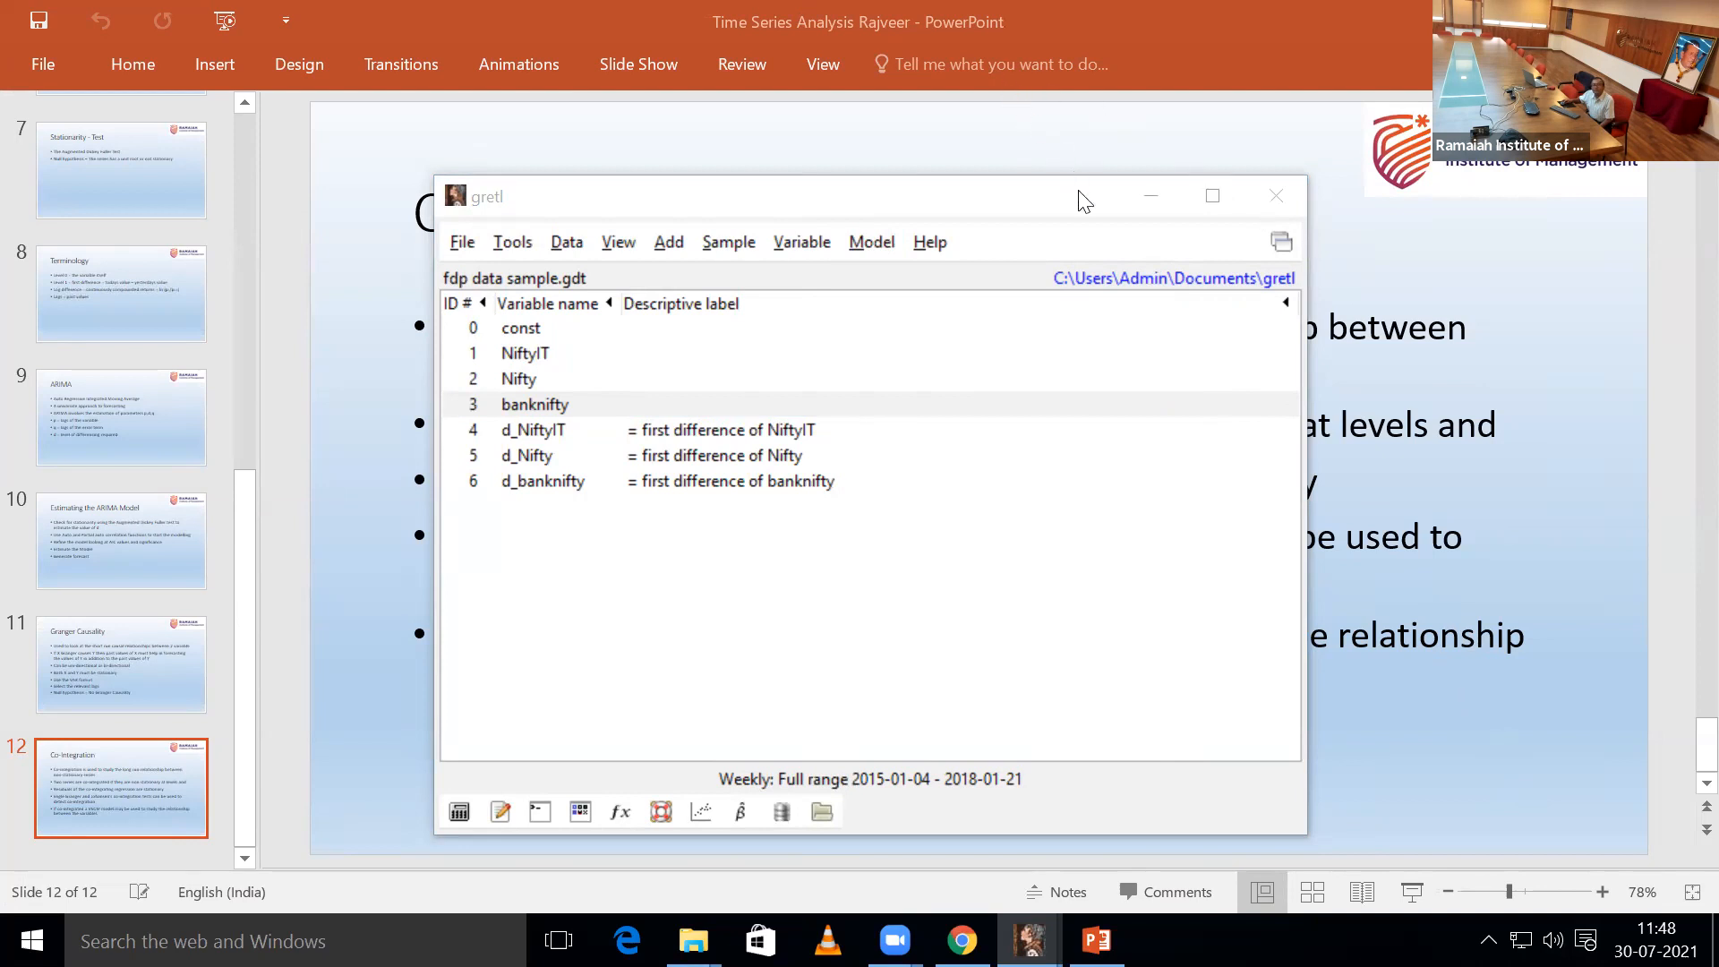
- Run the Engle-Granger cointegration test on Nifty and banknifty, testing down from maximum lag order 1 by AIC, with constant
click(811, 242)
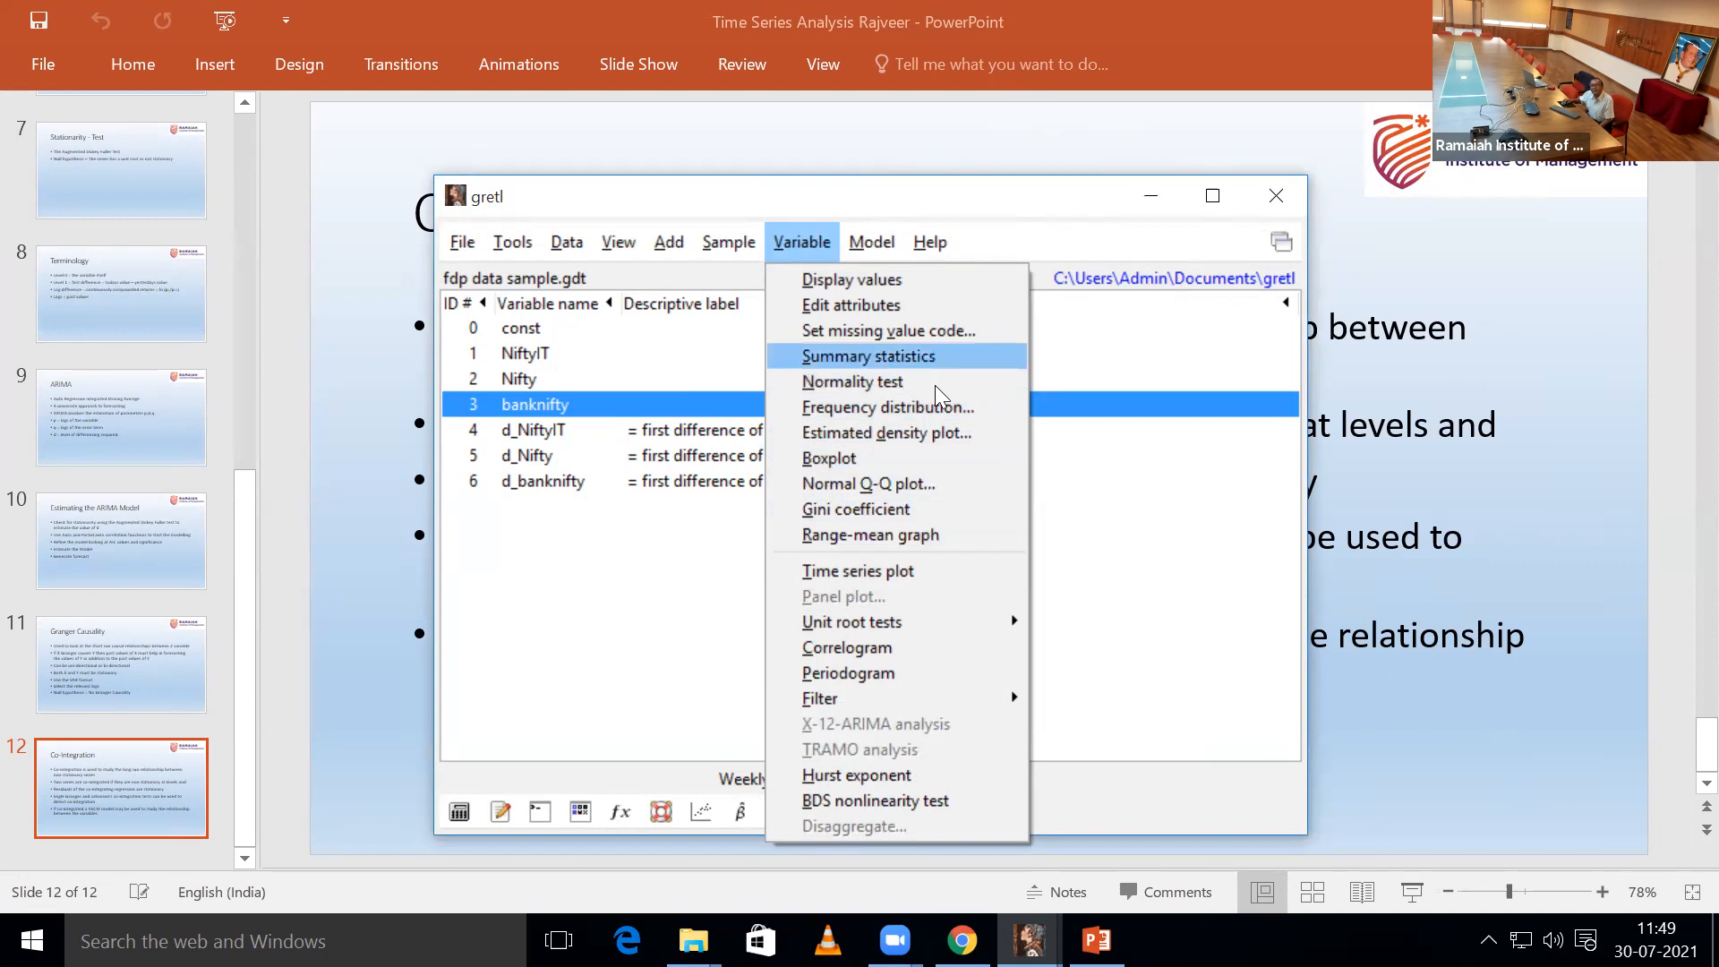
mouse_move(873, 243)
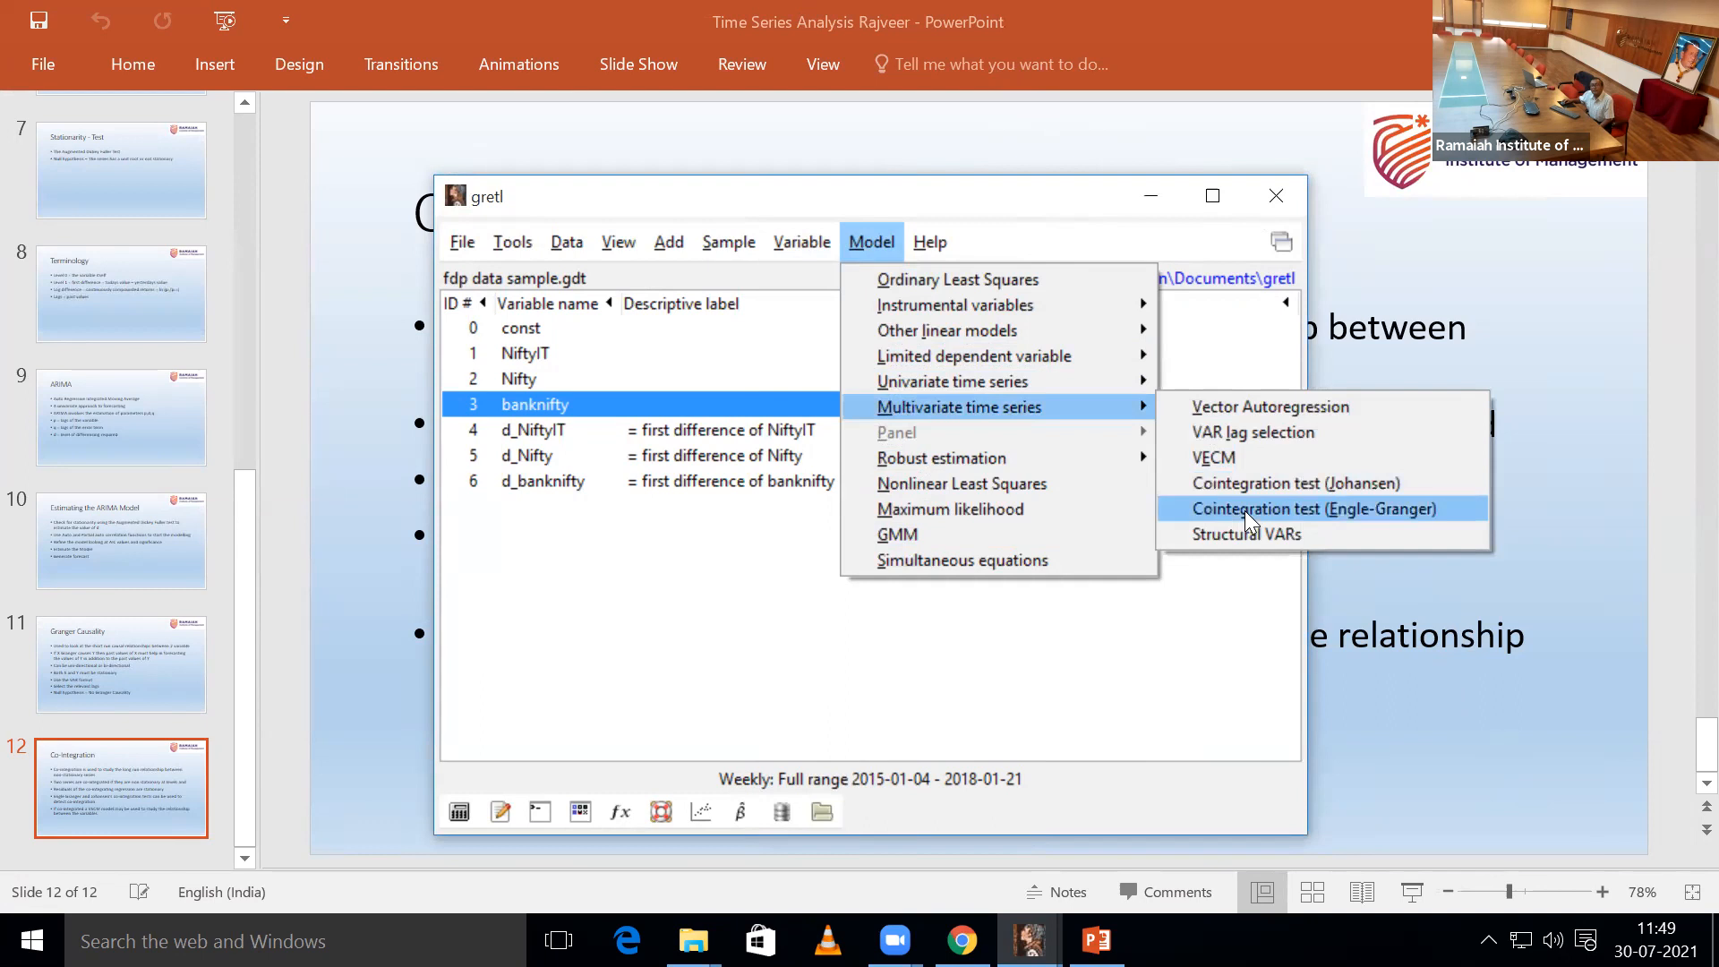
click(1252, 508)
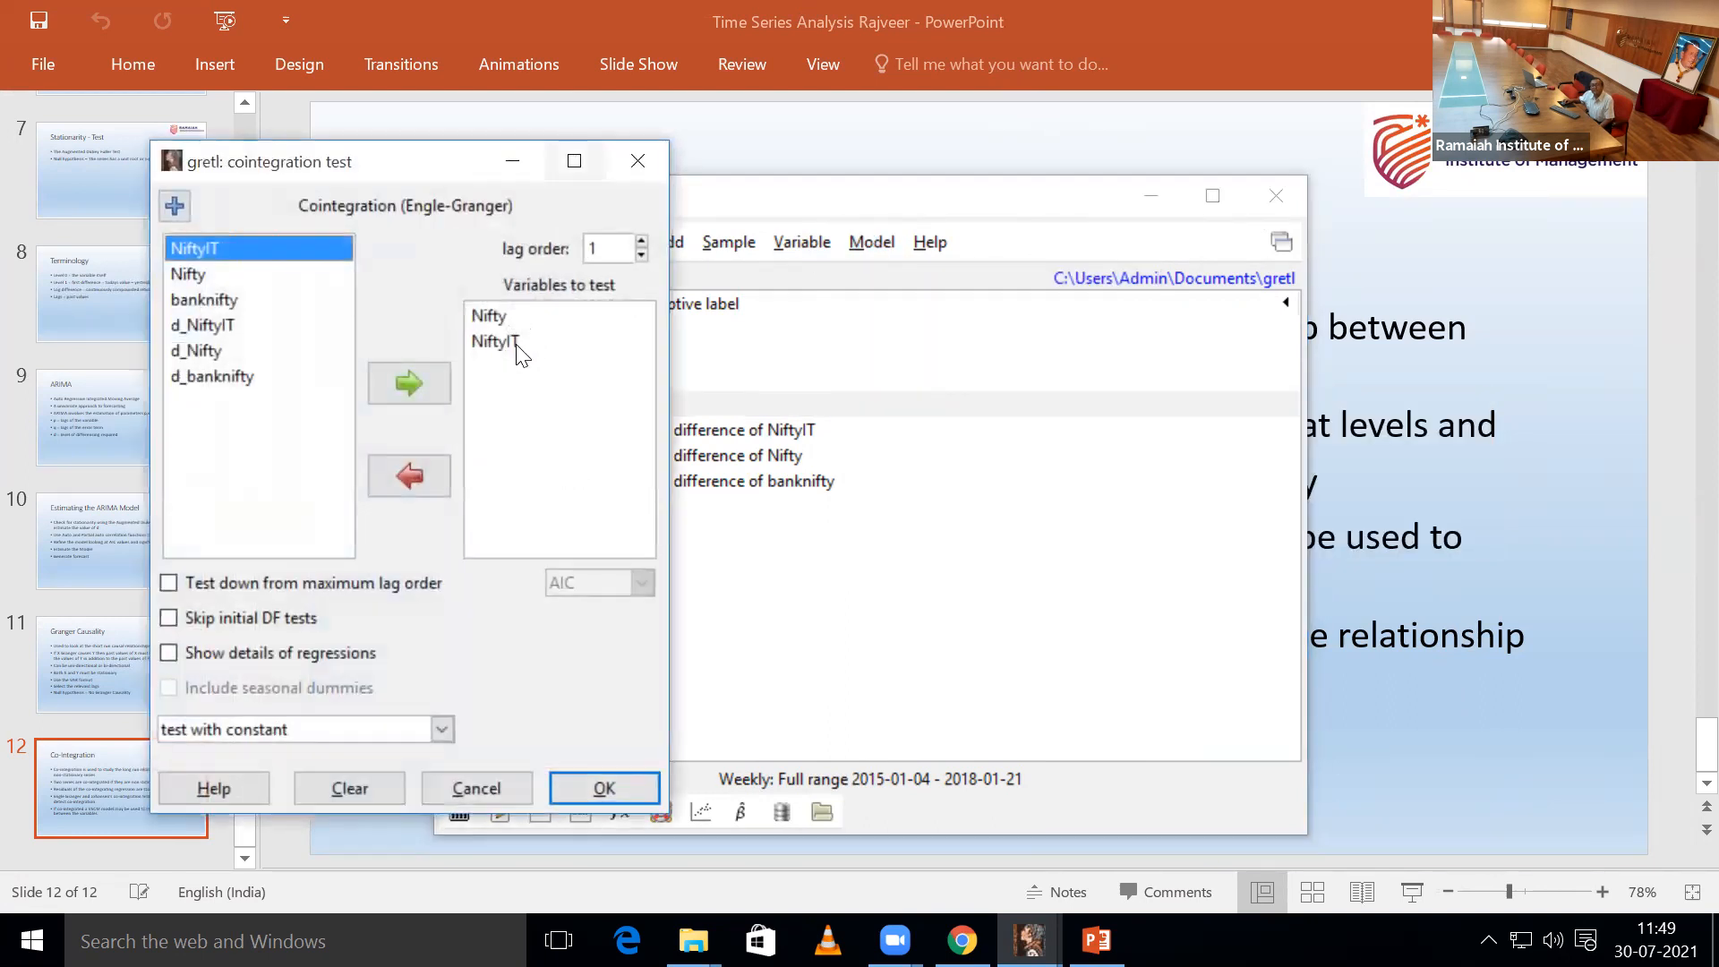
click(441, 480)
click(431, 479)
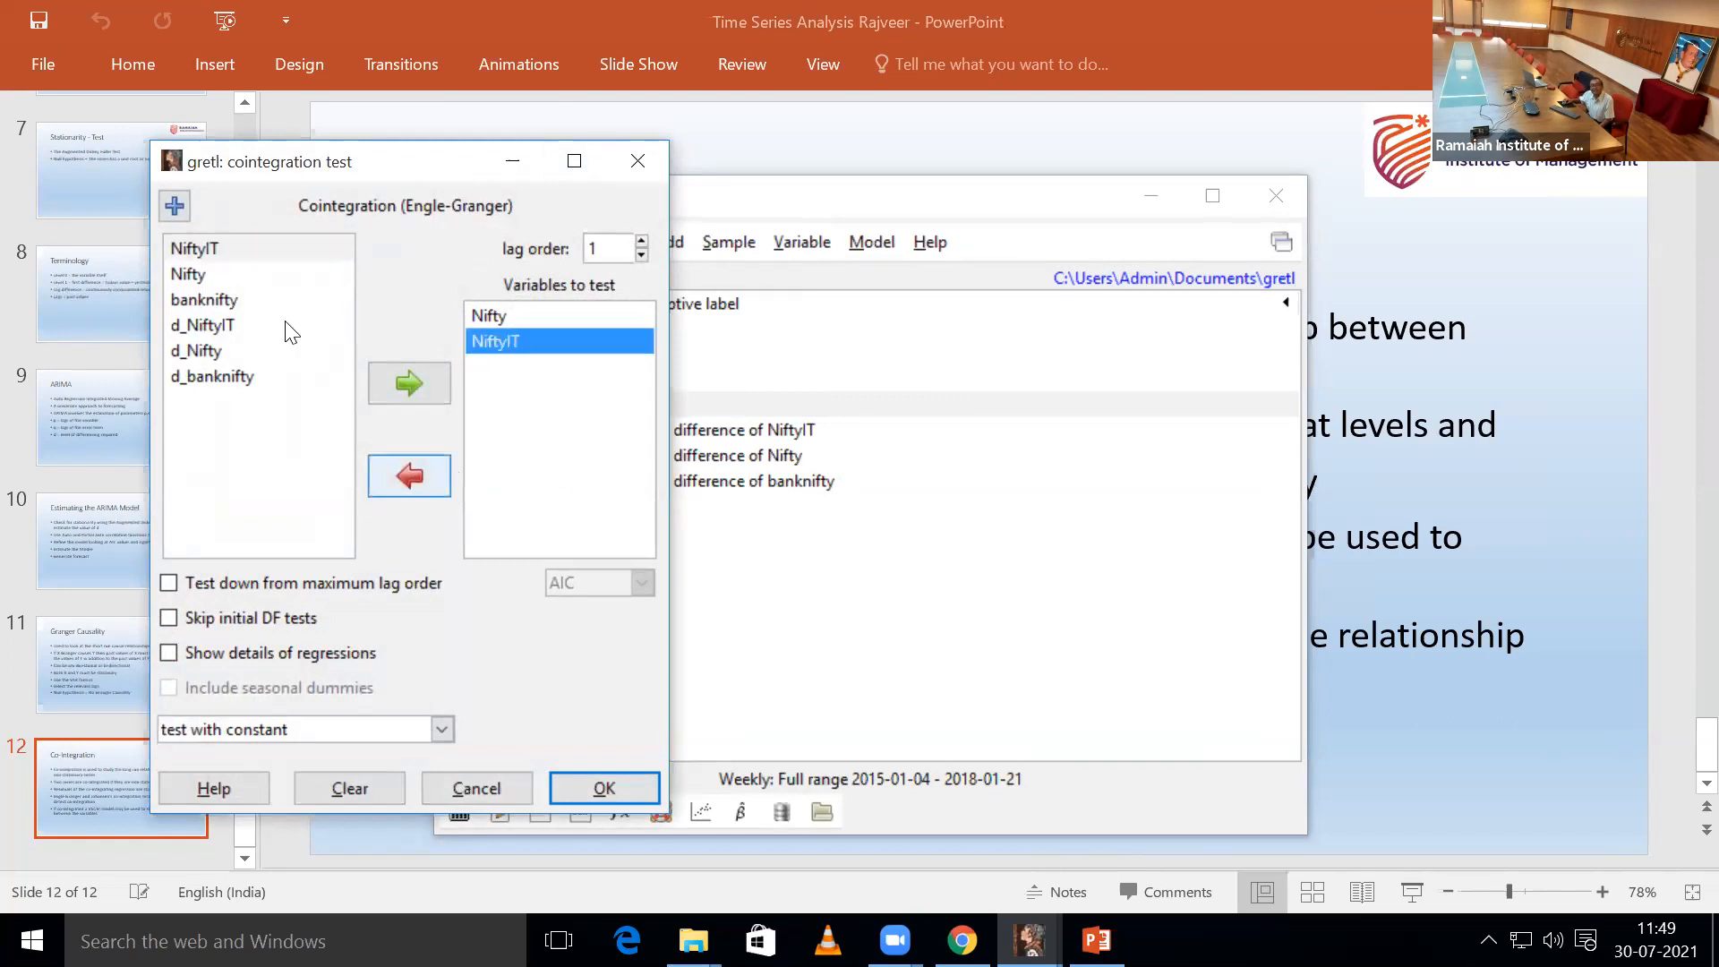
click(204, 300)
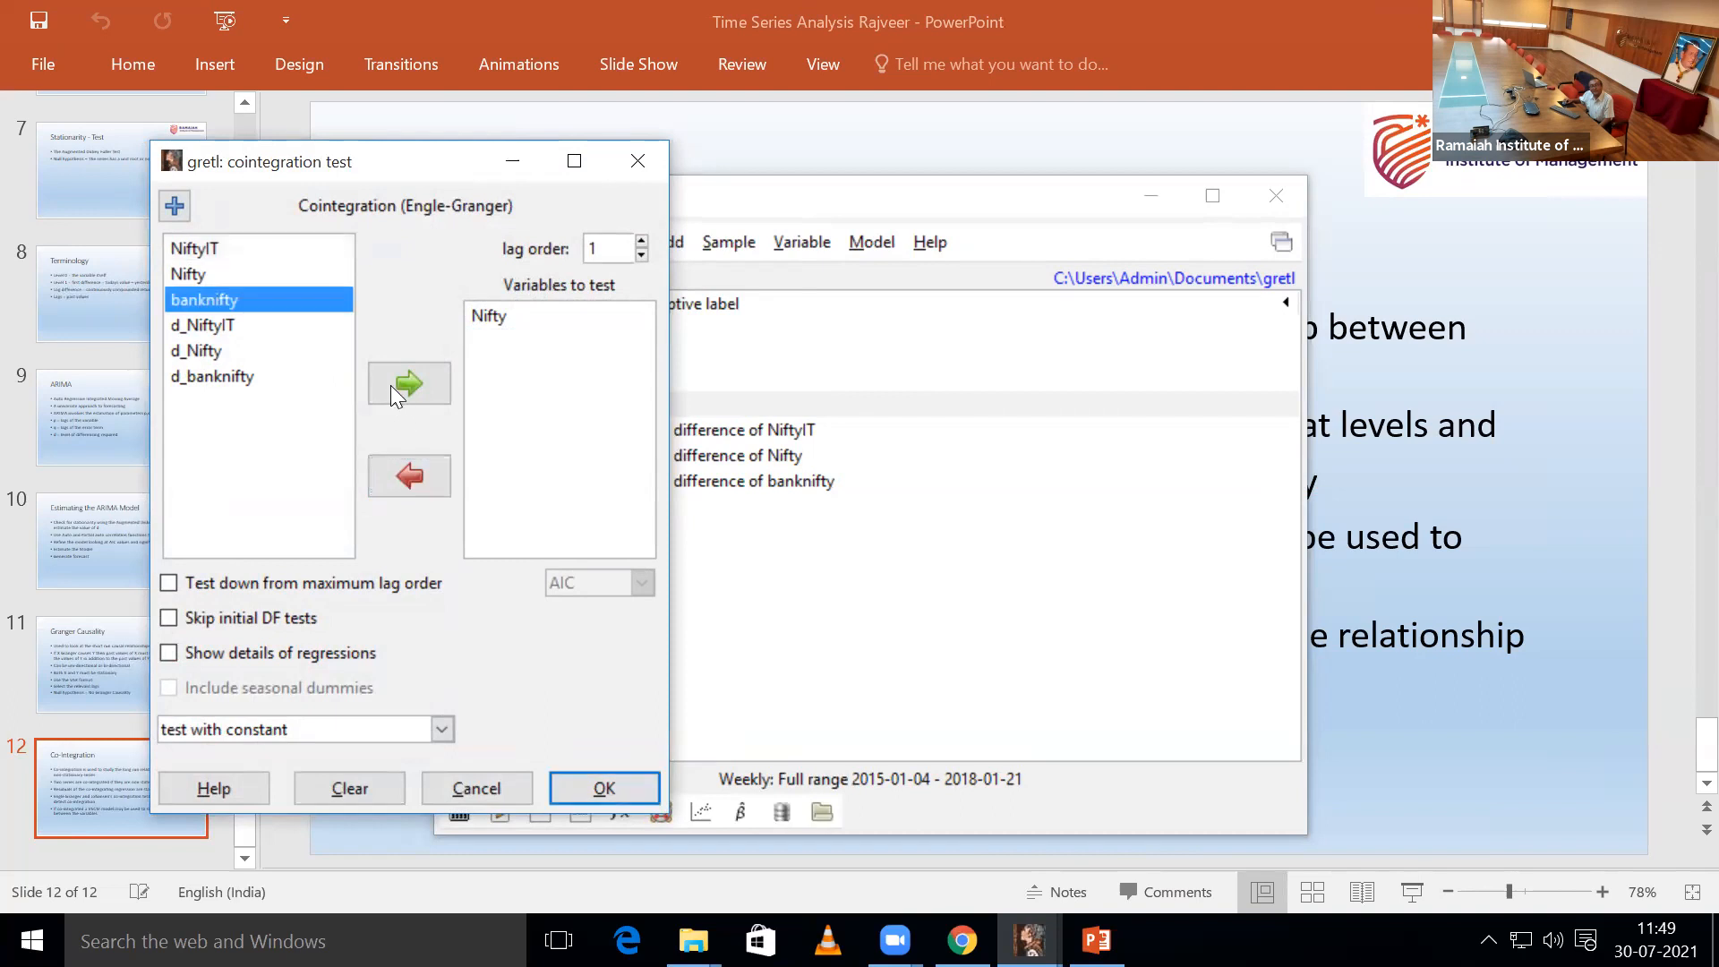
click(409, 384)
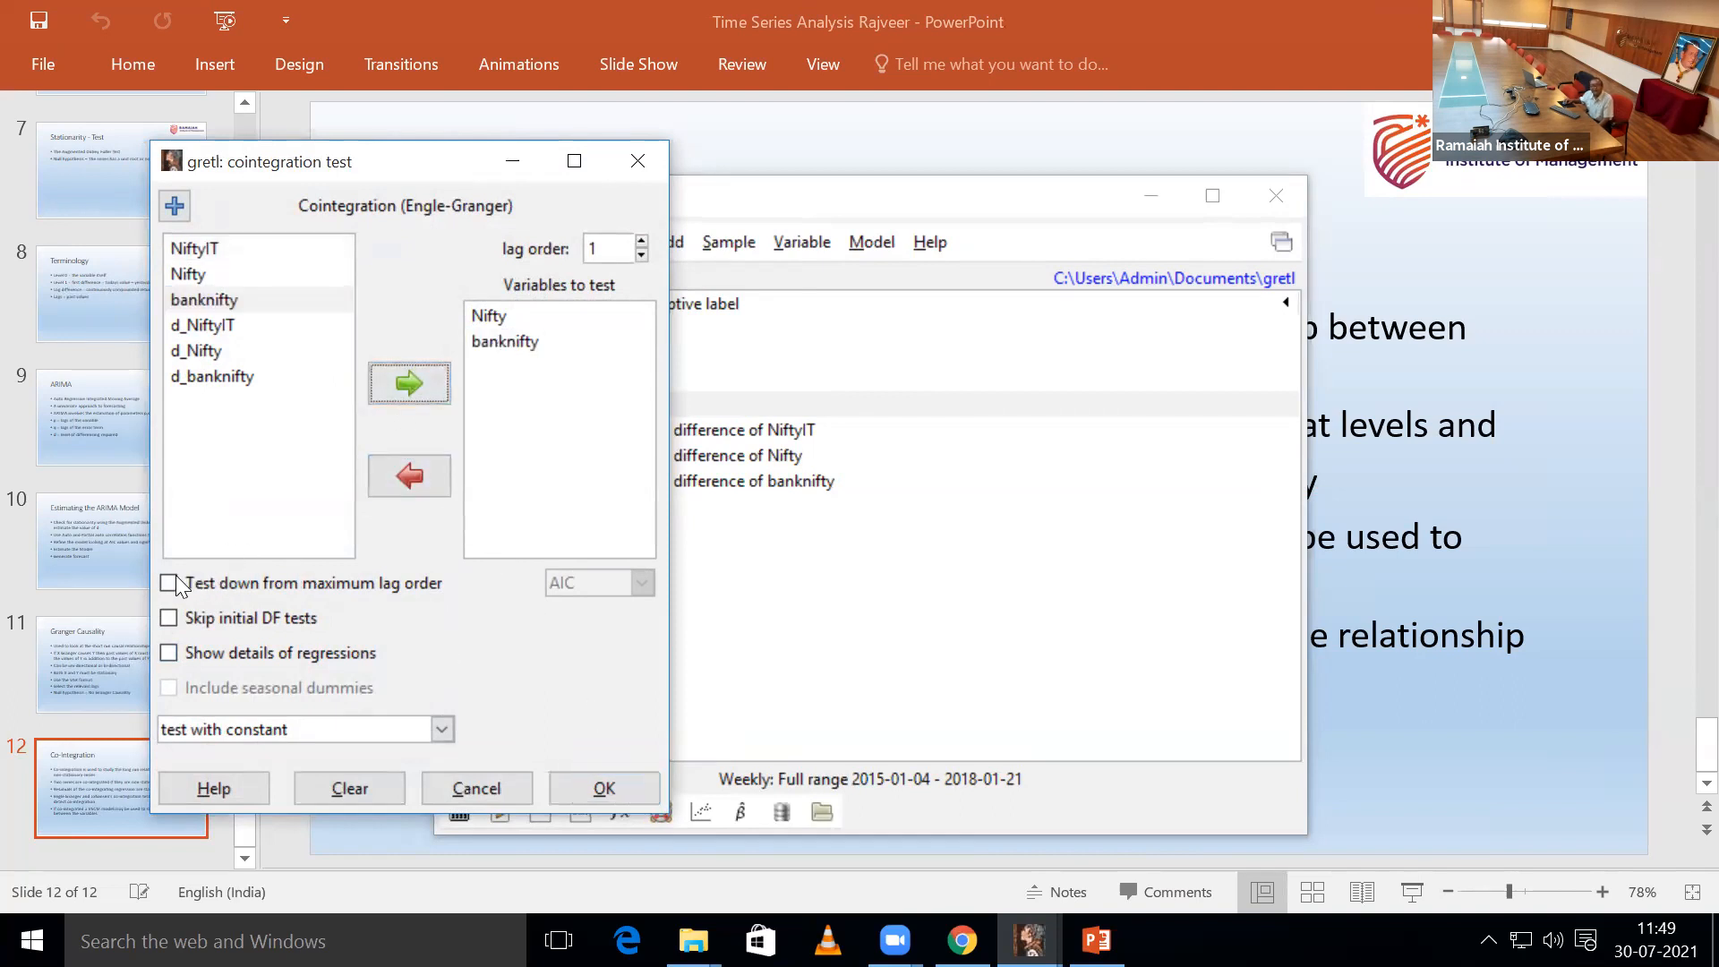
click(305, 584)
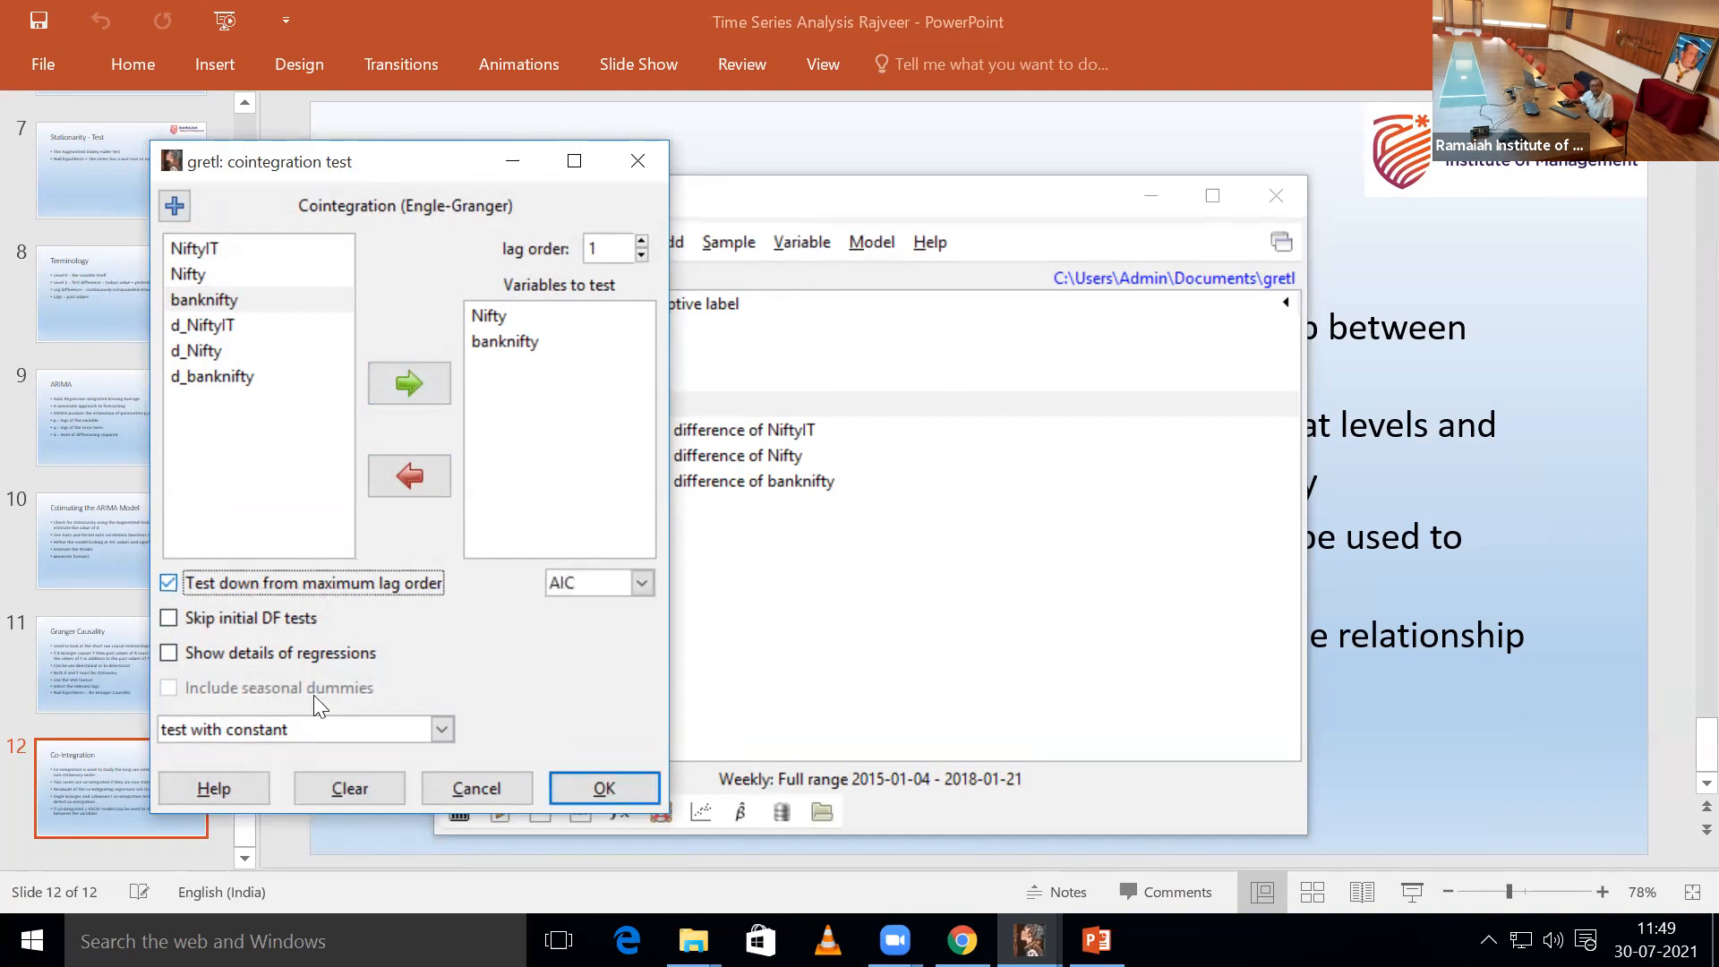
click(593, 790)
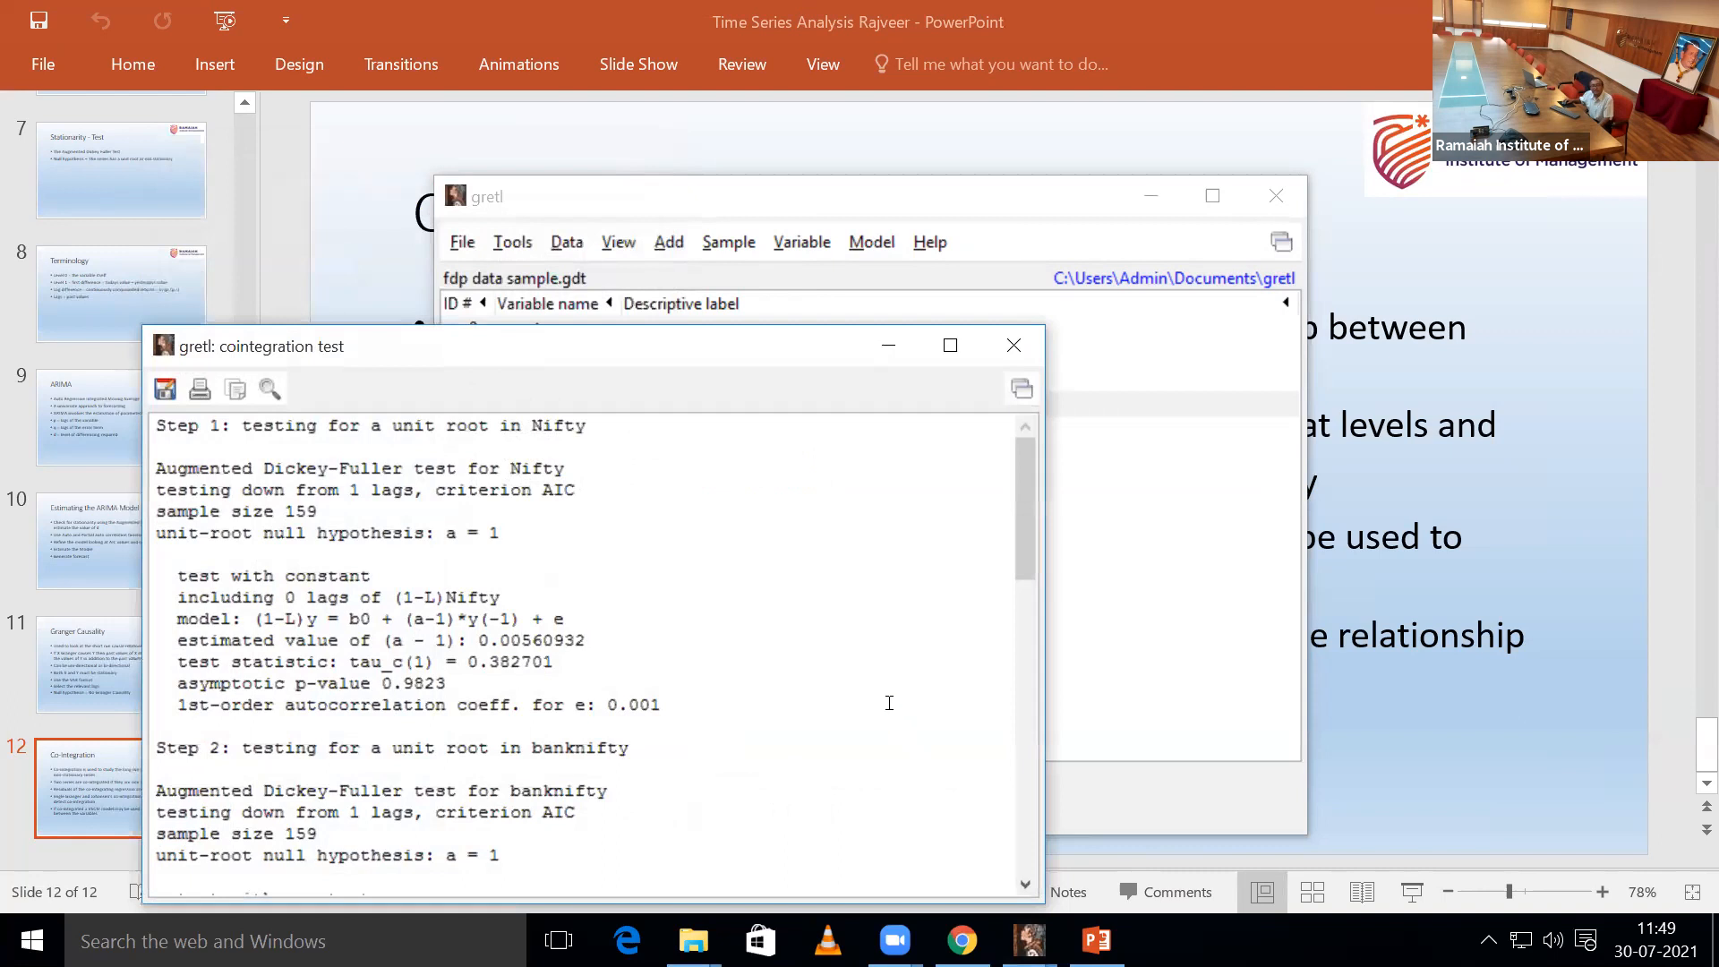
- Enlarge the cointegration test output, examine its unit-root tests and cointegrating regression, and highlight the asymptotic p-value for uhat
click(953, 346)
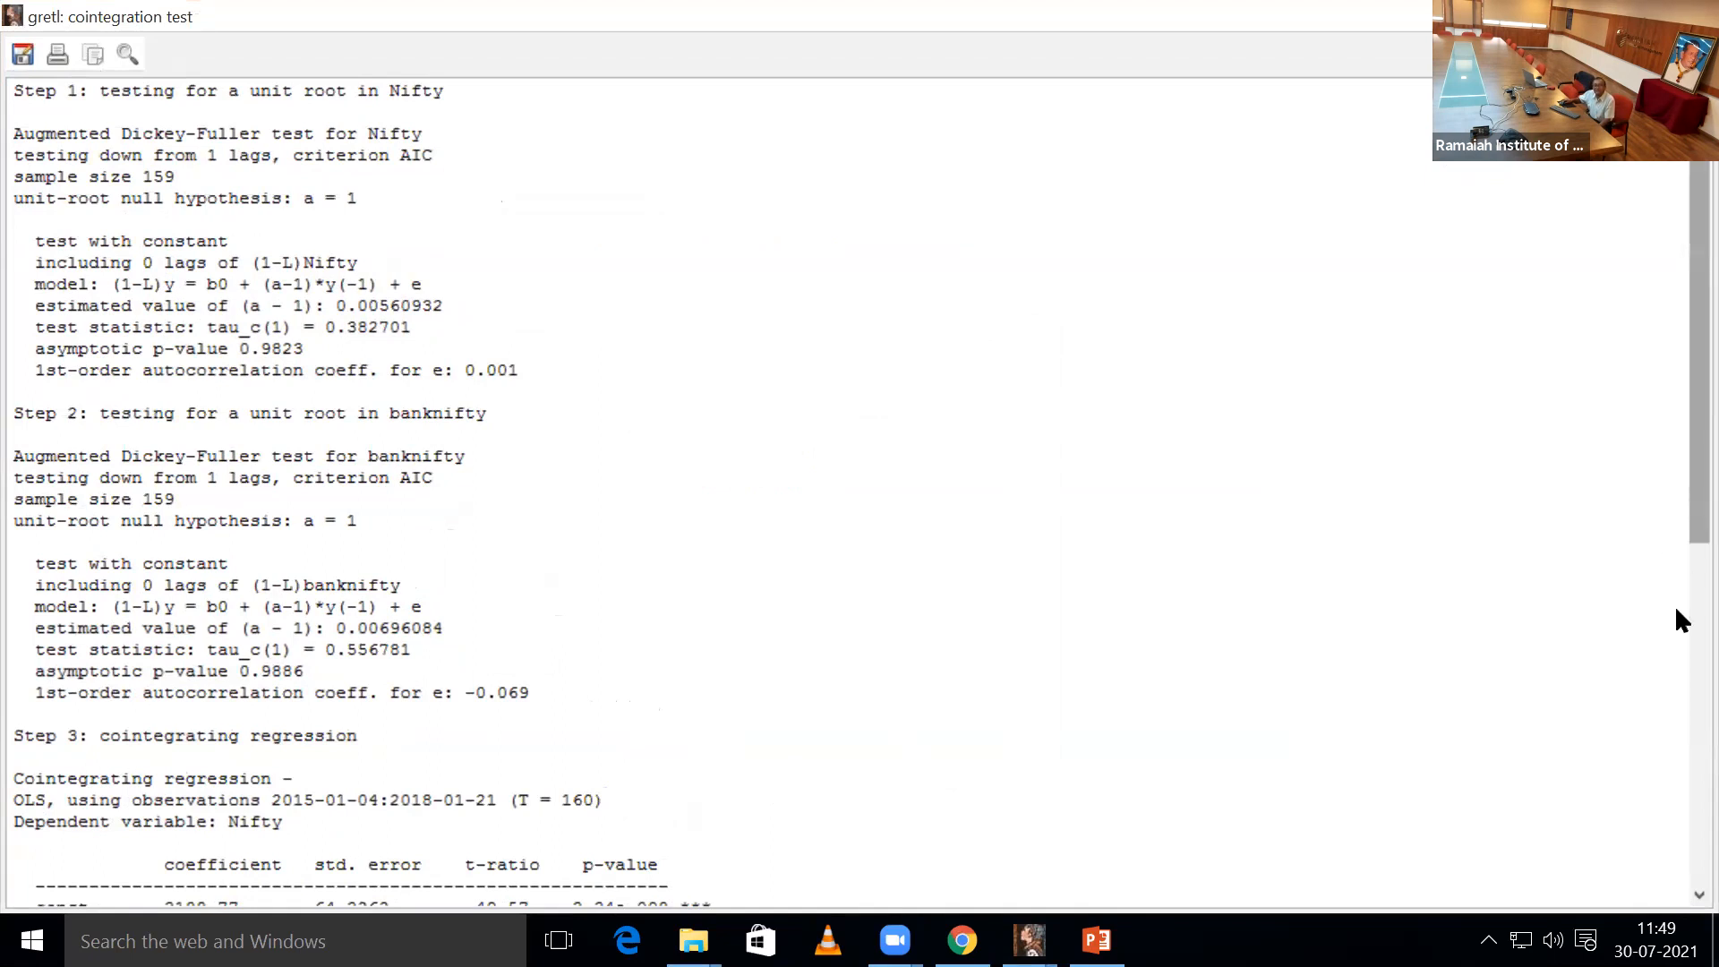
scroll(1676, 609, down, 4)
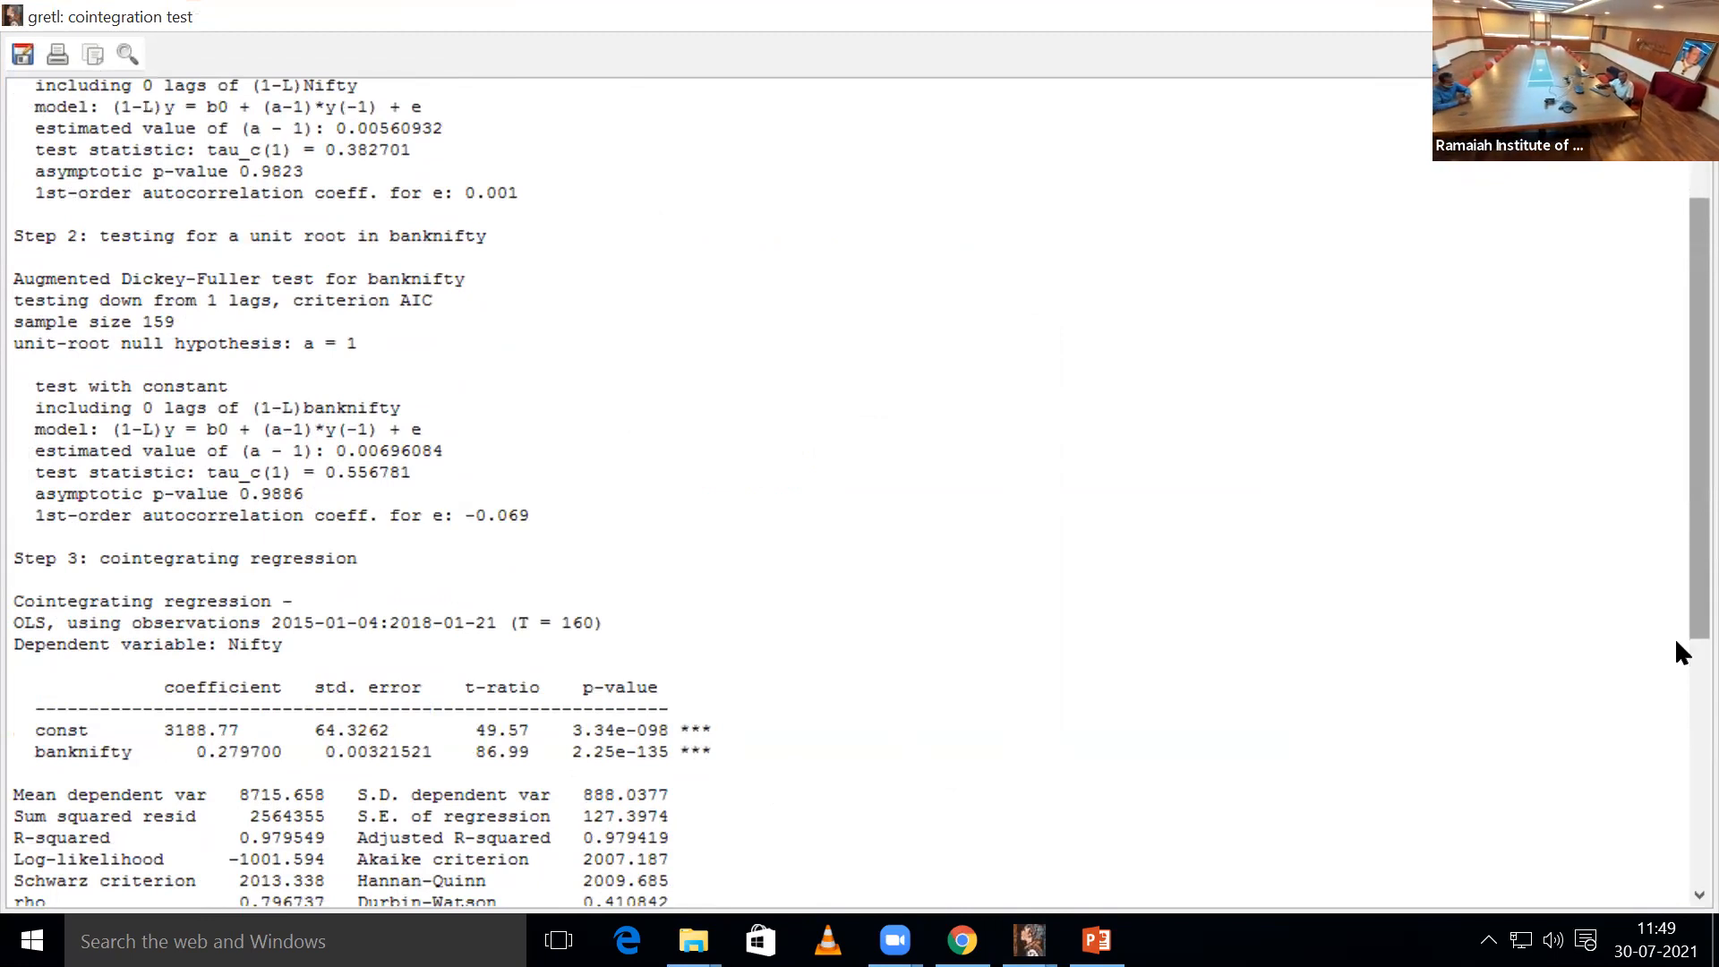
scroll(1677, 642, down, 1)
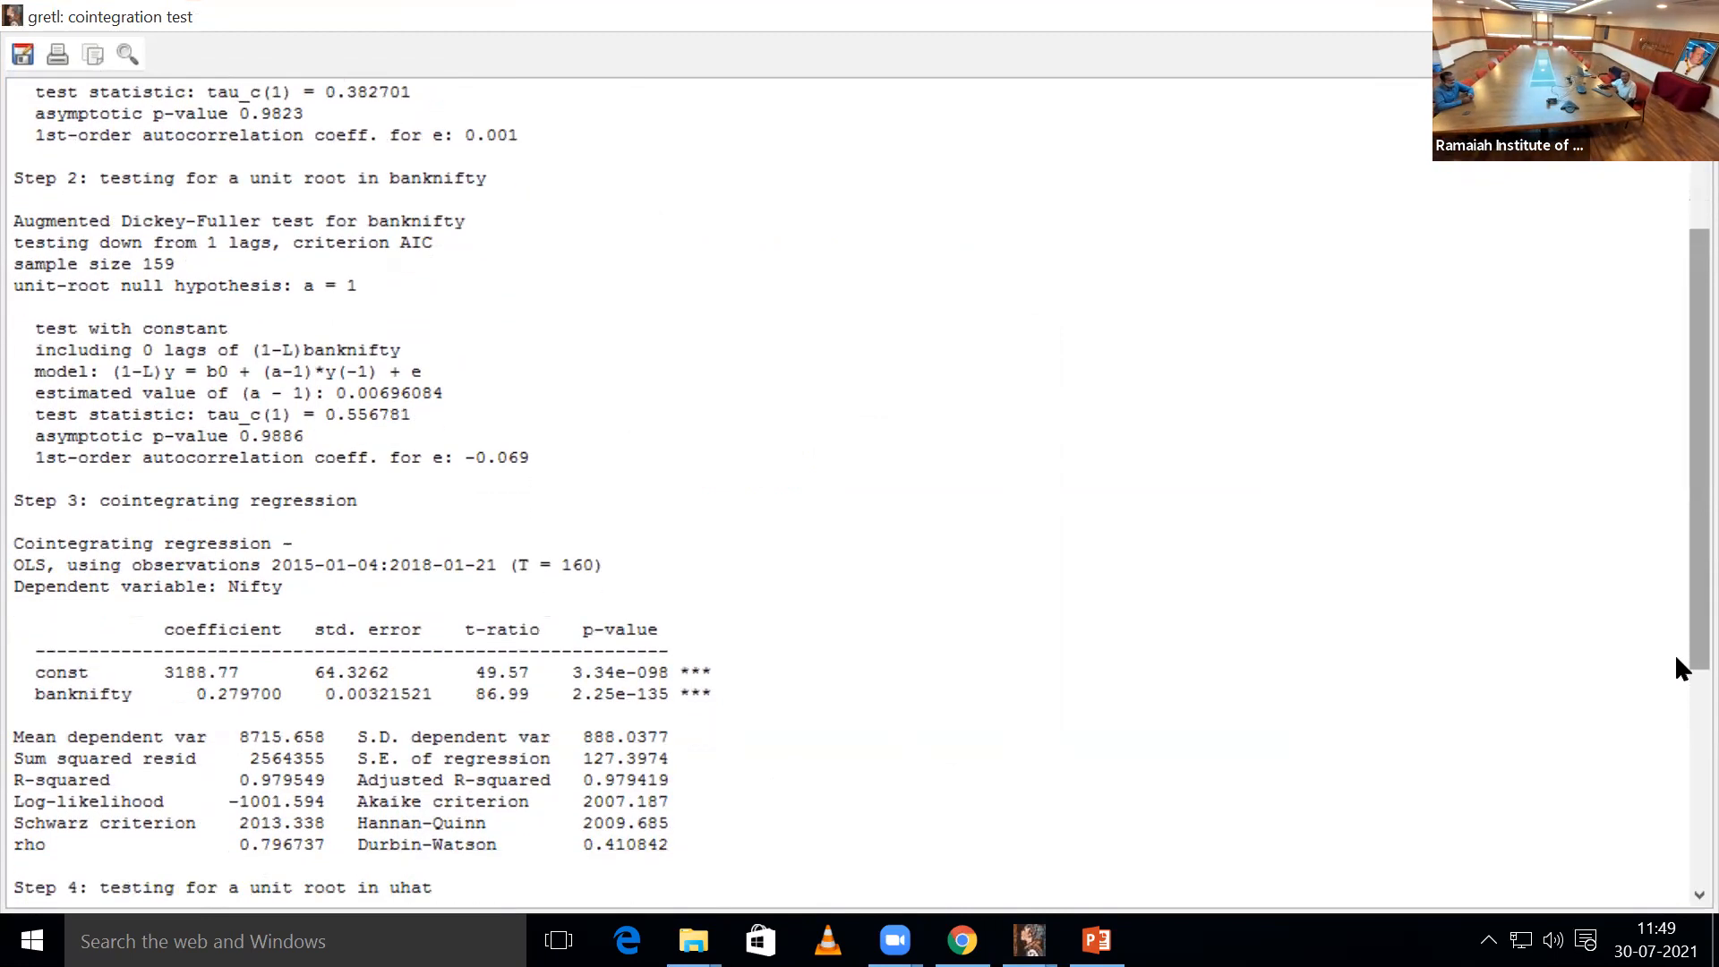
scroll(1676, 672, down, 1)
scroll(1676, 747, down, 4)
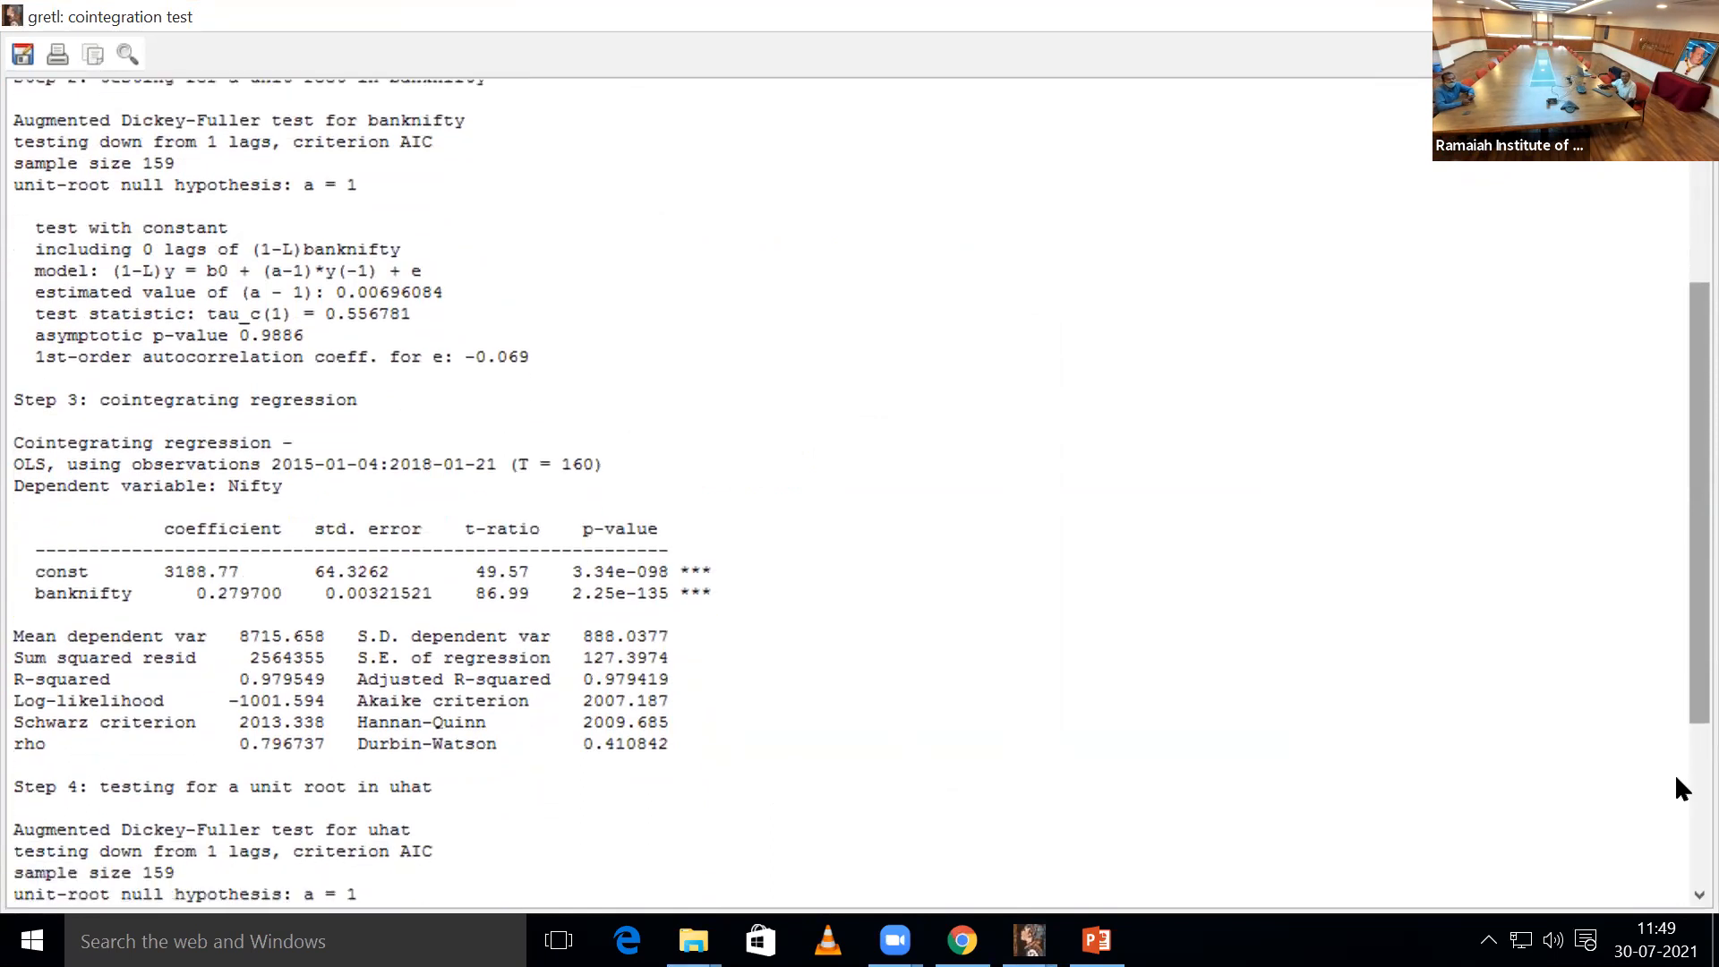
scroll(1676, 860, down, 2)
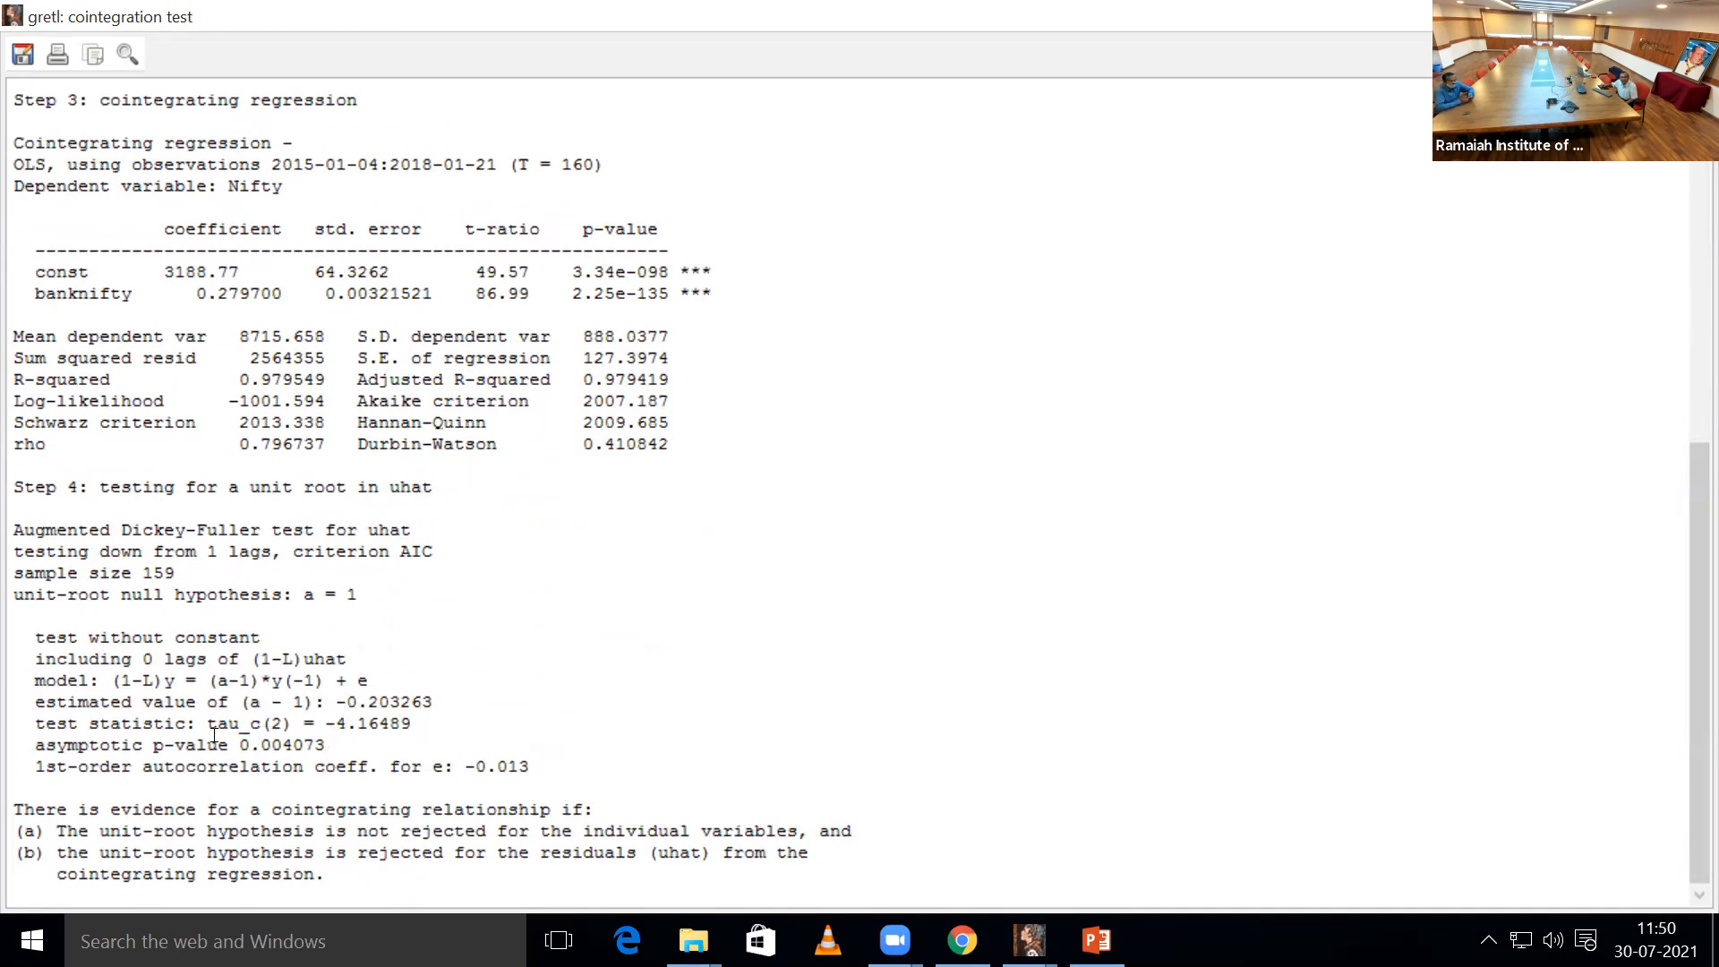
drag(324, 745, 45, 745)
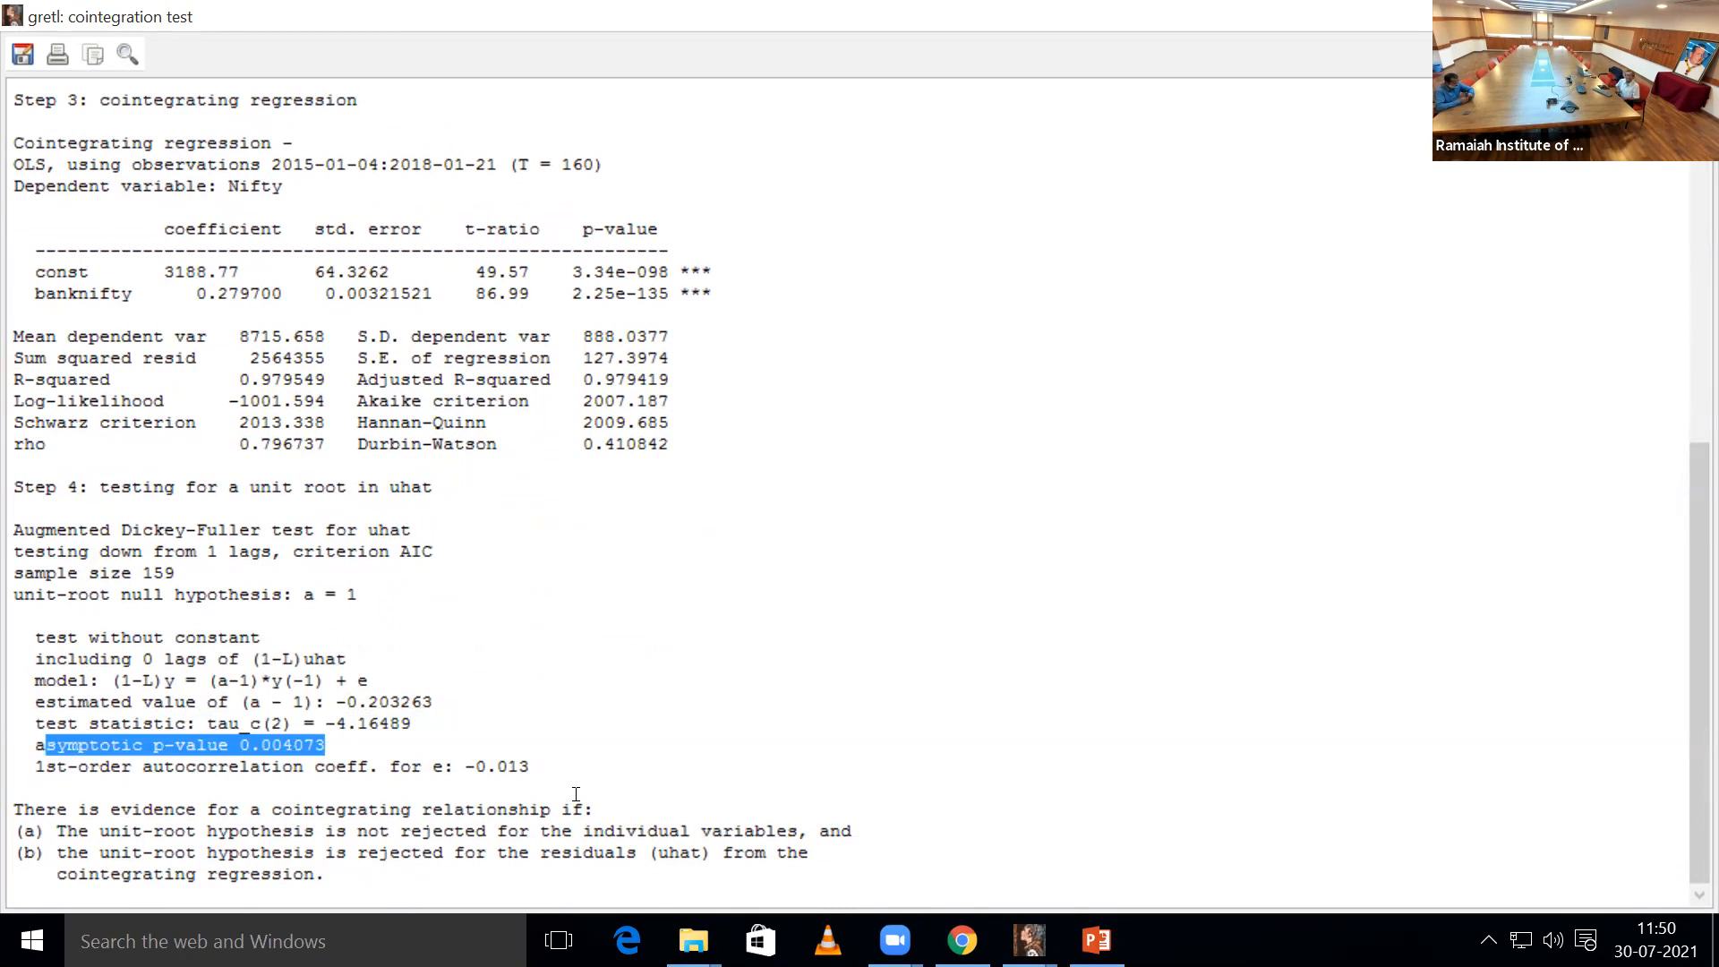
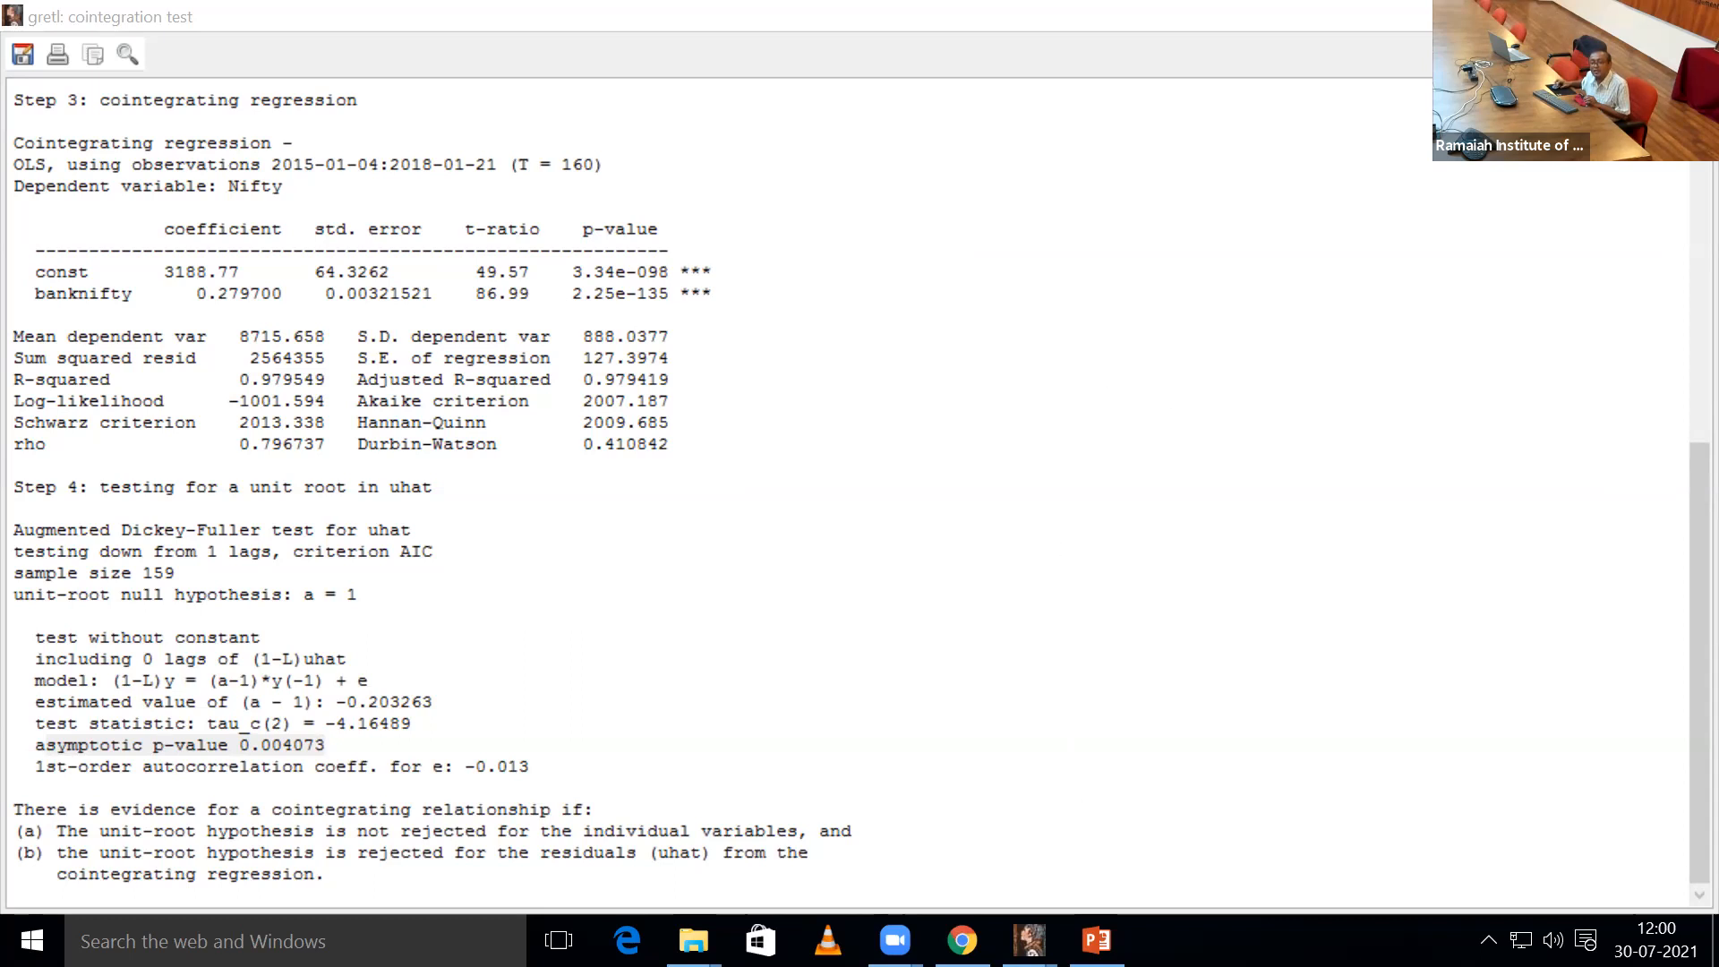
- Bring the vector autoregression output window forward and close it
mouse_move(1030, 941)
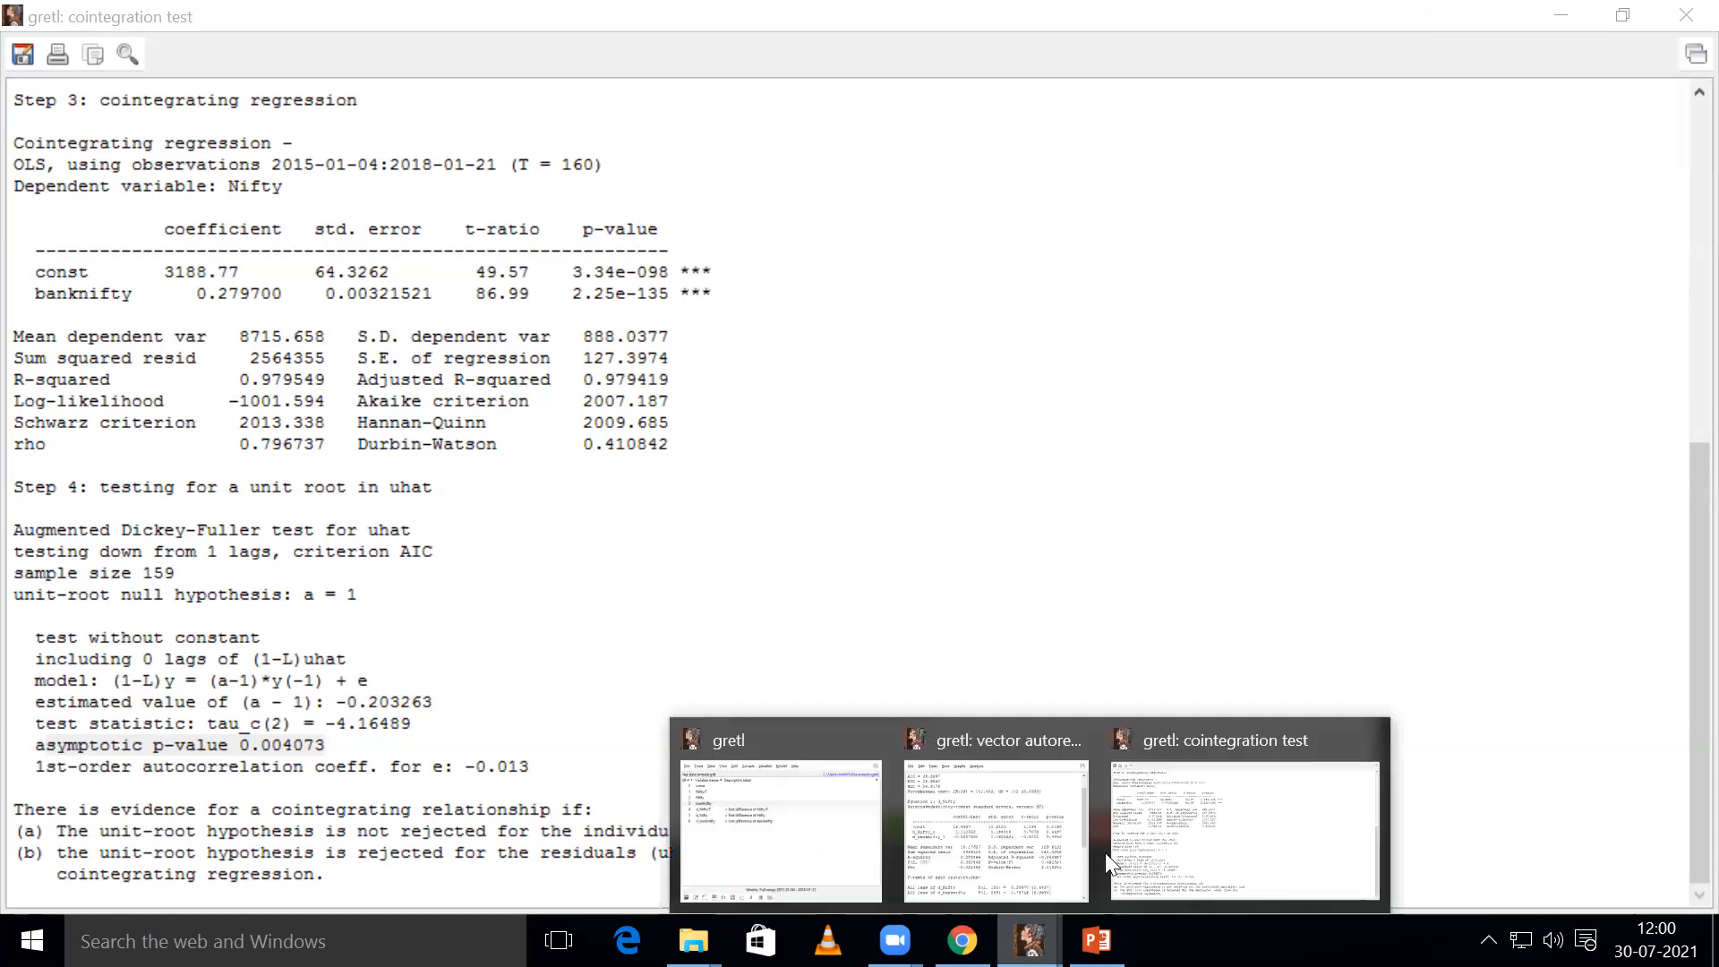
click(991, 770)
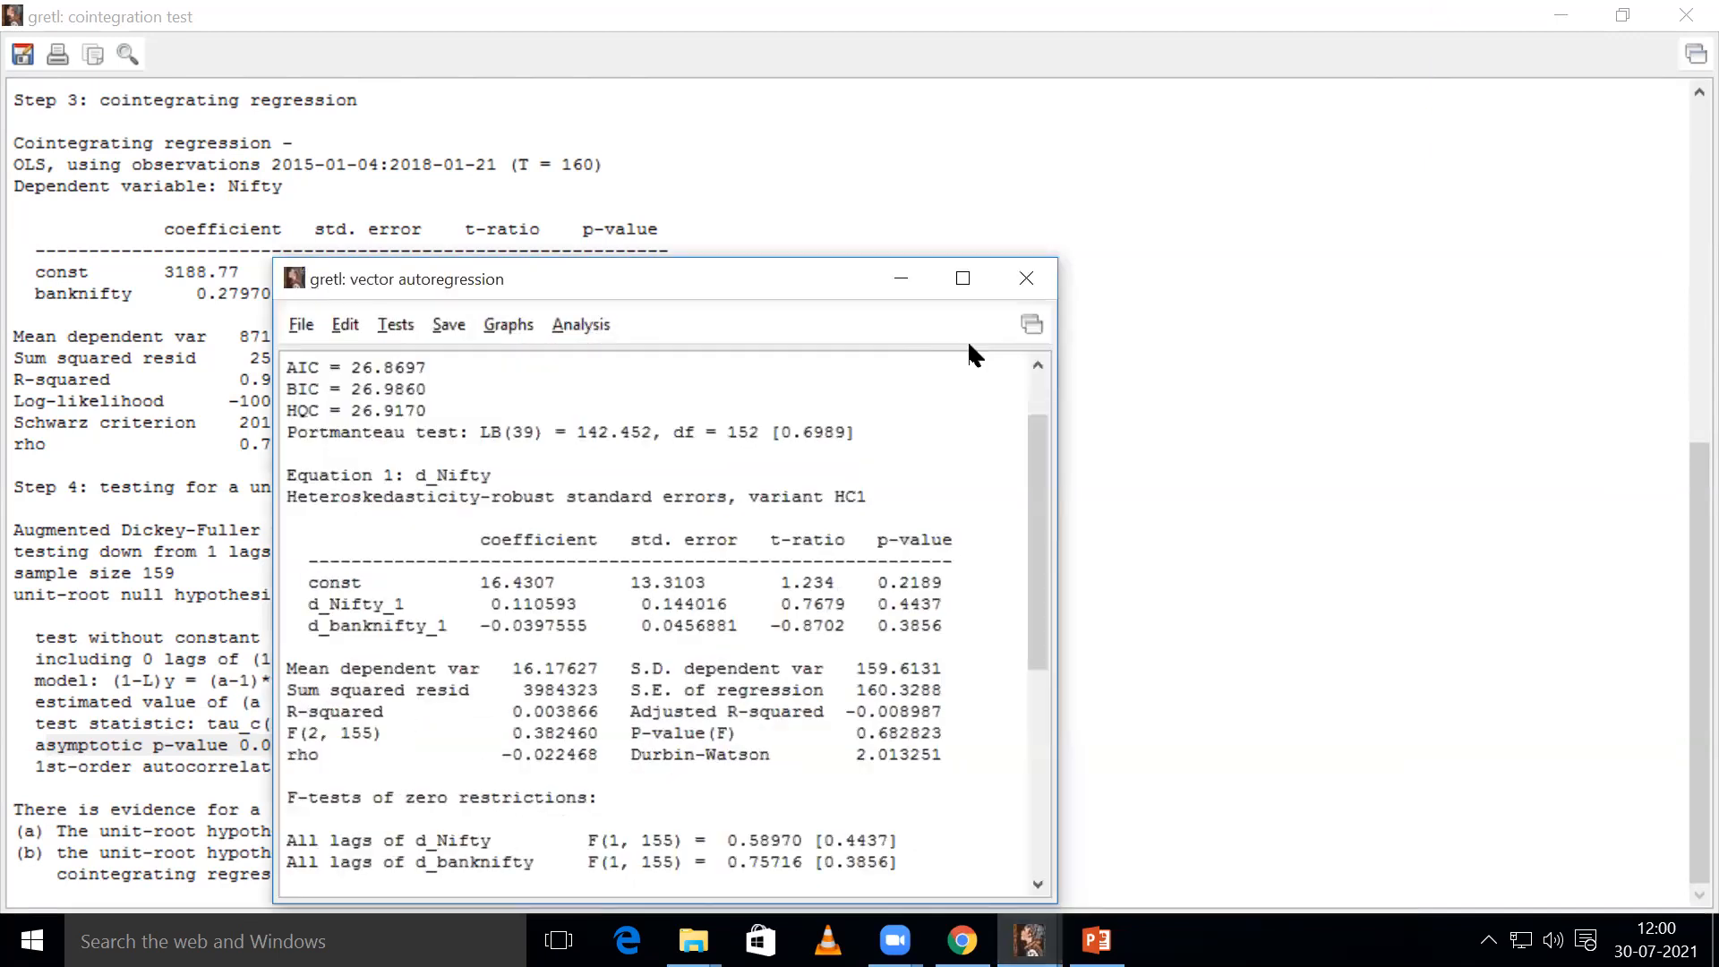
click(1021, 279)
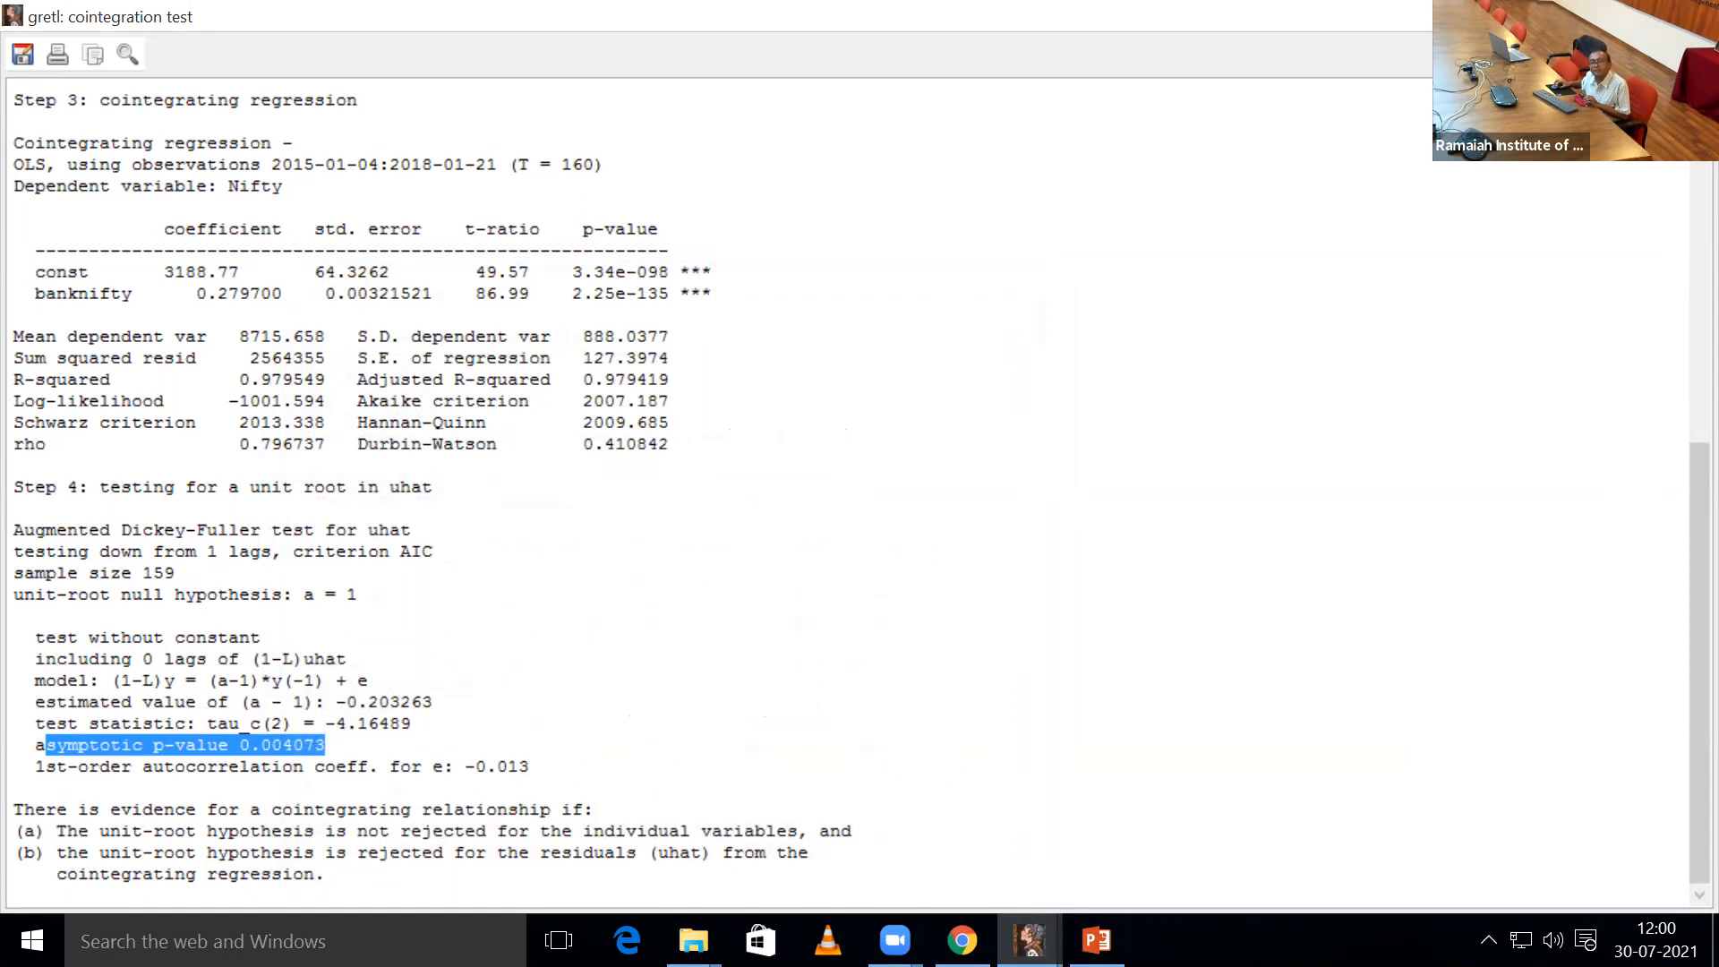
- Estimate a VECM with Nifty and banknifty as endogenous variables, using lag order 2, rank 1 and an unrestricted constant
click(1030, 940)
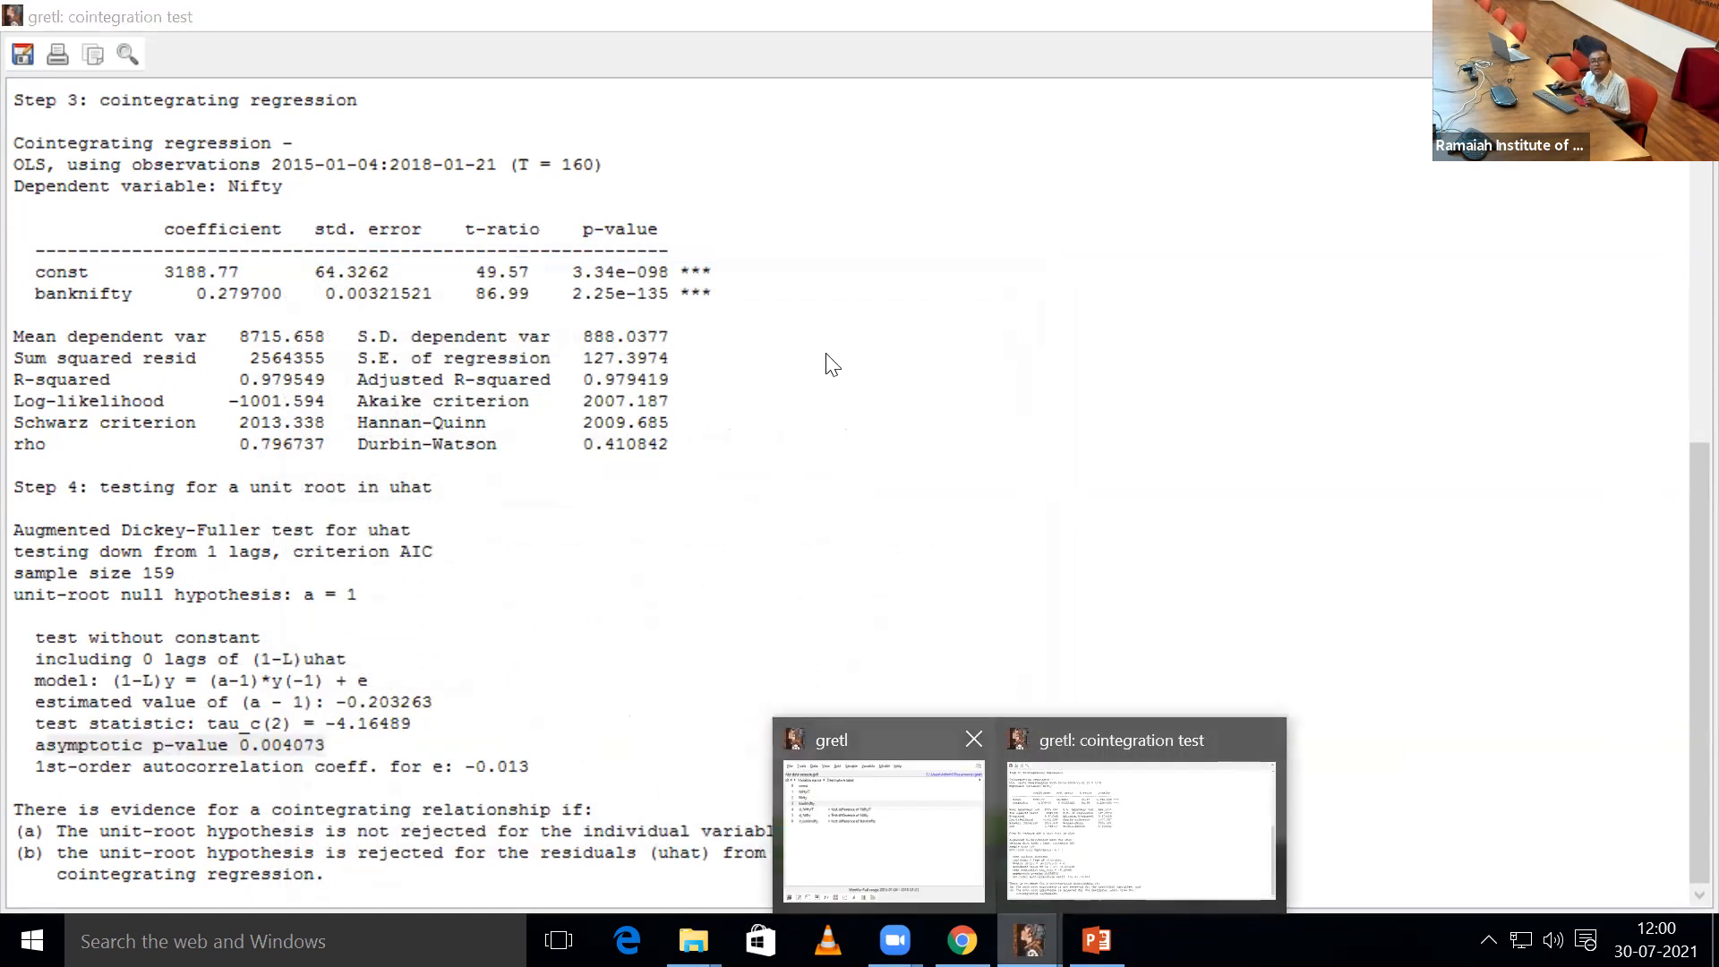
click(867, 245)
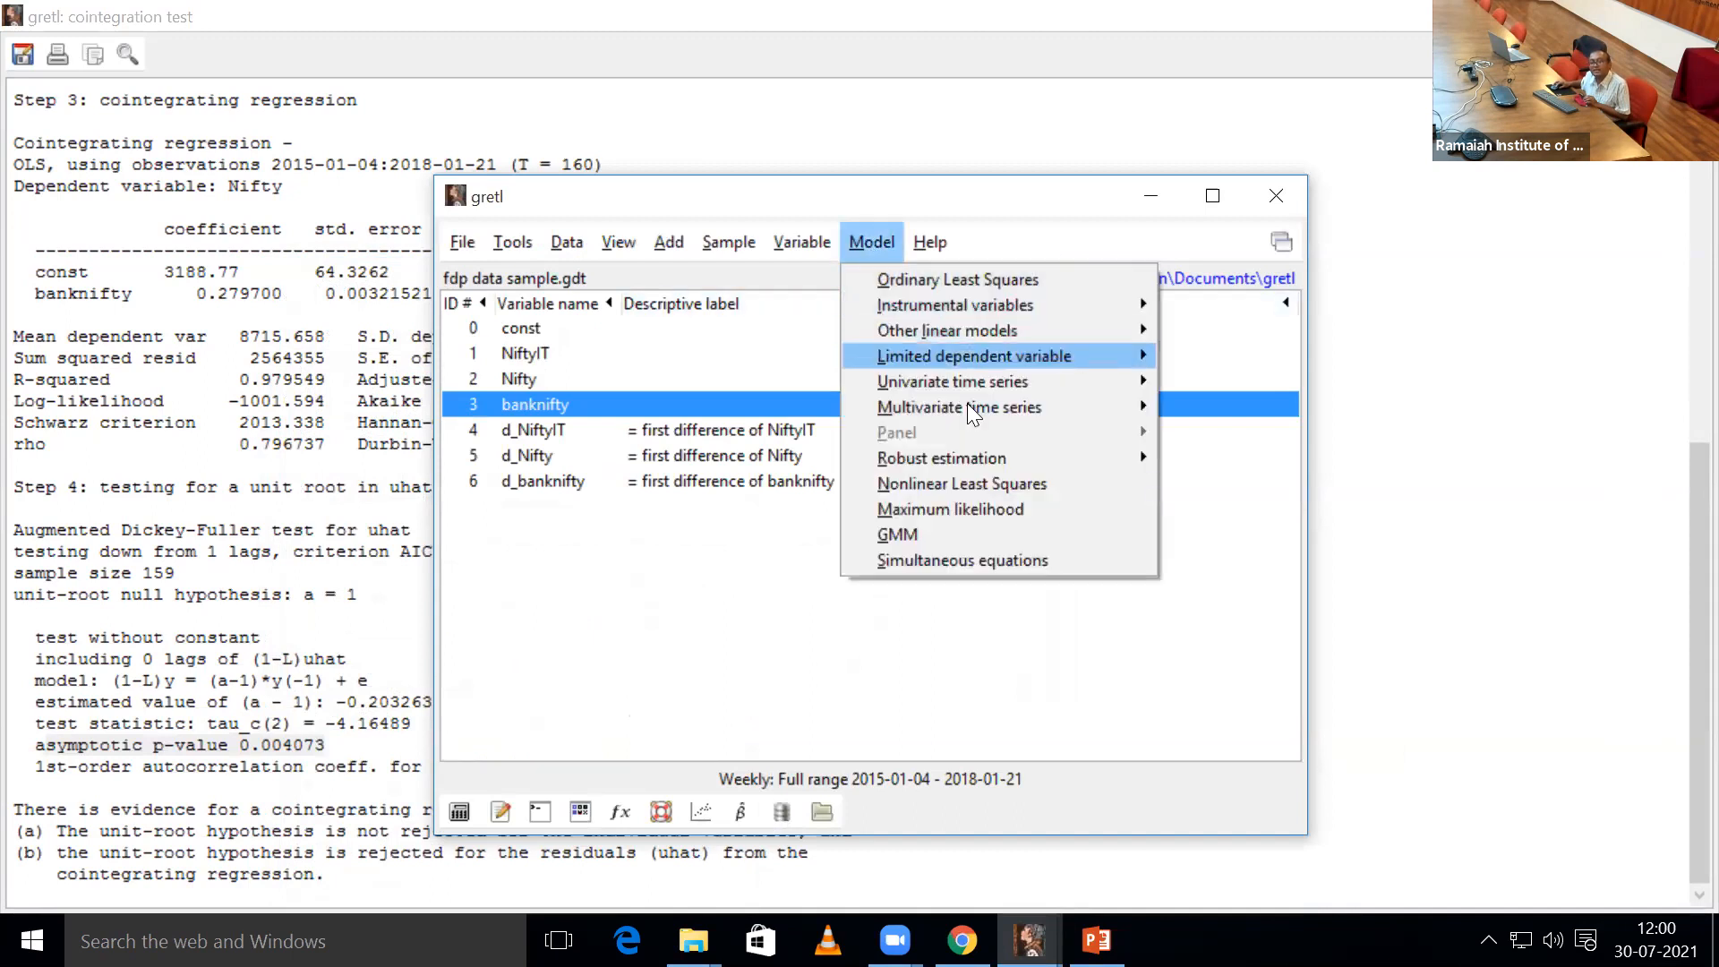
mouse_move(1097, 407)
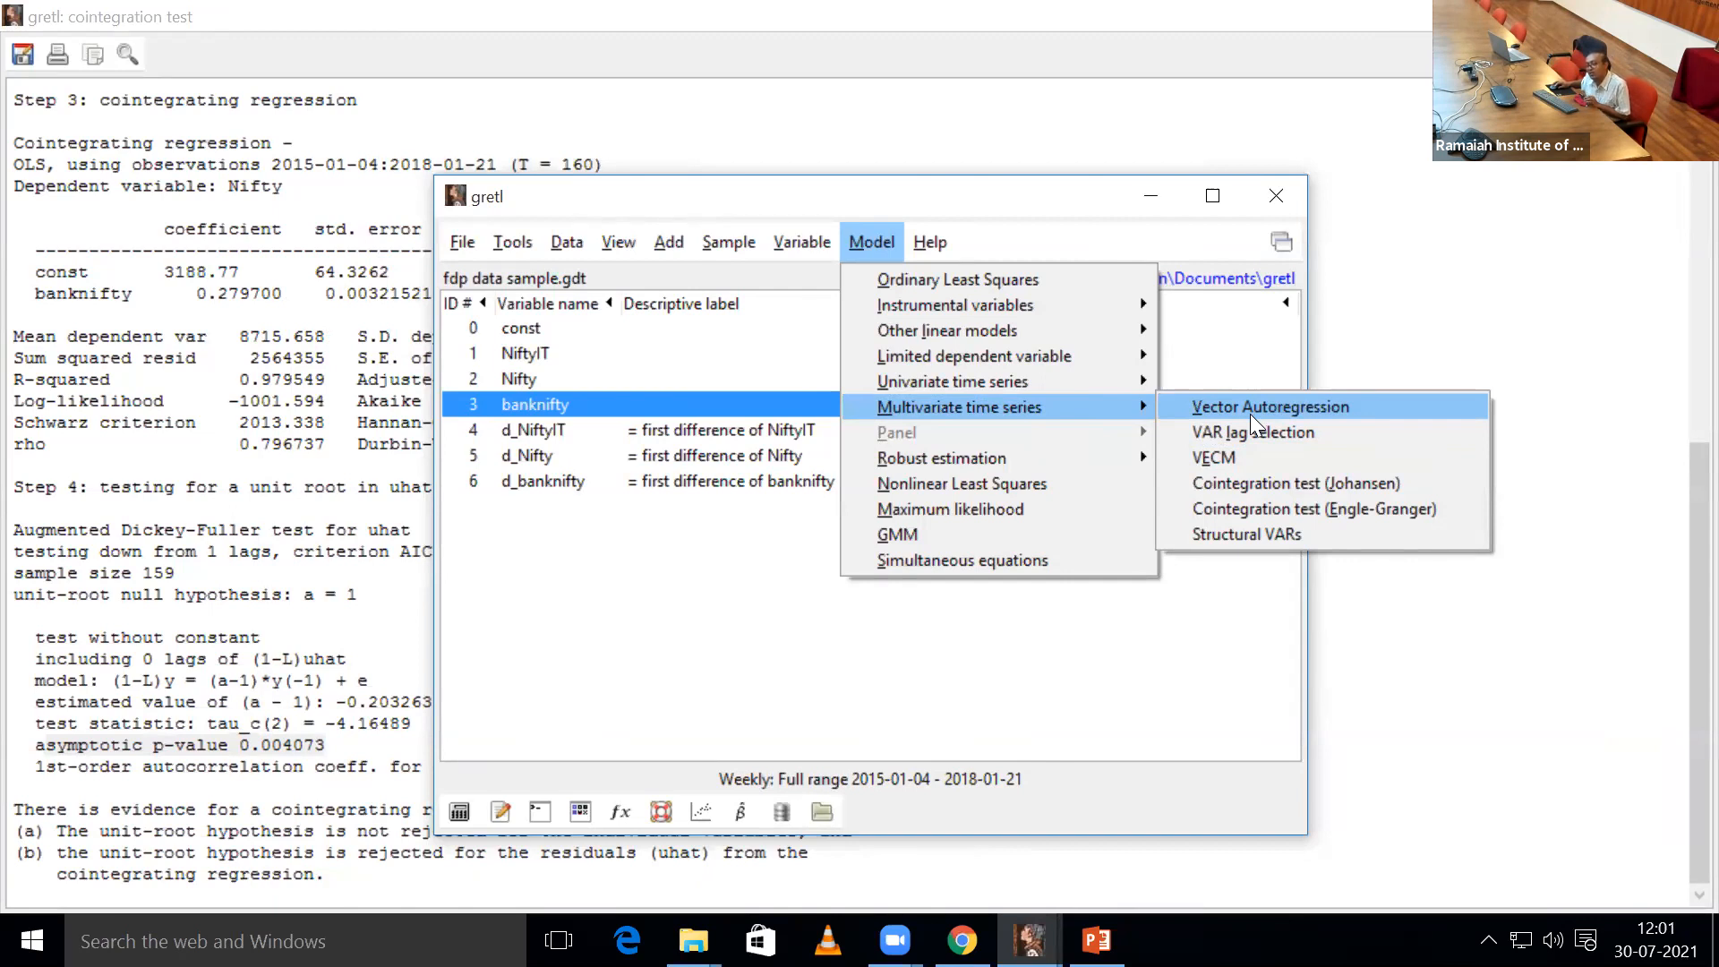
click(1232, 460)
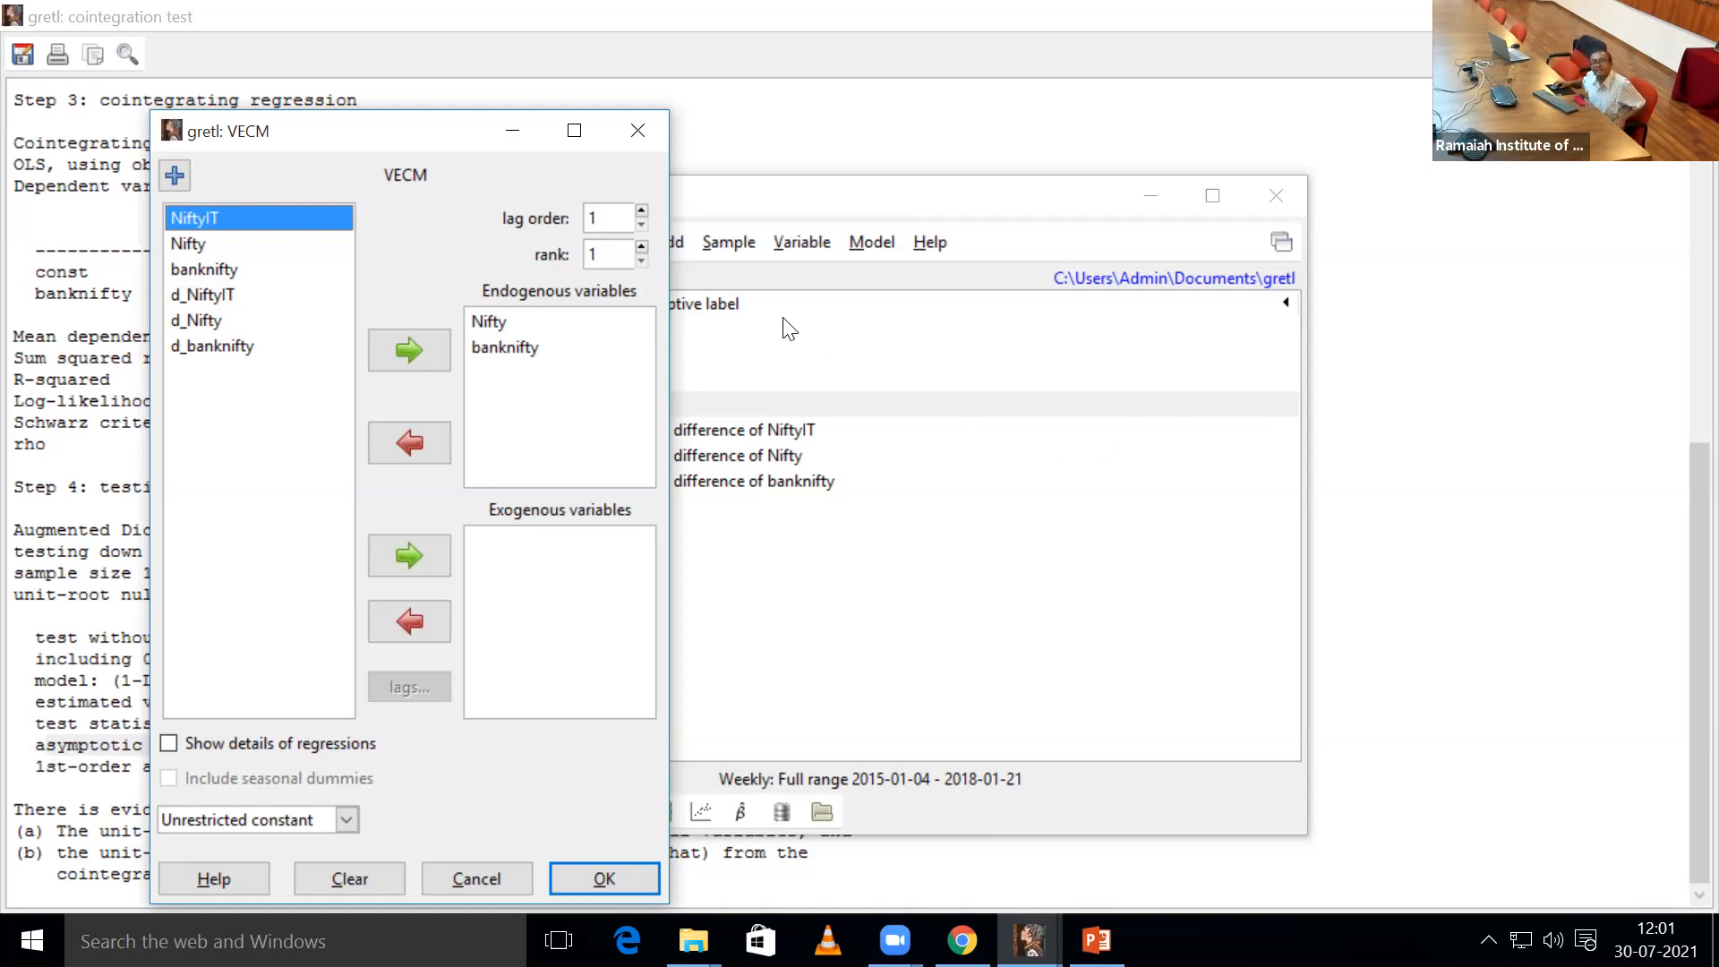
click(642, 212)
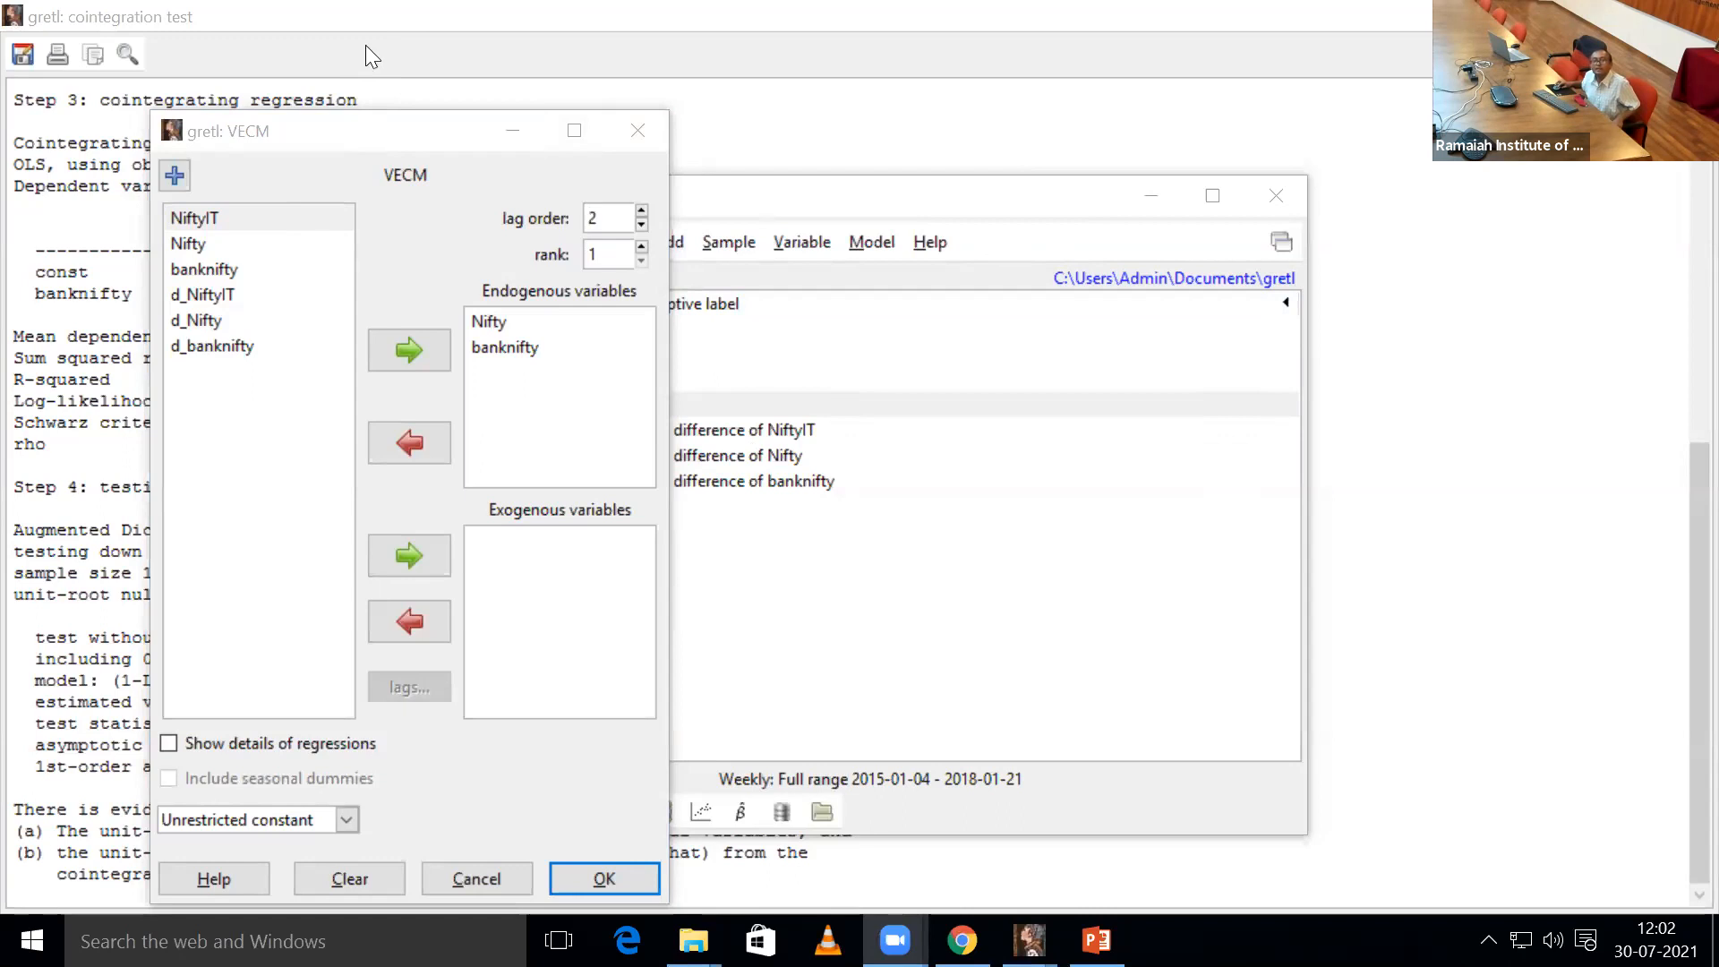
click(367, 138)
drag(367, 139, 372, 53)
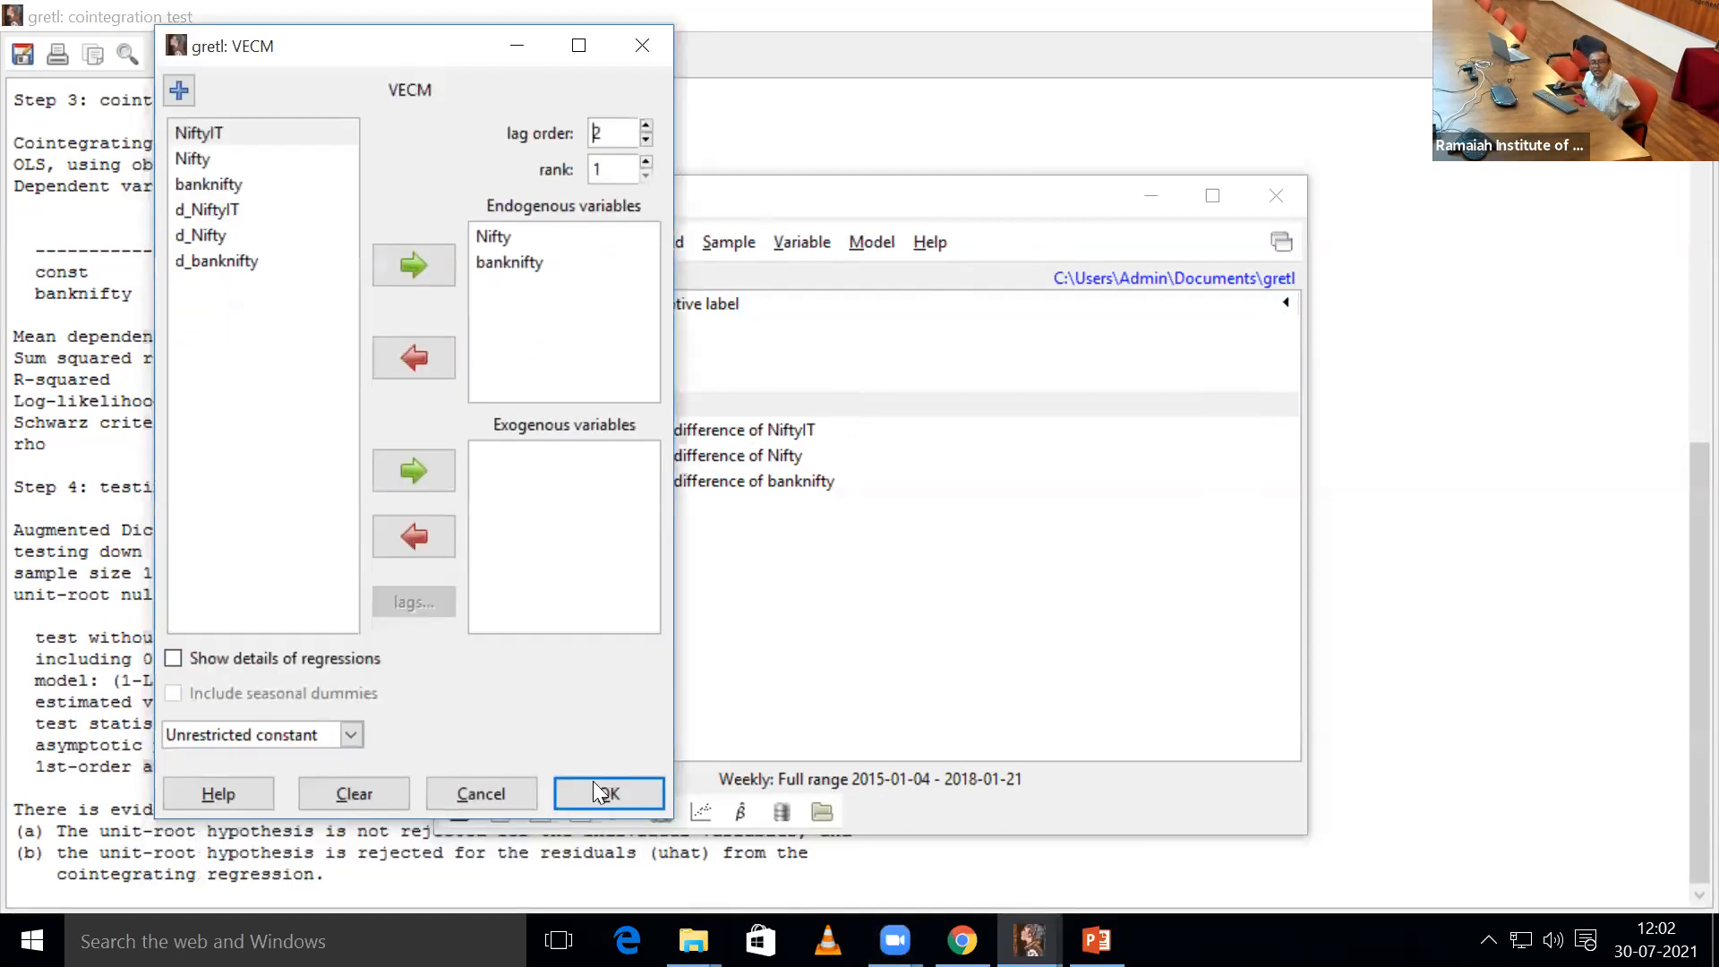
click(598, 791)
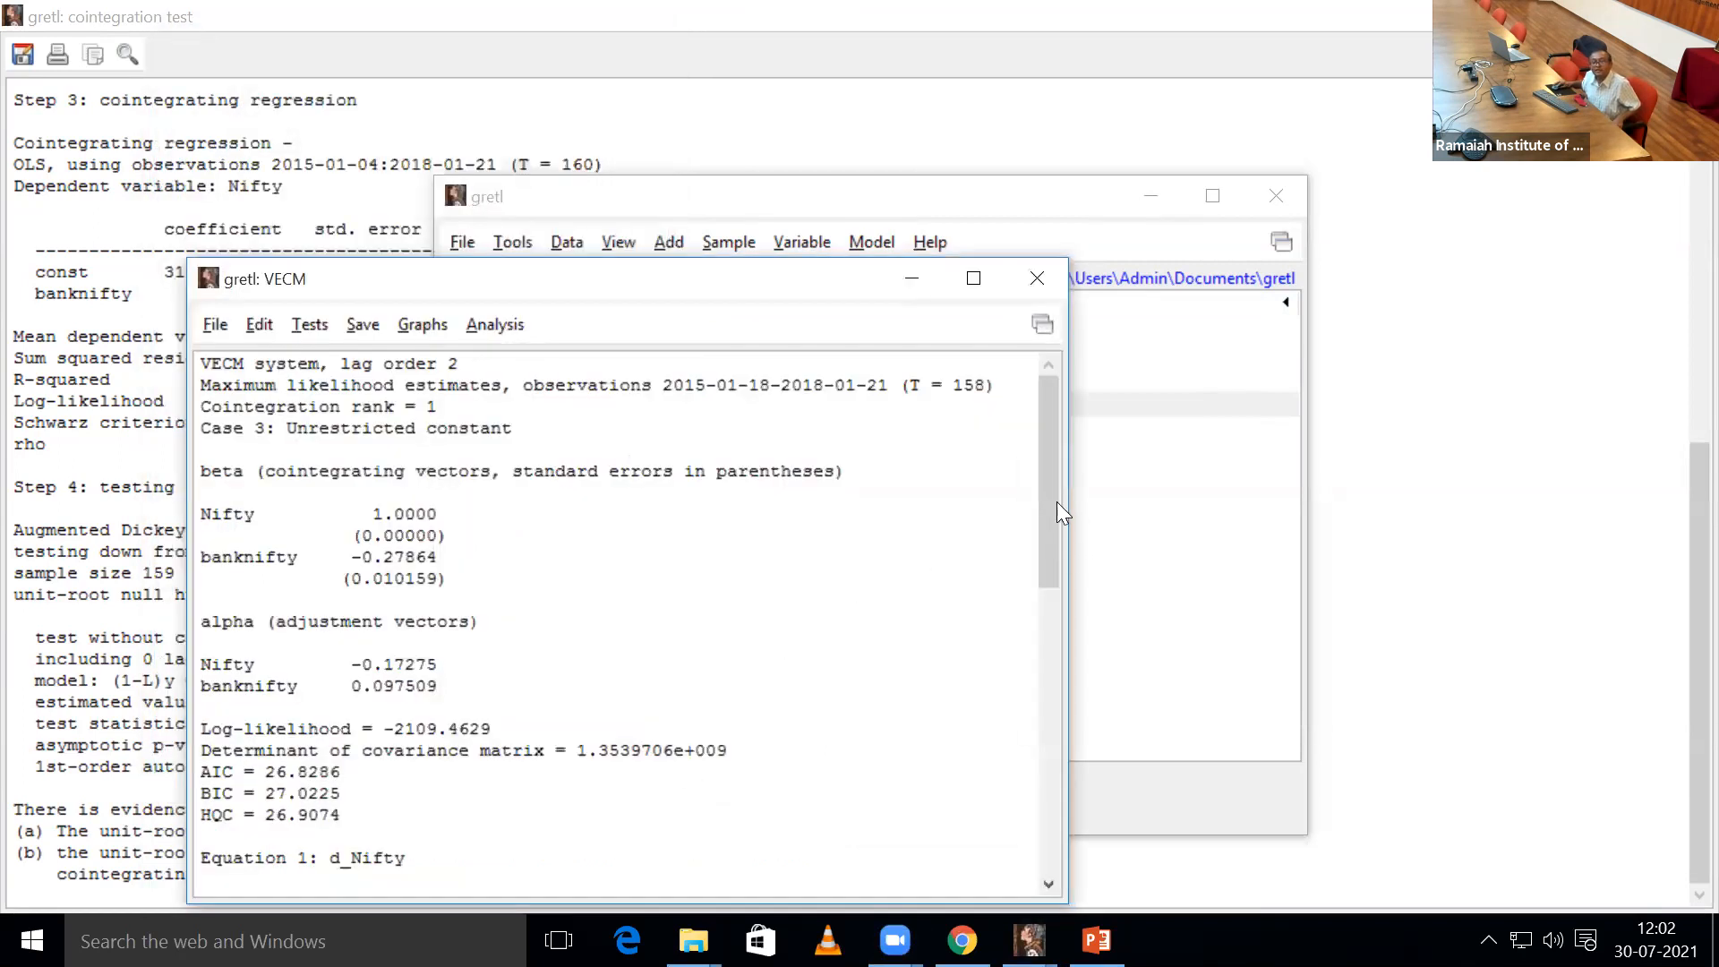
- Examine the VECM output: the cointegrating and adjustment vectors and the error-correction coefficients of the d_Nifty and d_banknifty equations
scroll(1112, 657, down, 2)
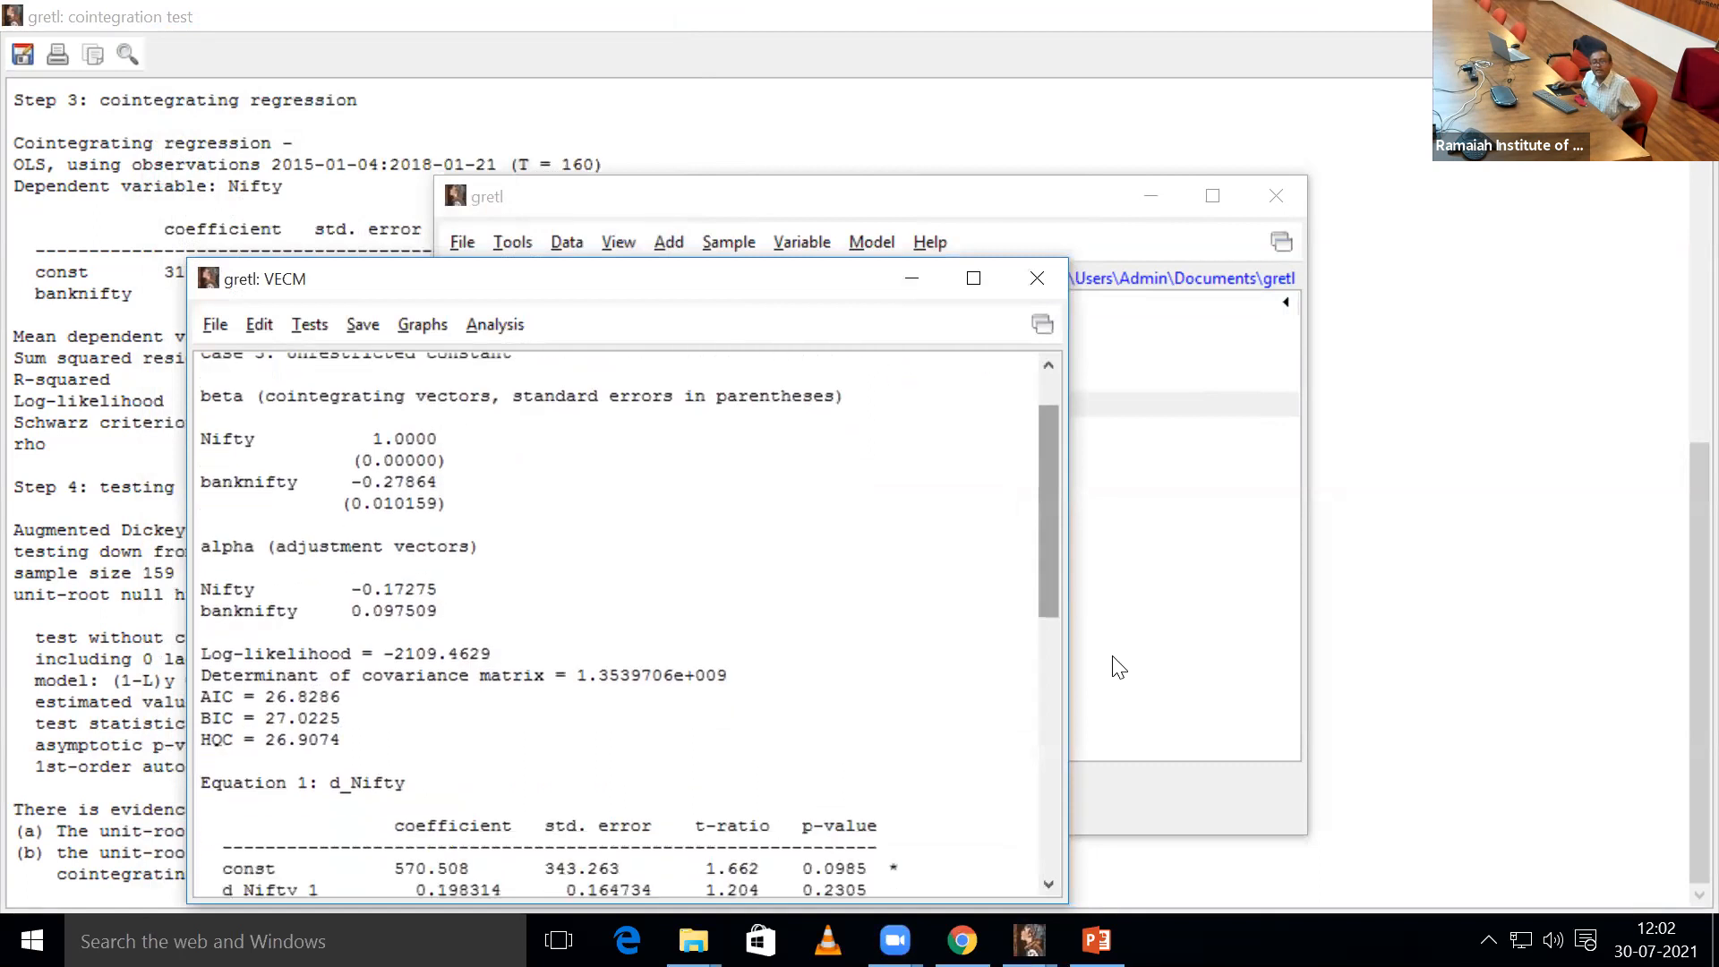
scroll(1119, 667, down, 5)
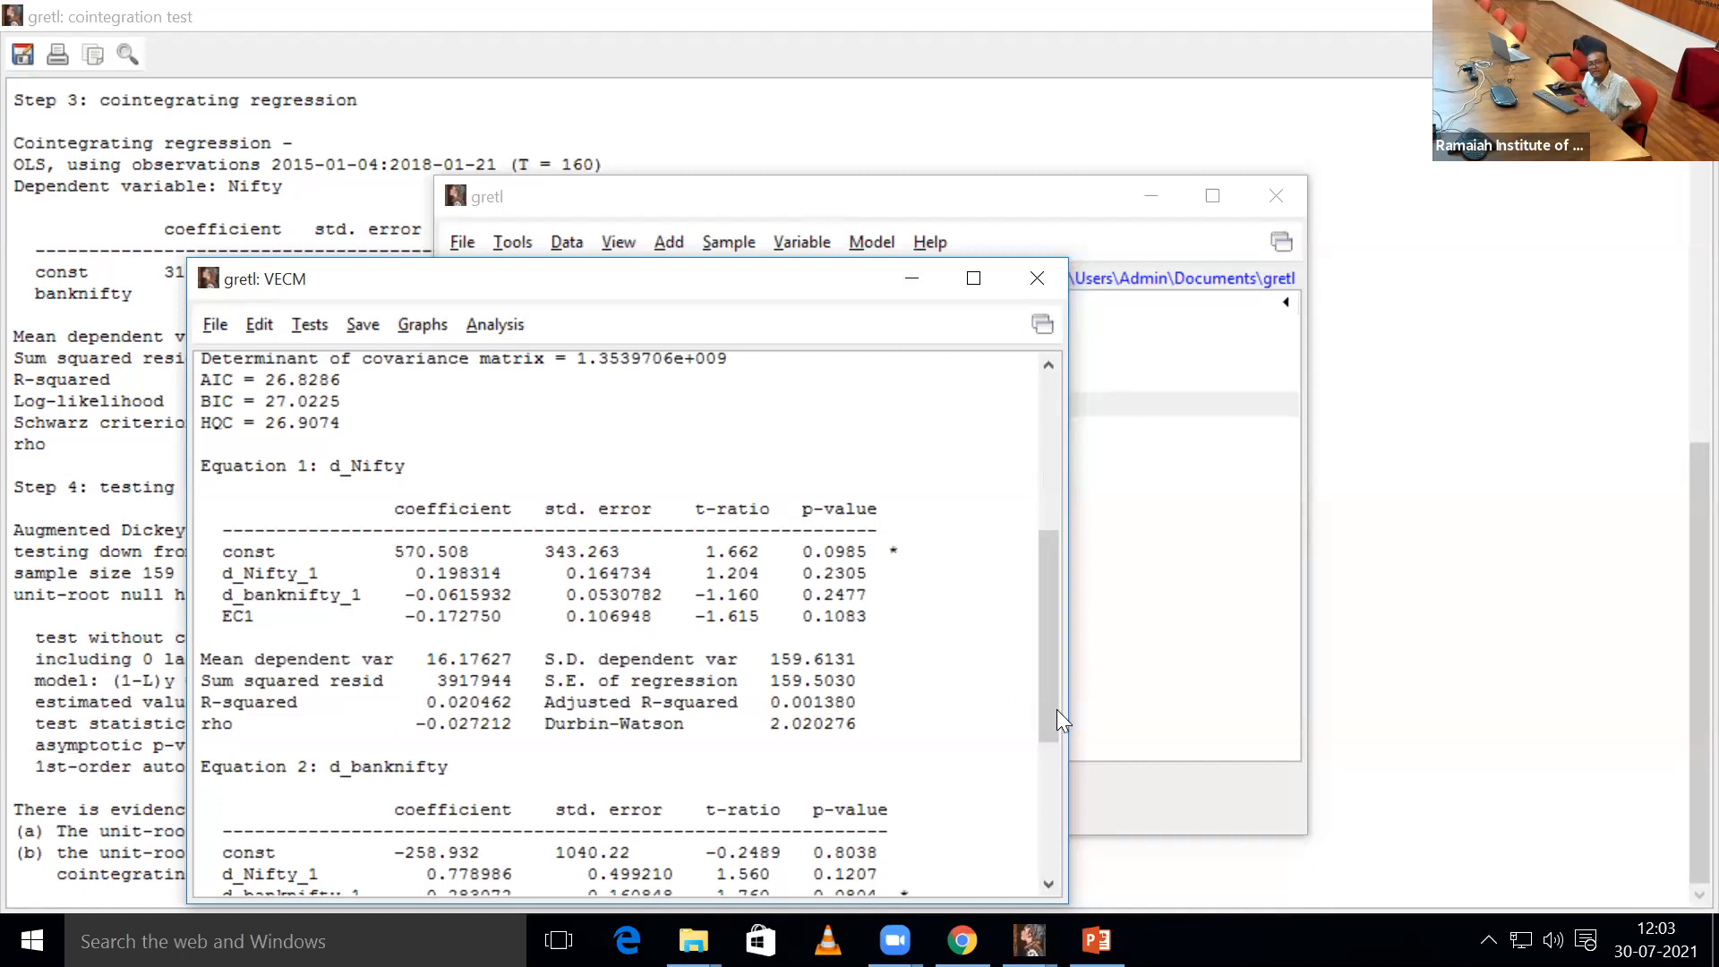
scroll(1017, 555, up, 5)
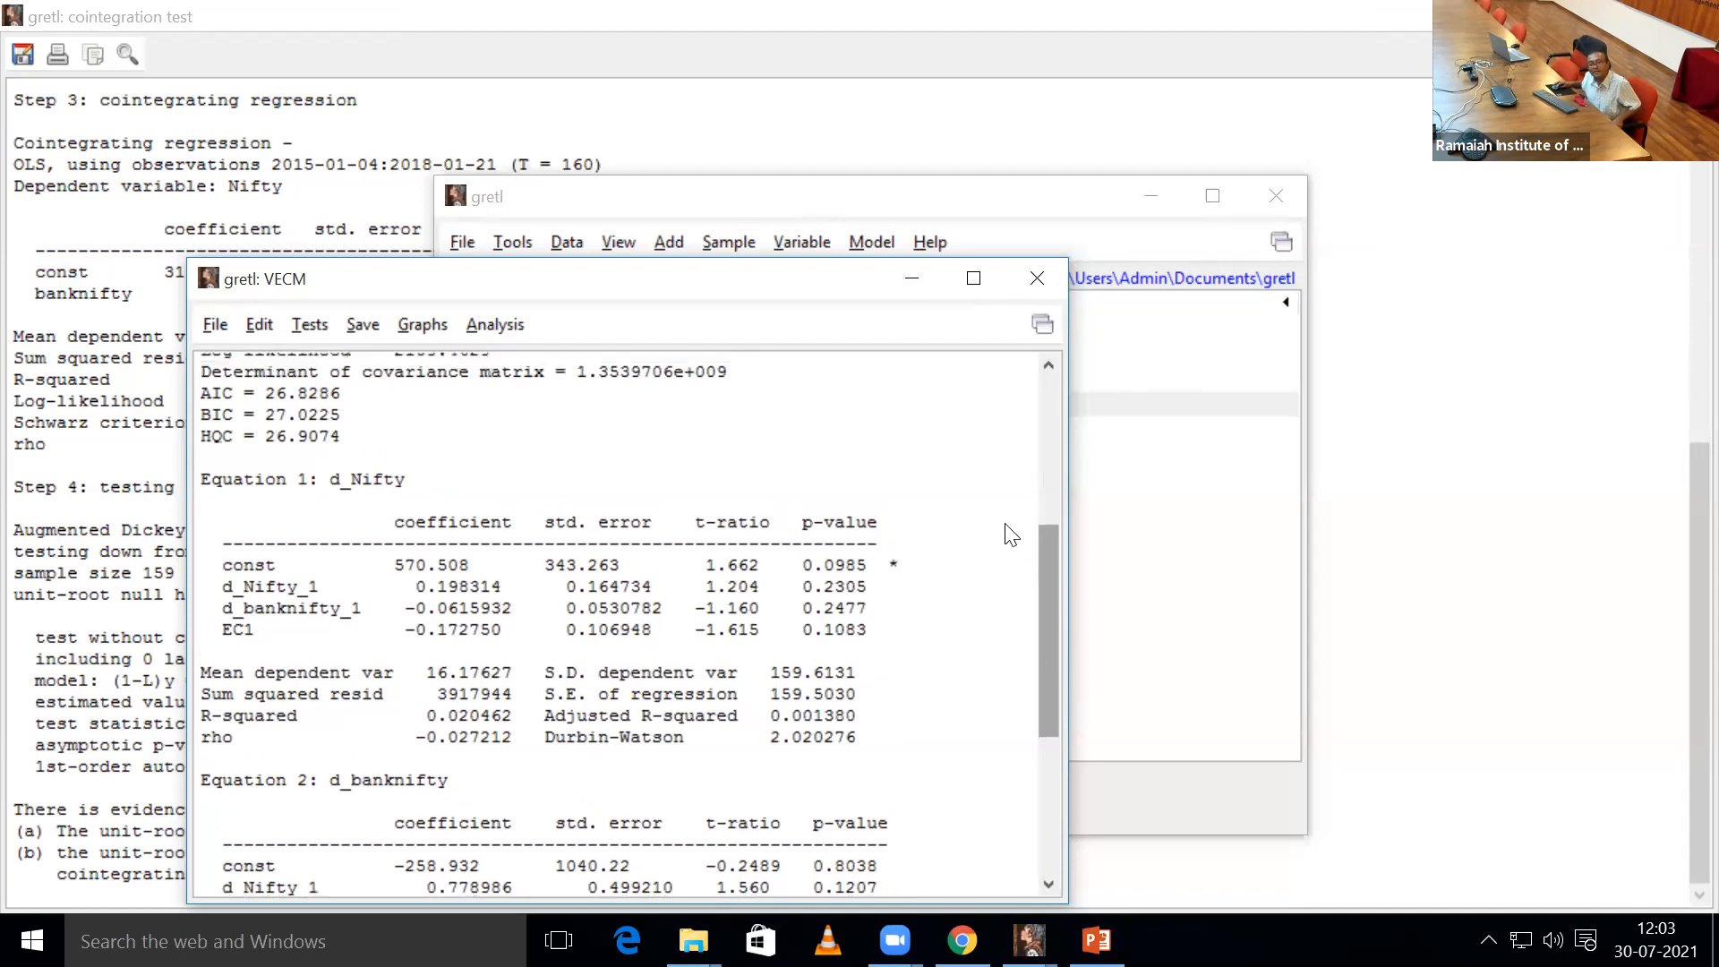
scroll(1004, 513, up, 1)
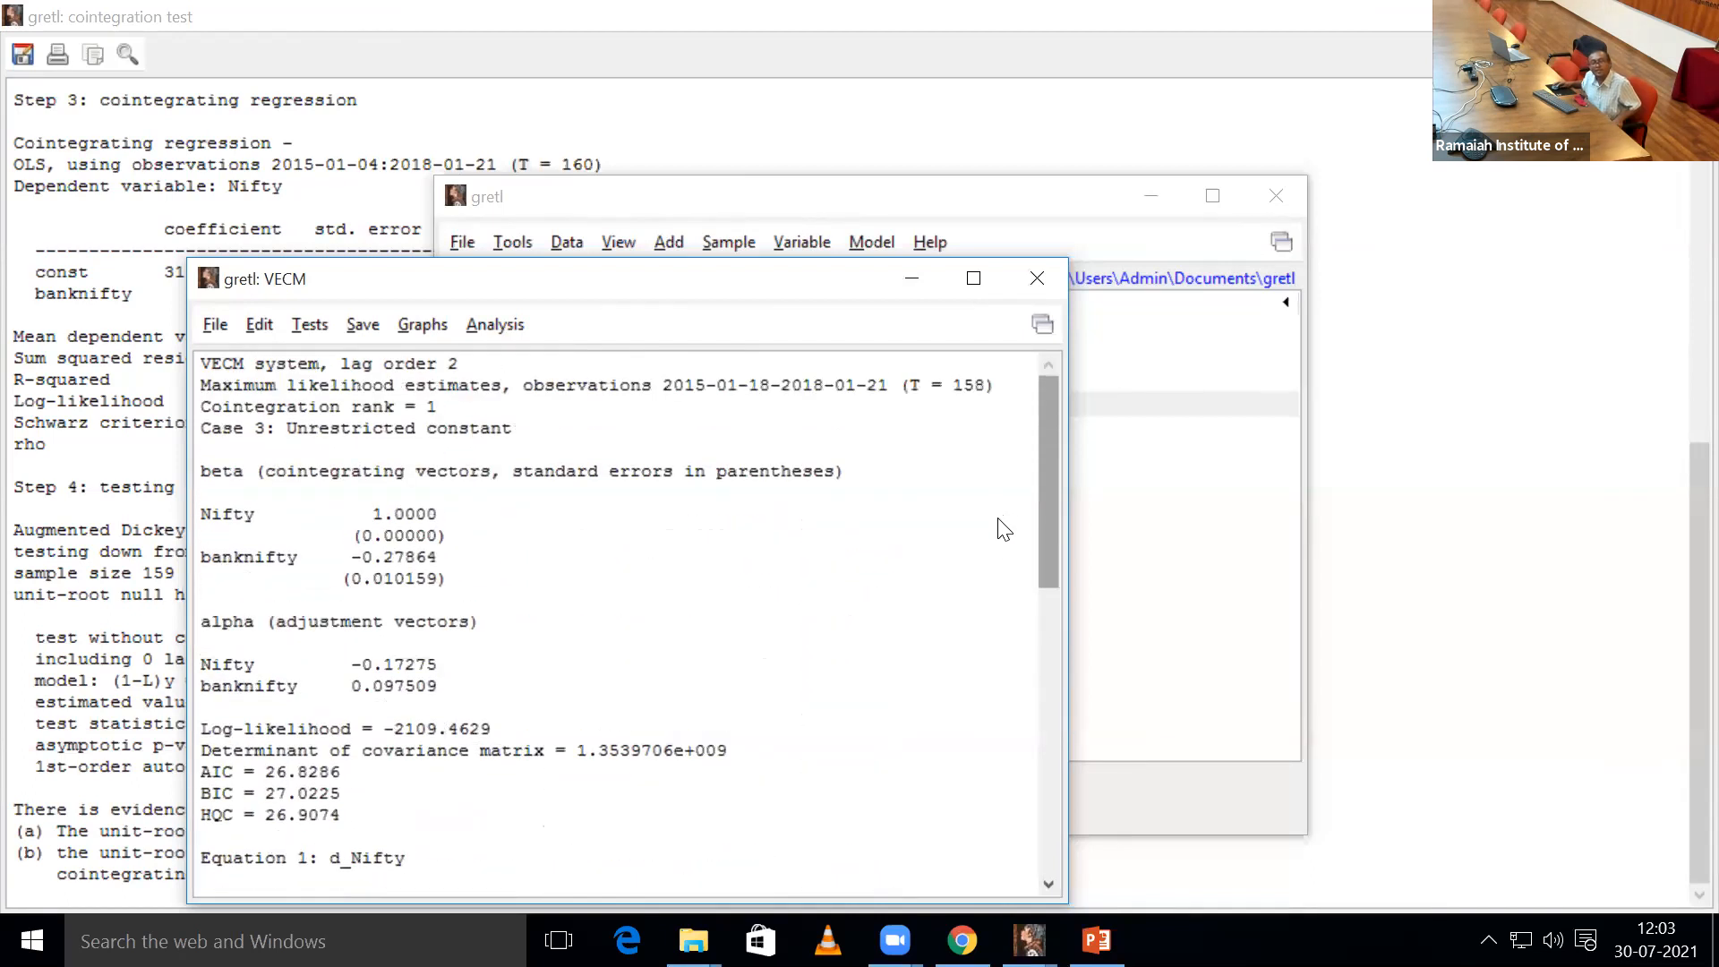
scroll(1053, 694, down, 5)
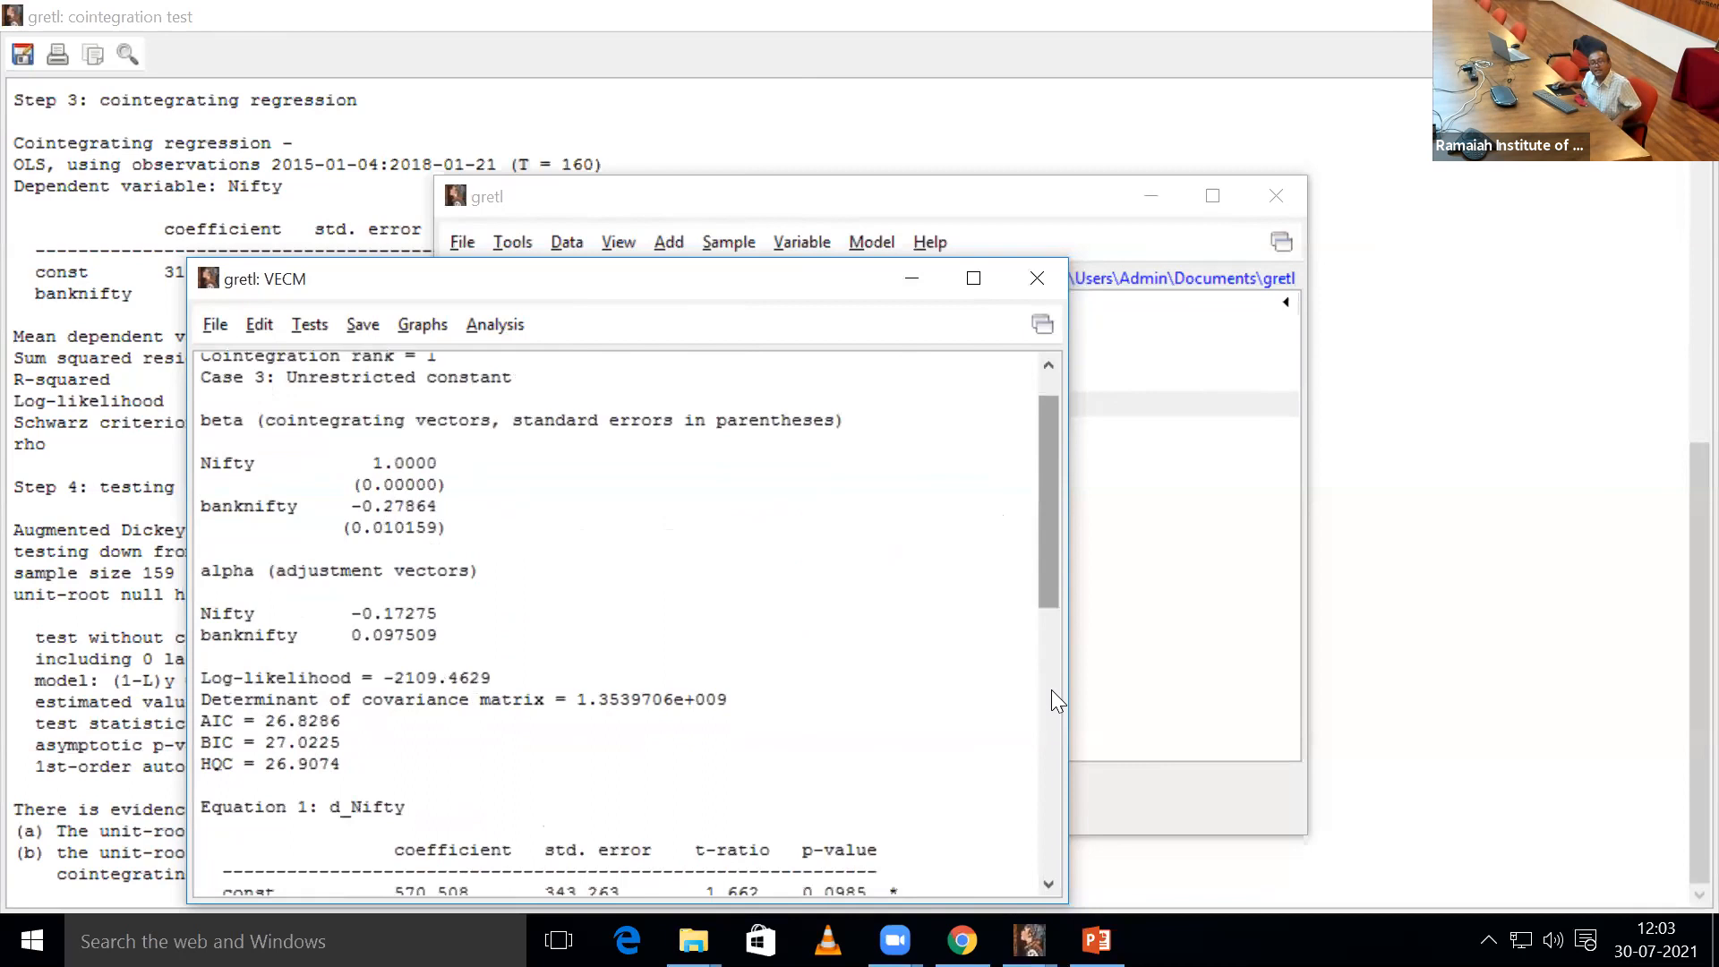
scroll(1058, 748, down, 3)
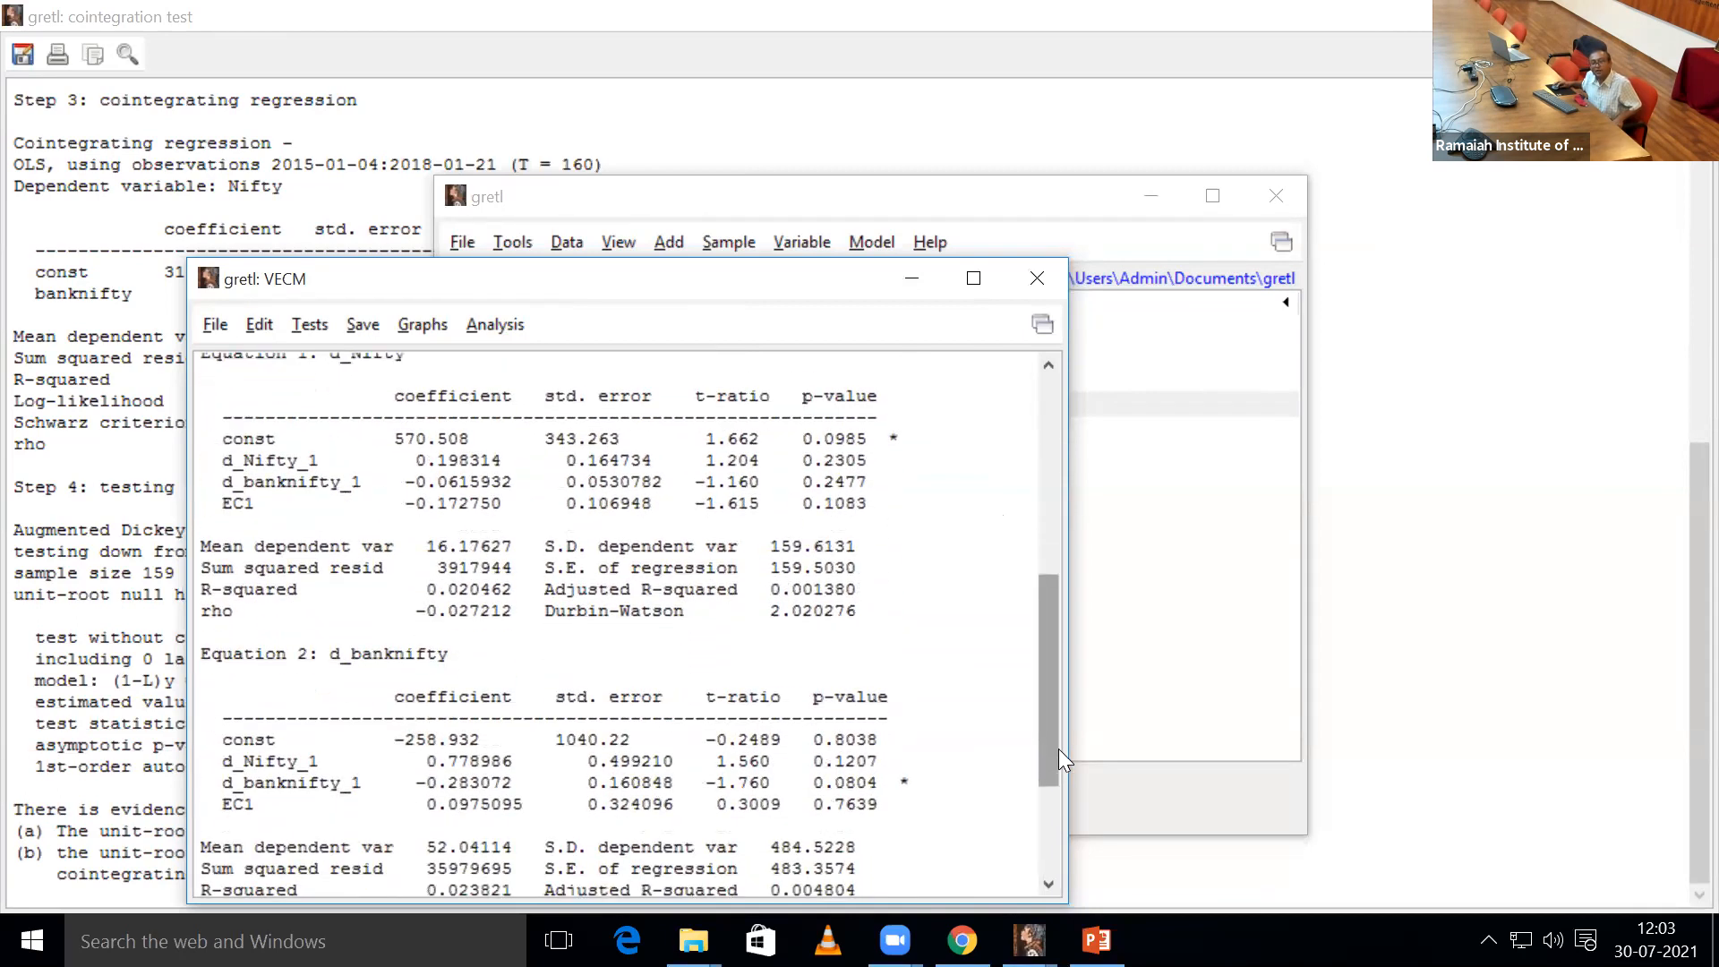
scroll(1062, 793, down, 2)
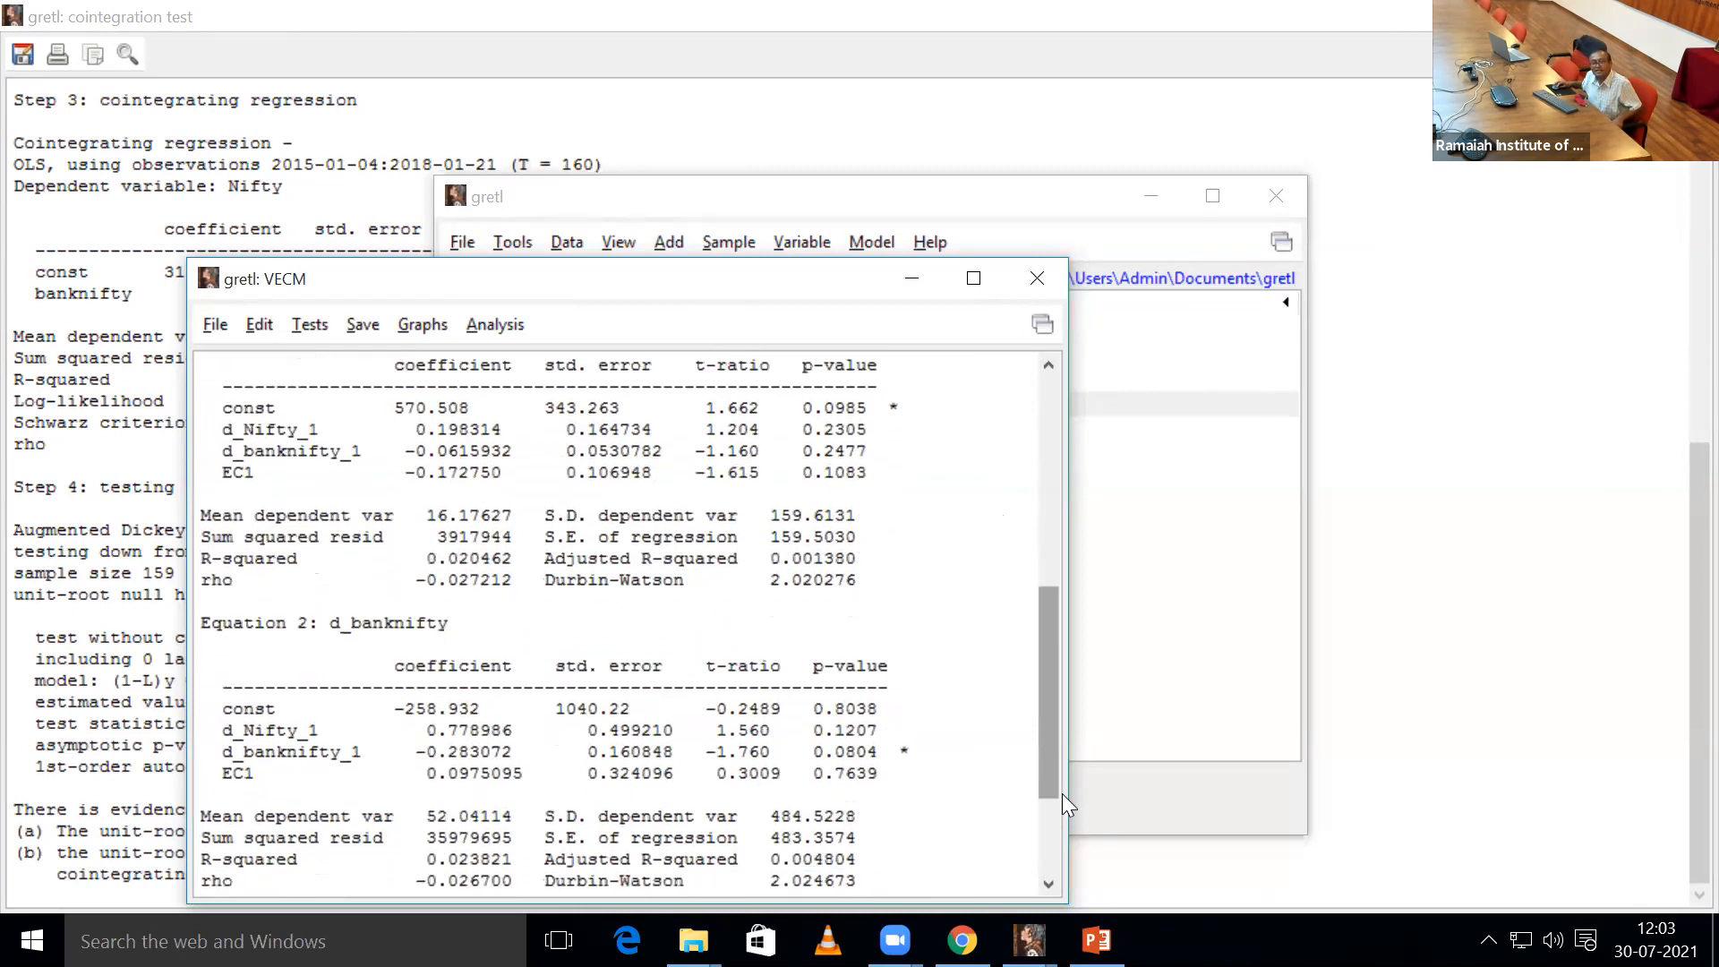
- Examine both VECM equations' fit statistics and the cross-equation covariance matrix beneath them
scroll(1044, 758, up, 2)
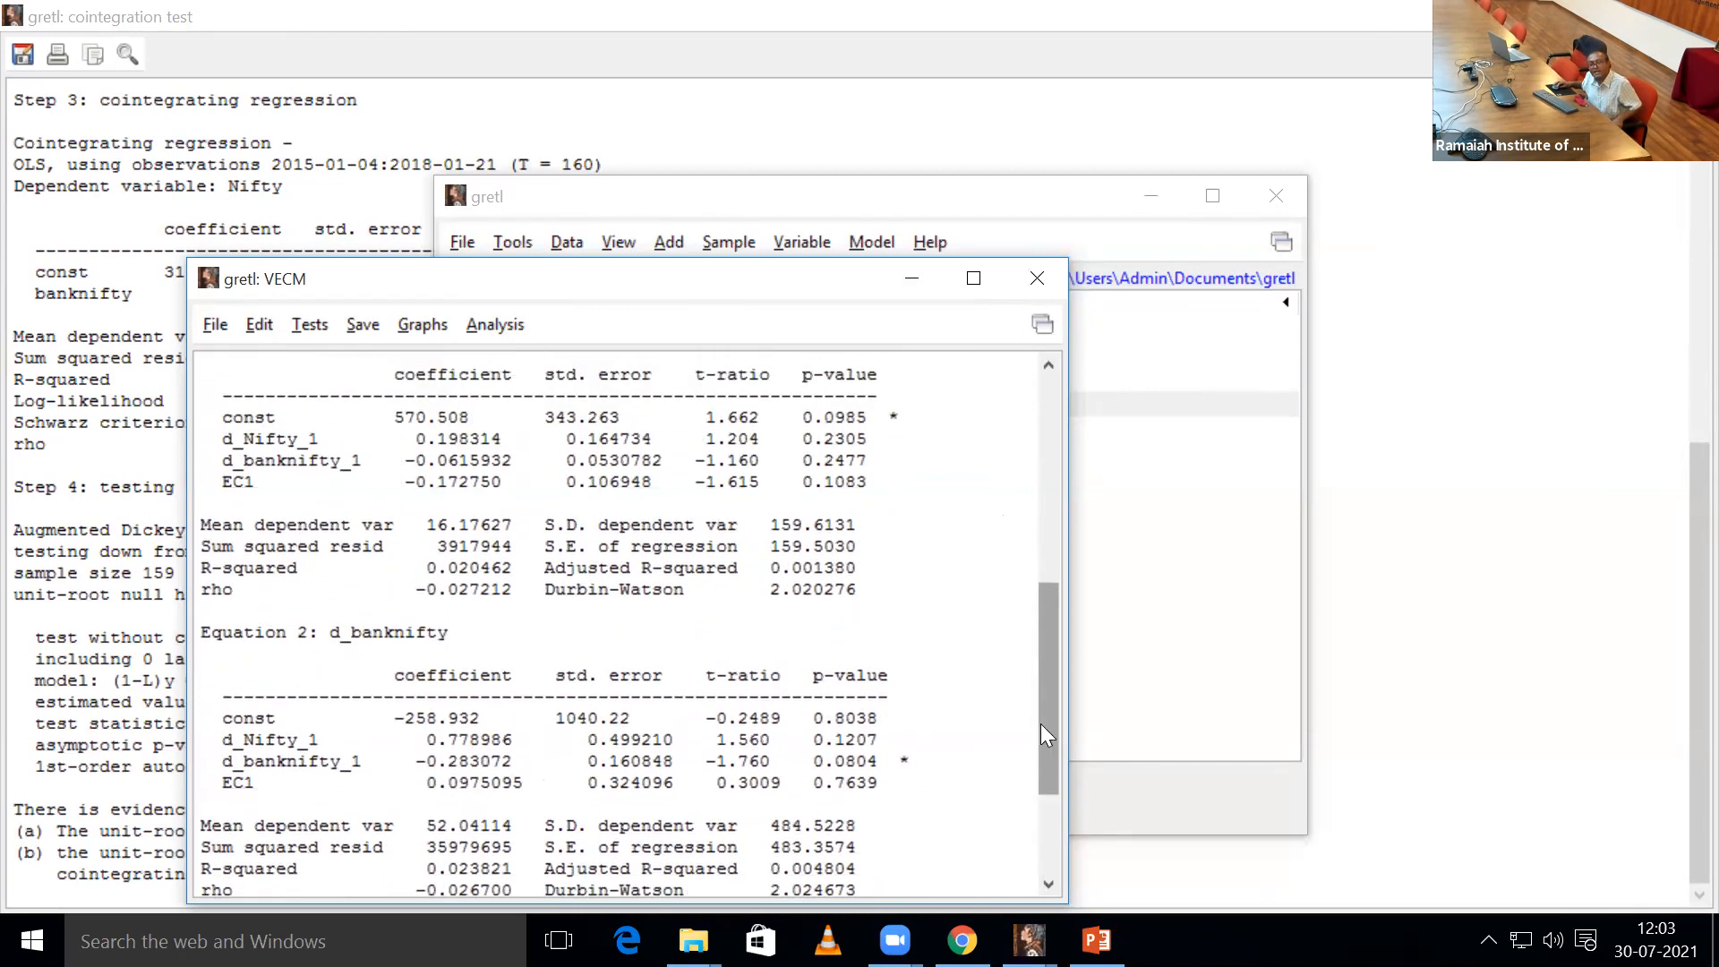
scroll(1041, 723, up, 2)
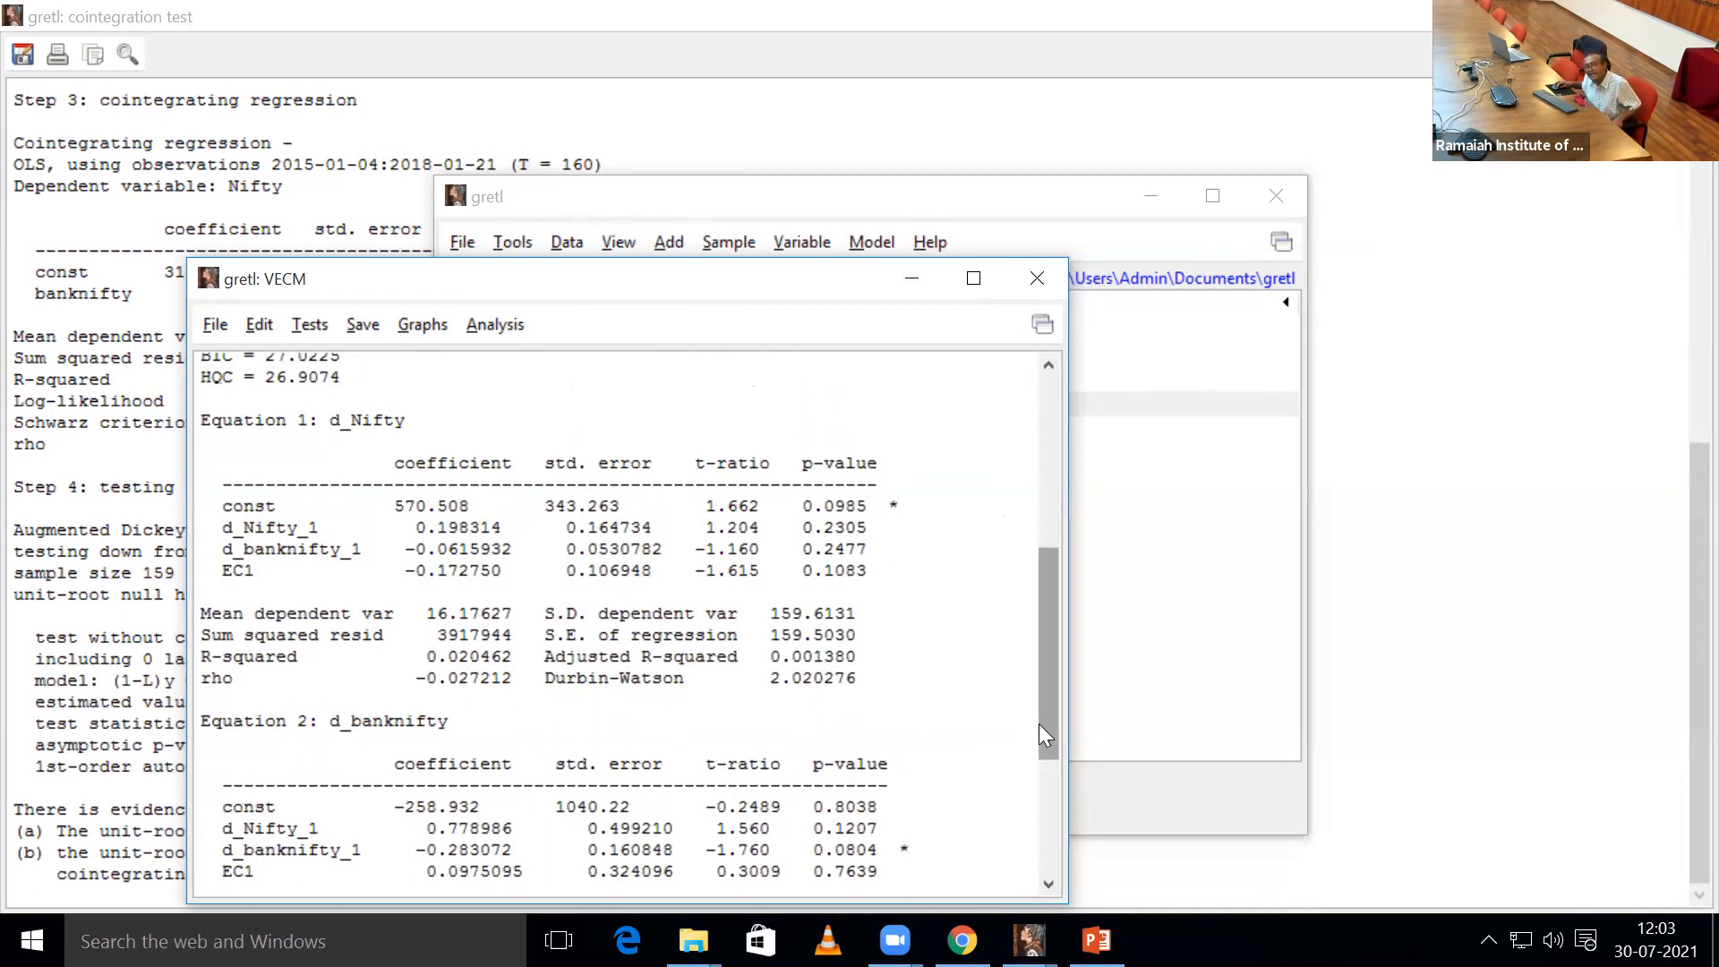
scroll(1044, 727, down, 2)
scroll(1055, 747, down, 1)
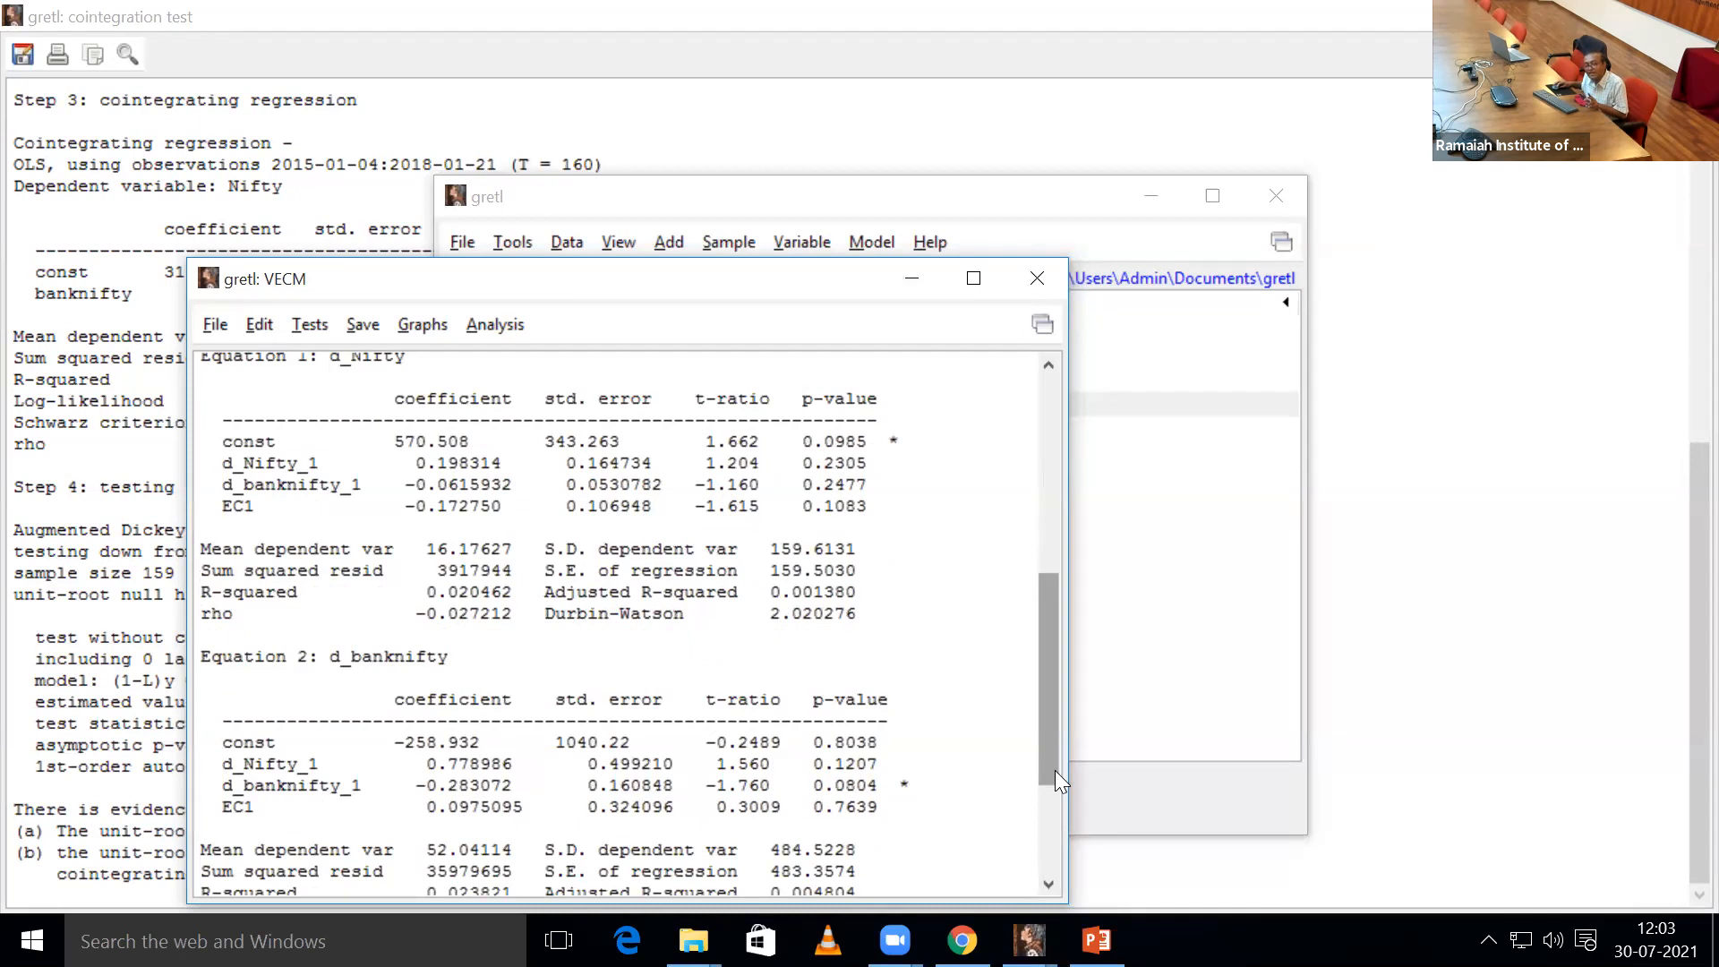
scroll(1058, 788, down, 3)
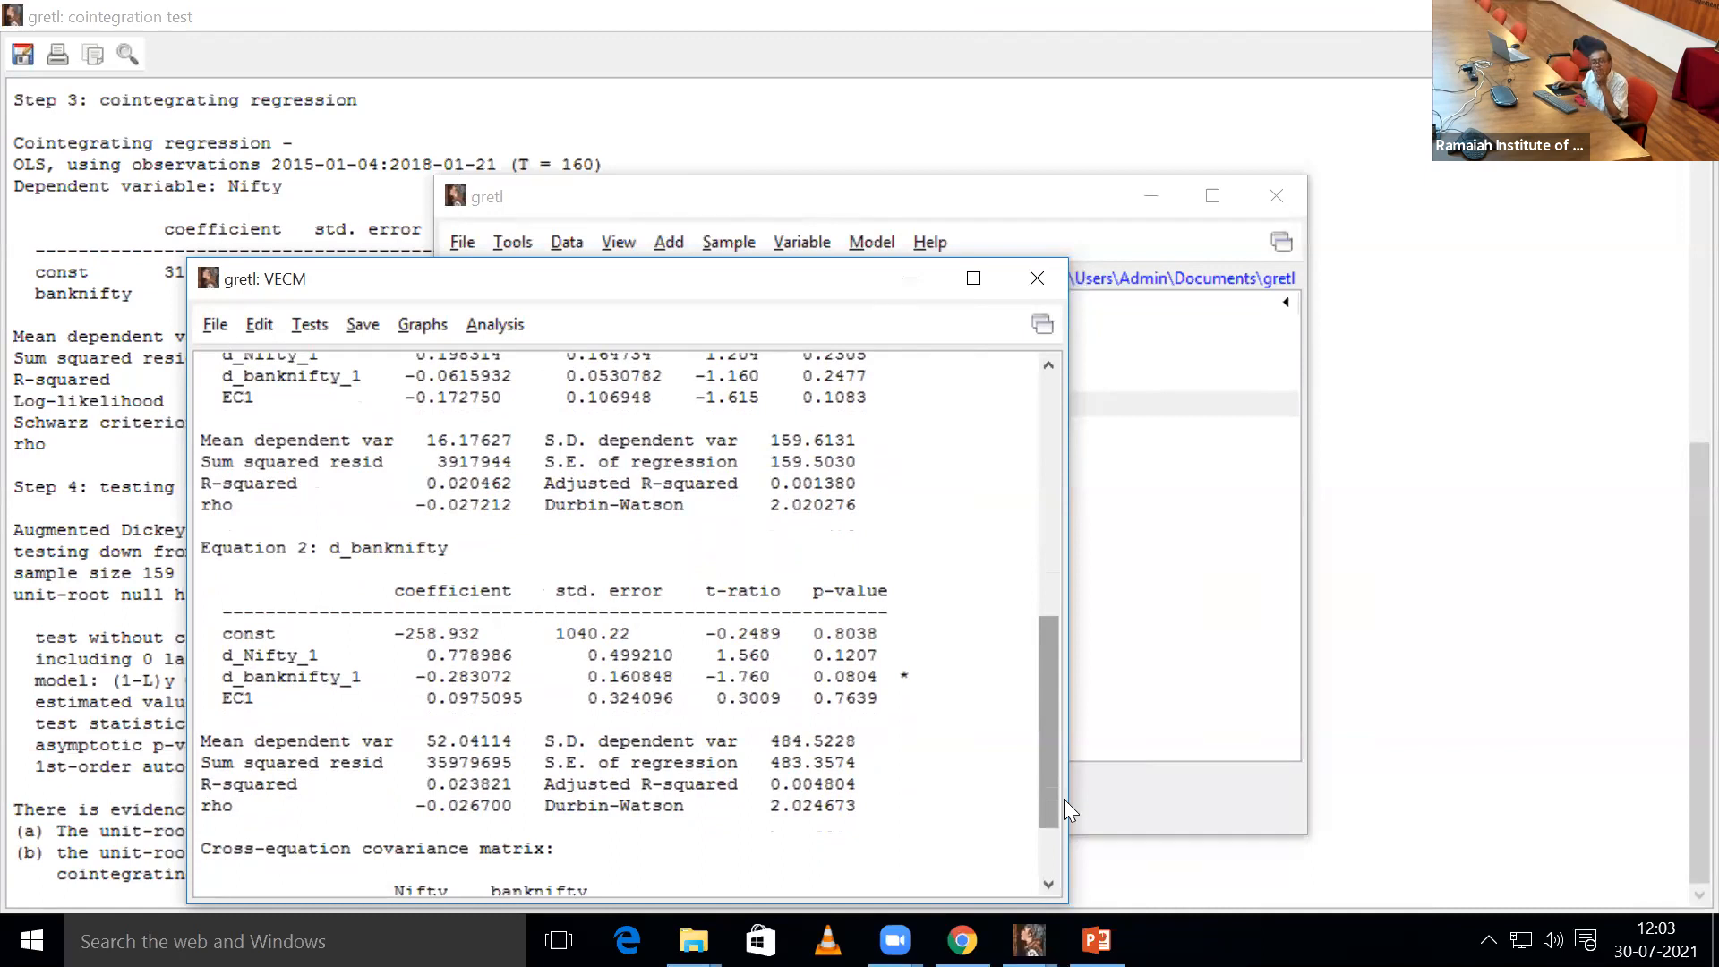
scroll(1064, 799, down, 3)
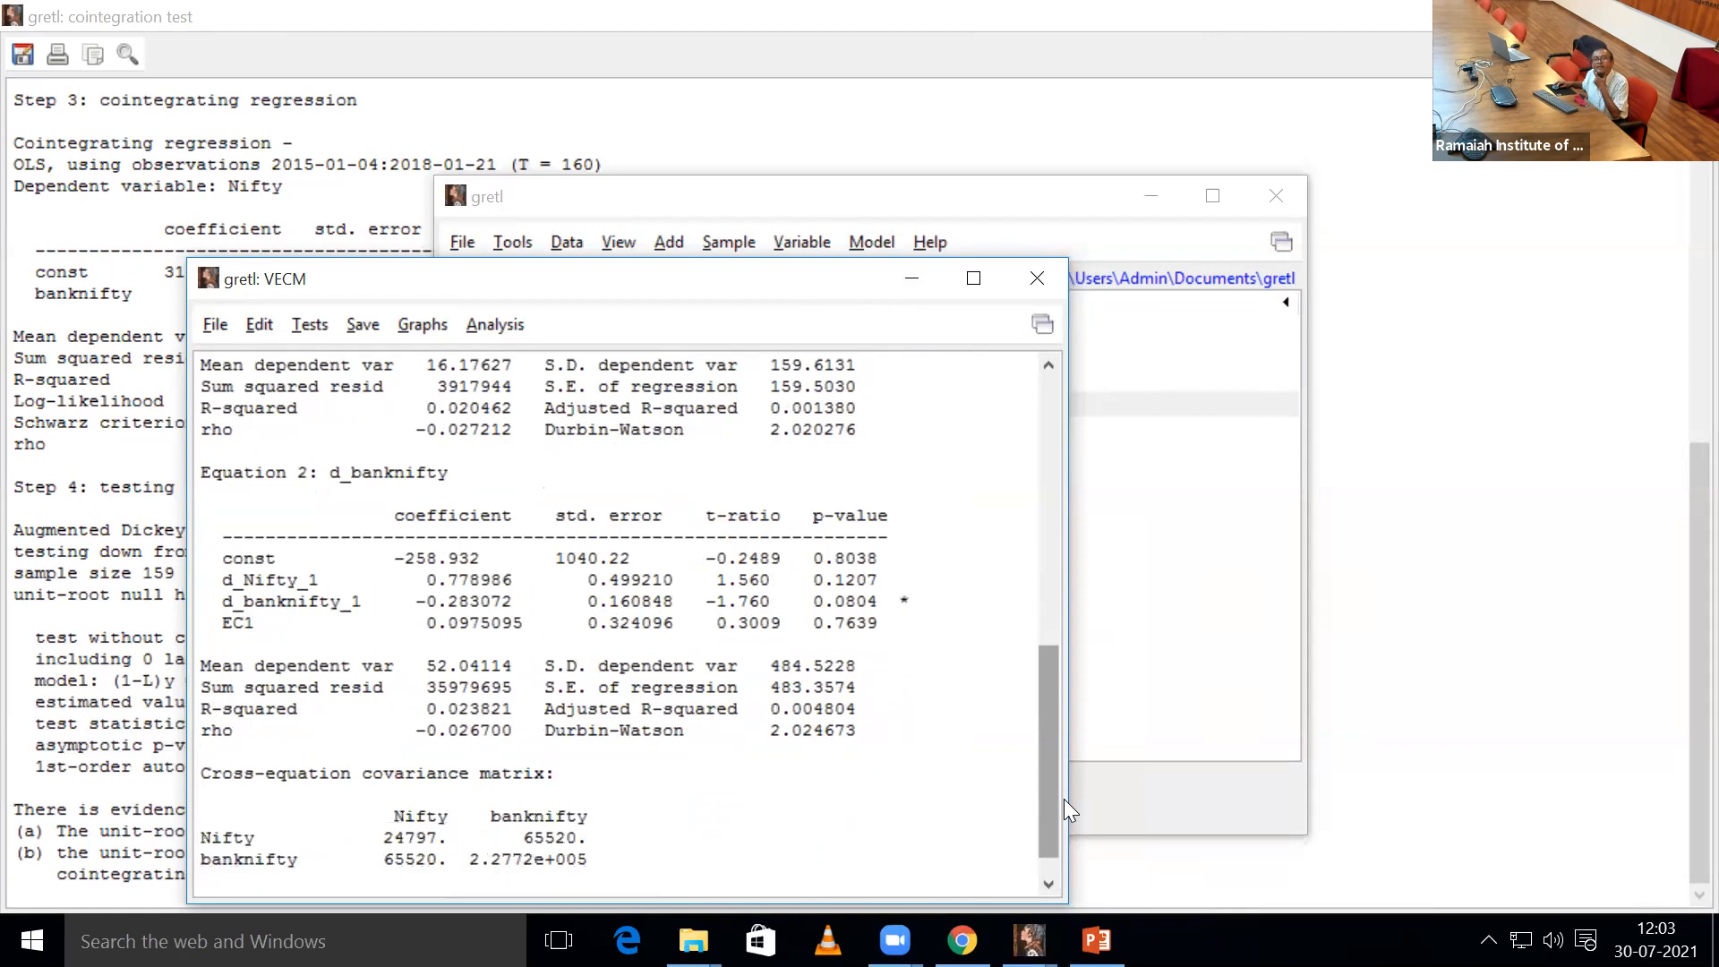
scroll(1064, 739, up, 3)
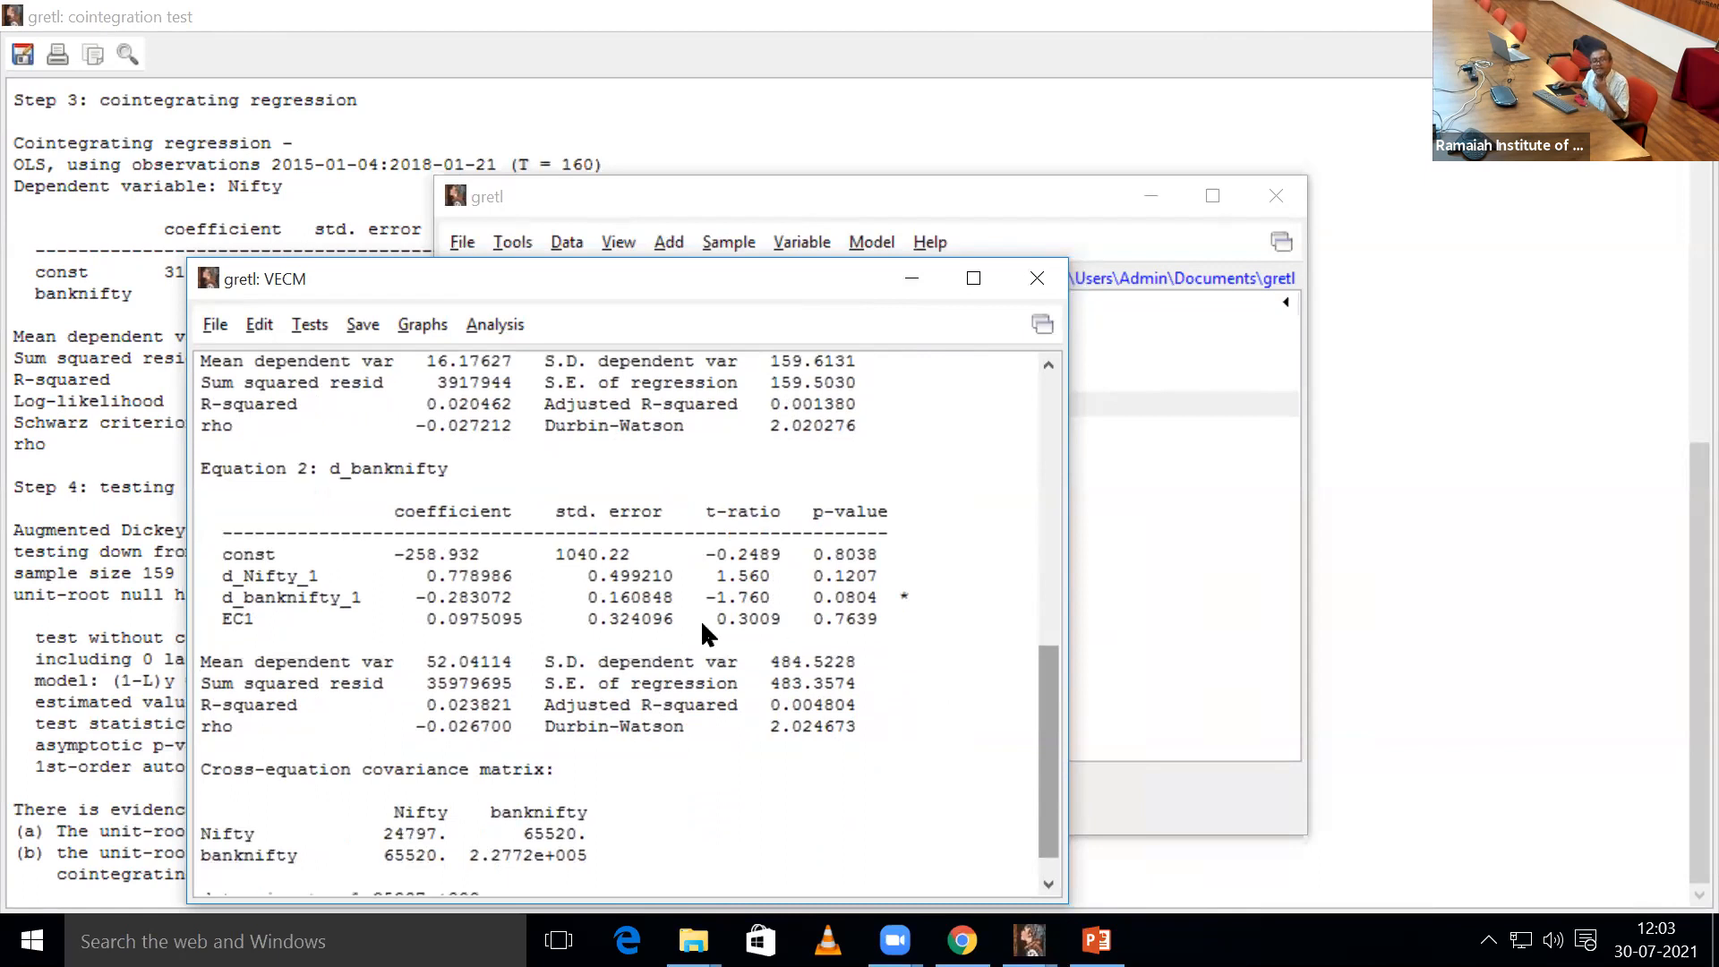
scroll(700, 634, up, 1)
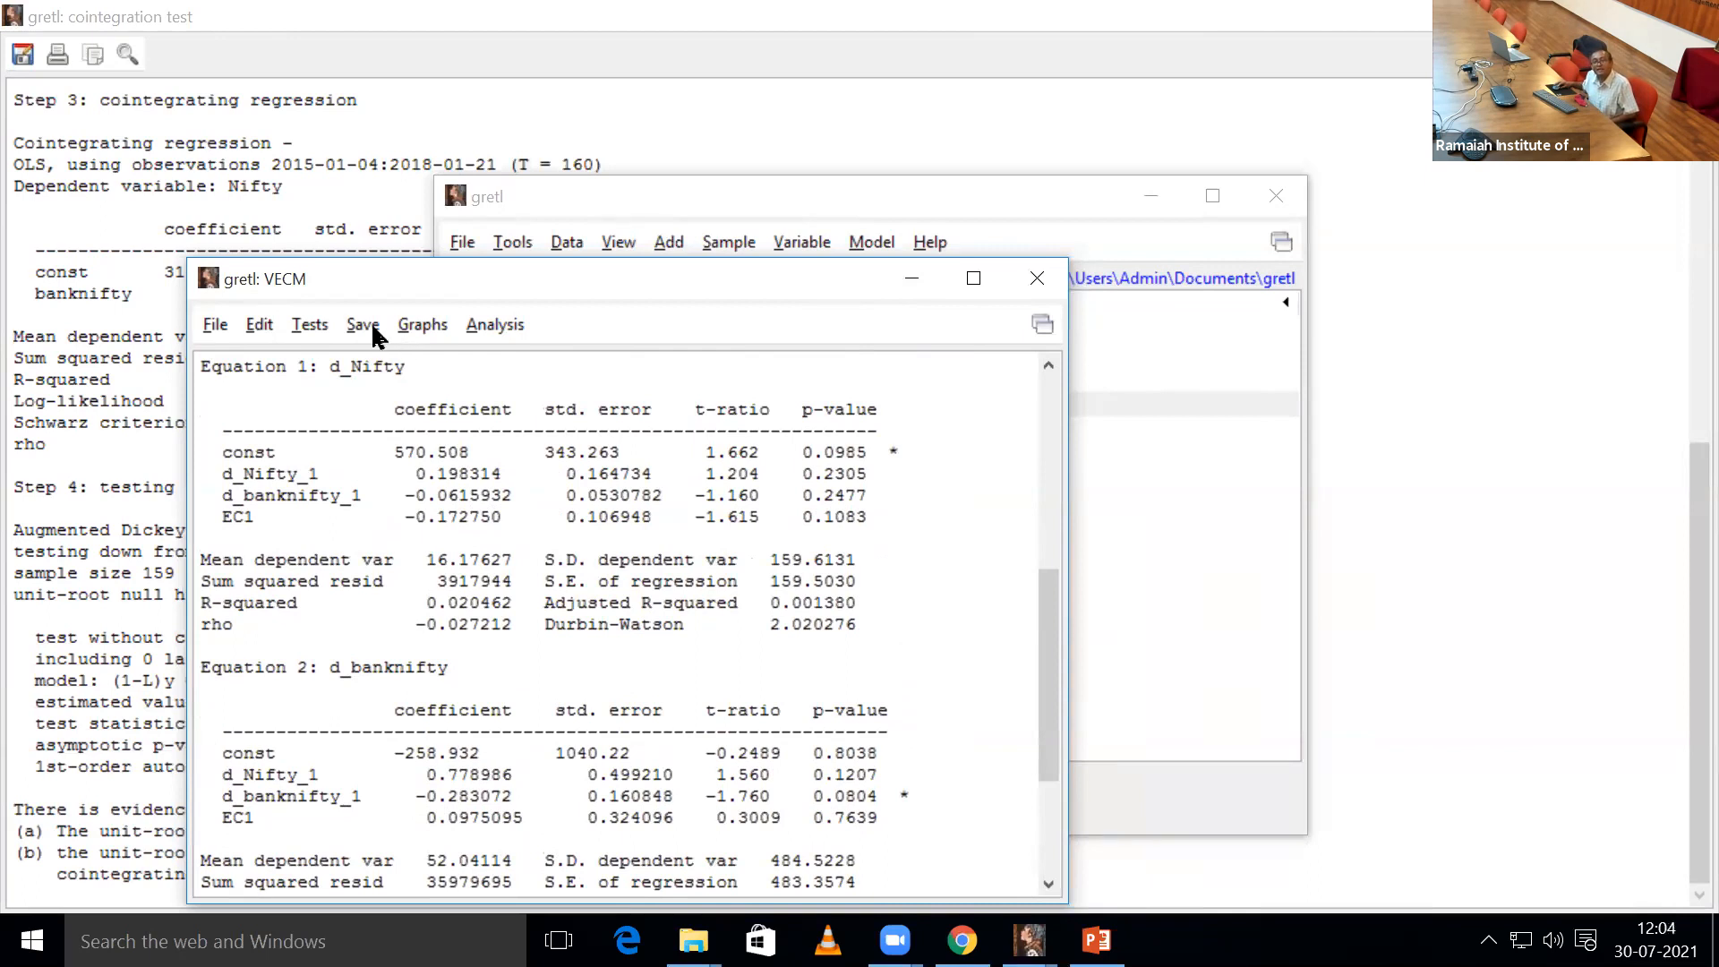
- Forecast Nifty from the VECM with 5 added observations, using an automatic forecast for 2018-01-28 to 2018-02-25 and 0.95 error bars
click(502, 324)
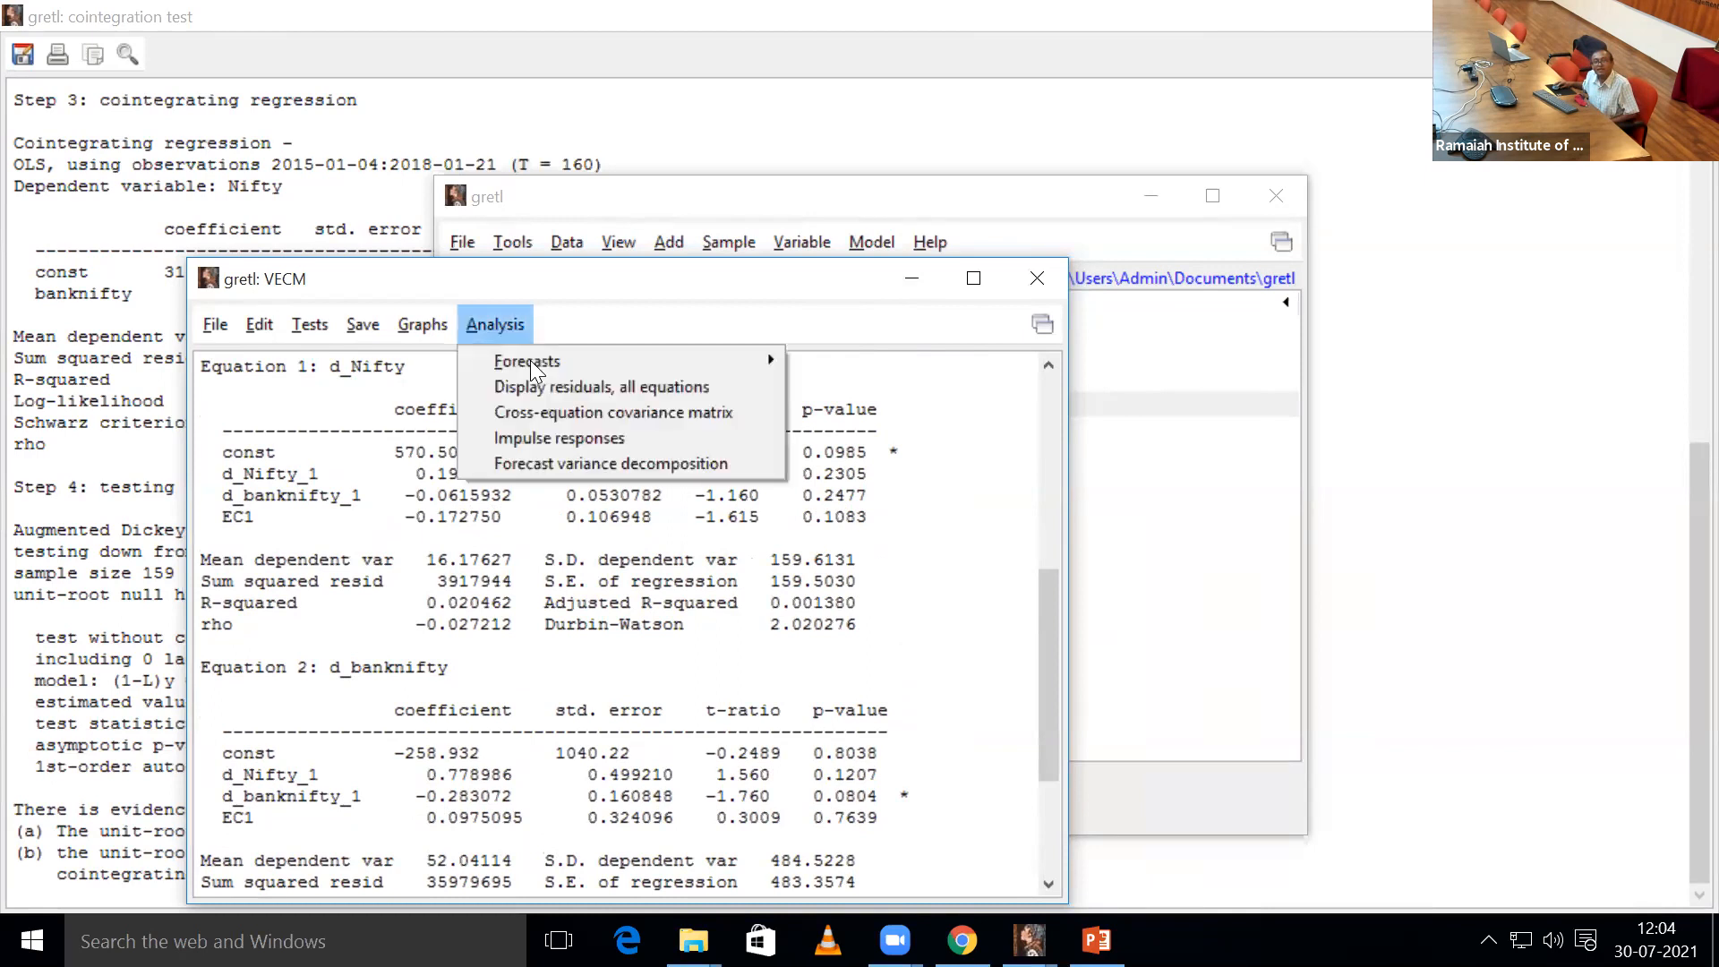
mouse_move(729, 376)
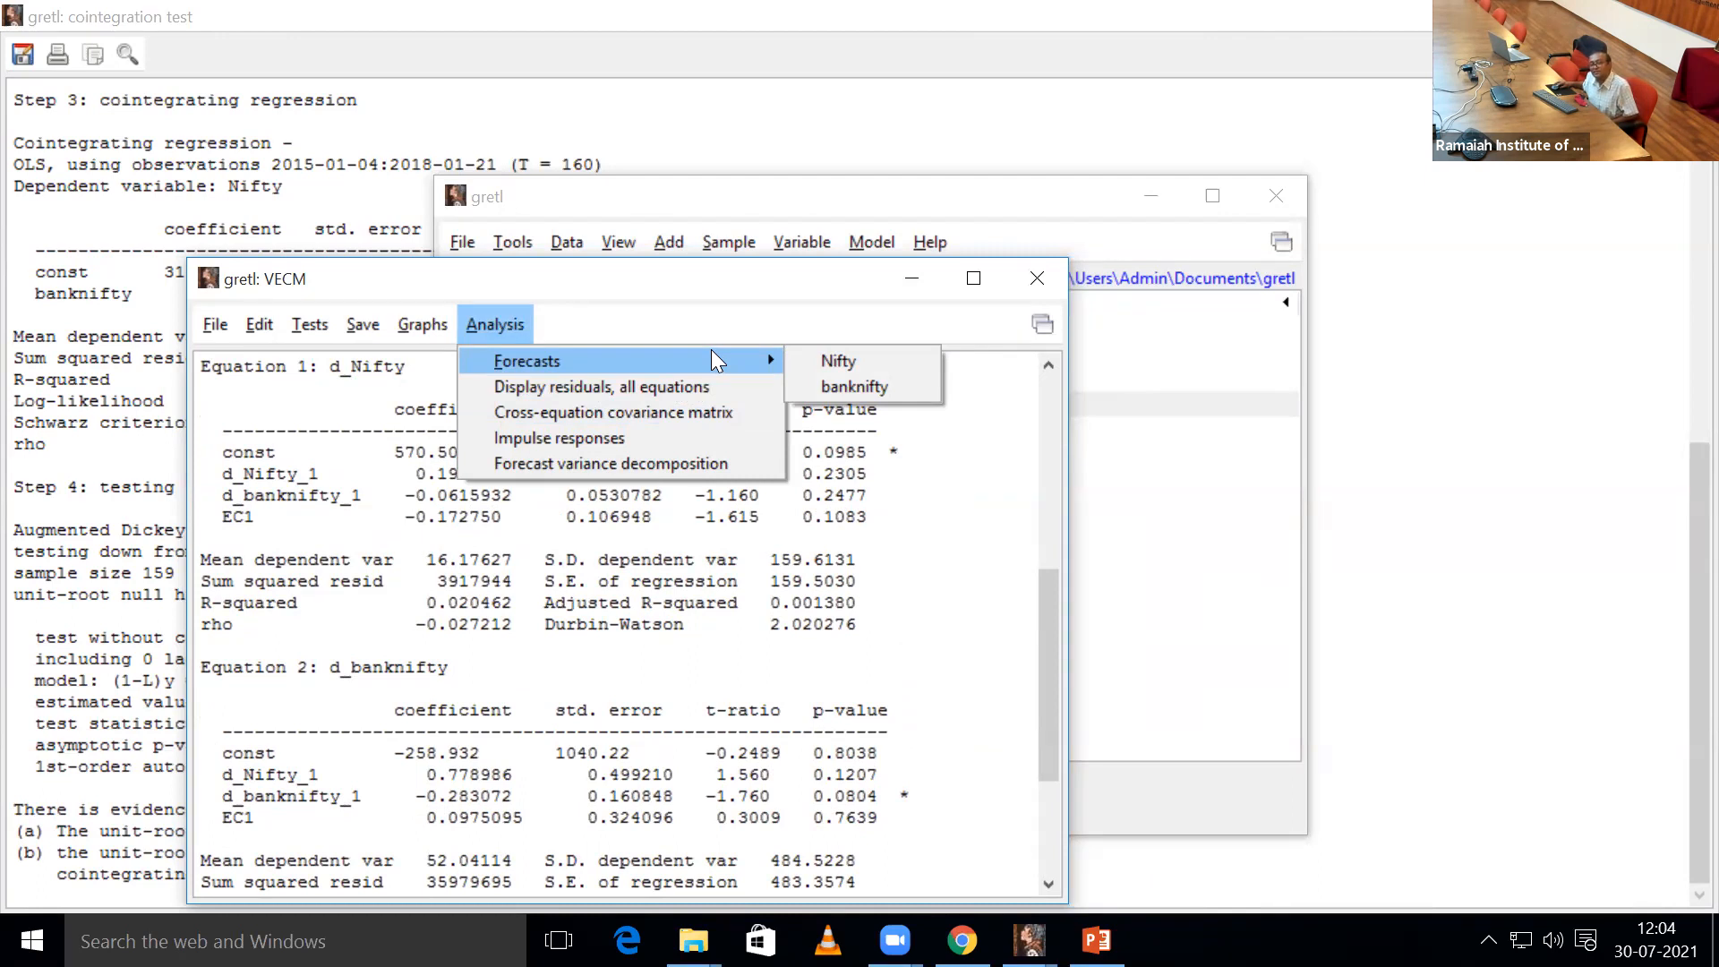
click(831, 364)
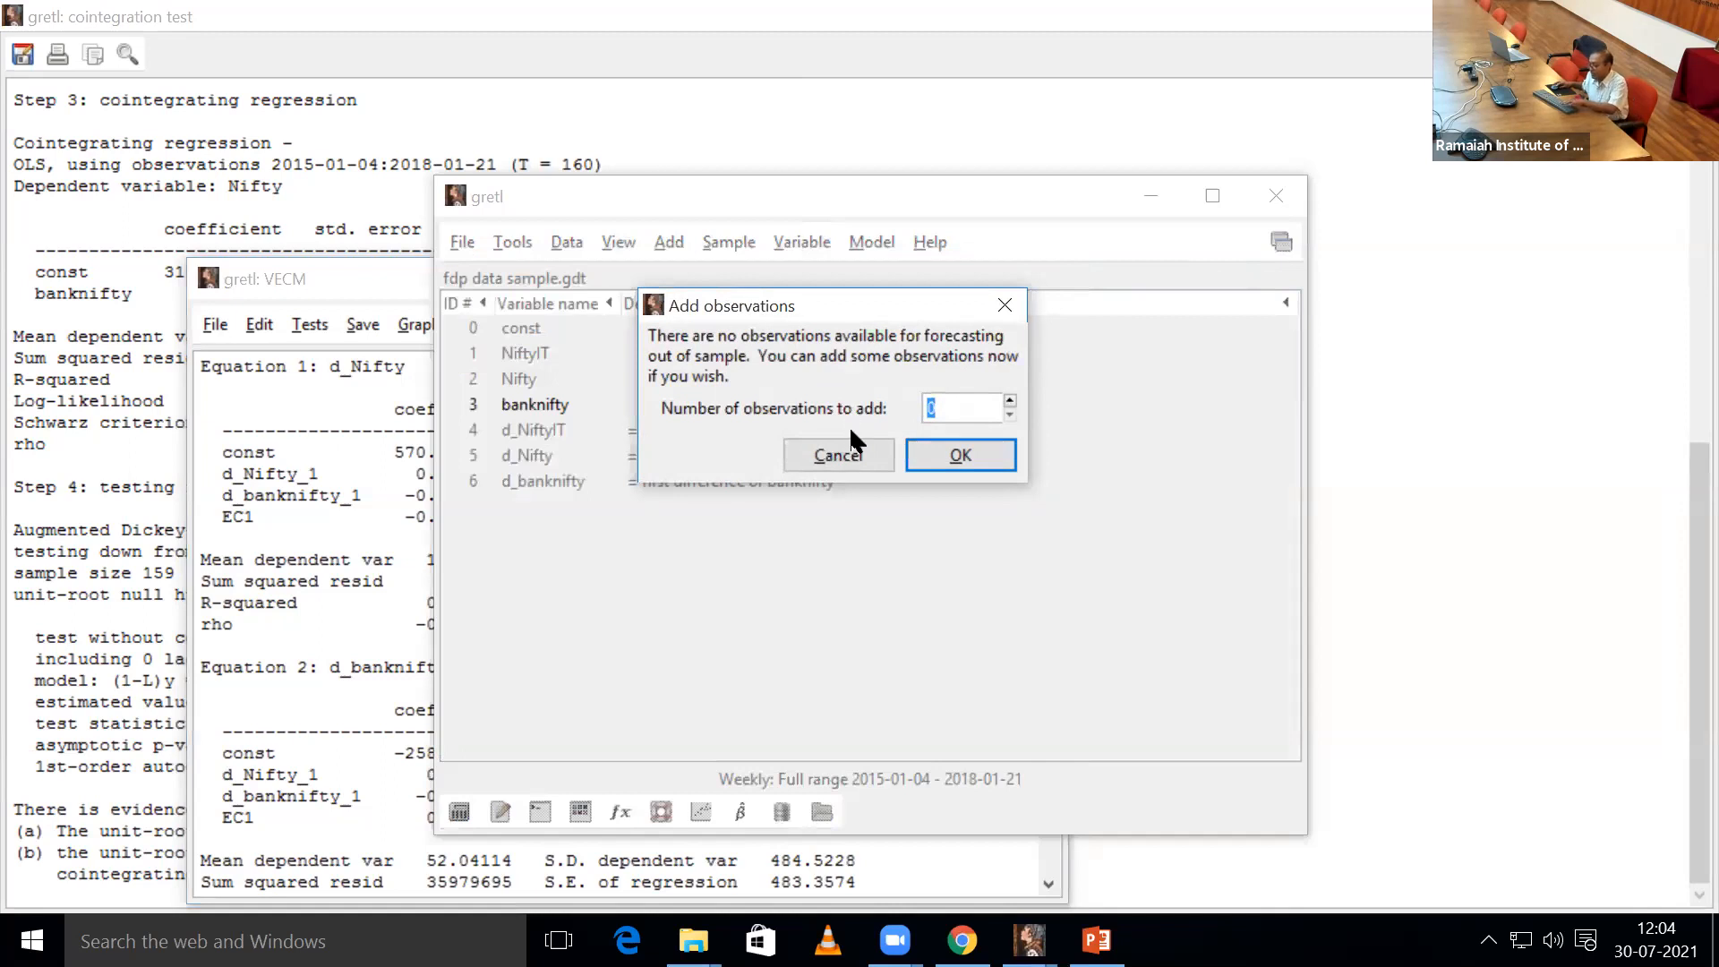
text(5)
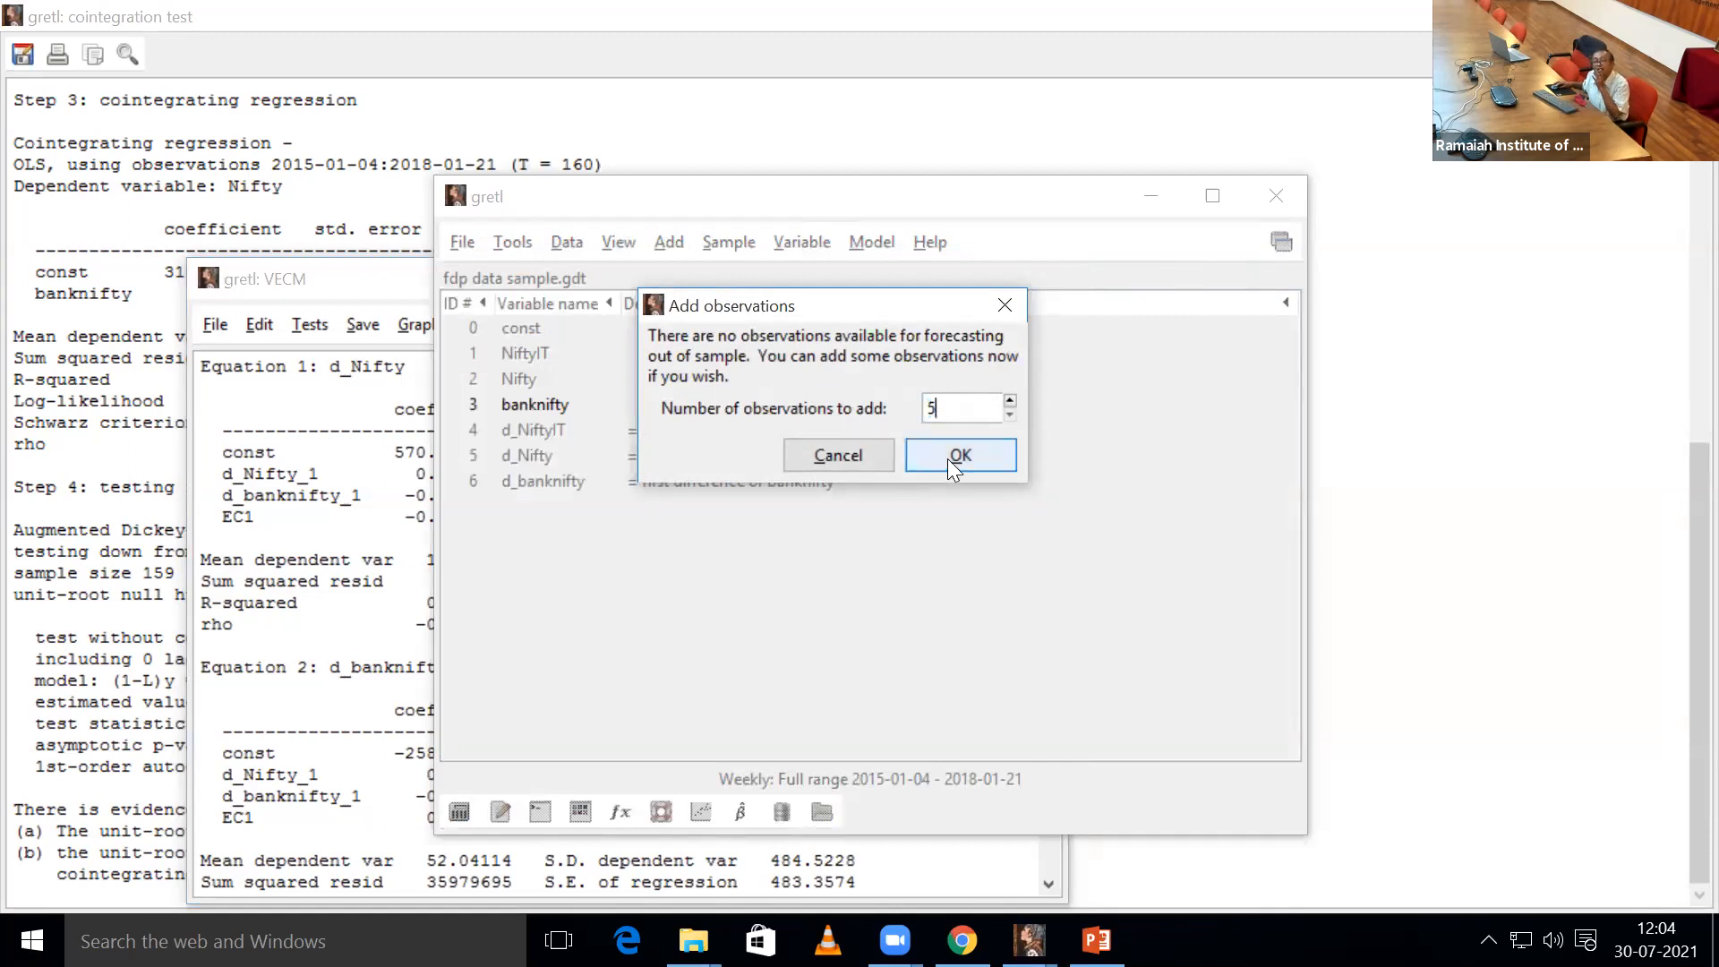
click(947, 459)
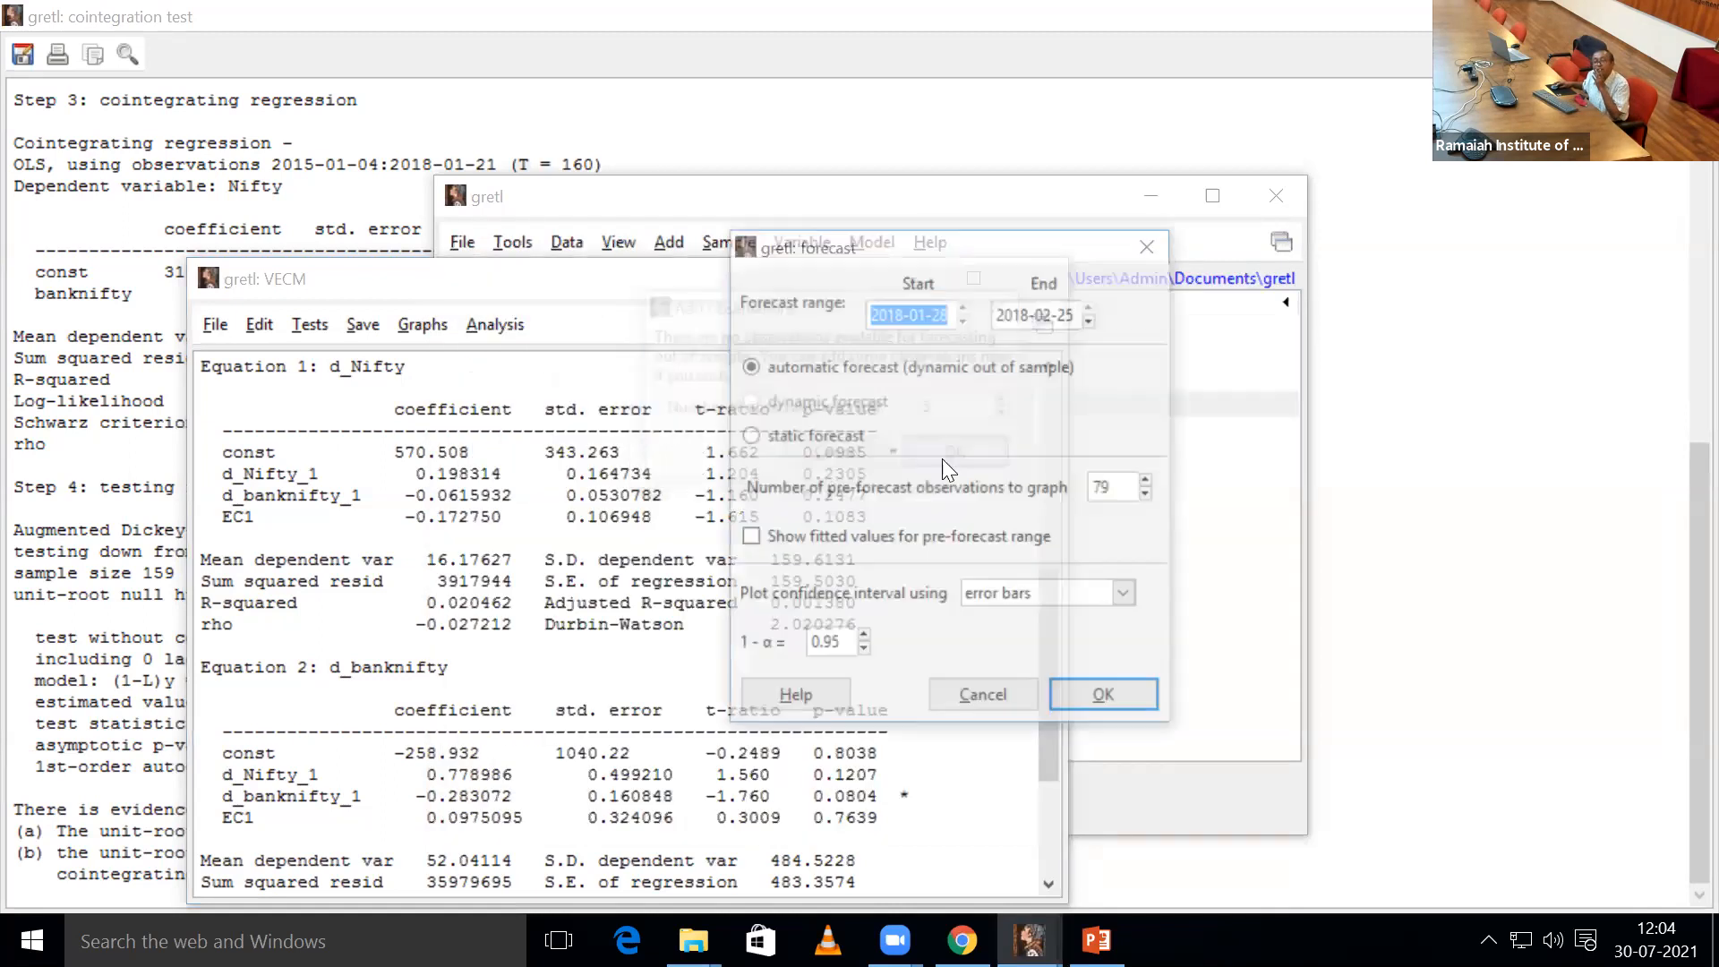
click(1103, 711)
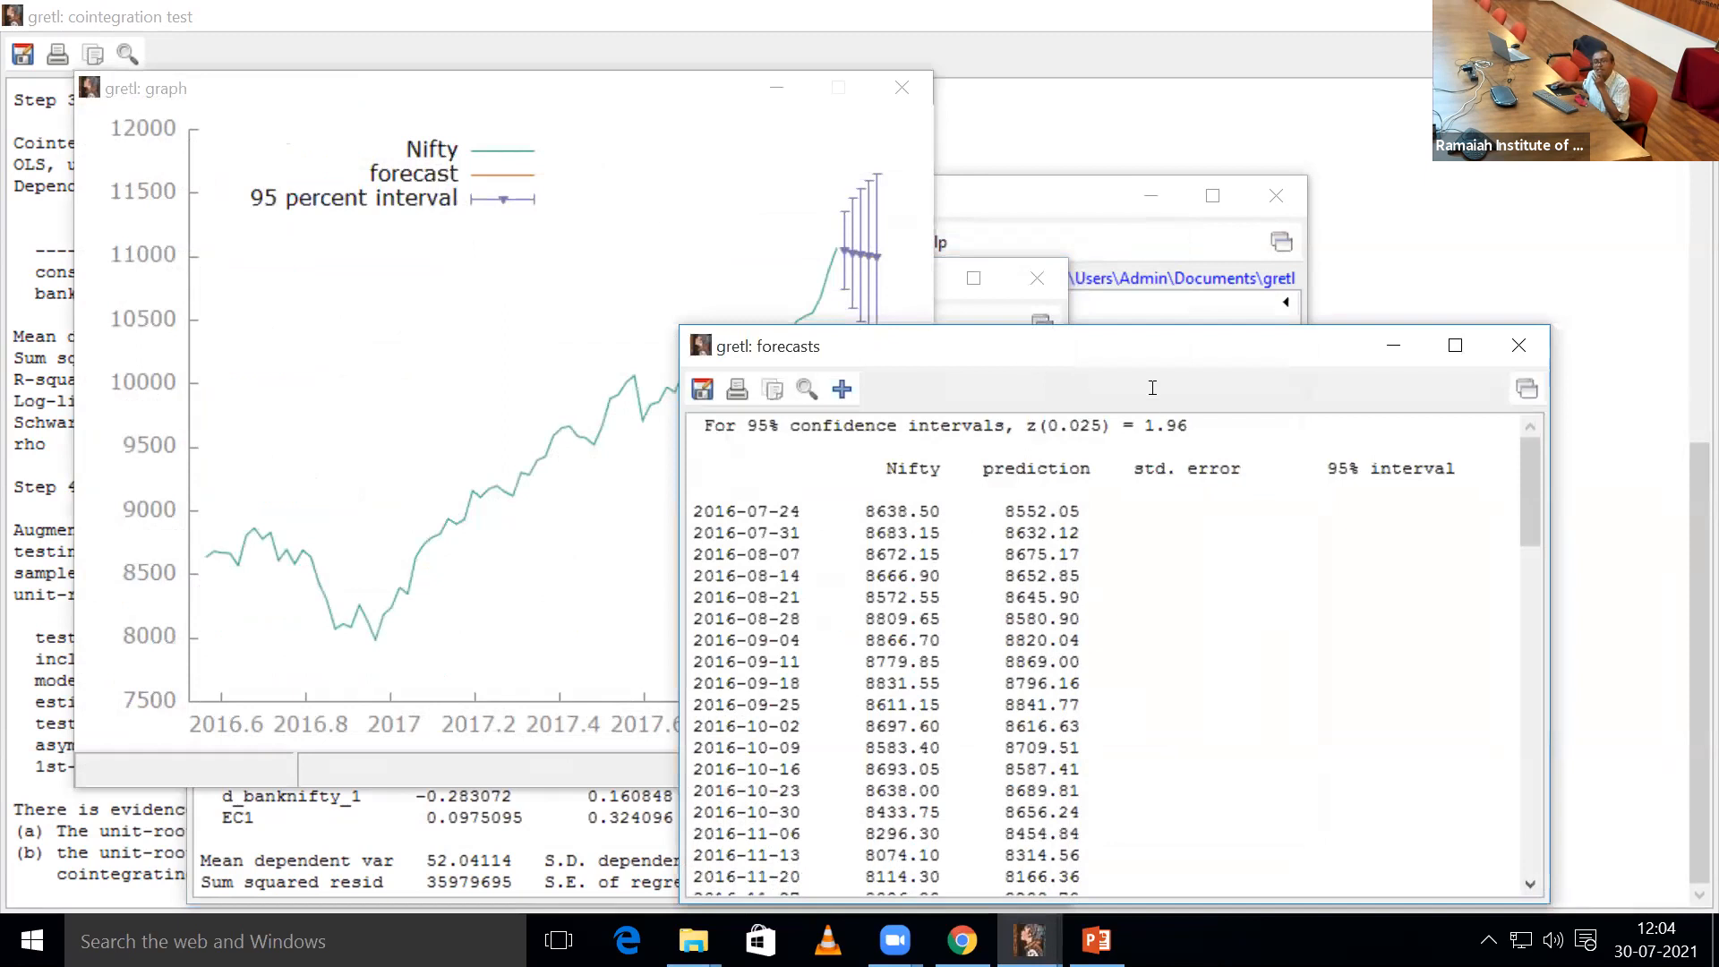
- Review the Nifty forecast table through its out-of-sample predictions and 95% intervals, and close the table and the forecast graph
drag(1172, 345, 903, 130)
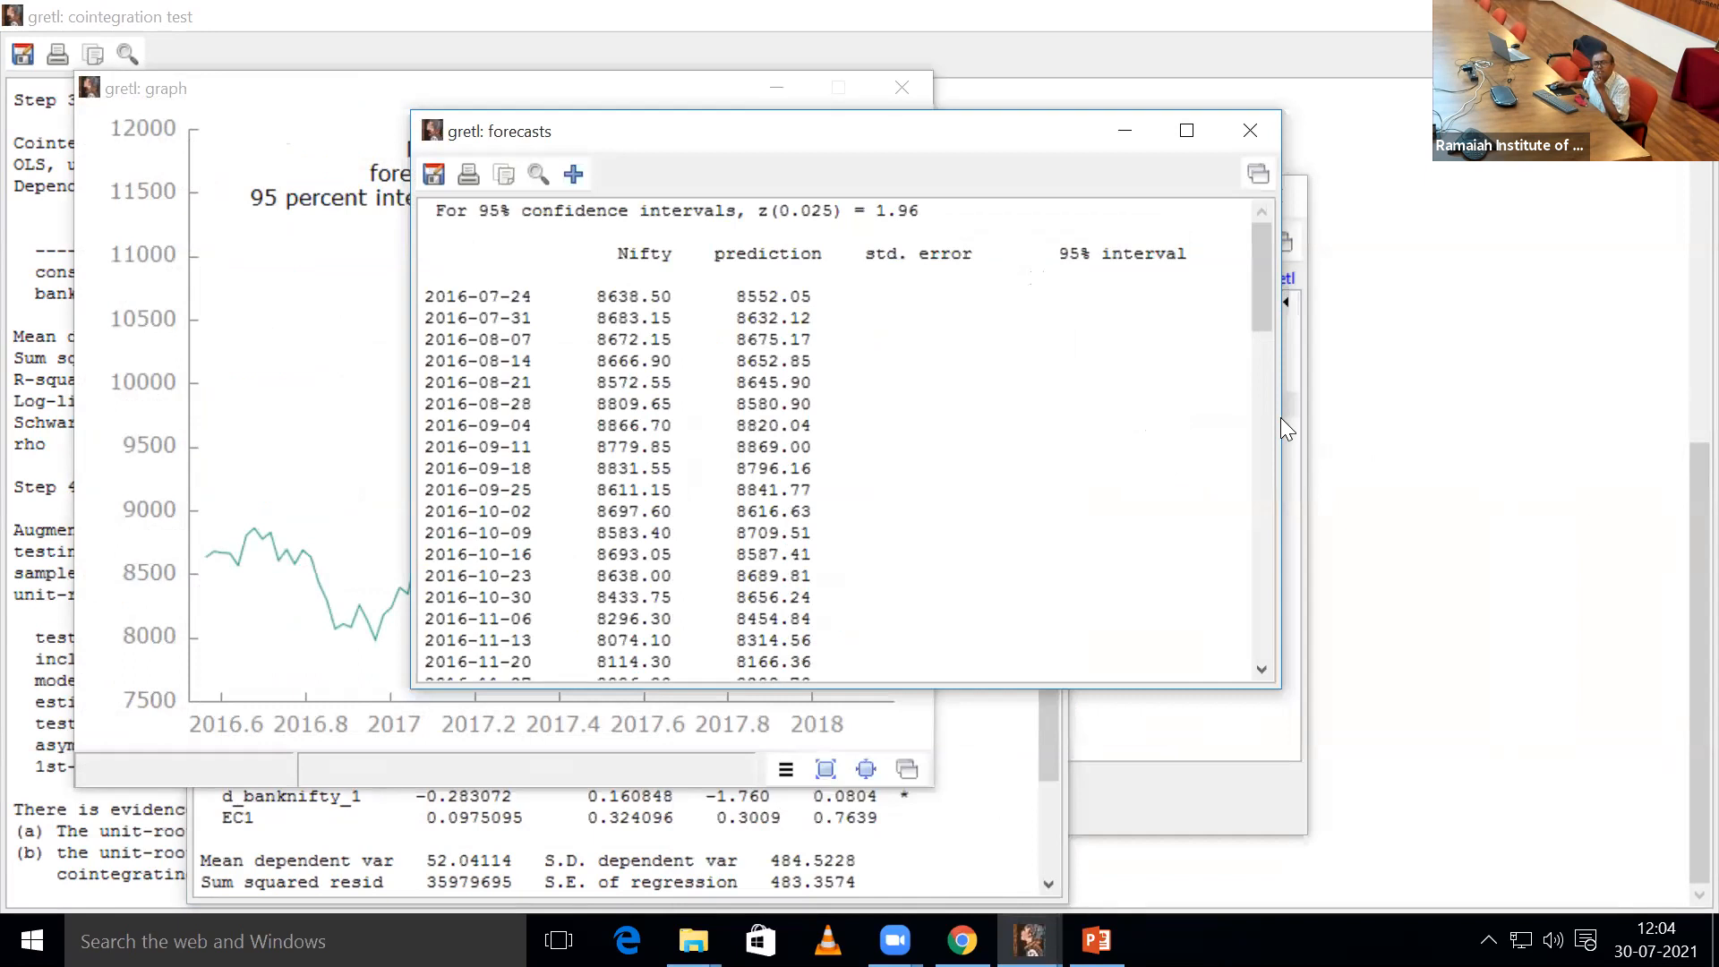
scroll(1280, 417, down, 5)
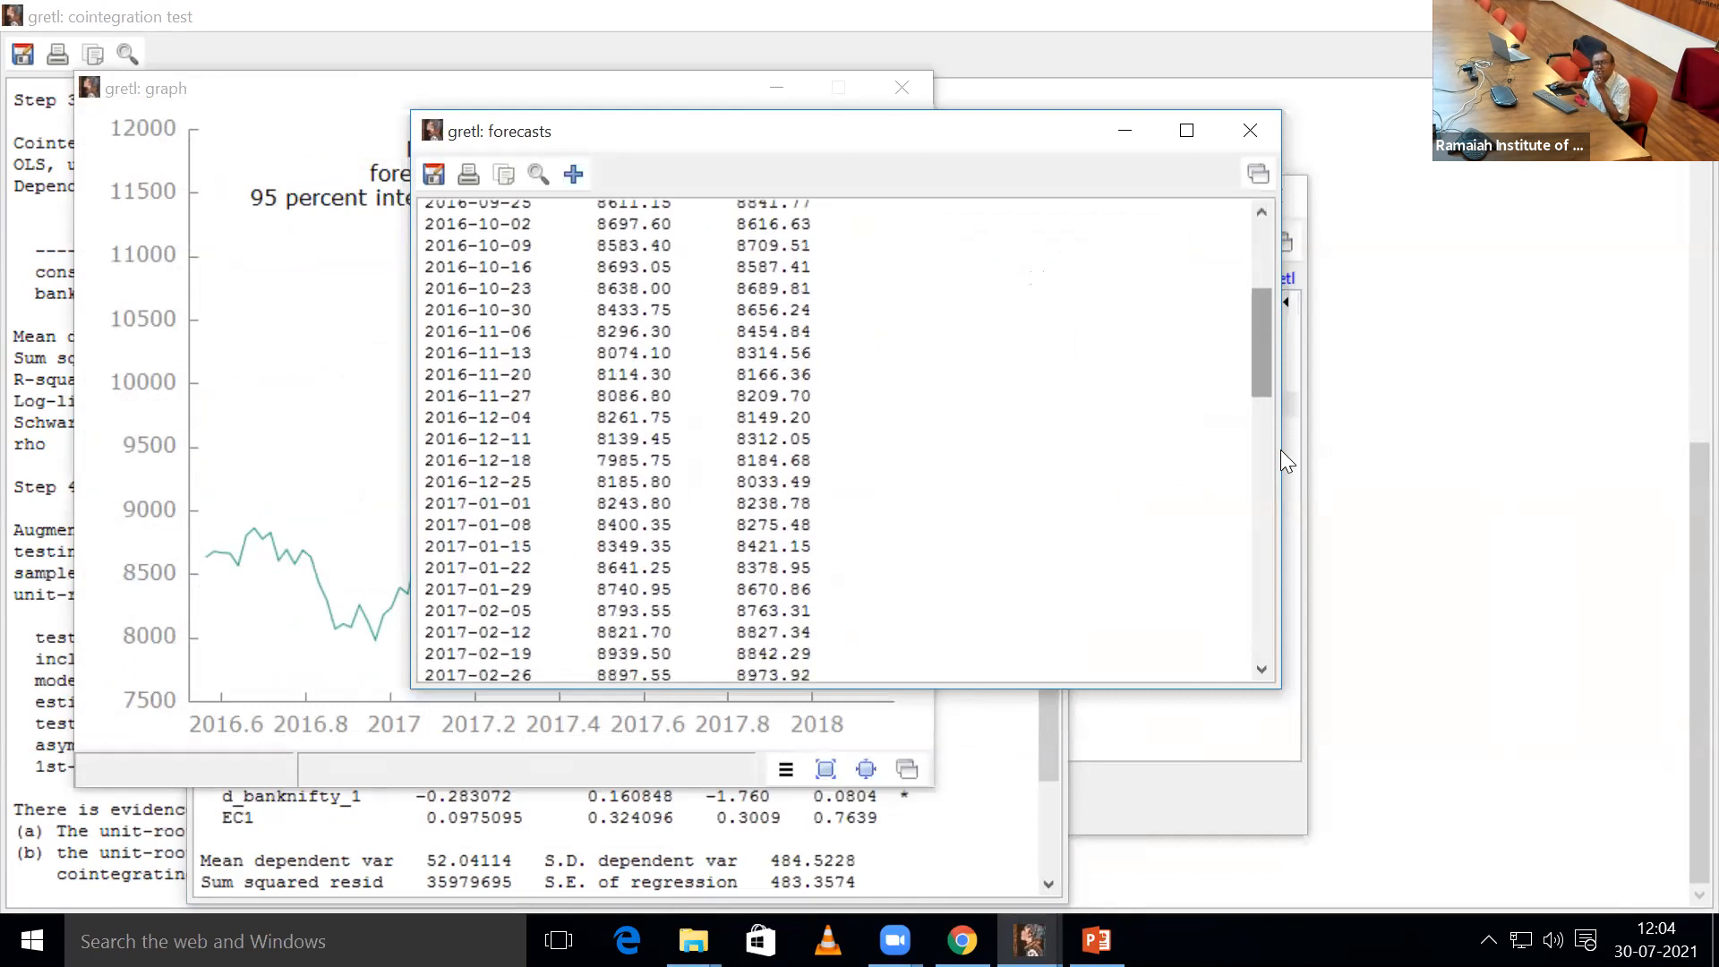
scroll(1281, 449, down, 6)
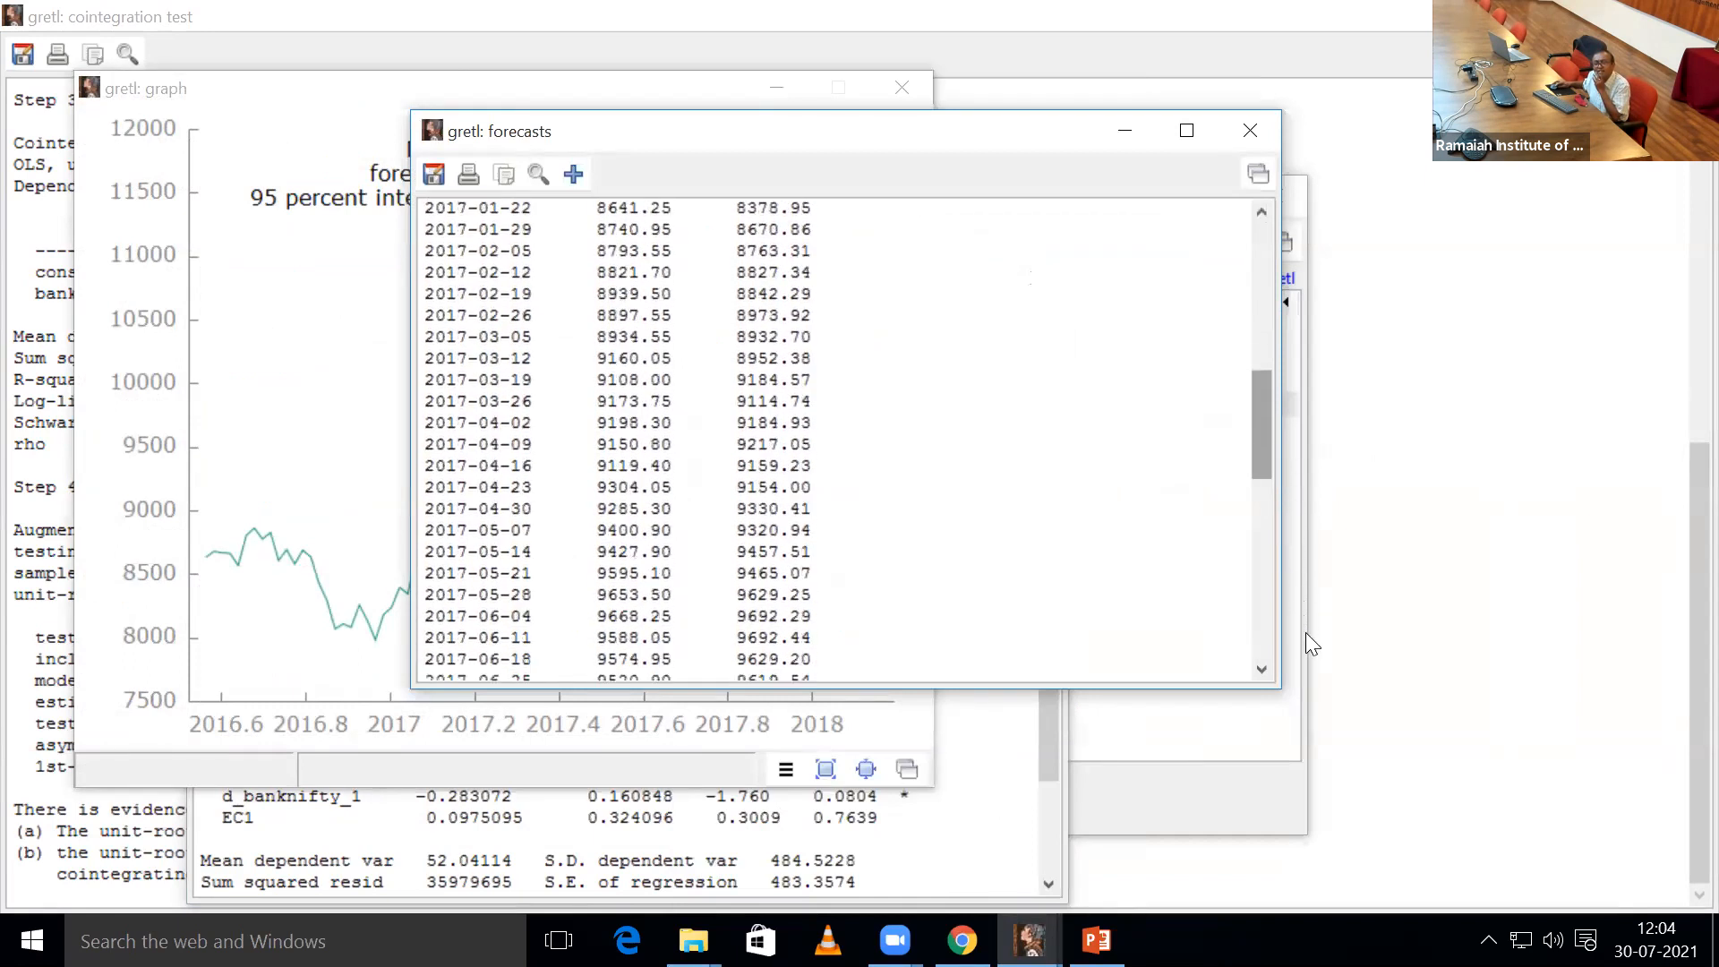
scroll(1307, 640, down, 10)
scroll(1306, 632, down, 3)
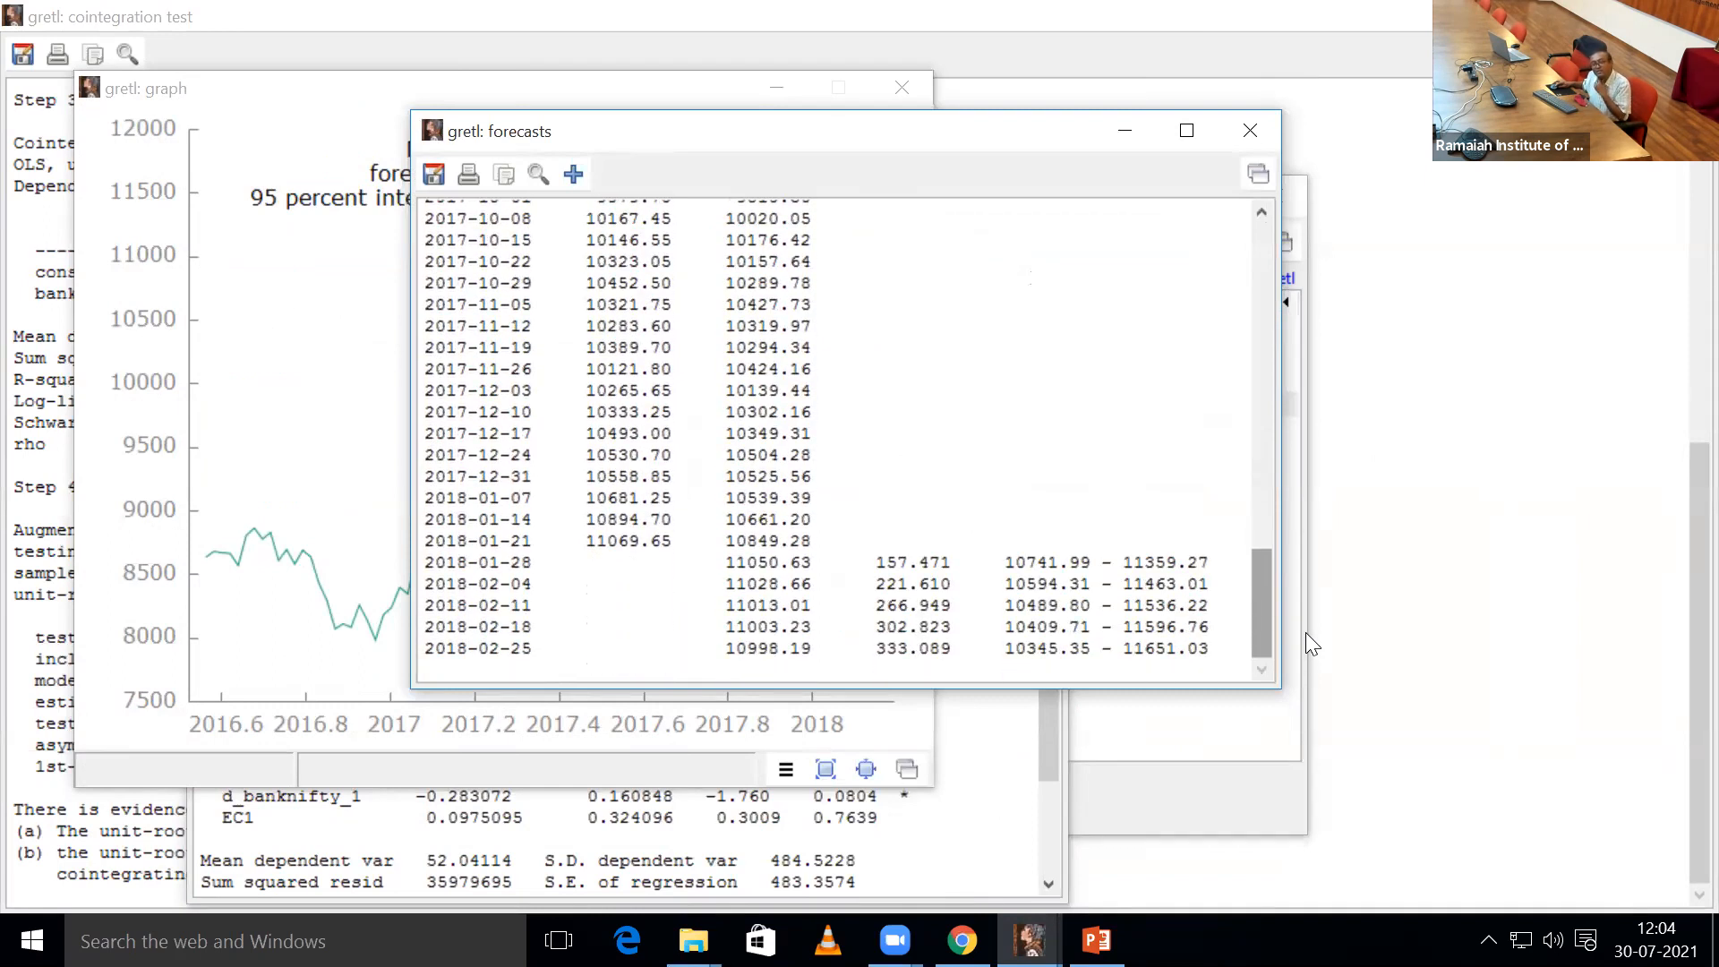
scroll(1304, 614, up, 1)
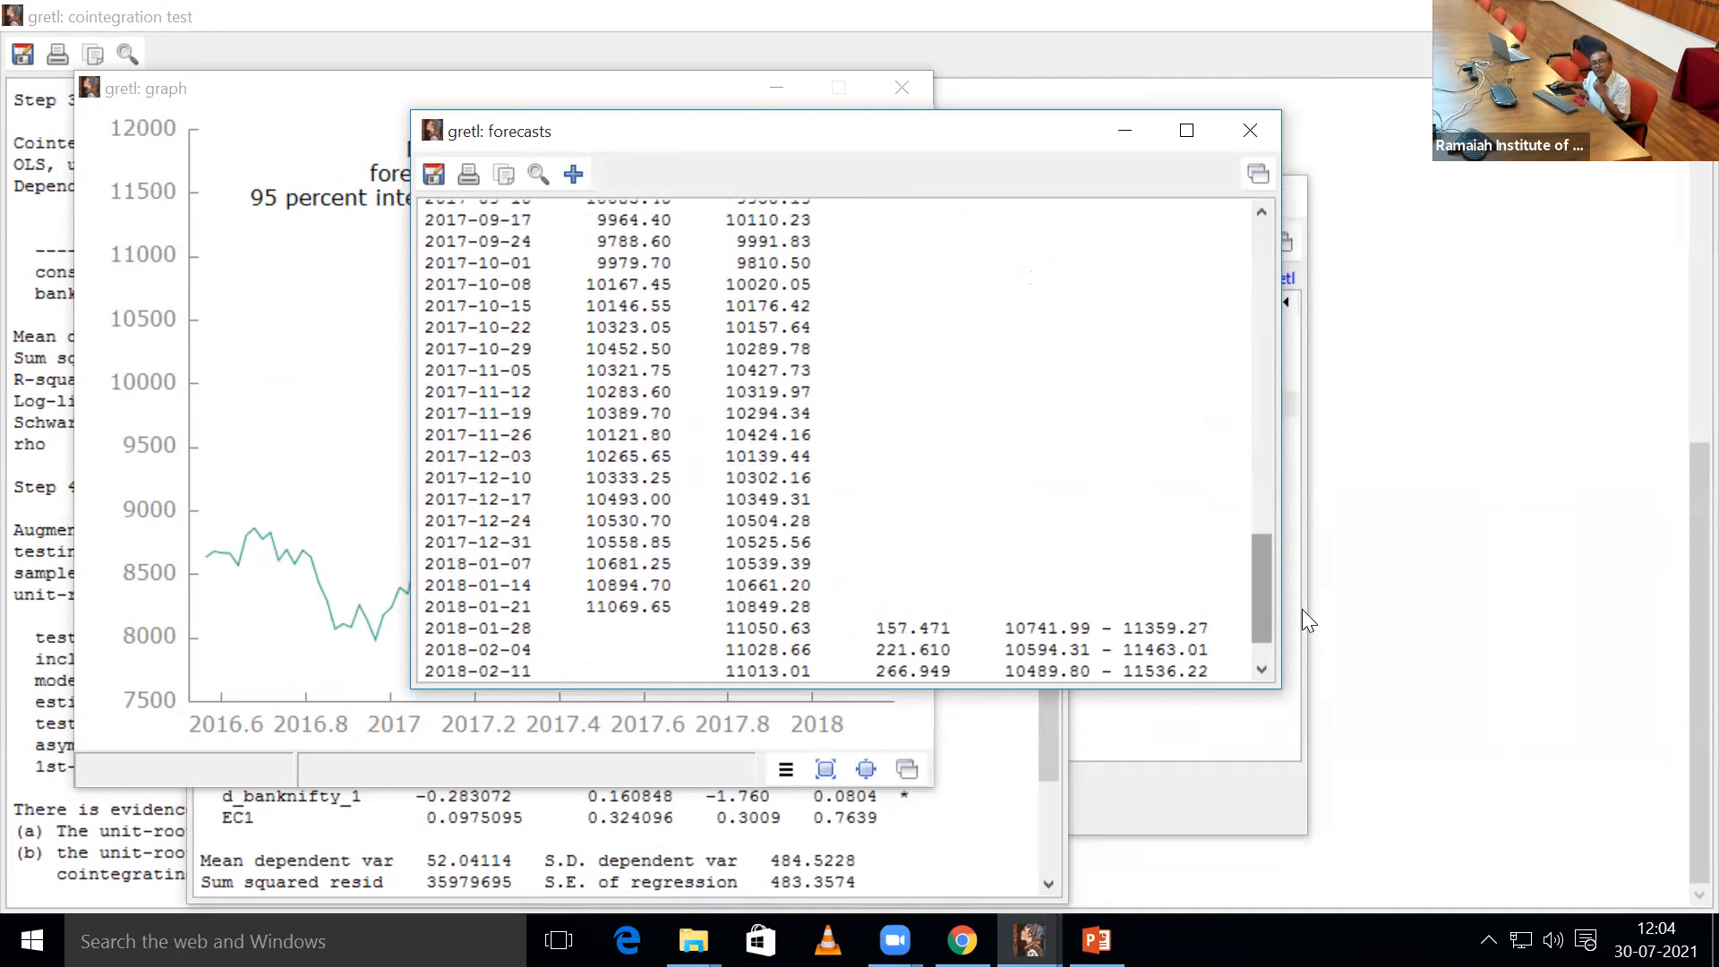
scroll(1302, 629, down, 1)
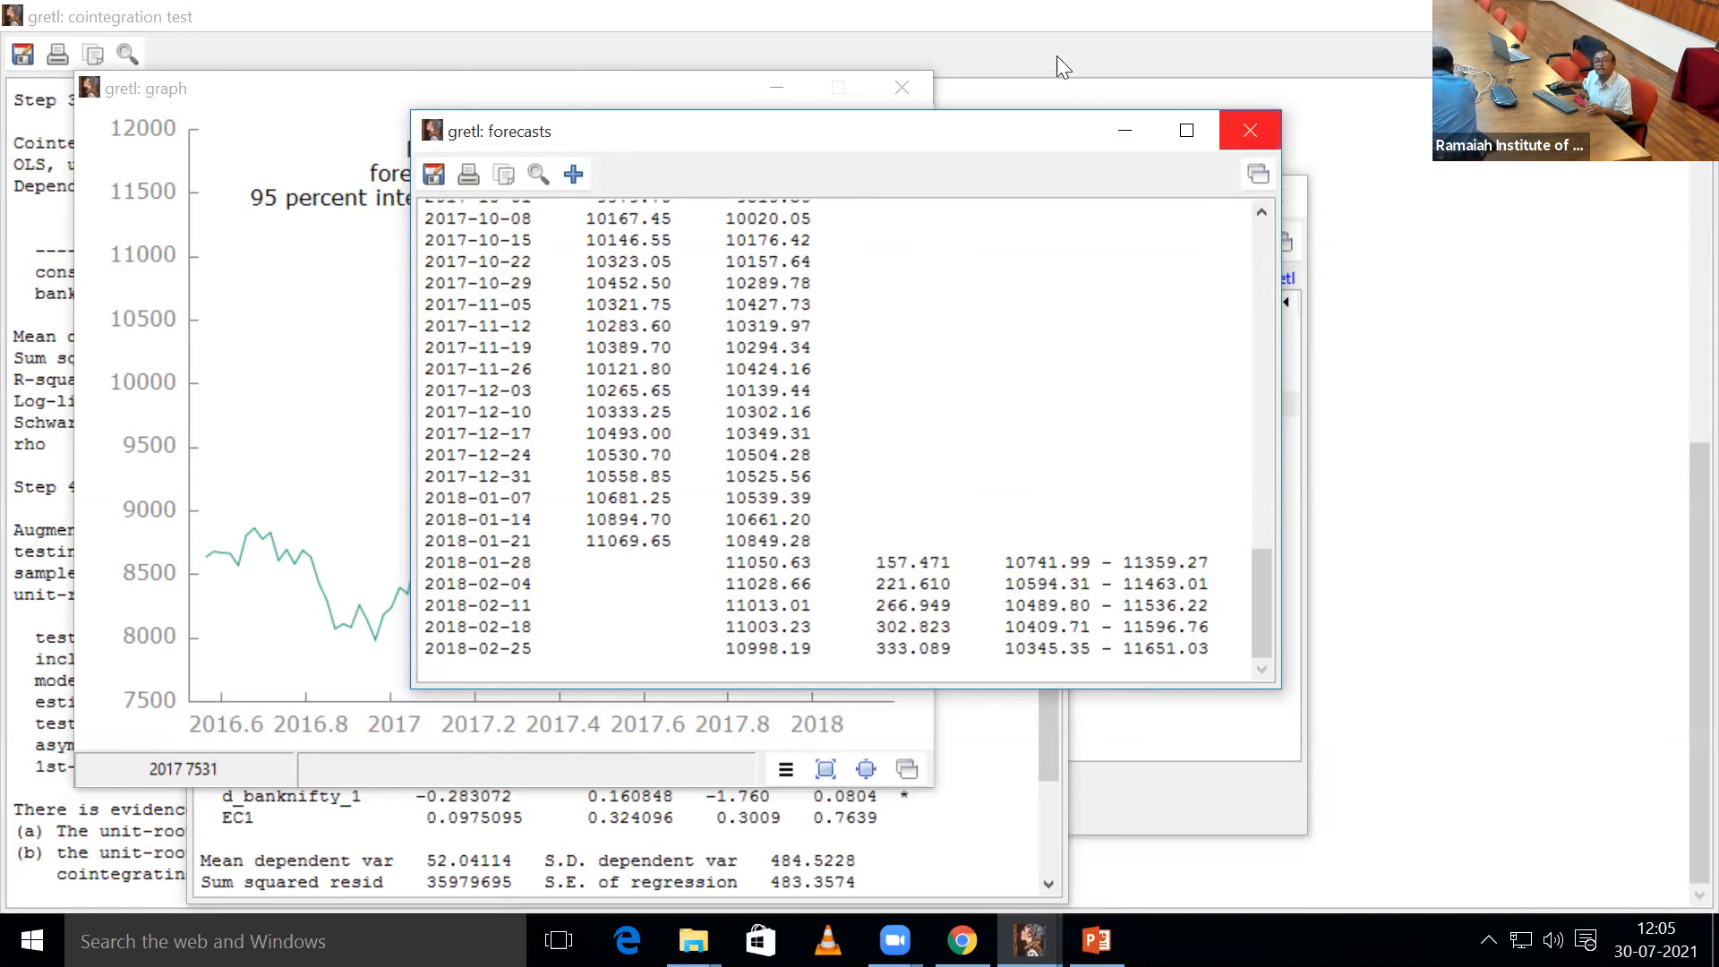
click(1250, 131)
click(900, 87)
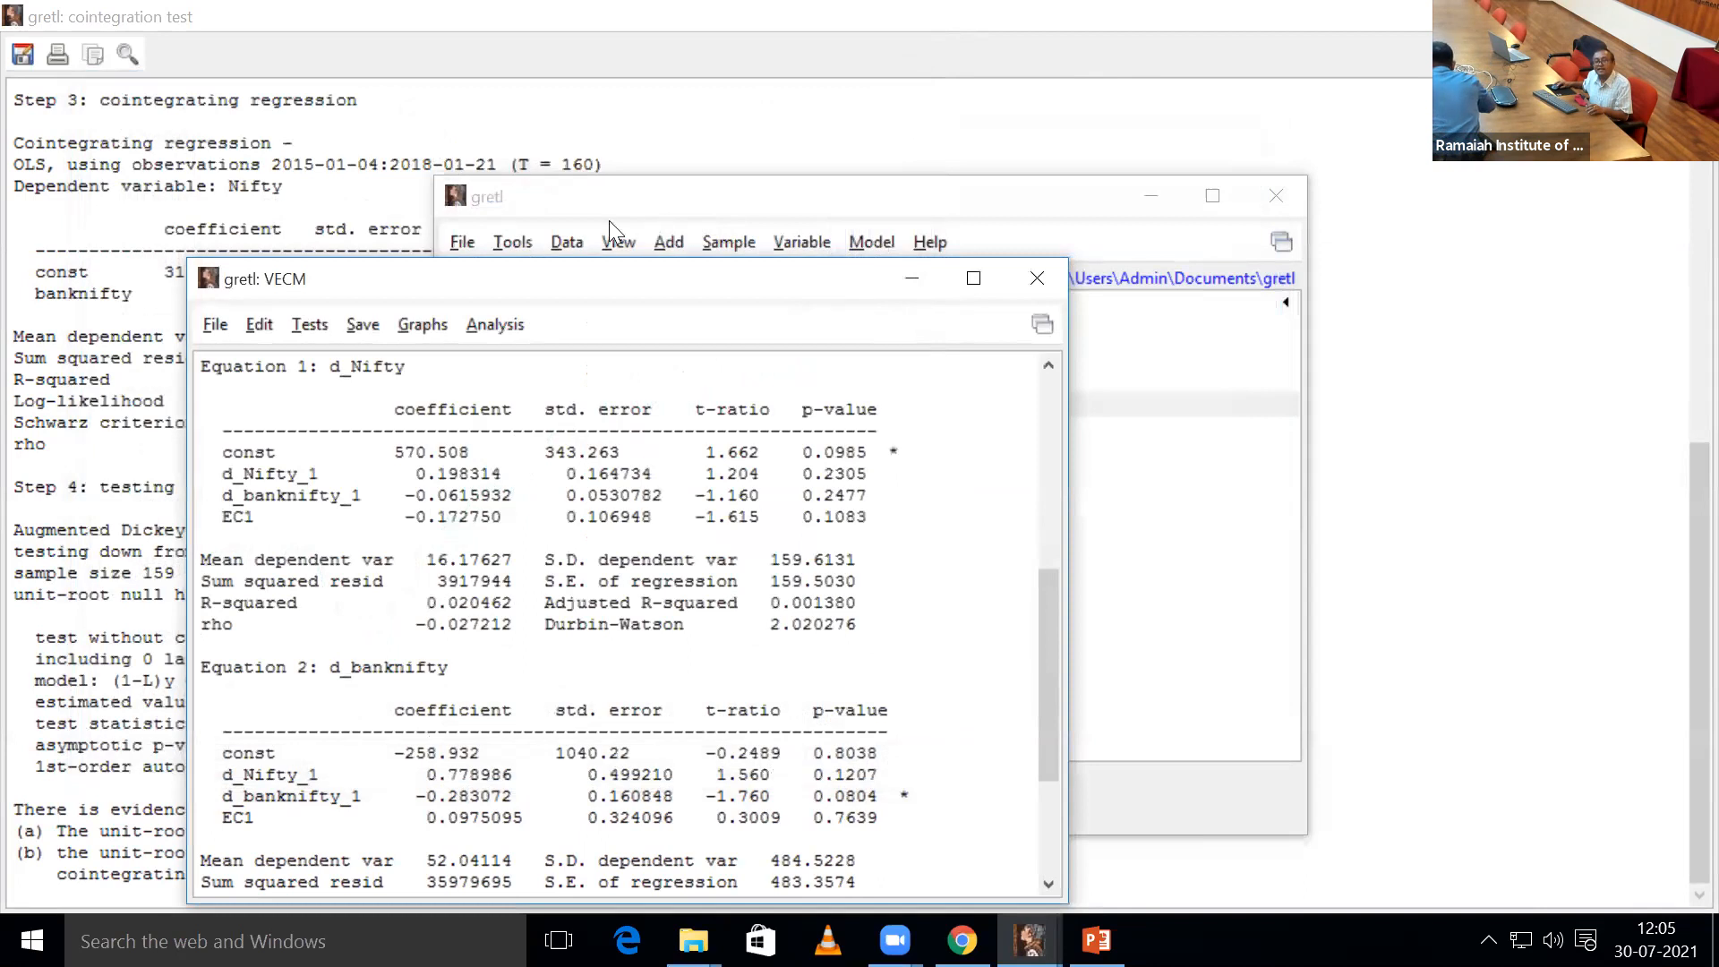
- Plot the impulse response of Nifty to a shock in banknifty over a 10-period horizon, and minimise the graph
click(422, 326)
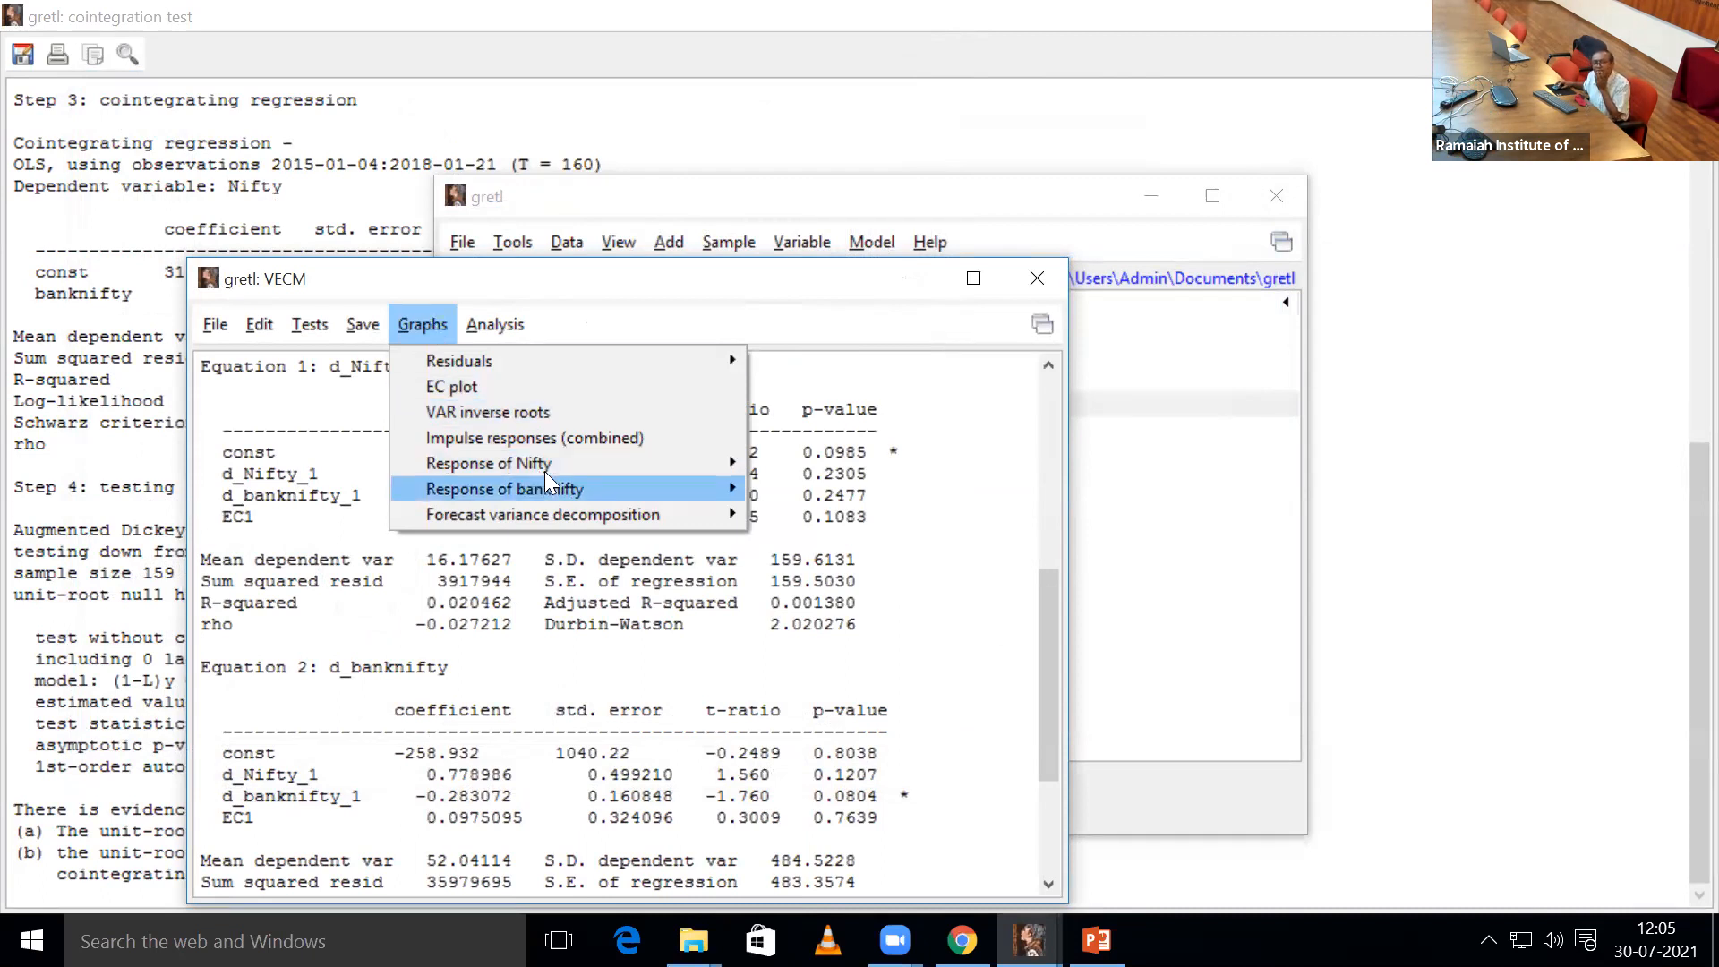
mouse_move(551, 473)
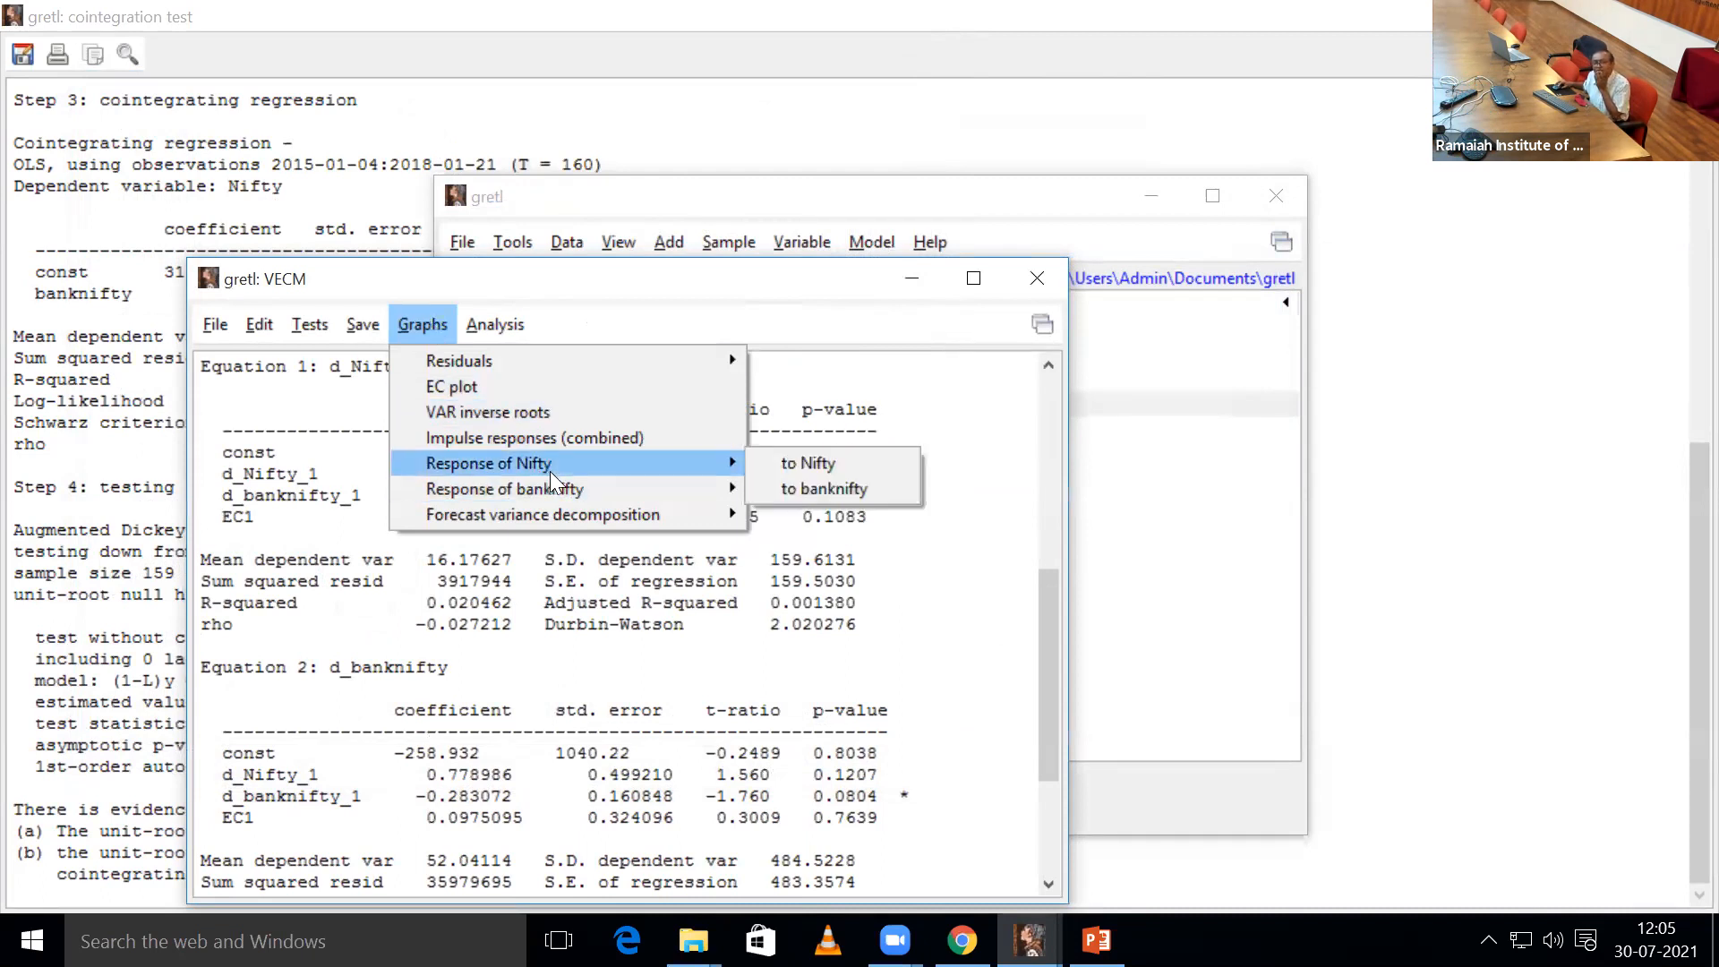
click(831, 489)
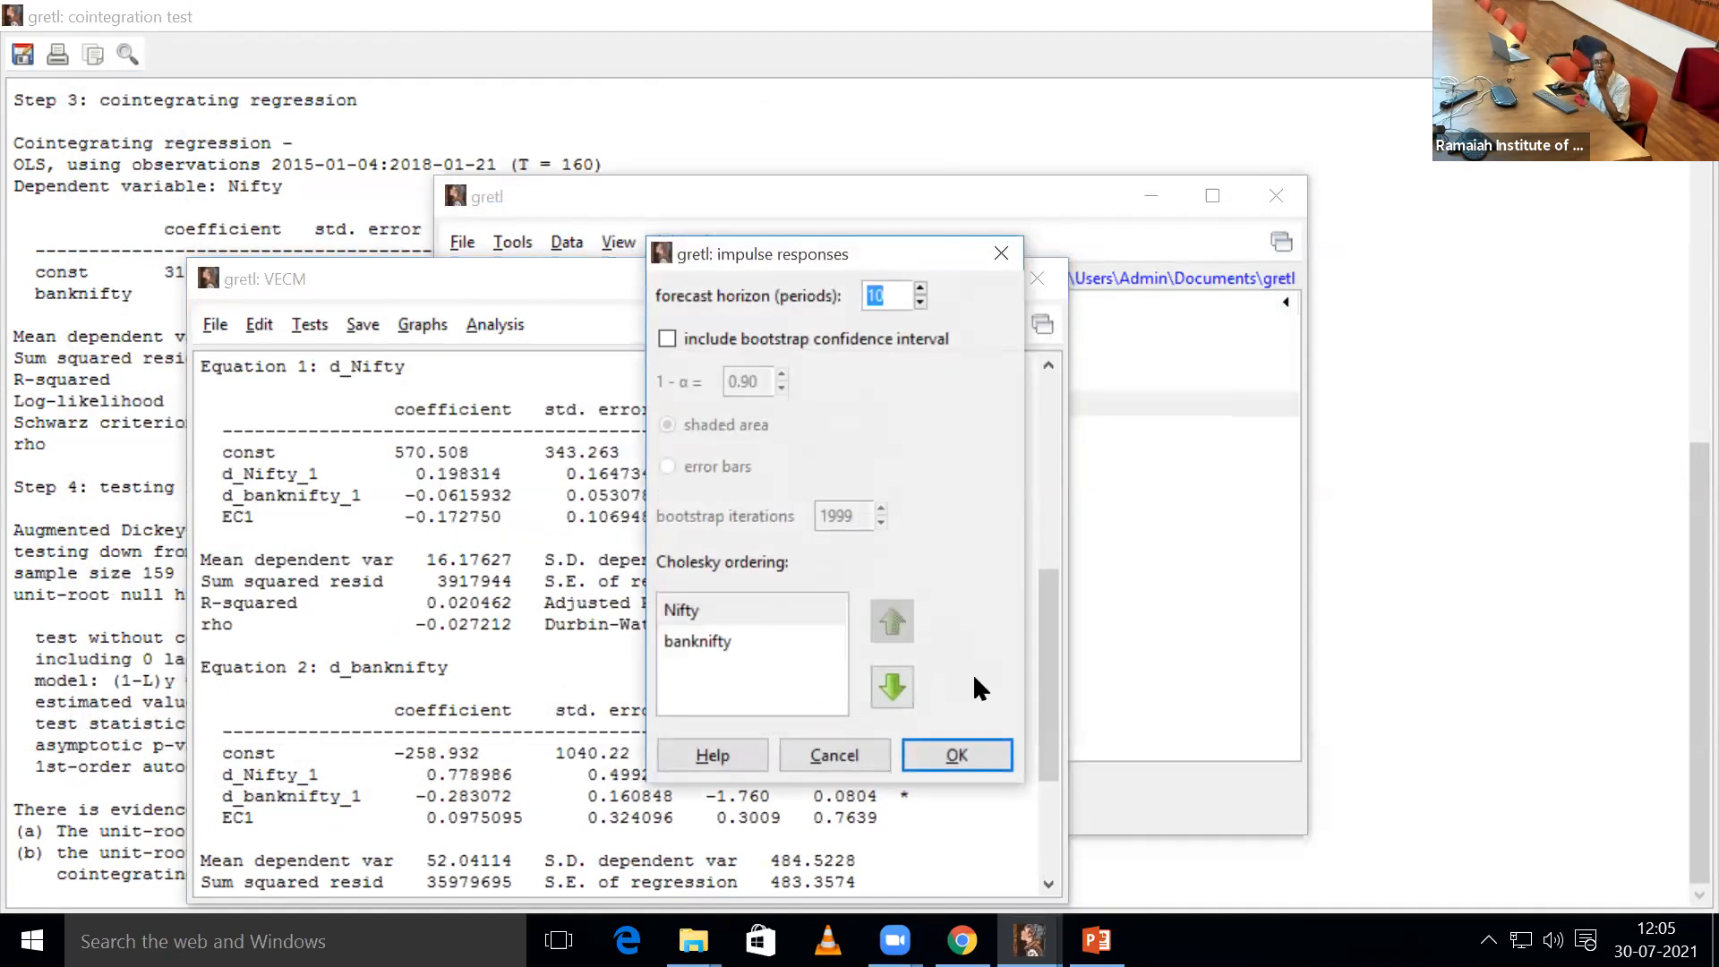
click(960, 755)
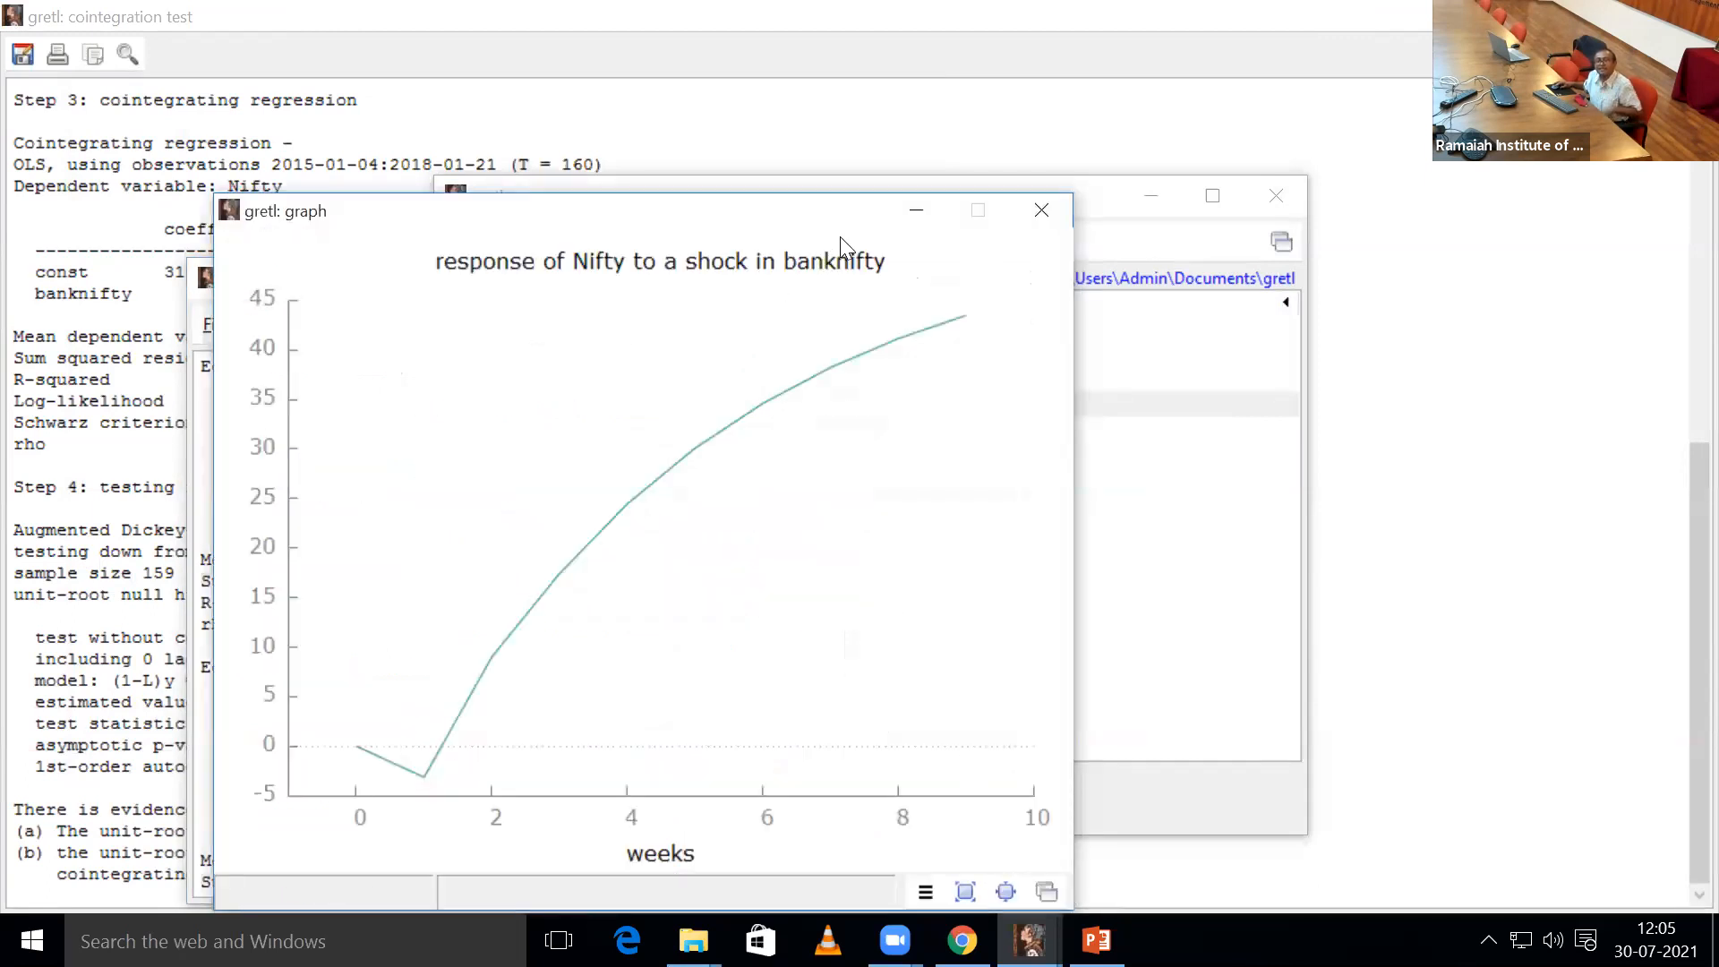
click(917, 213)
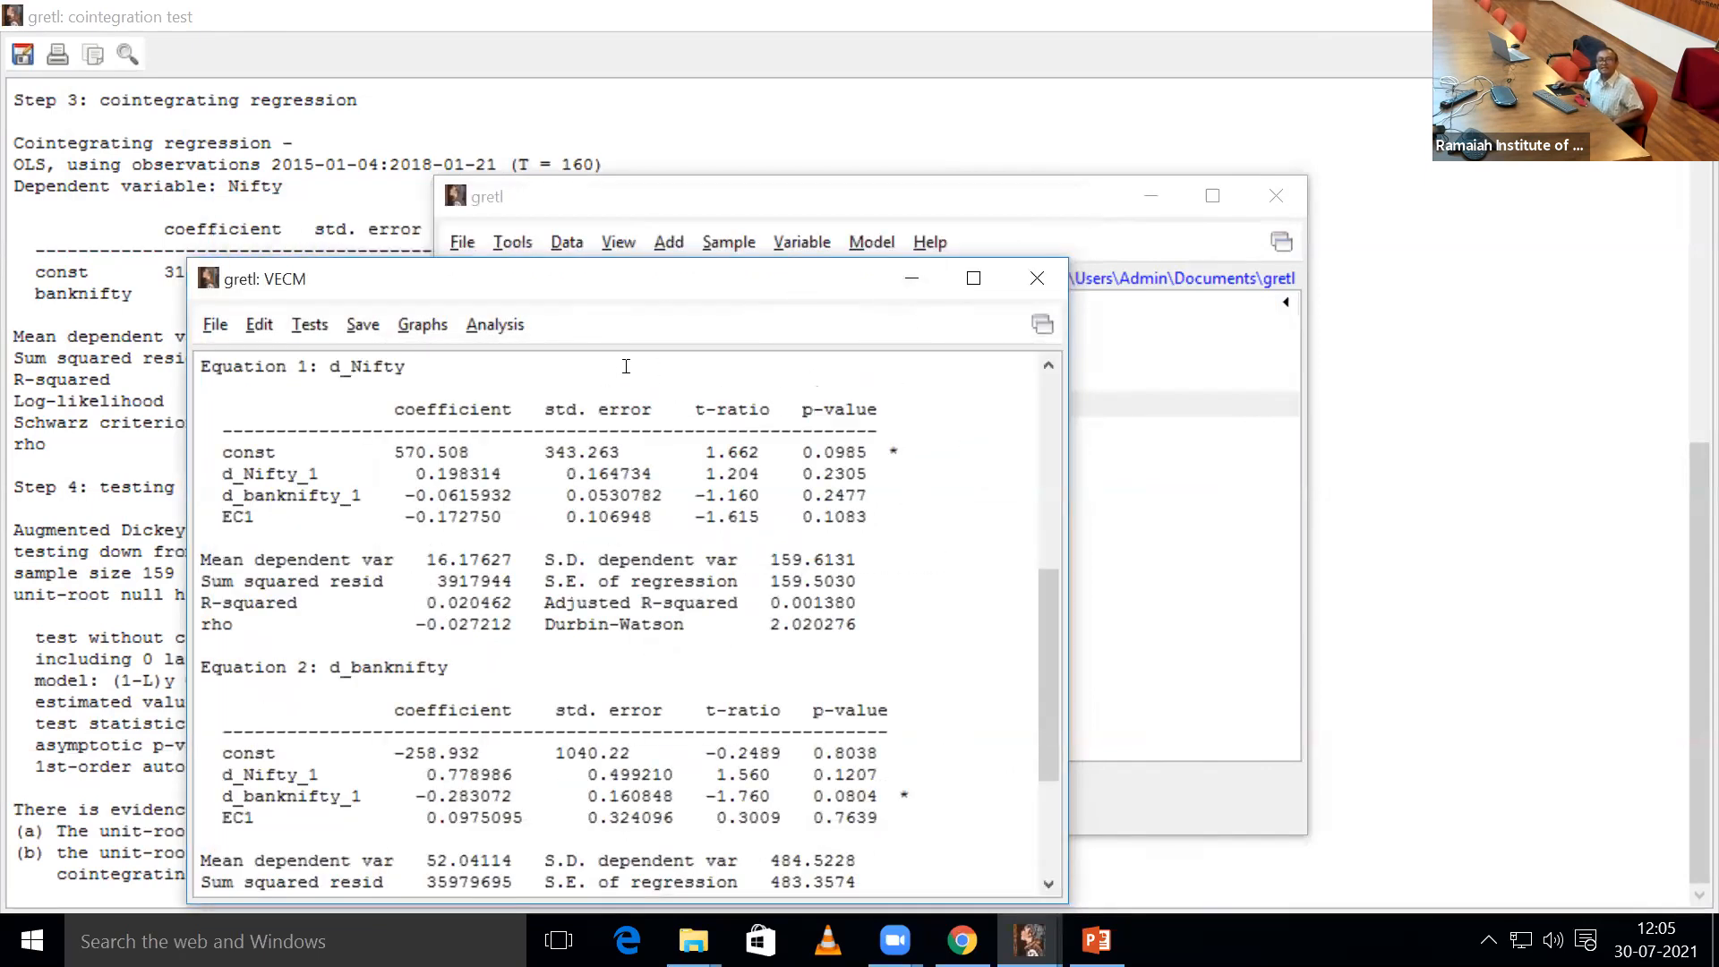
- Plot Nifty's 10-period response to a banknifty shock again for review, and close the graph
click(419, 324)
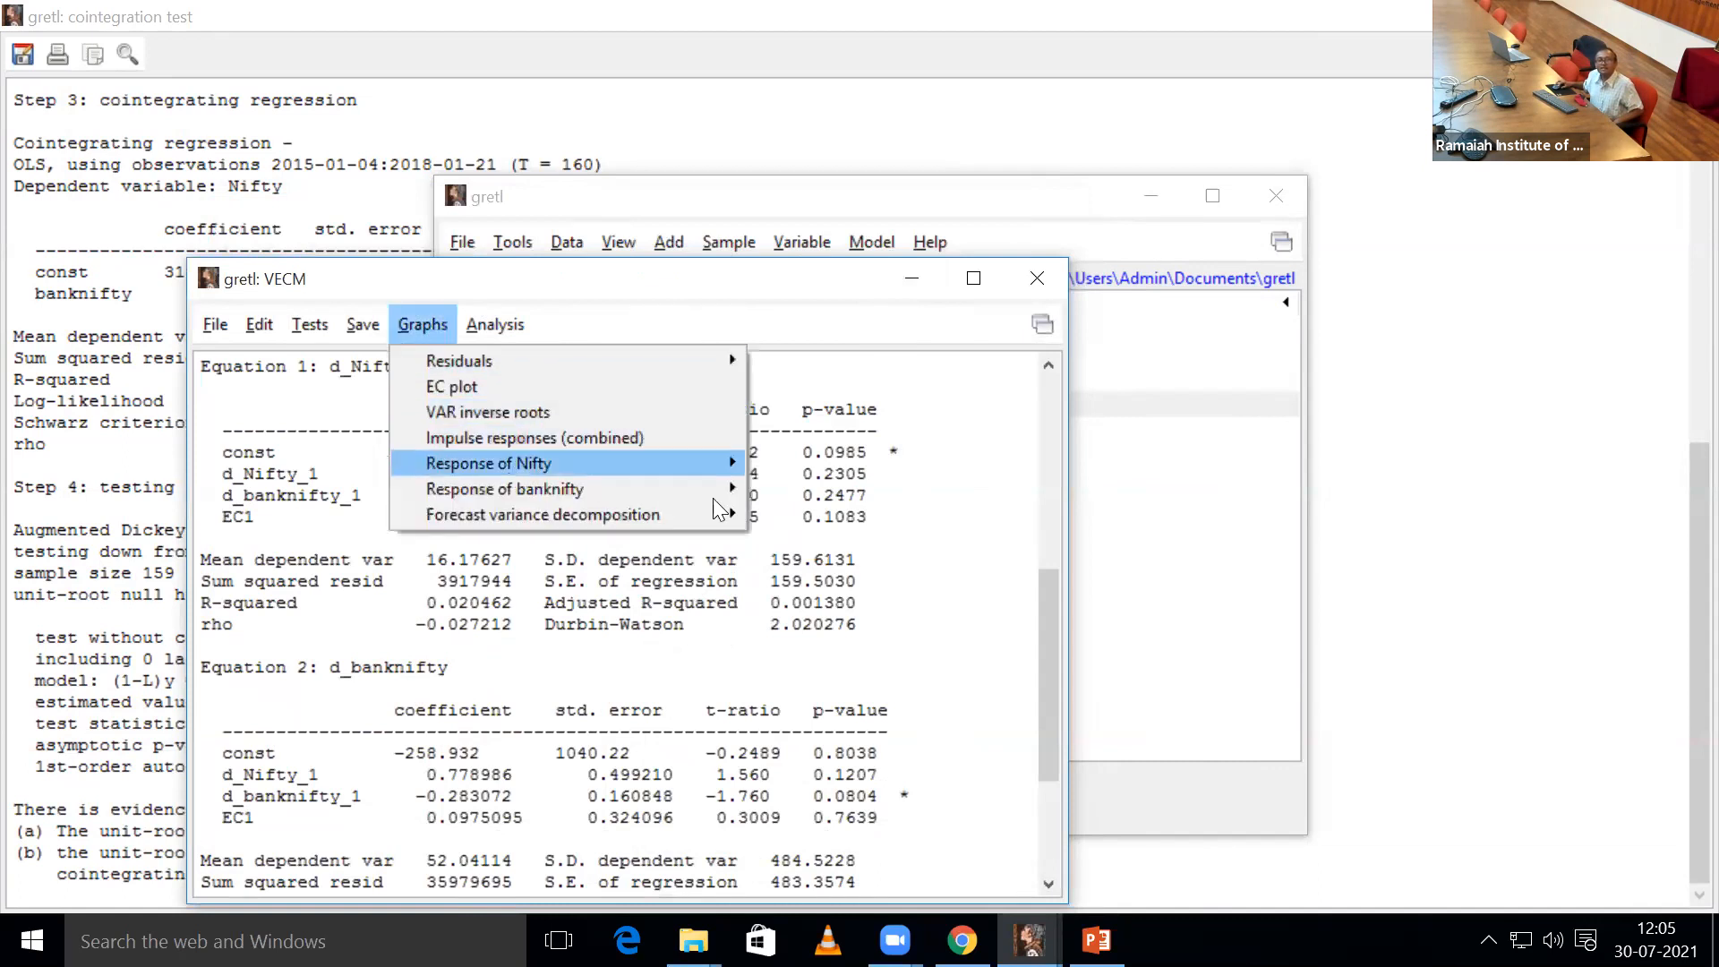
mouse_move(725, 463)
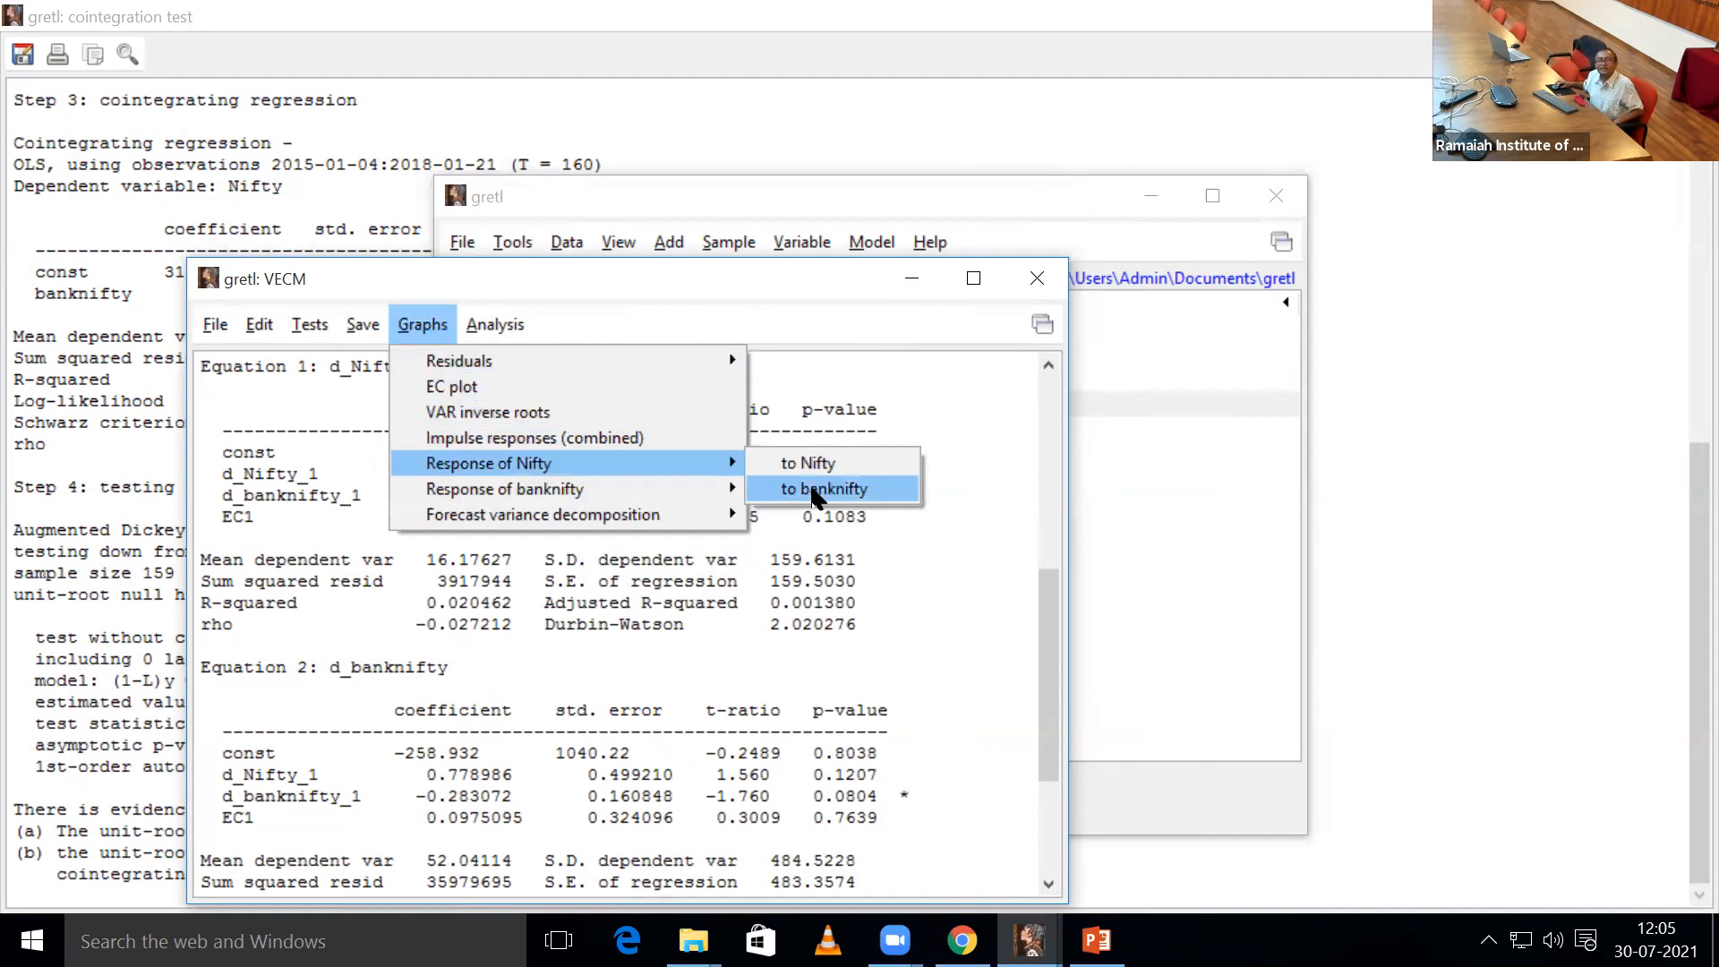
click(813, 488)
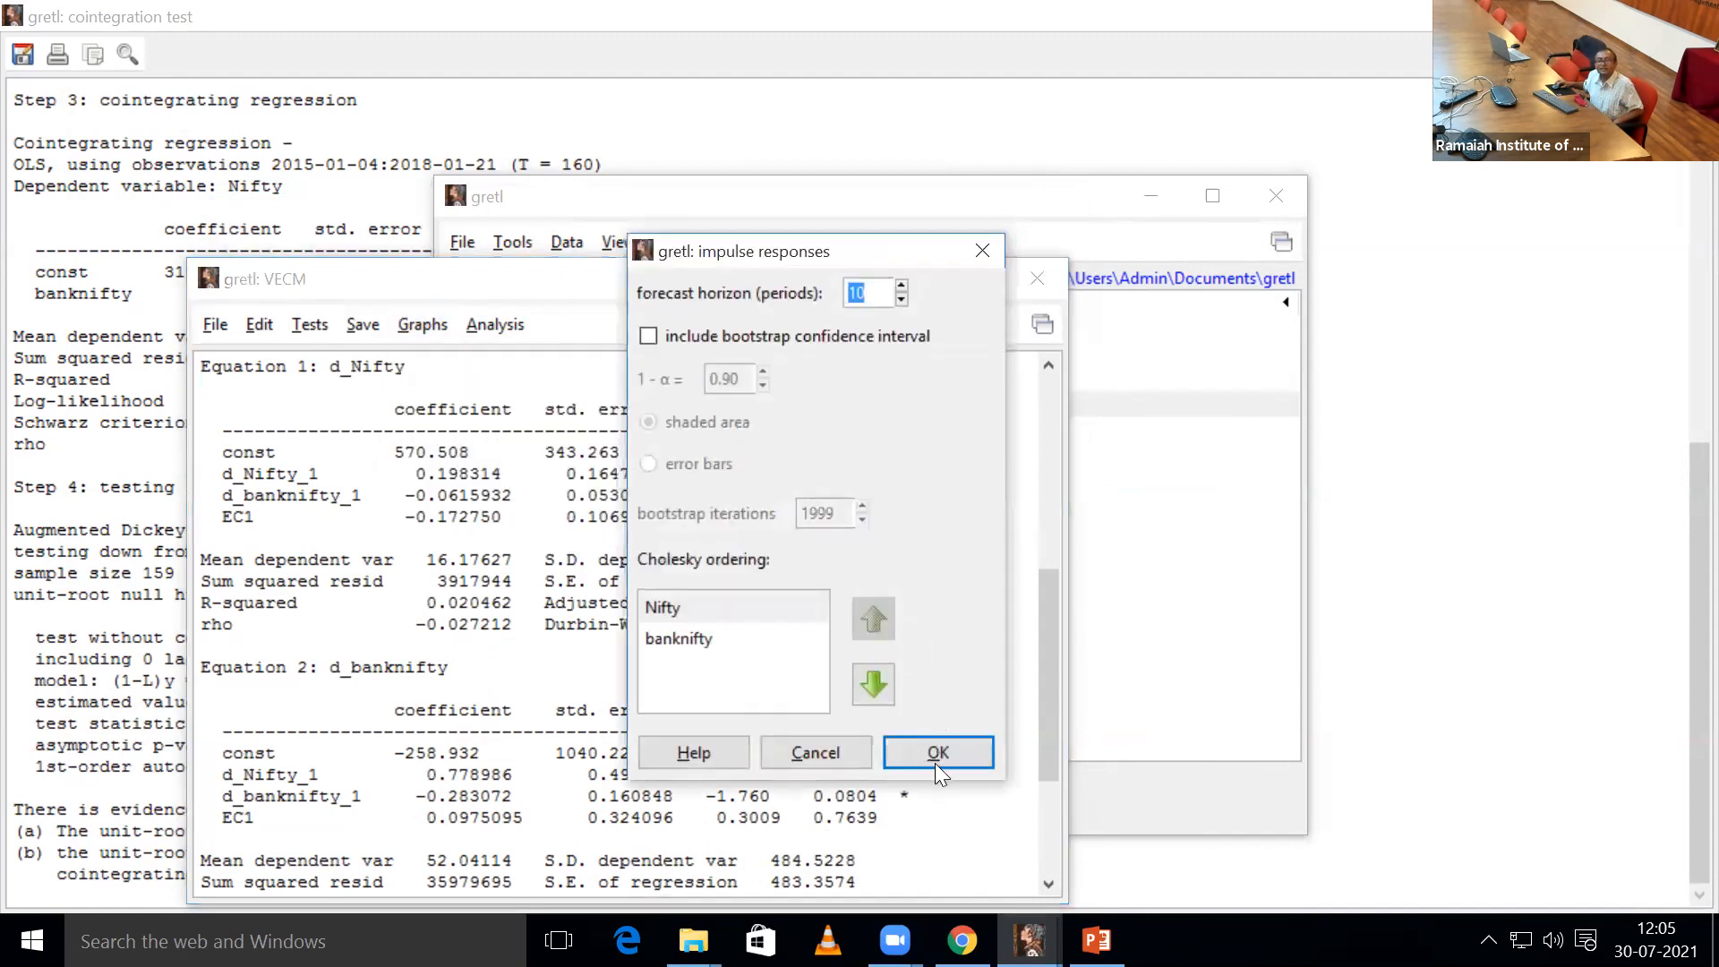
click(936, 752)
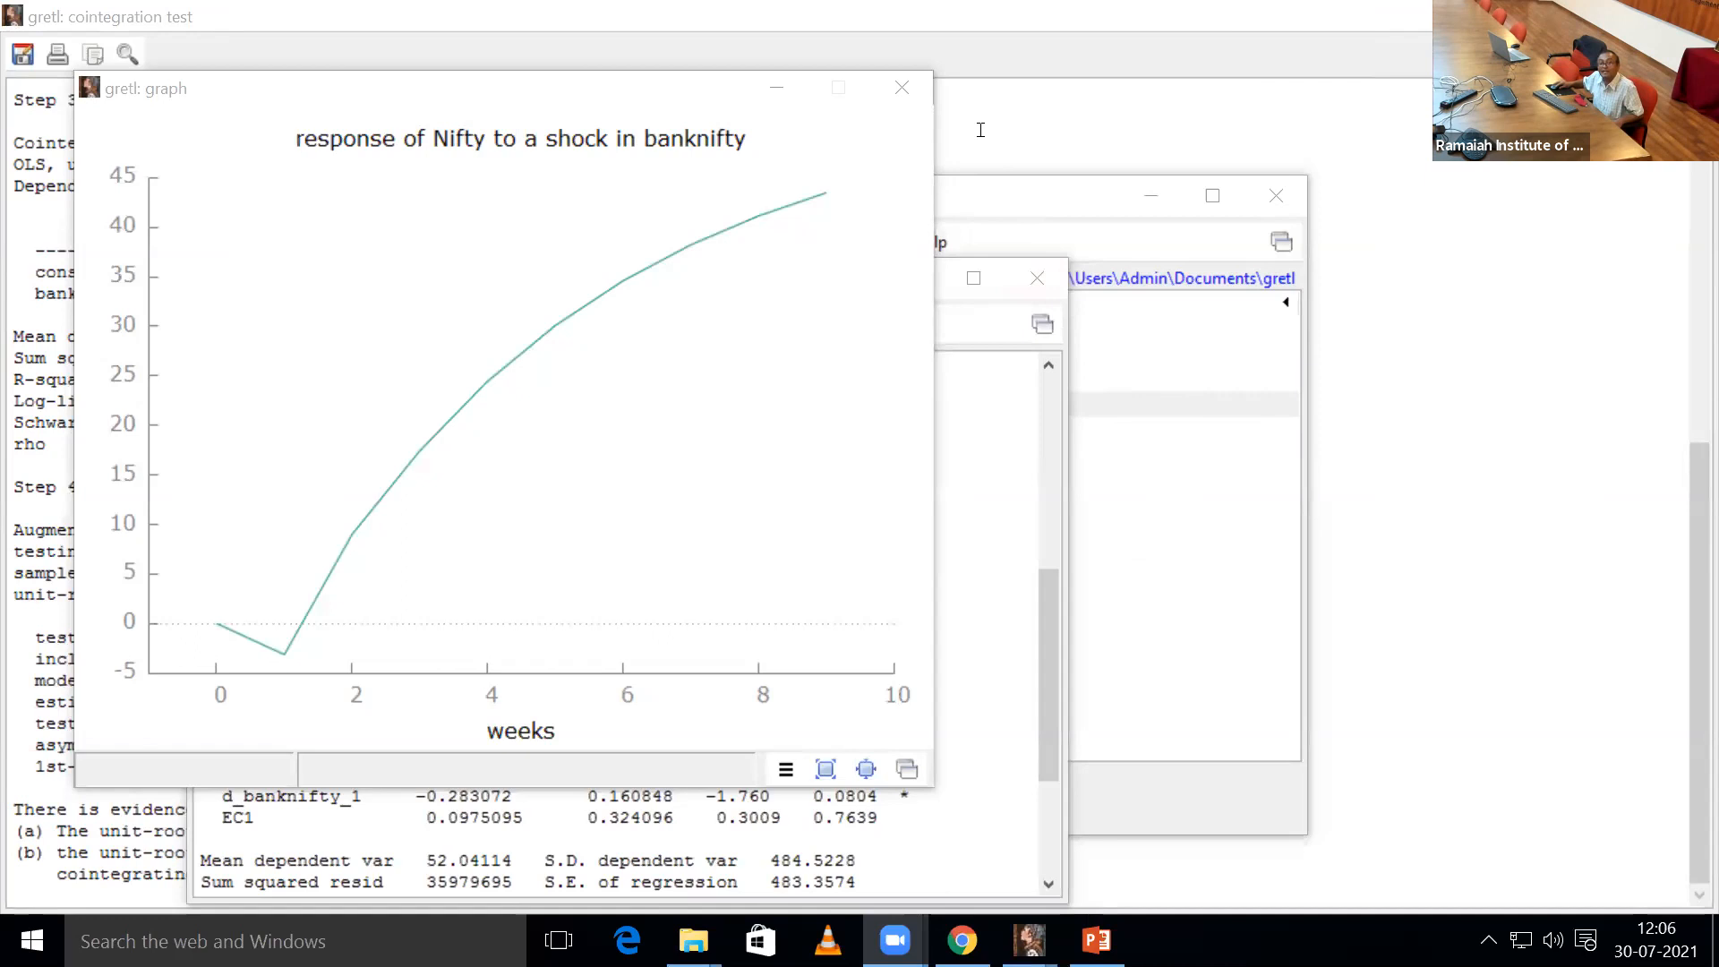
click(902, 86)
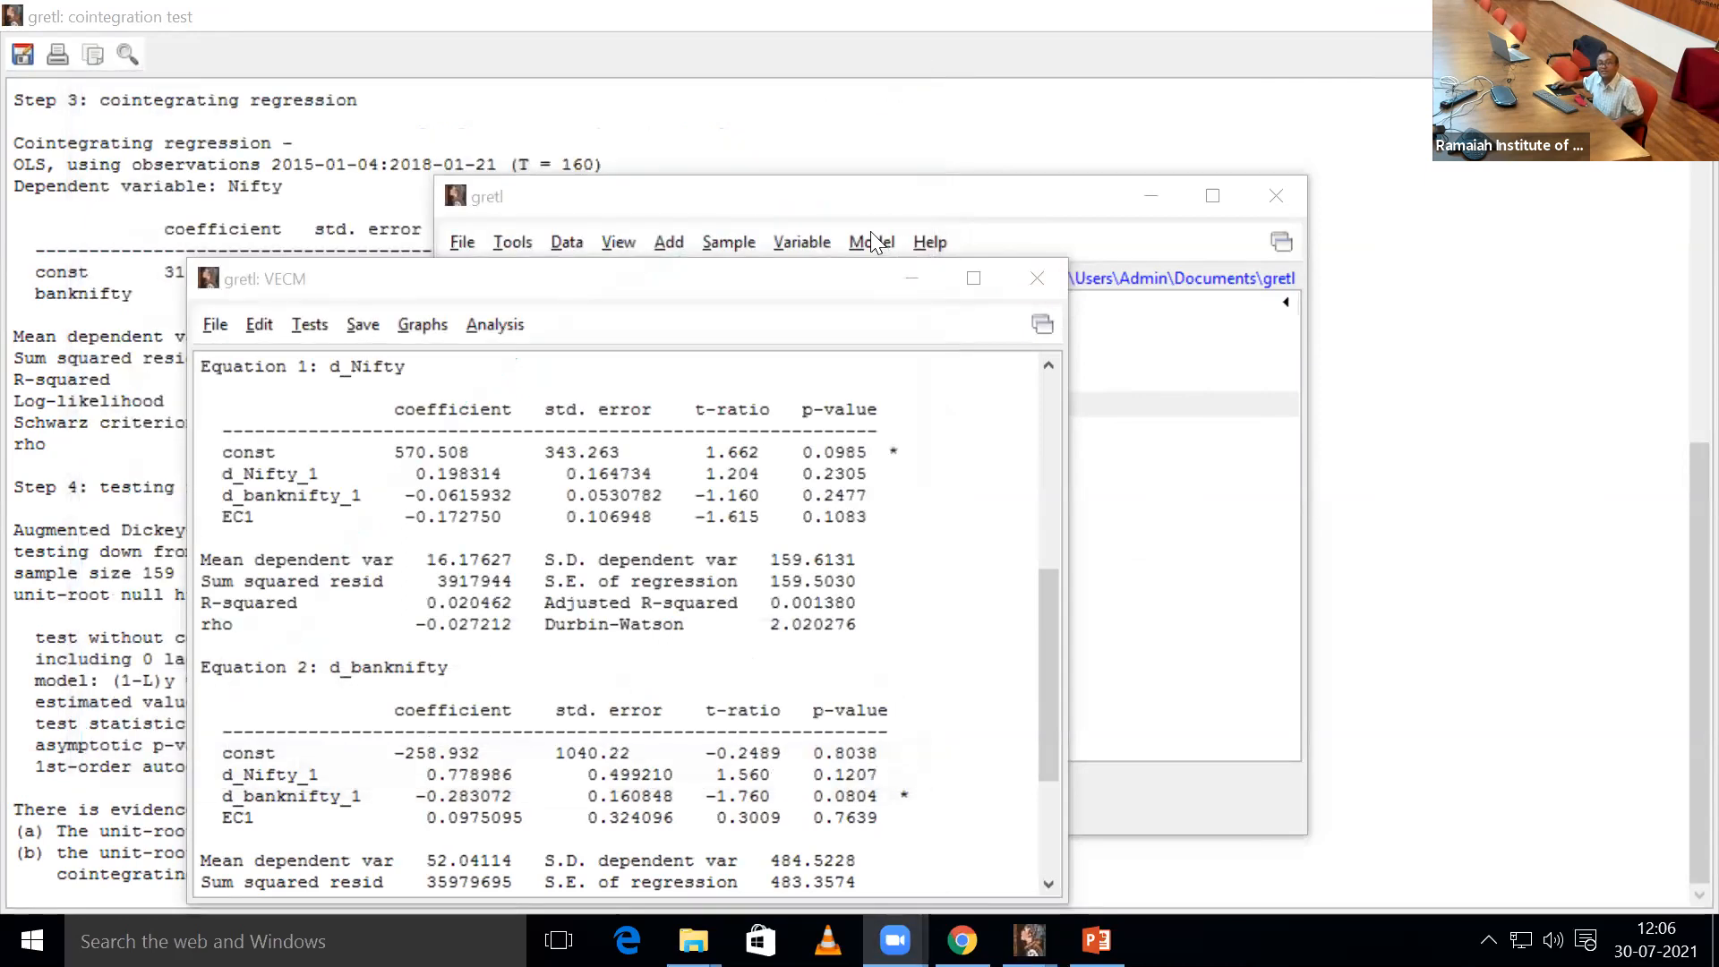
- Plot the impulse response of banknifty to a shock in Nifty
click(419, 326)
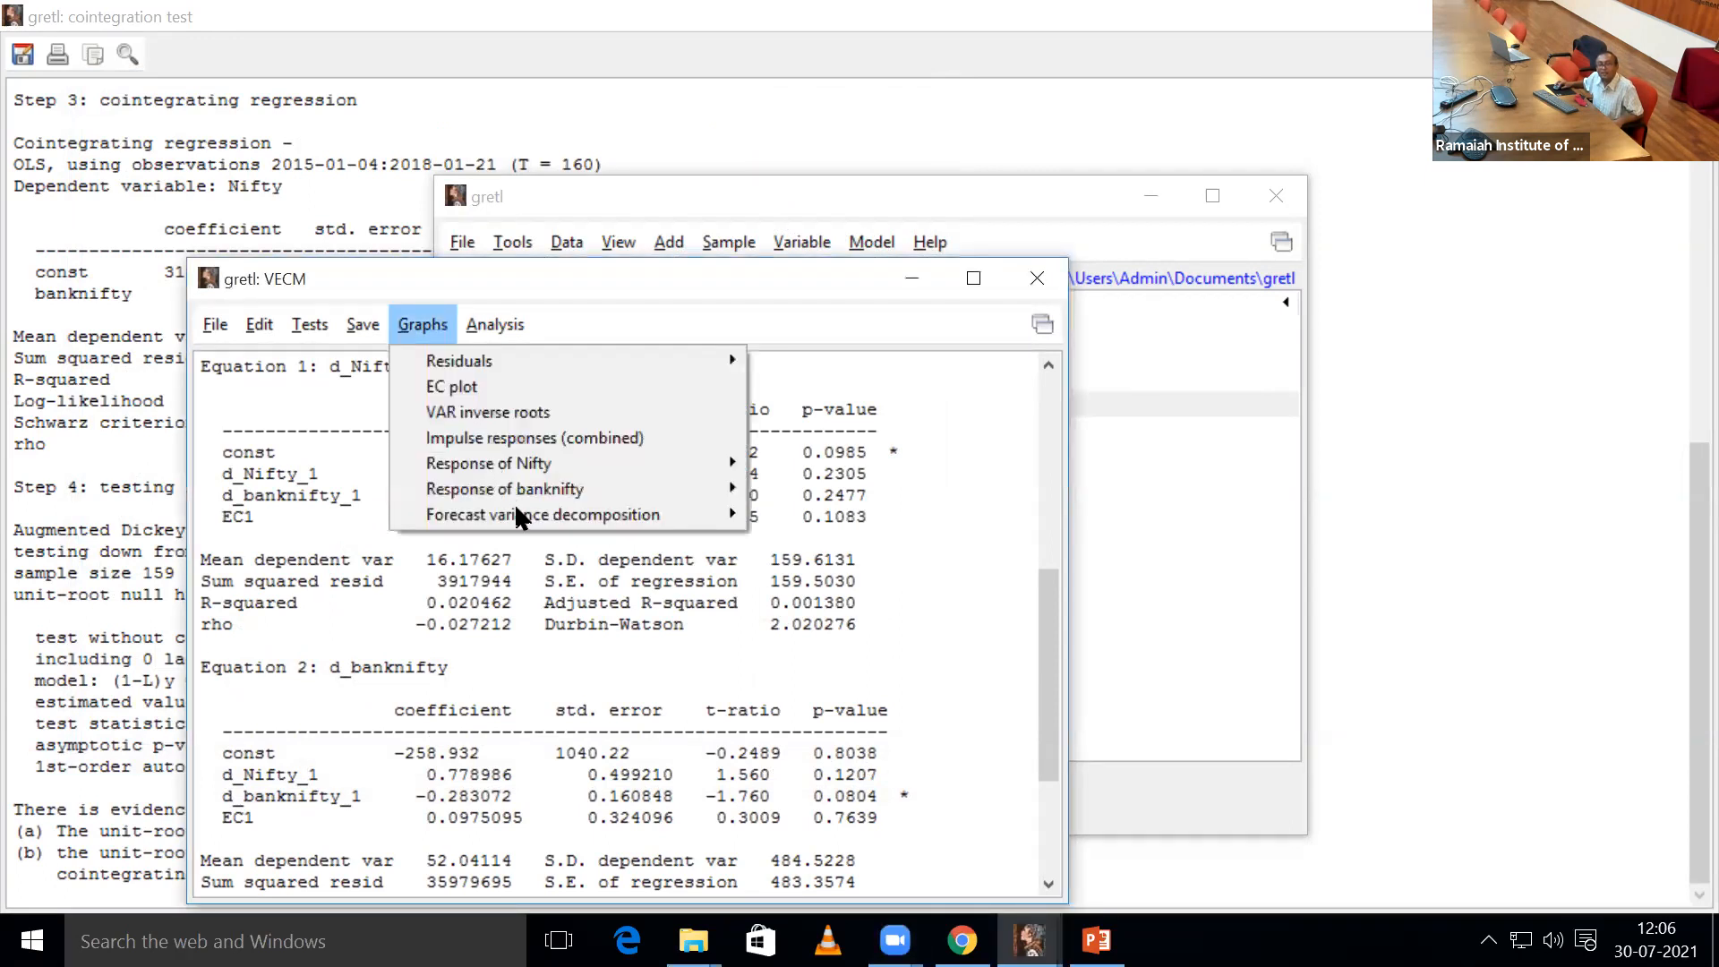
mouse_move(626, 492)
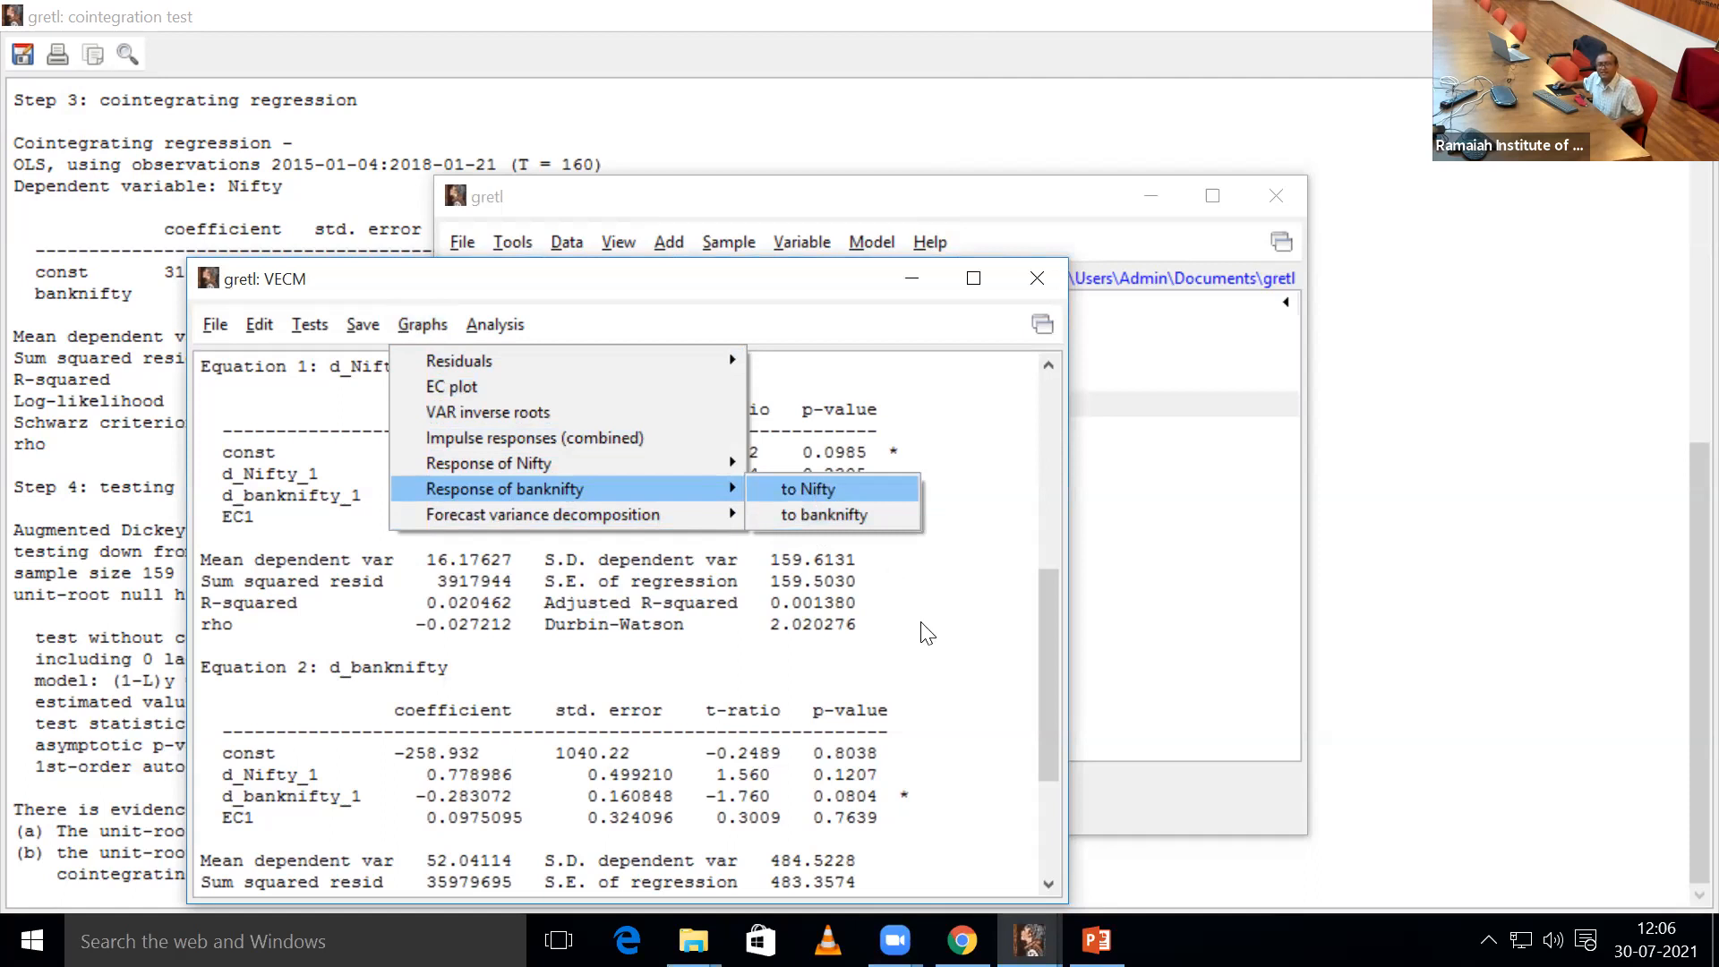
click(822, 494)
click(948, 741)
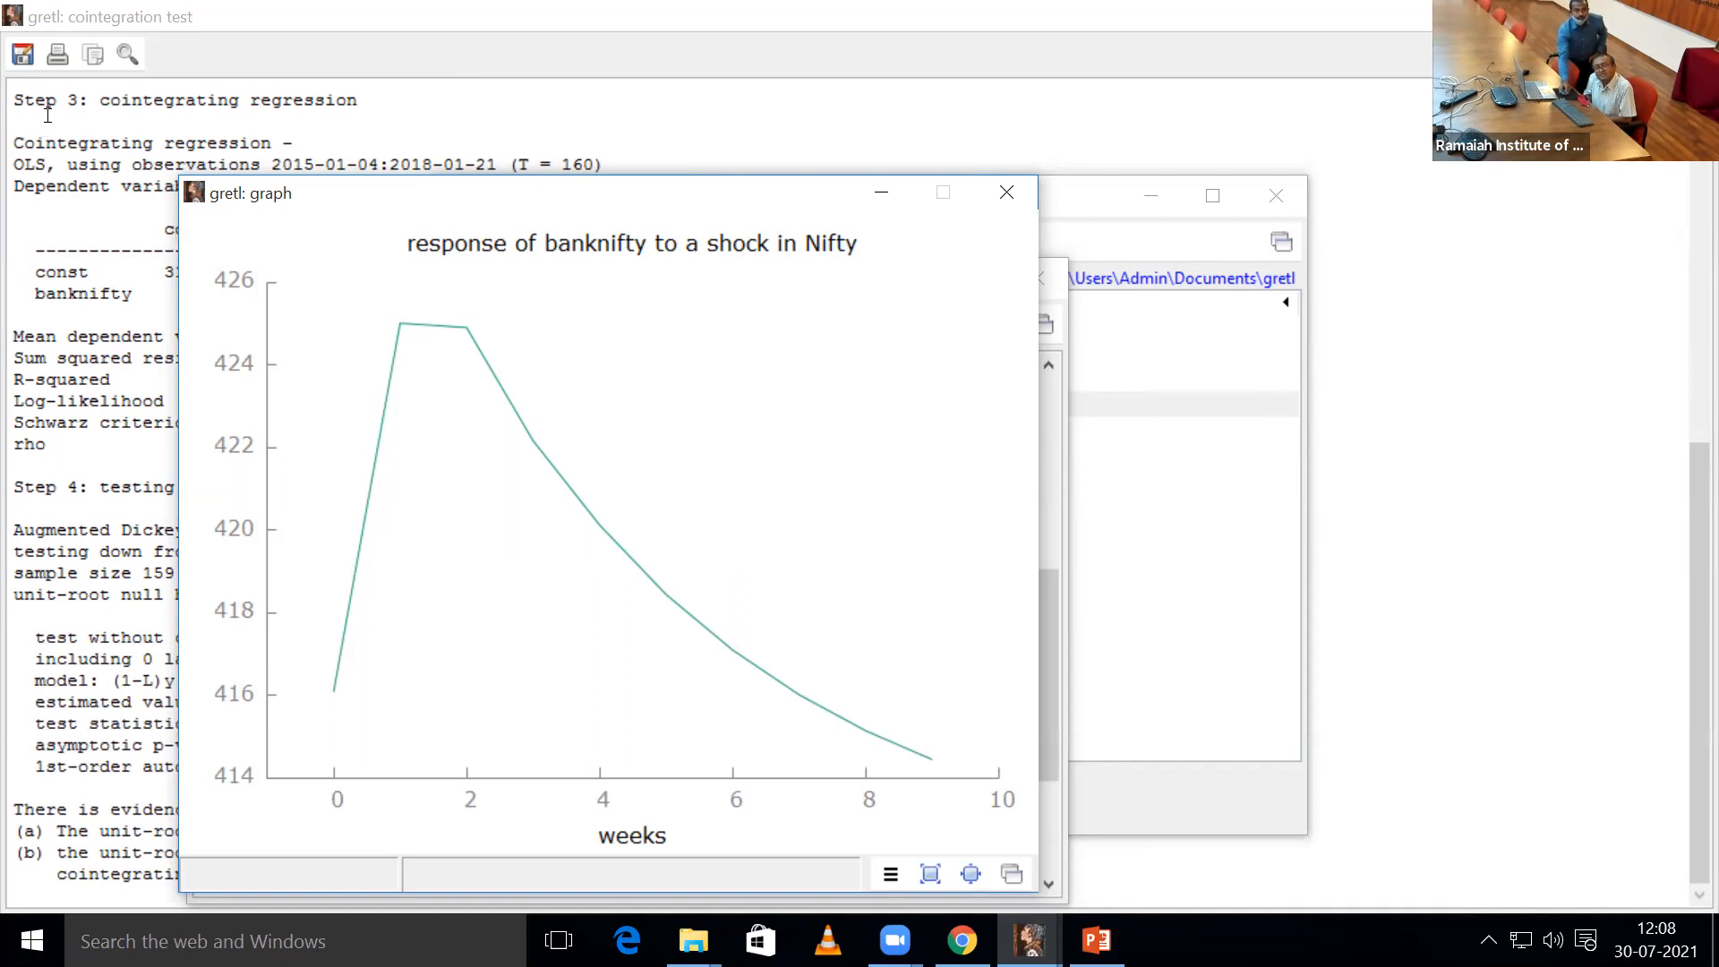
- Set the system volume of the Jabra SPEAK 810 speakers to 0
click(1240, 195)
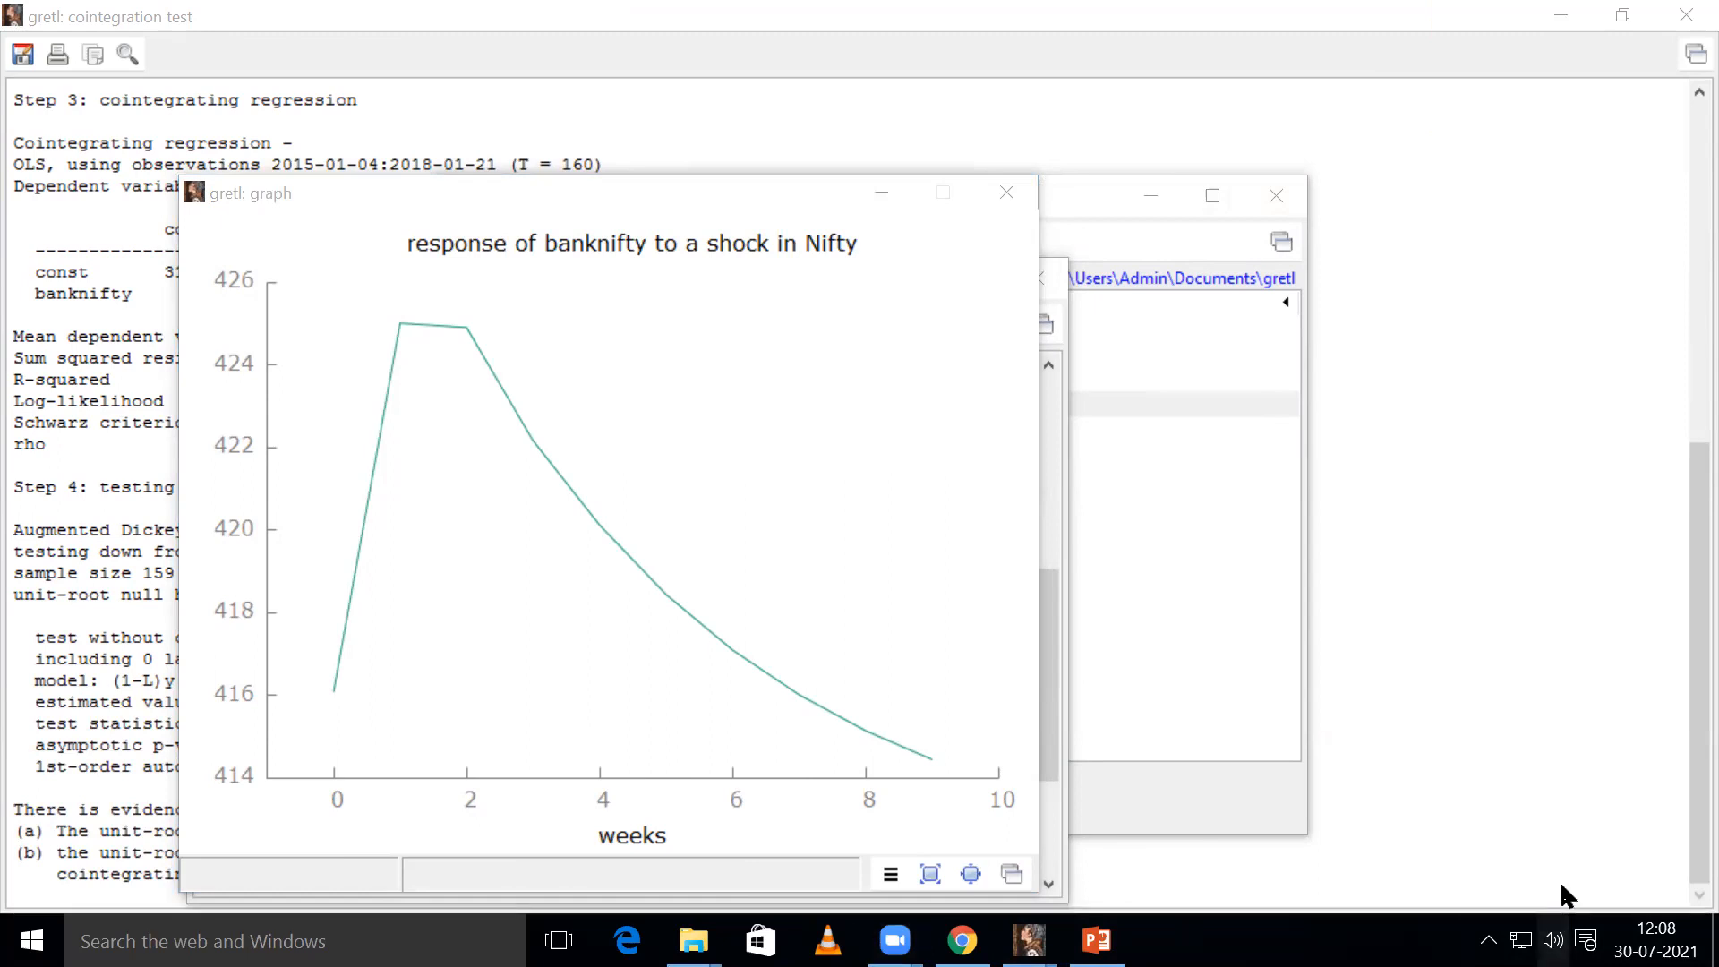
click(1553, 941)
drag(1597, 874, 1326, 874)
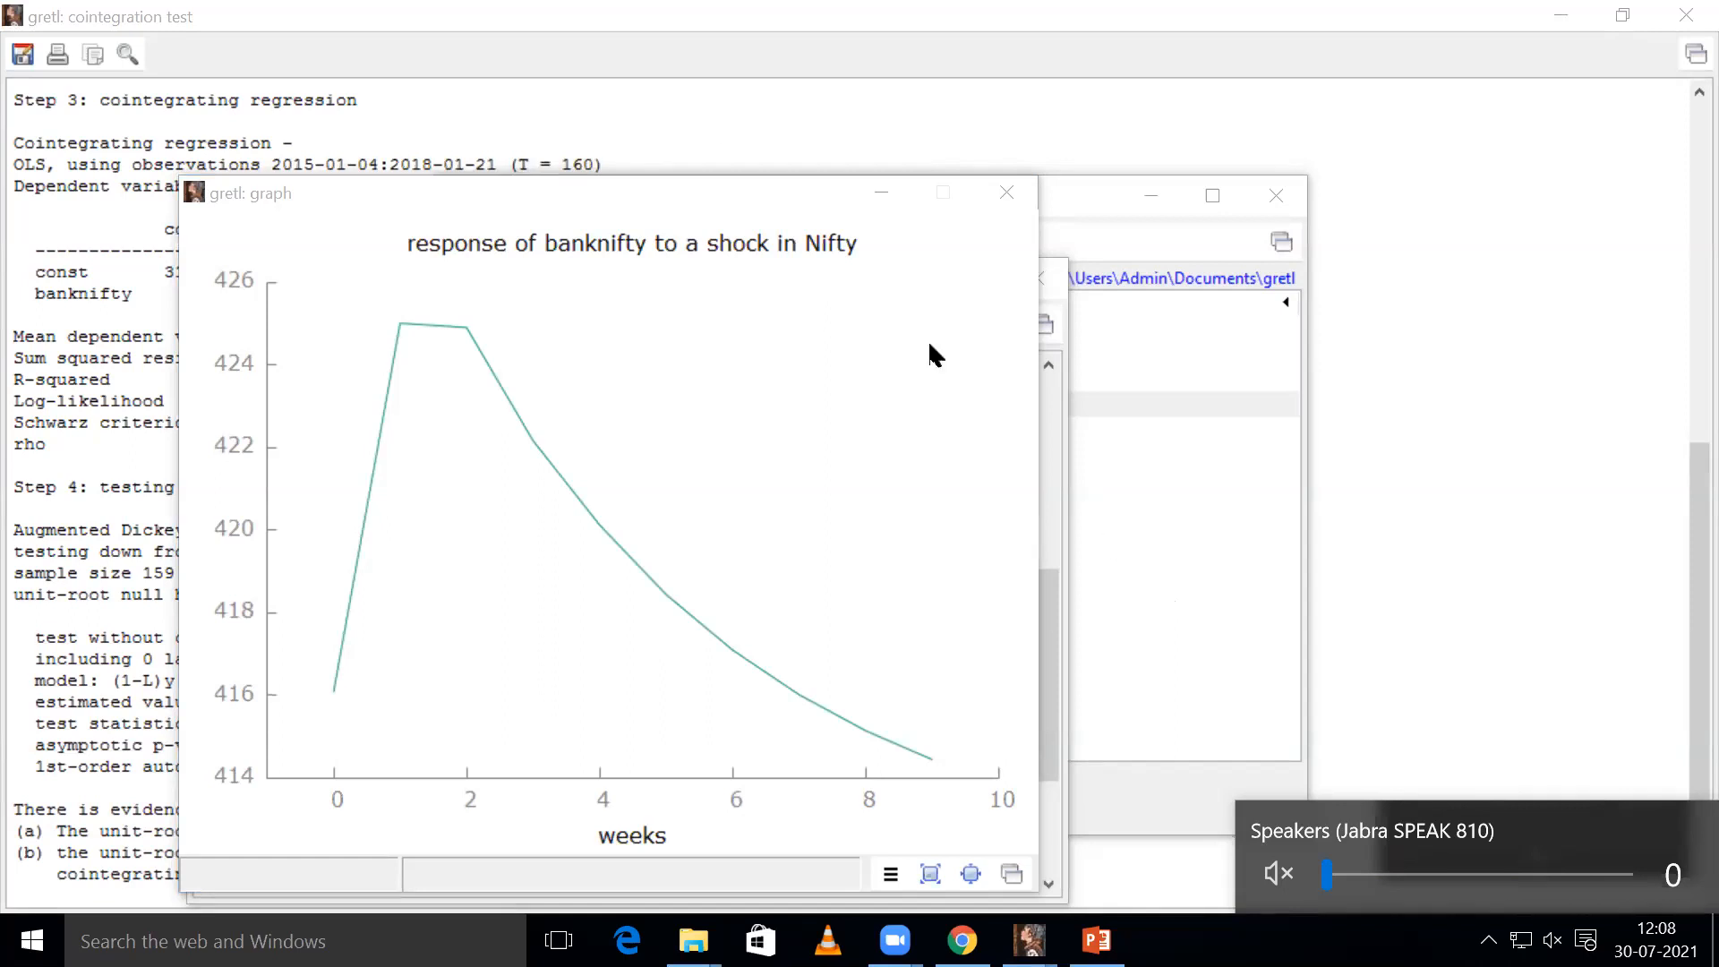
- Close the banknifty impulse response graph and the VECM results, and maximise the main window with the variable list
click(1006, 192)
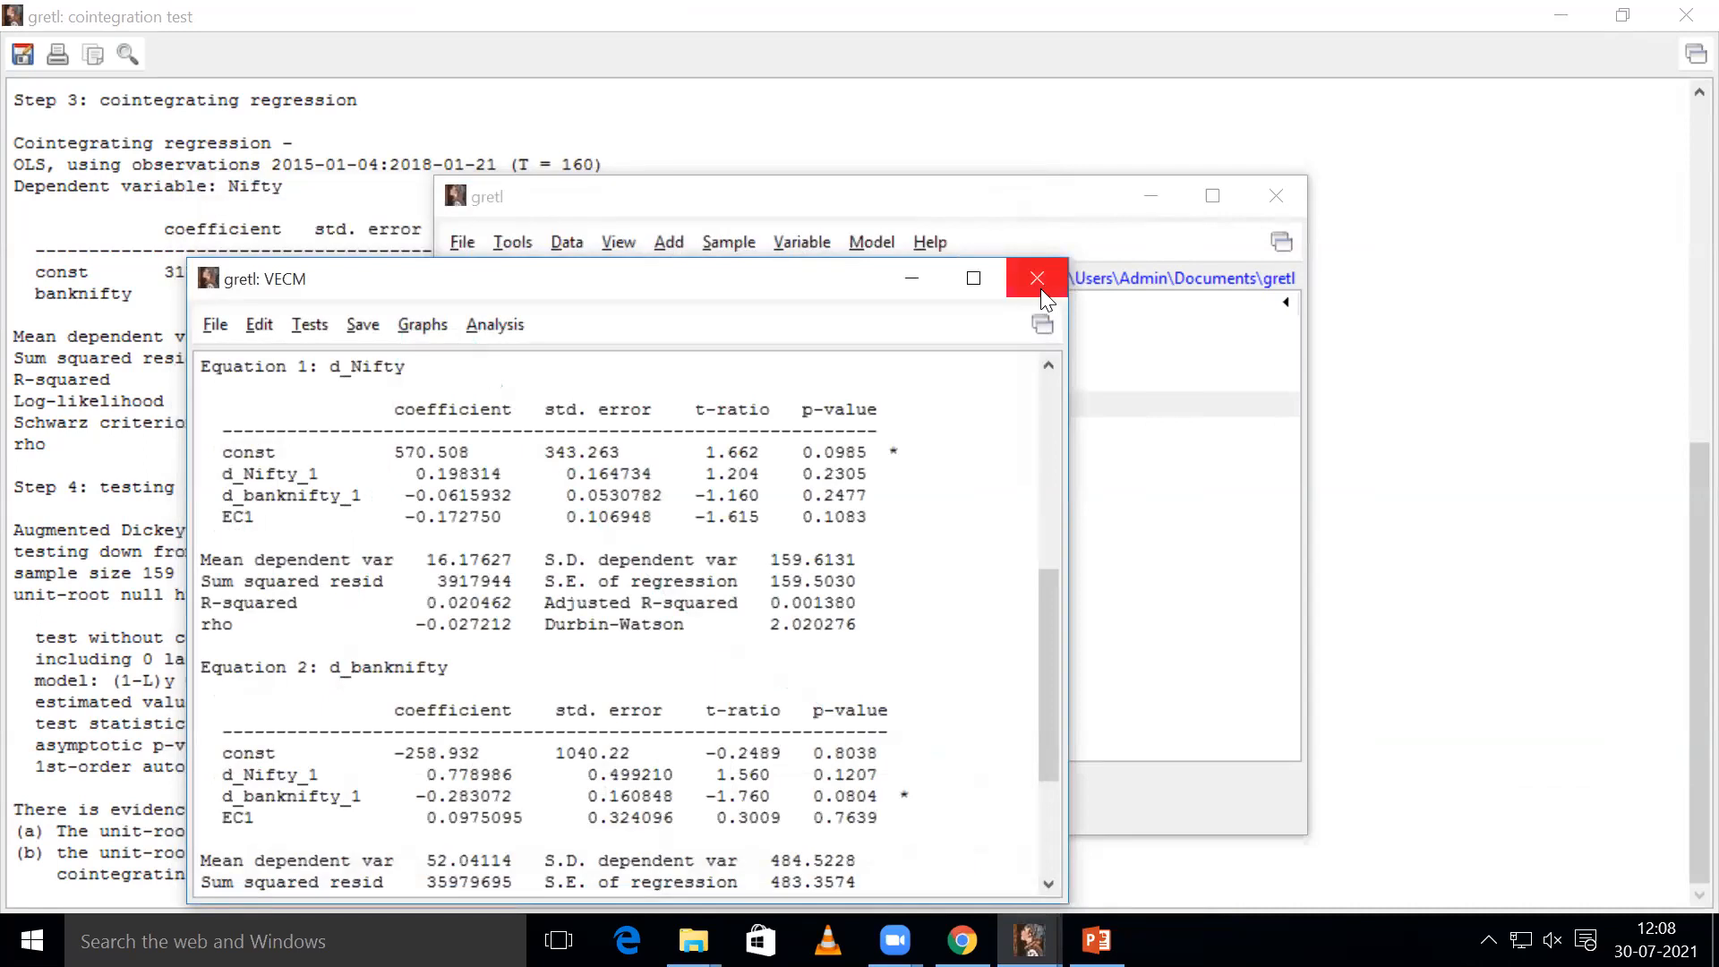
click(1040, 289)
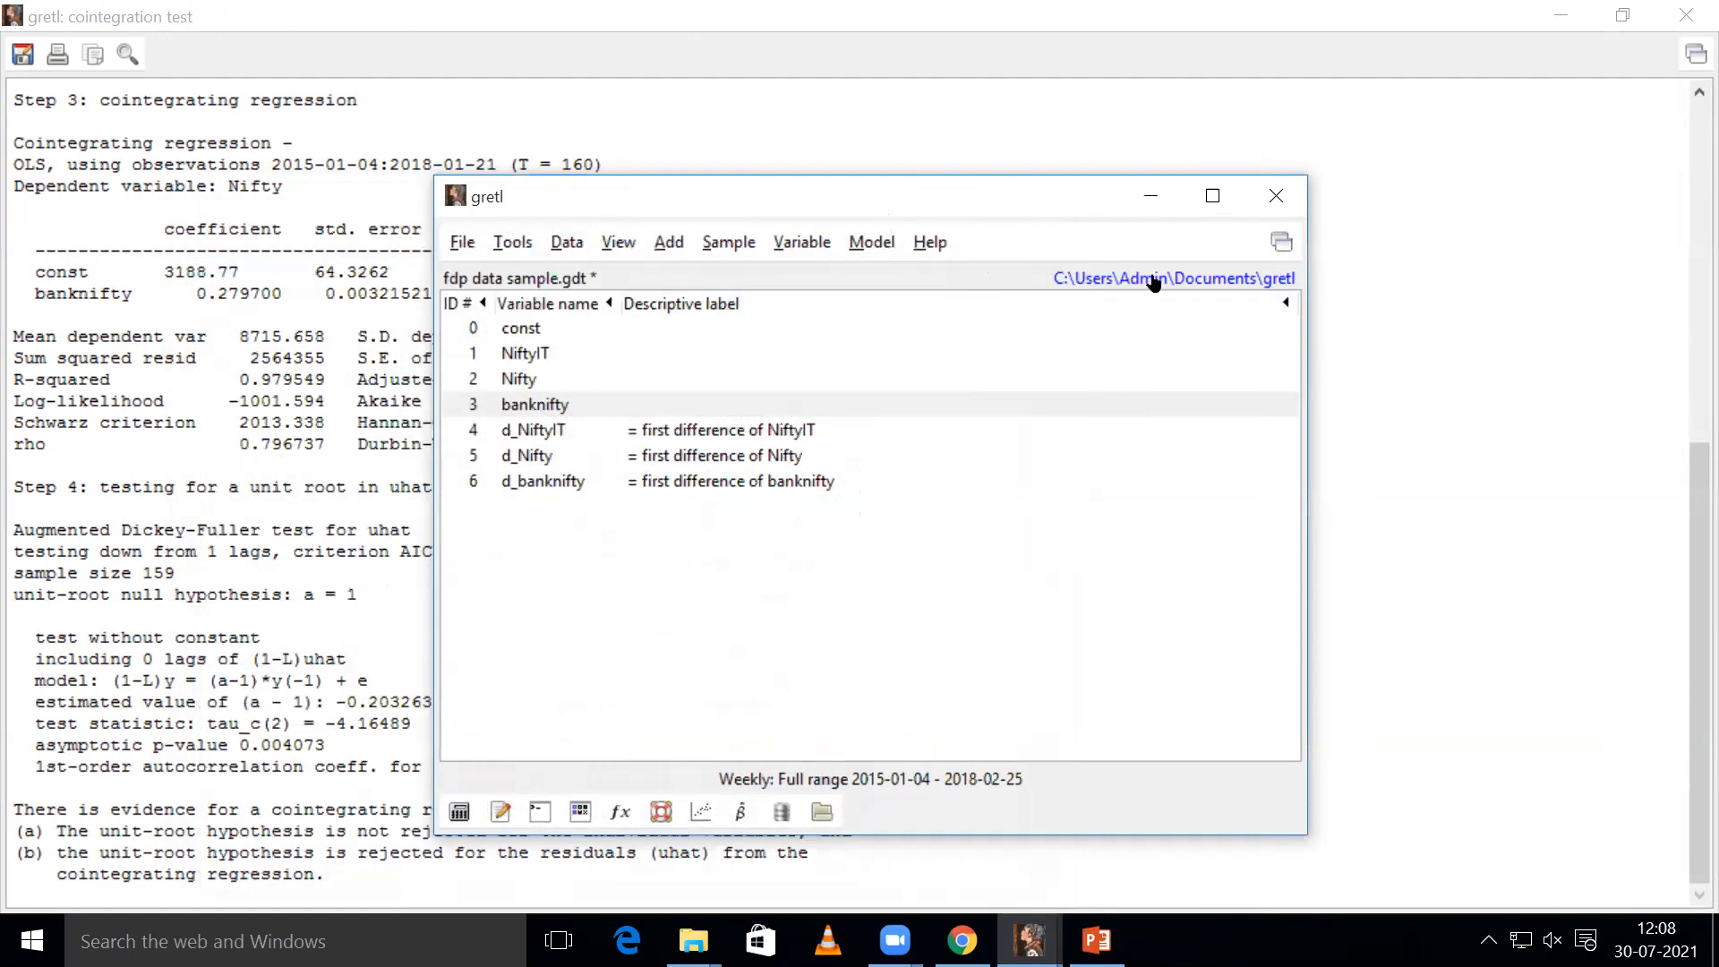
click(1212, 195)
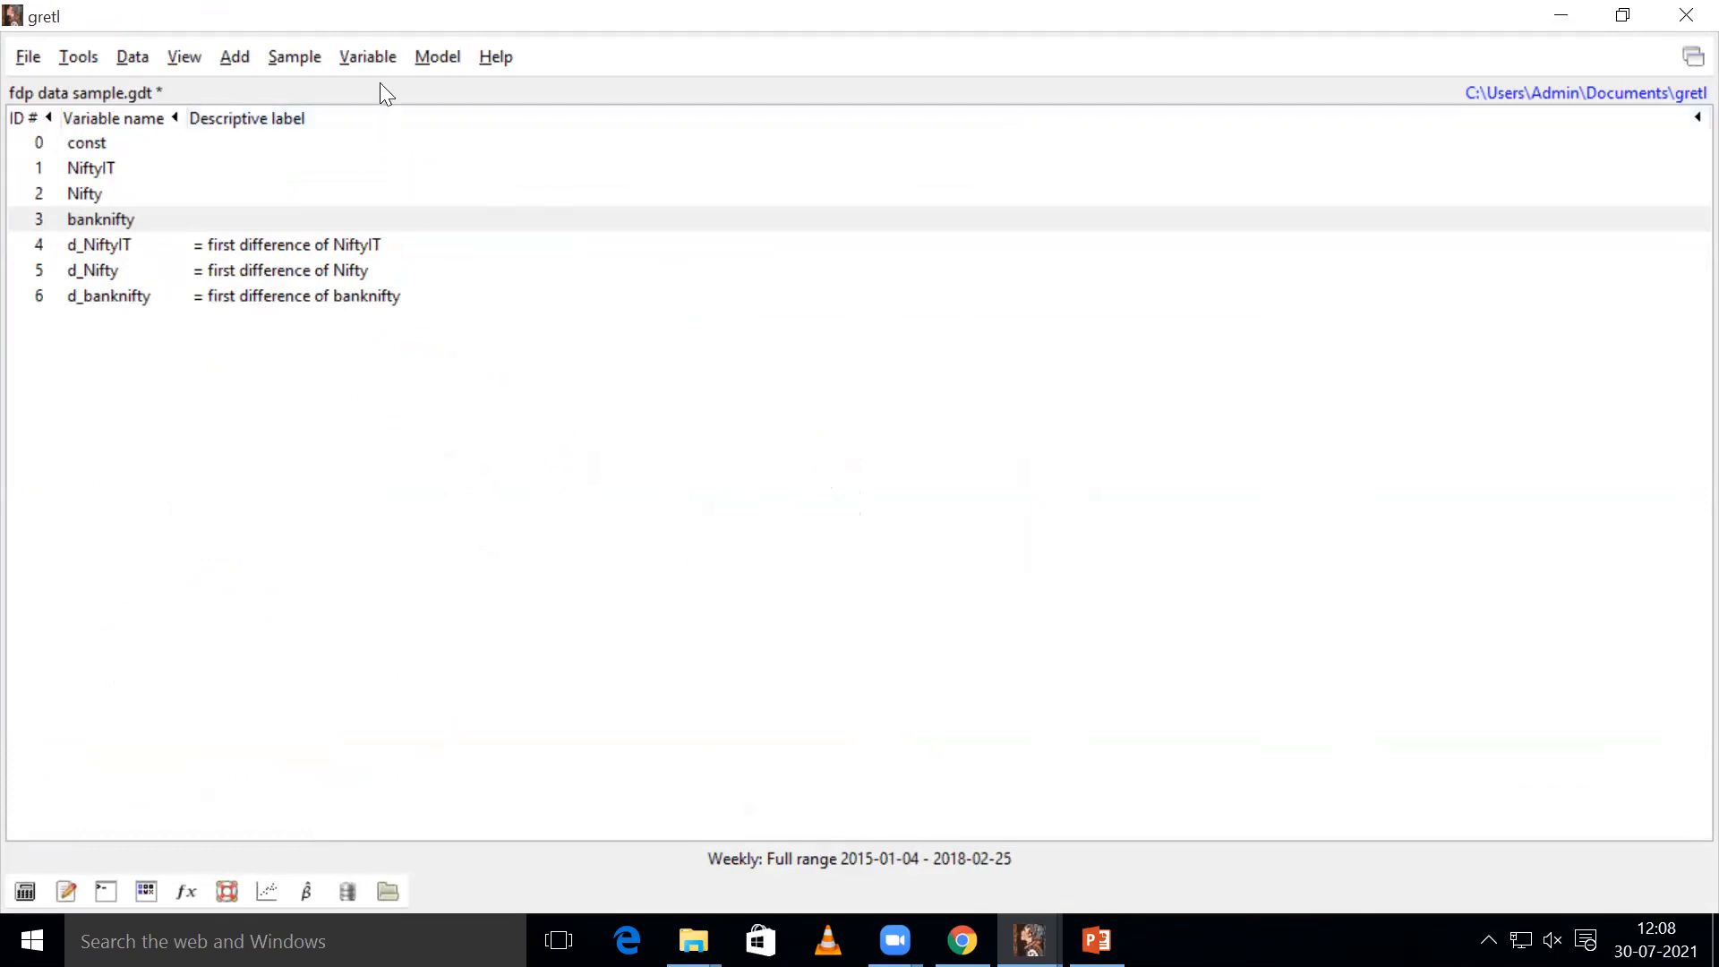
- Start an Ordinary Least Squares model specification and choose d_Nifty as its dependent variable
click(435, 60)
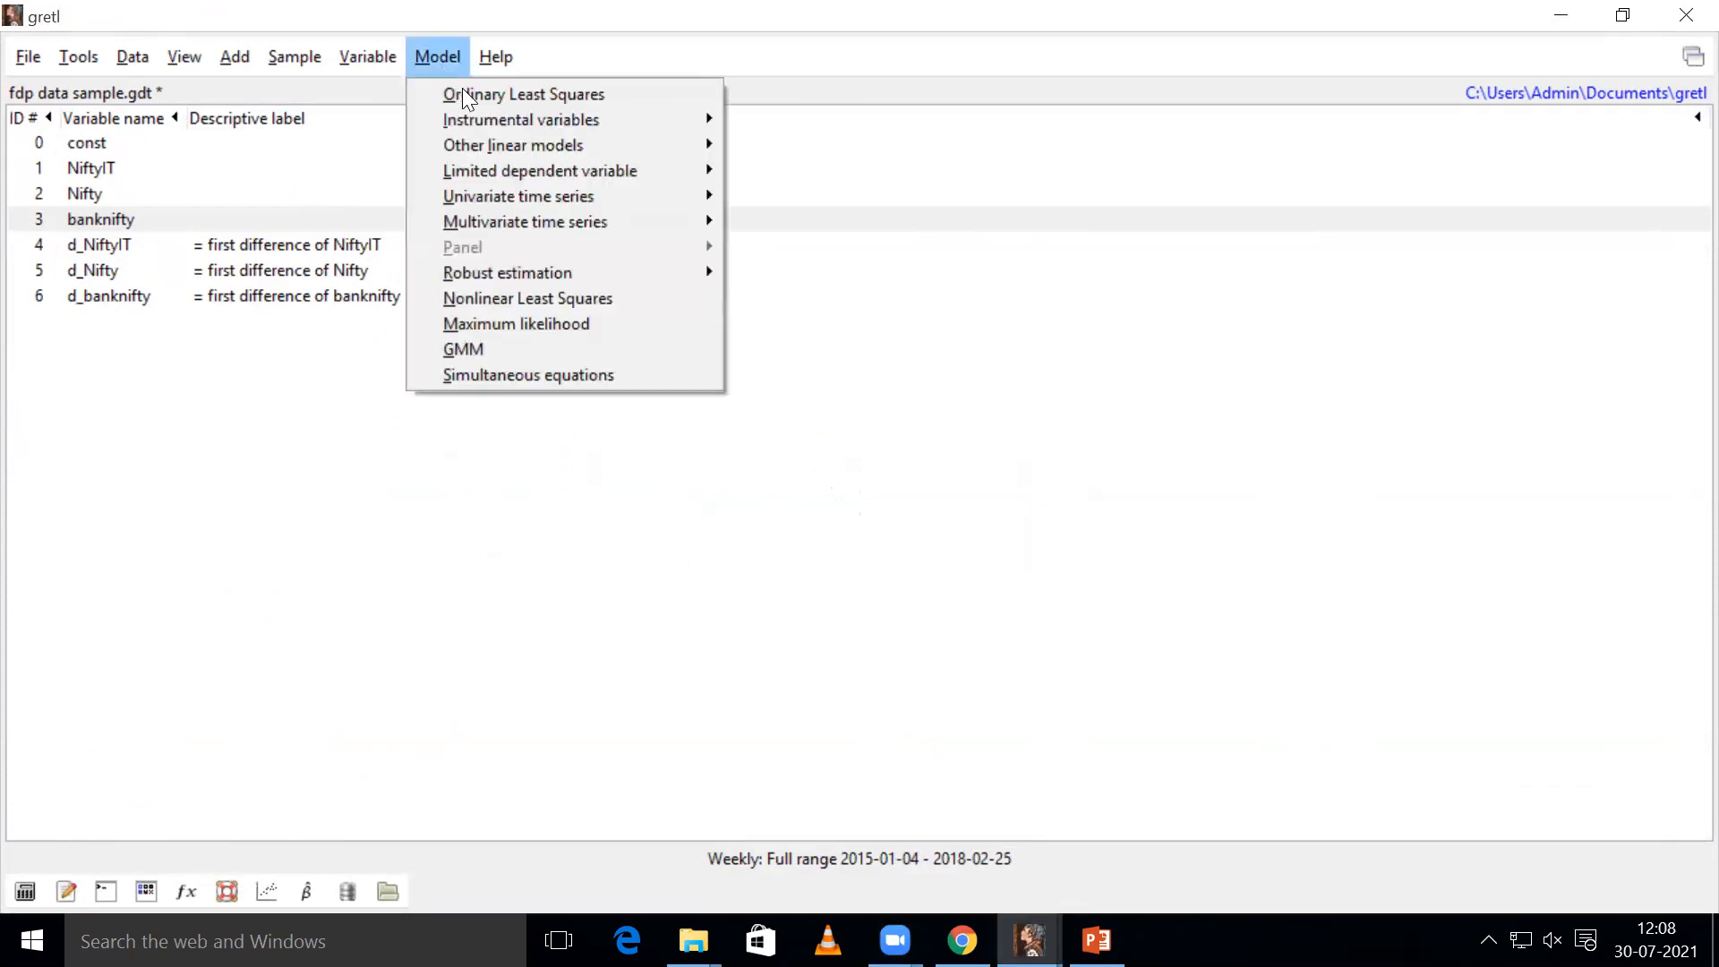
click(462, 90)
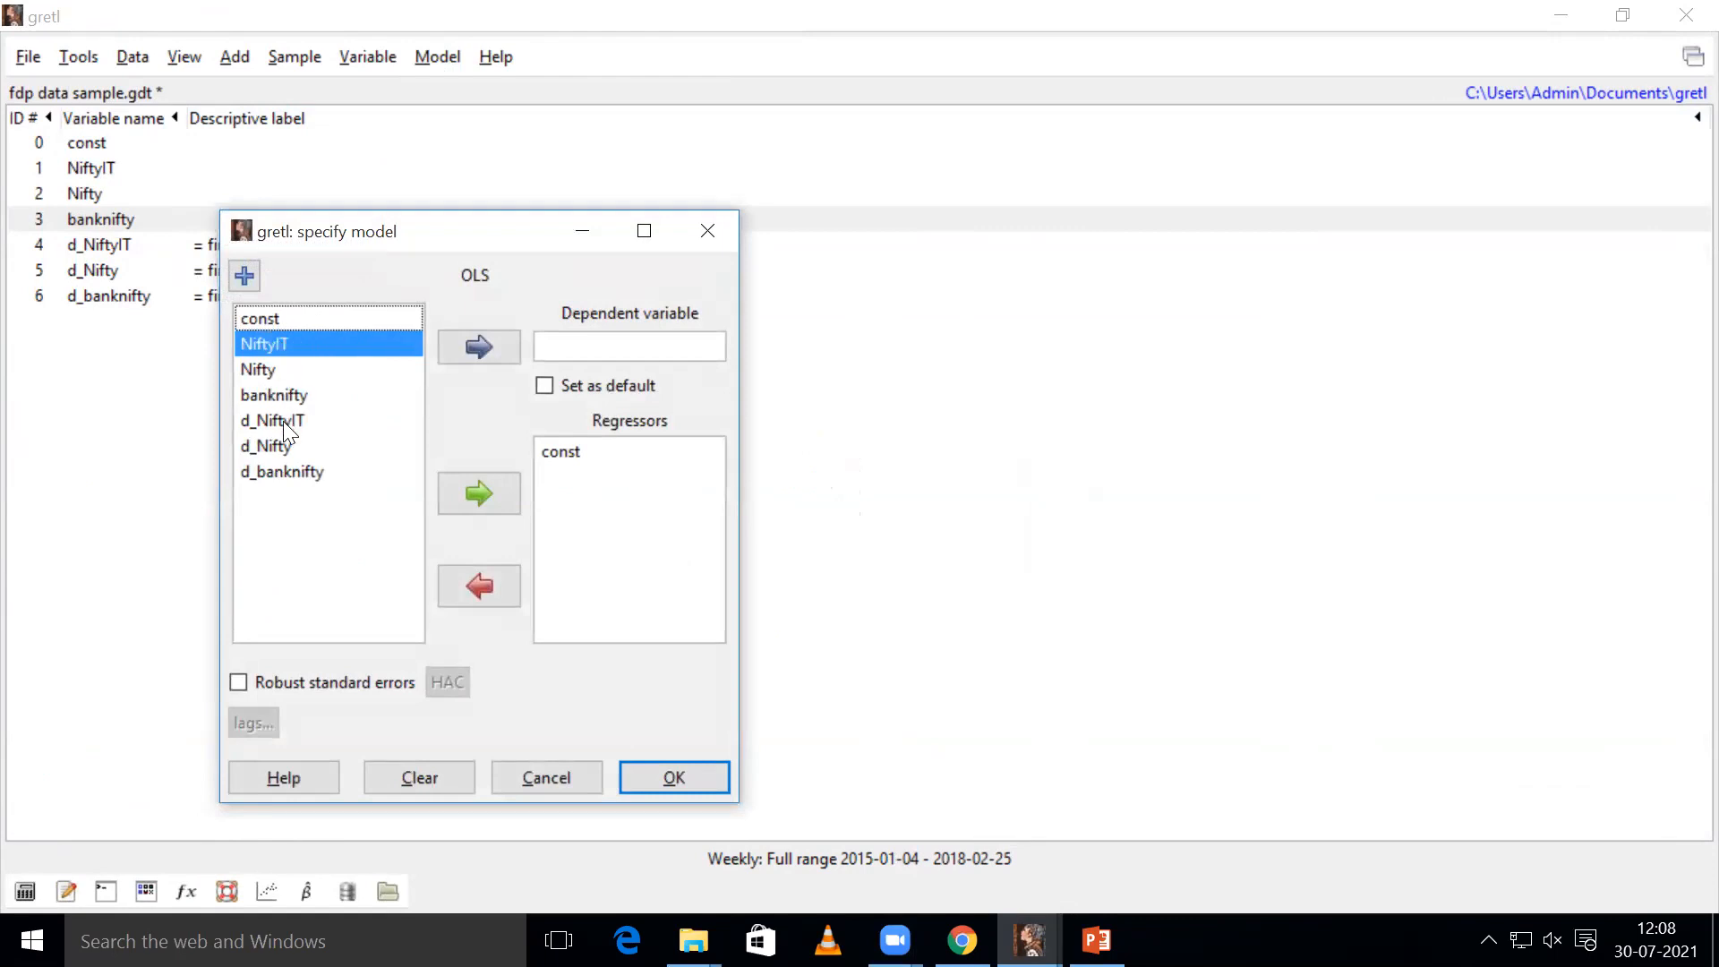
click(337, 420)
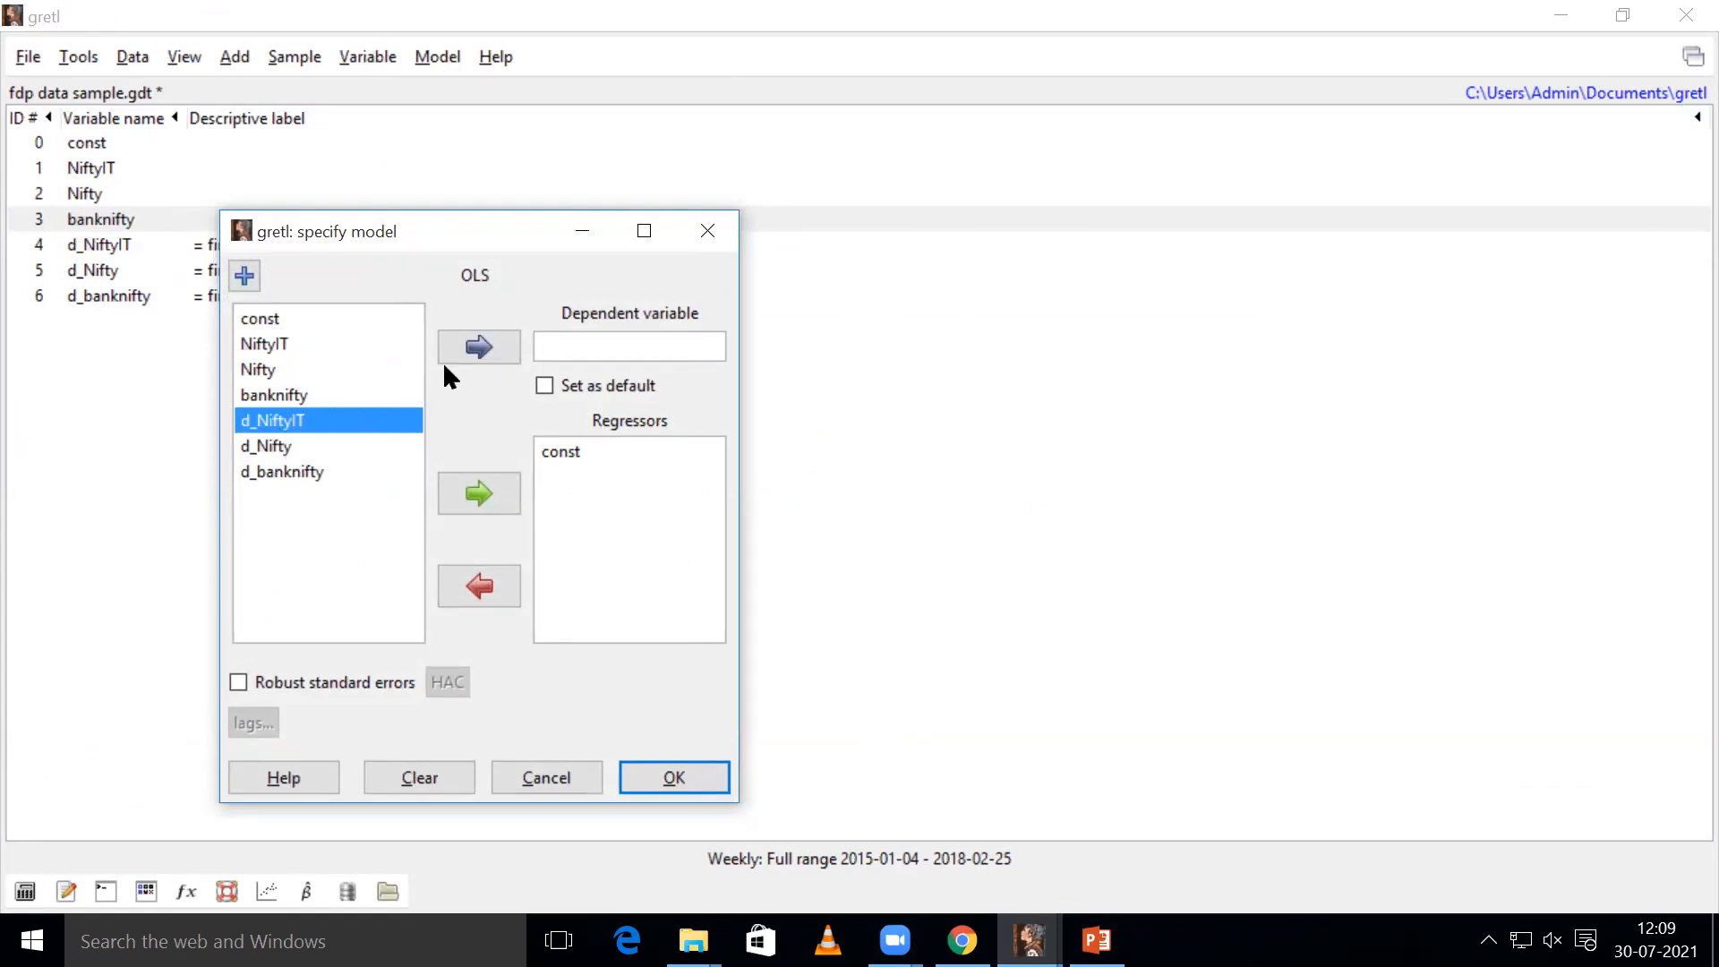
key(Down)
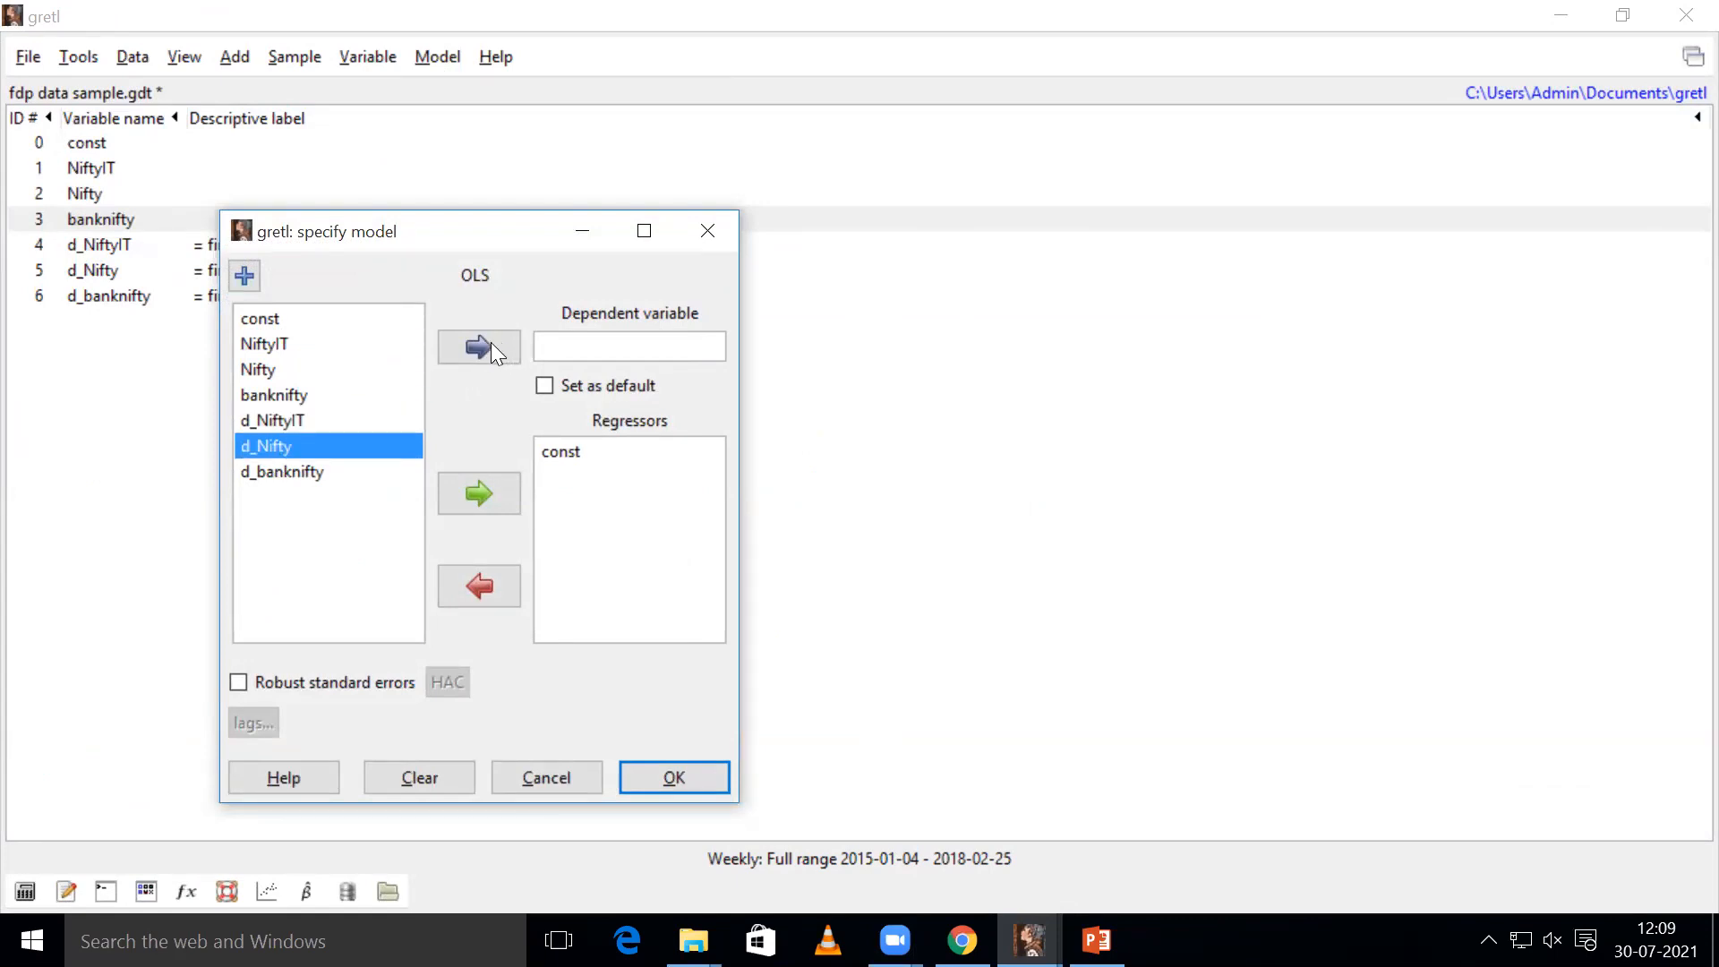
click(490, 350)
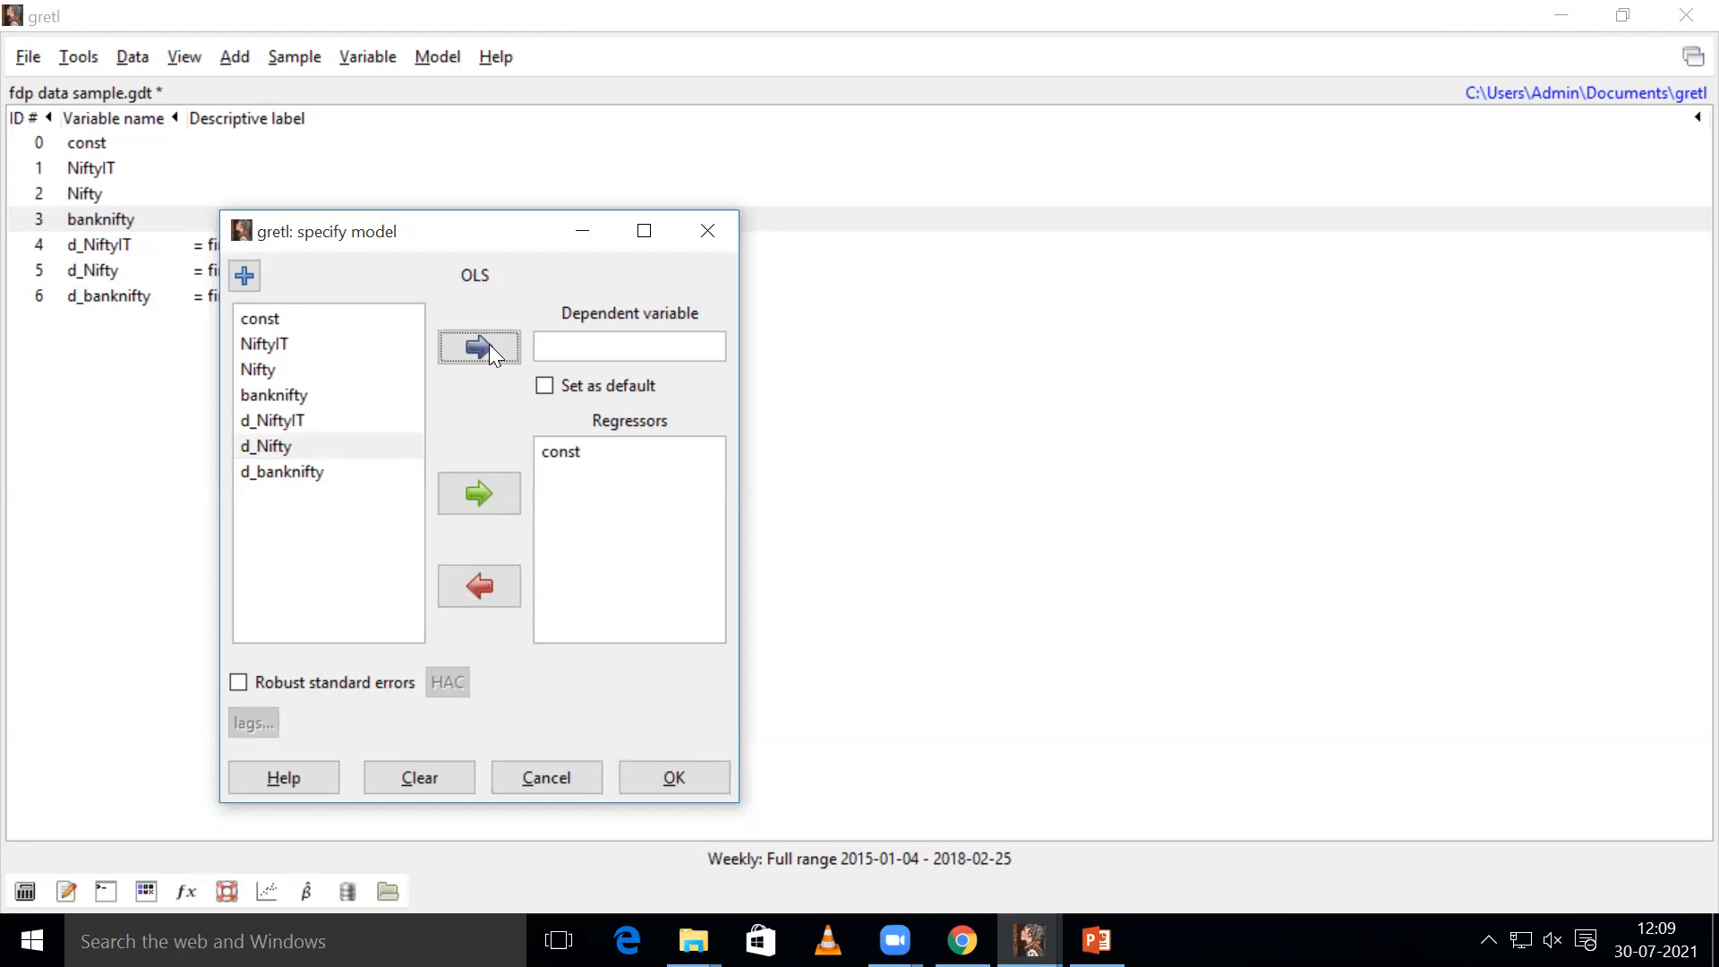